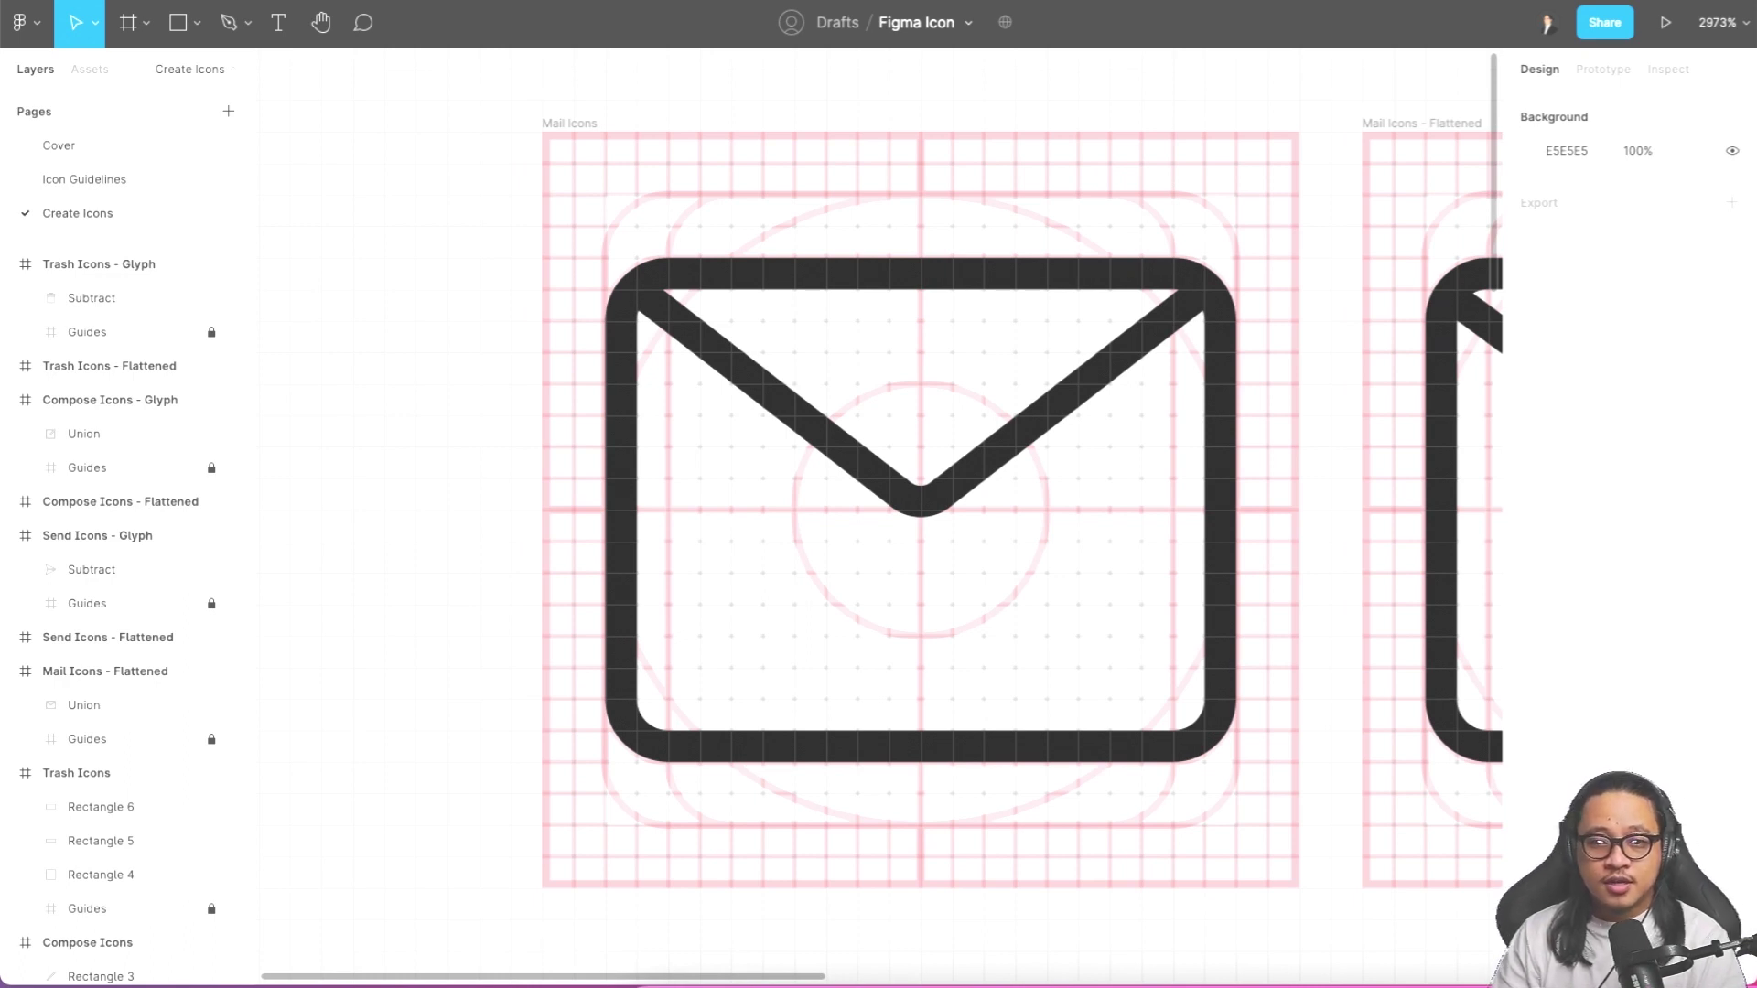
# - Review the outline, flattened and glyph versions of the mail, send, compose and trash icons, inspecting the flattened mail icon
pyautogui.scroll(-5, 410, 169)
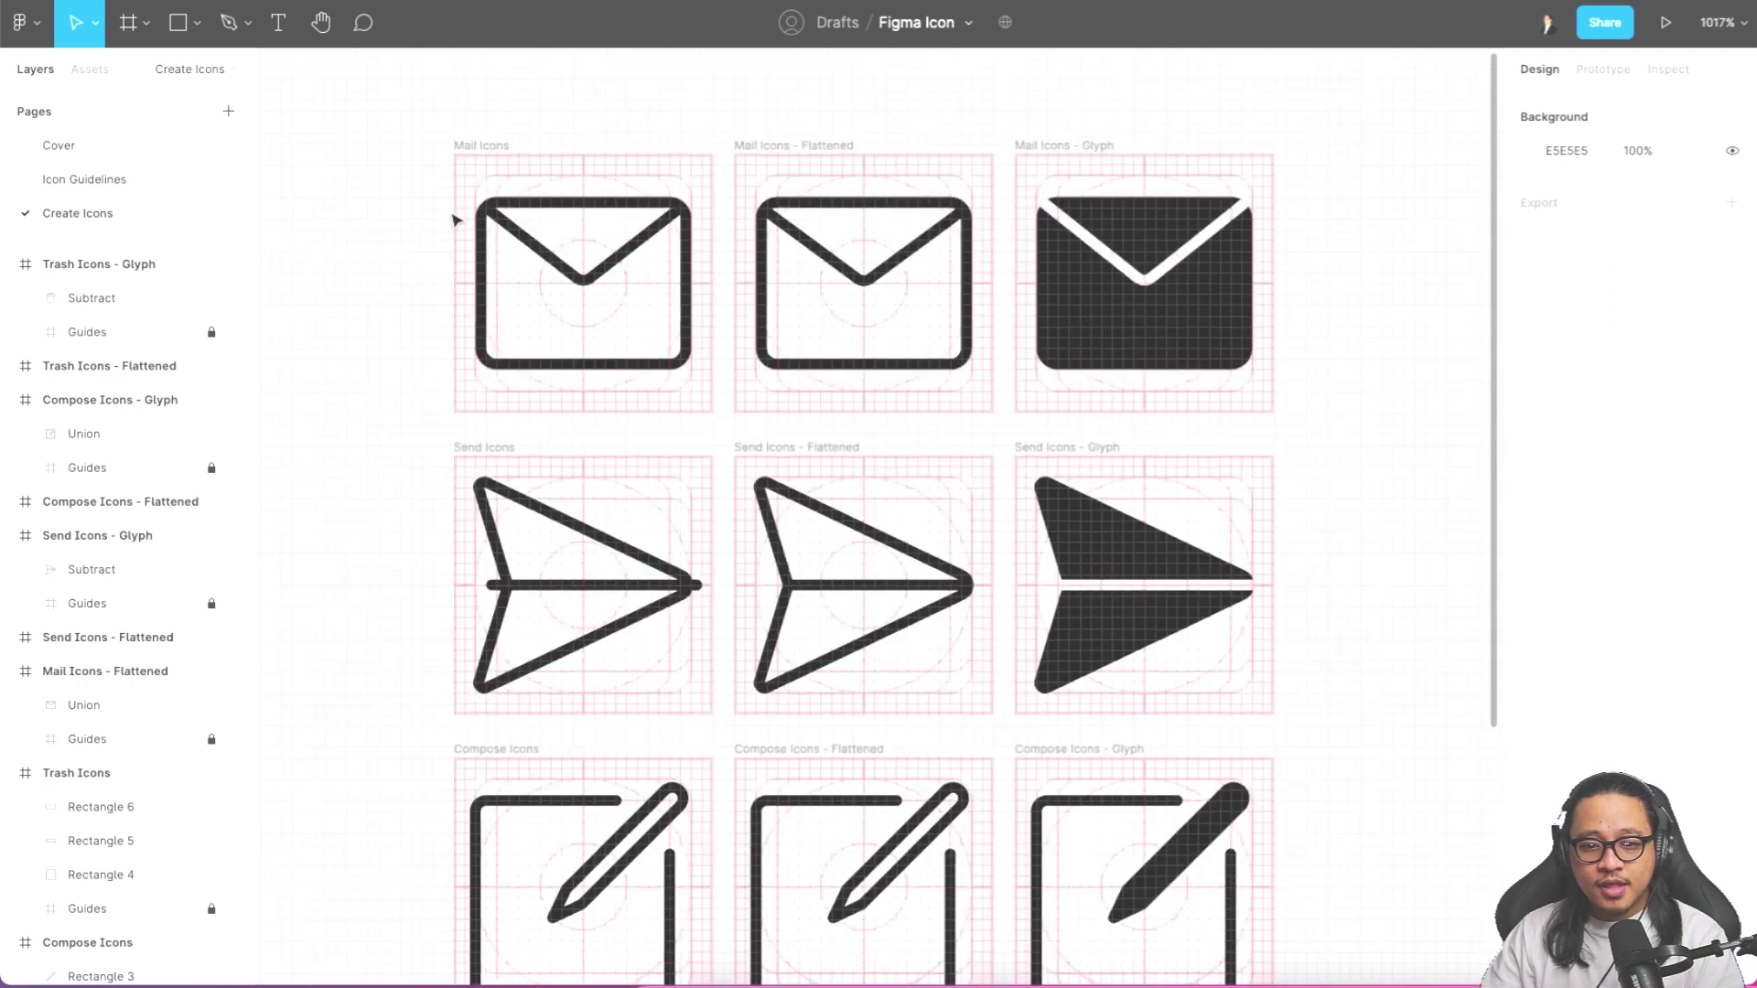
pyautogui.scroll(-1, 452, 217)
pyautogui.scroll(-3, 494, 321)
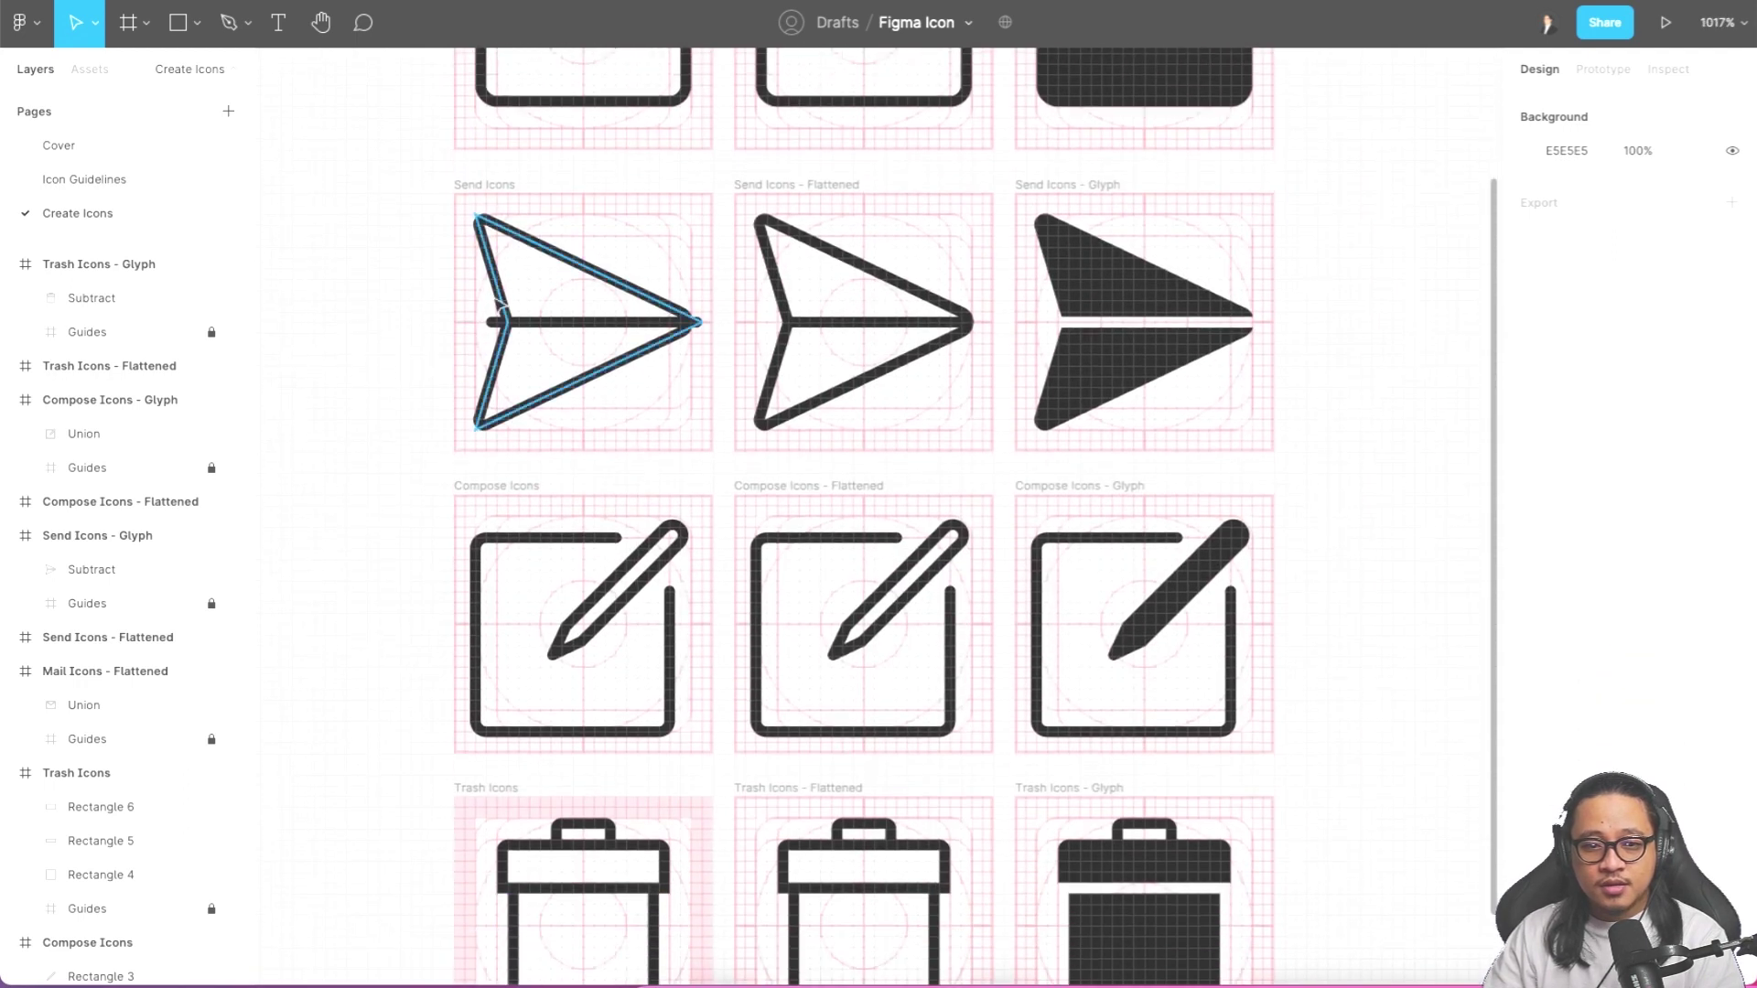
pyautogui.scroll(-2, 512, 314)
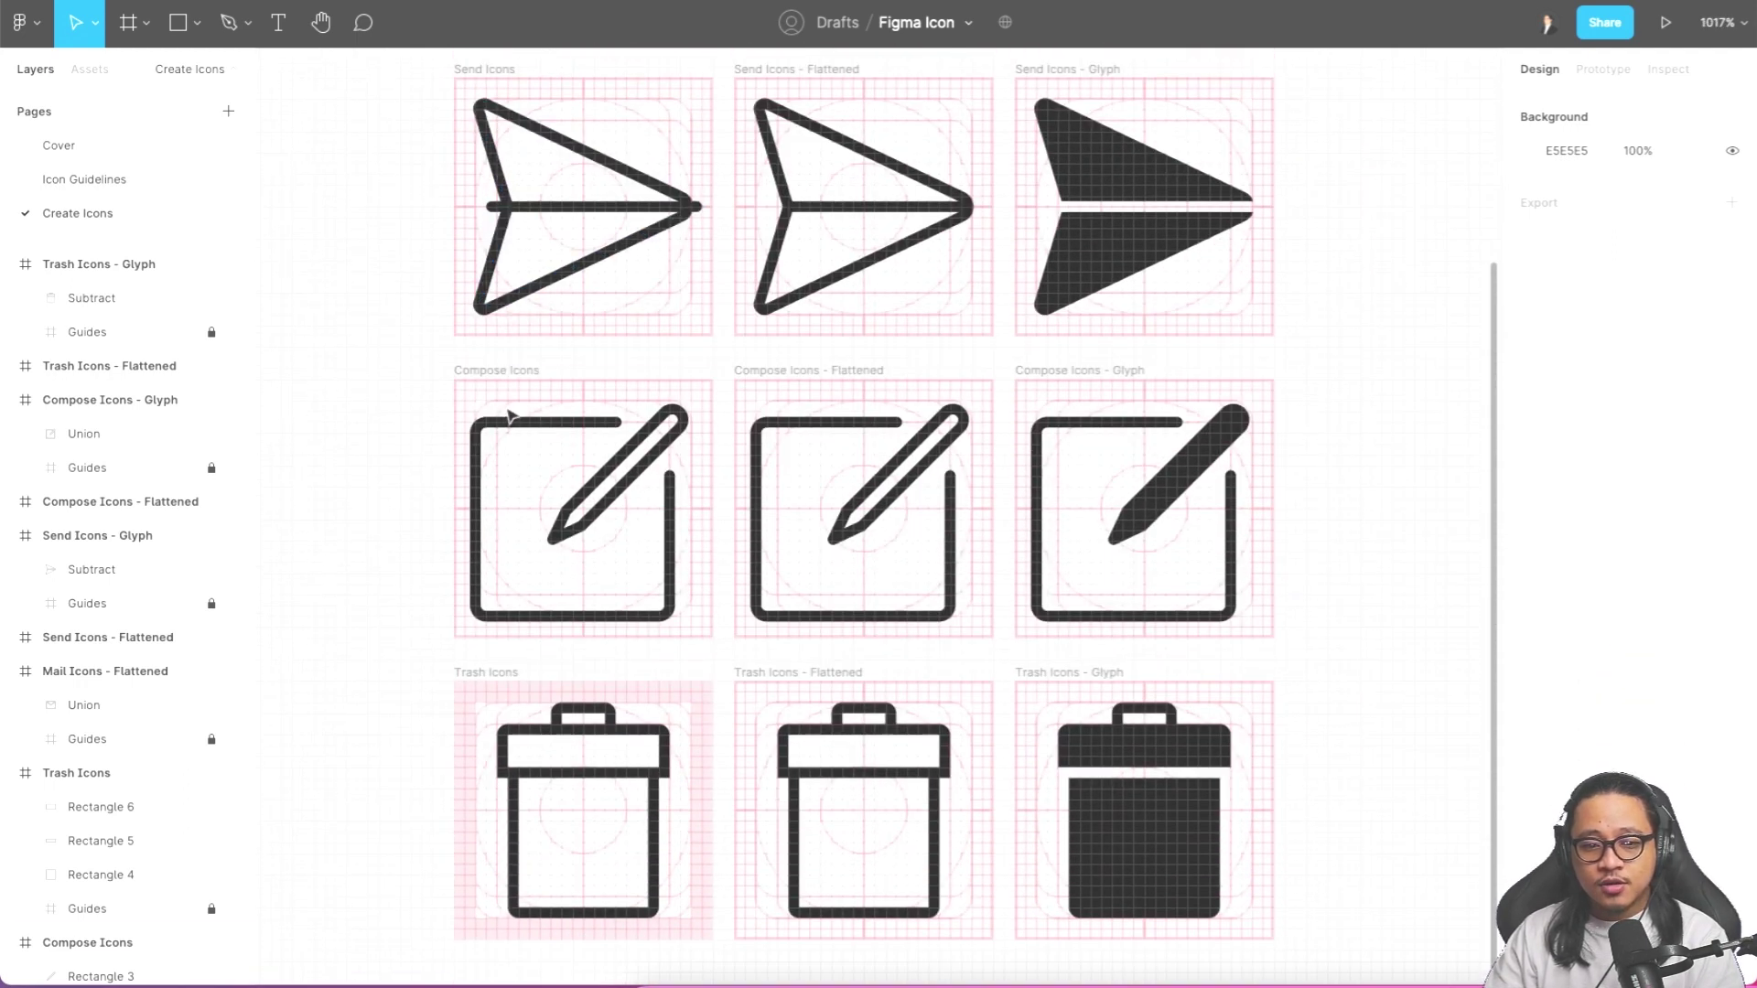
pyautogui.scroll(7, 498, 593)
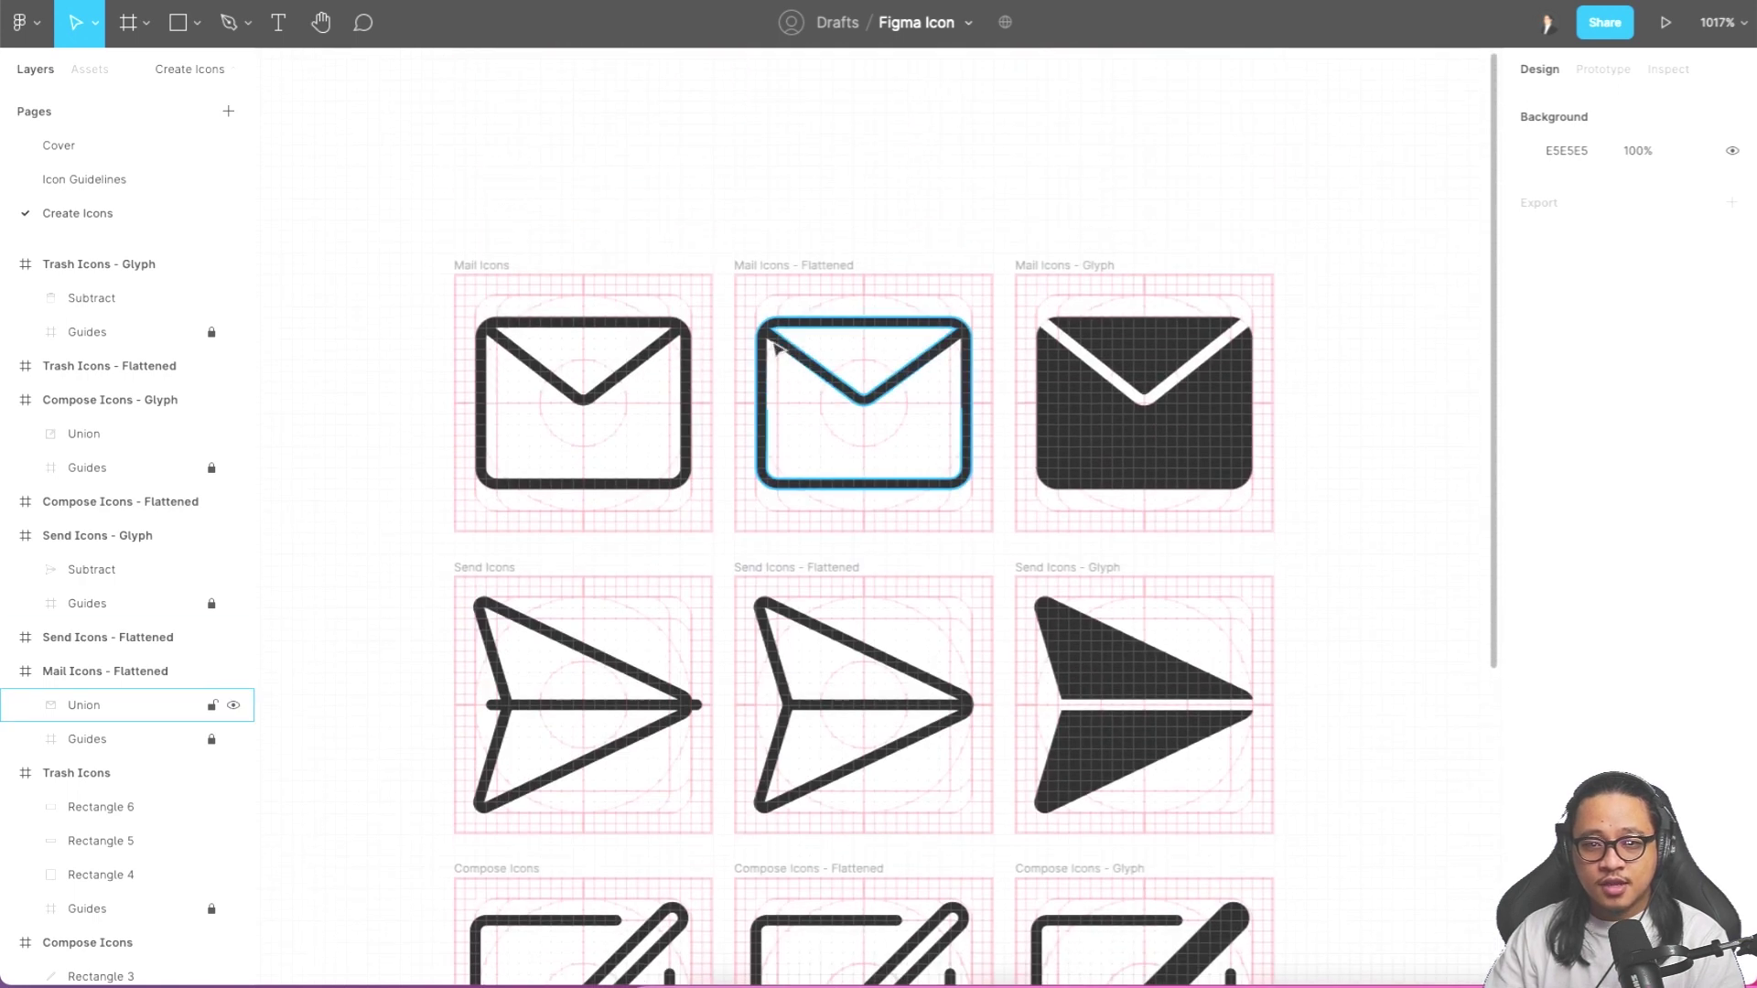
pyautogui.click(823, 269)
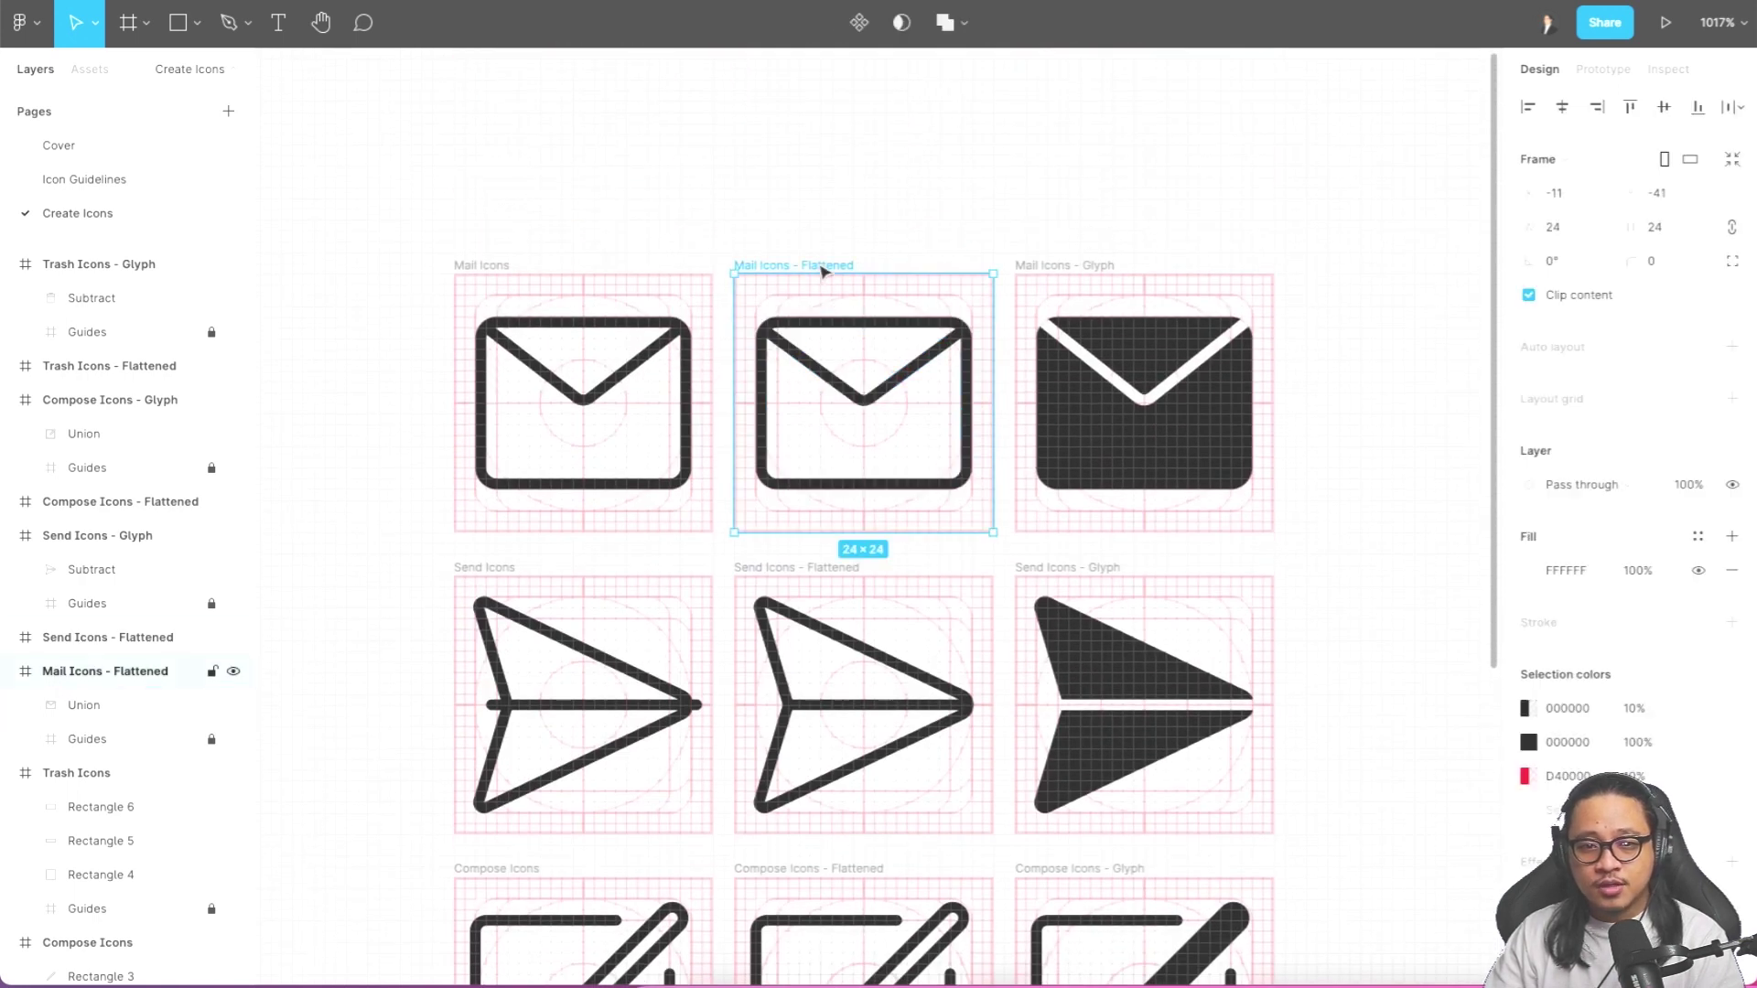
pyautogui.scroll(2, 822, 267)
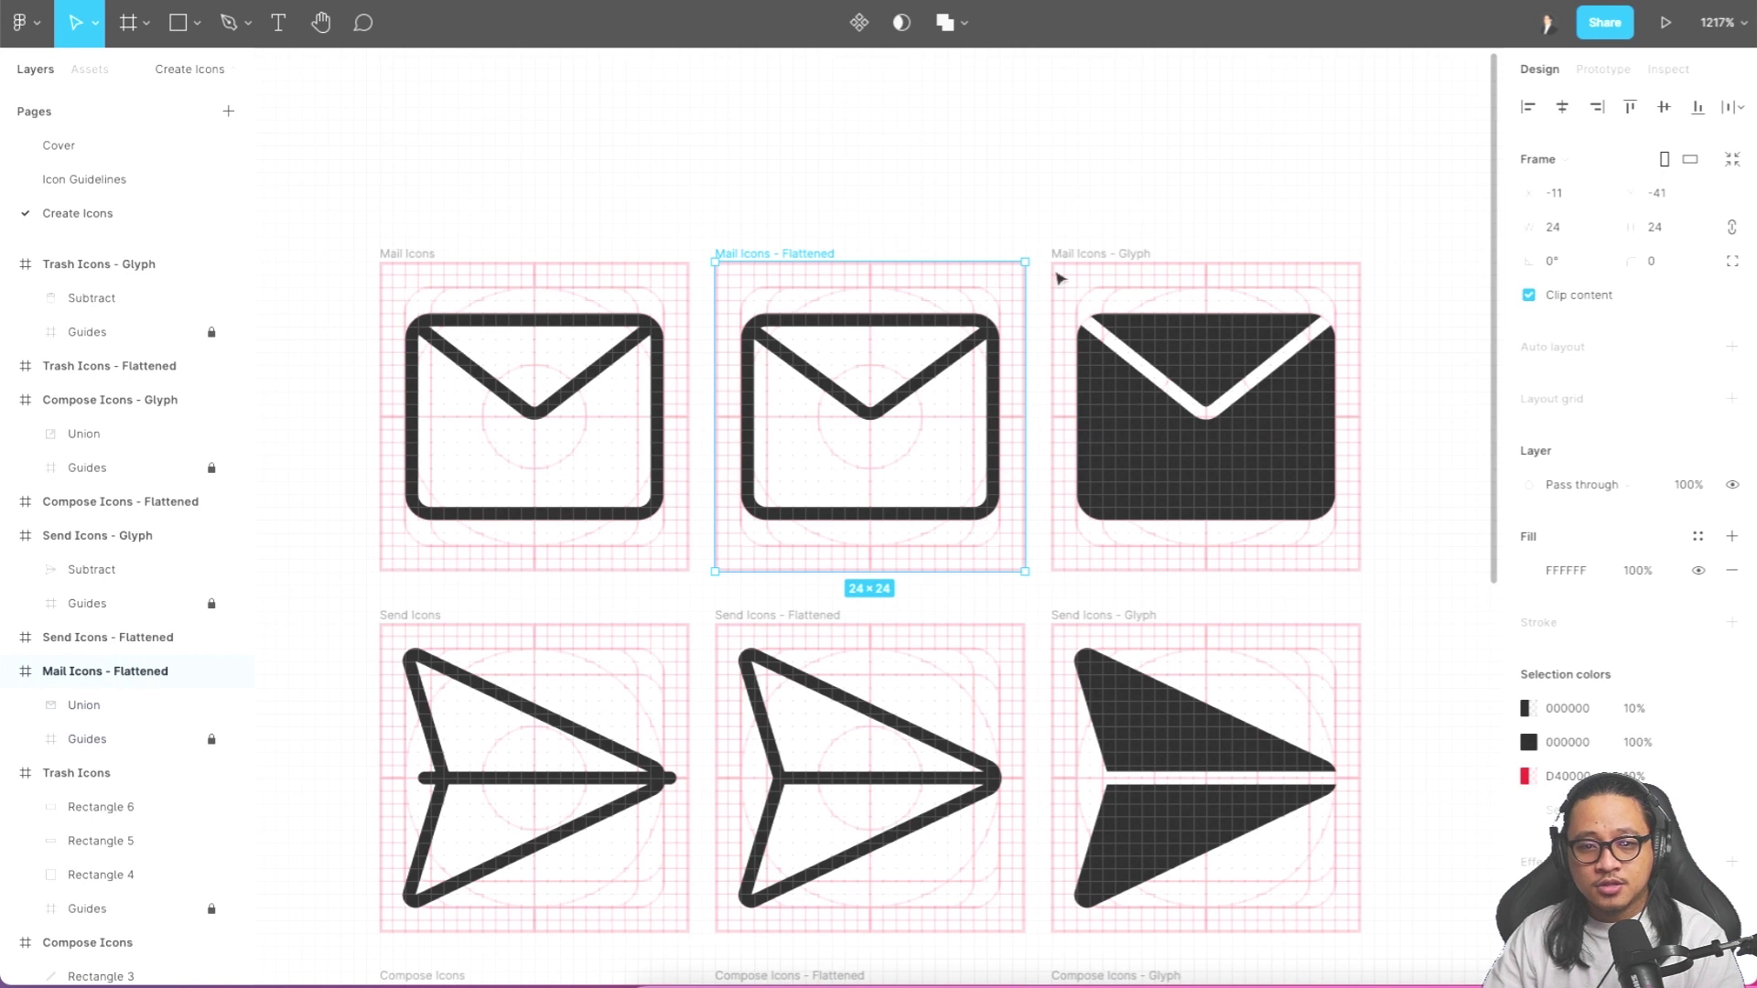
pyautogui.scroll(-2, 1025, 270)
pyautogui.click(794, 233)
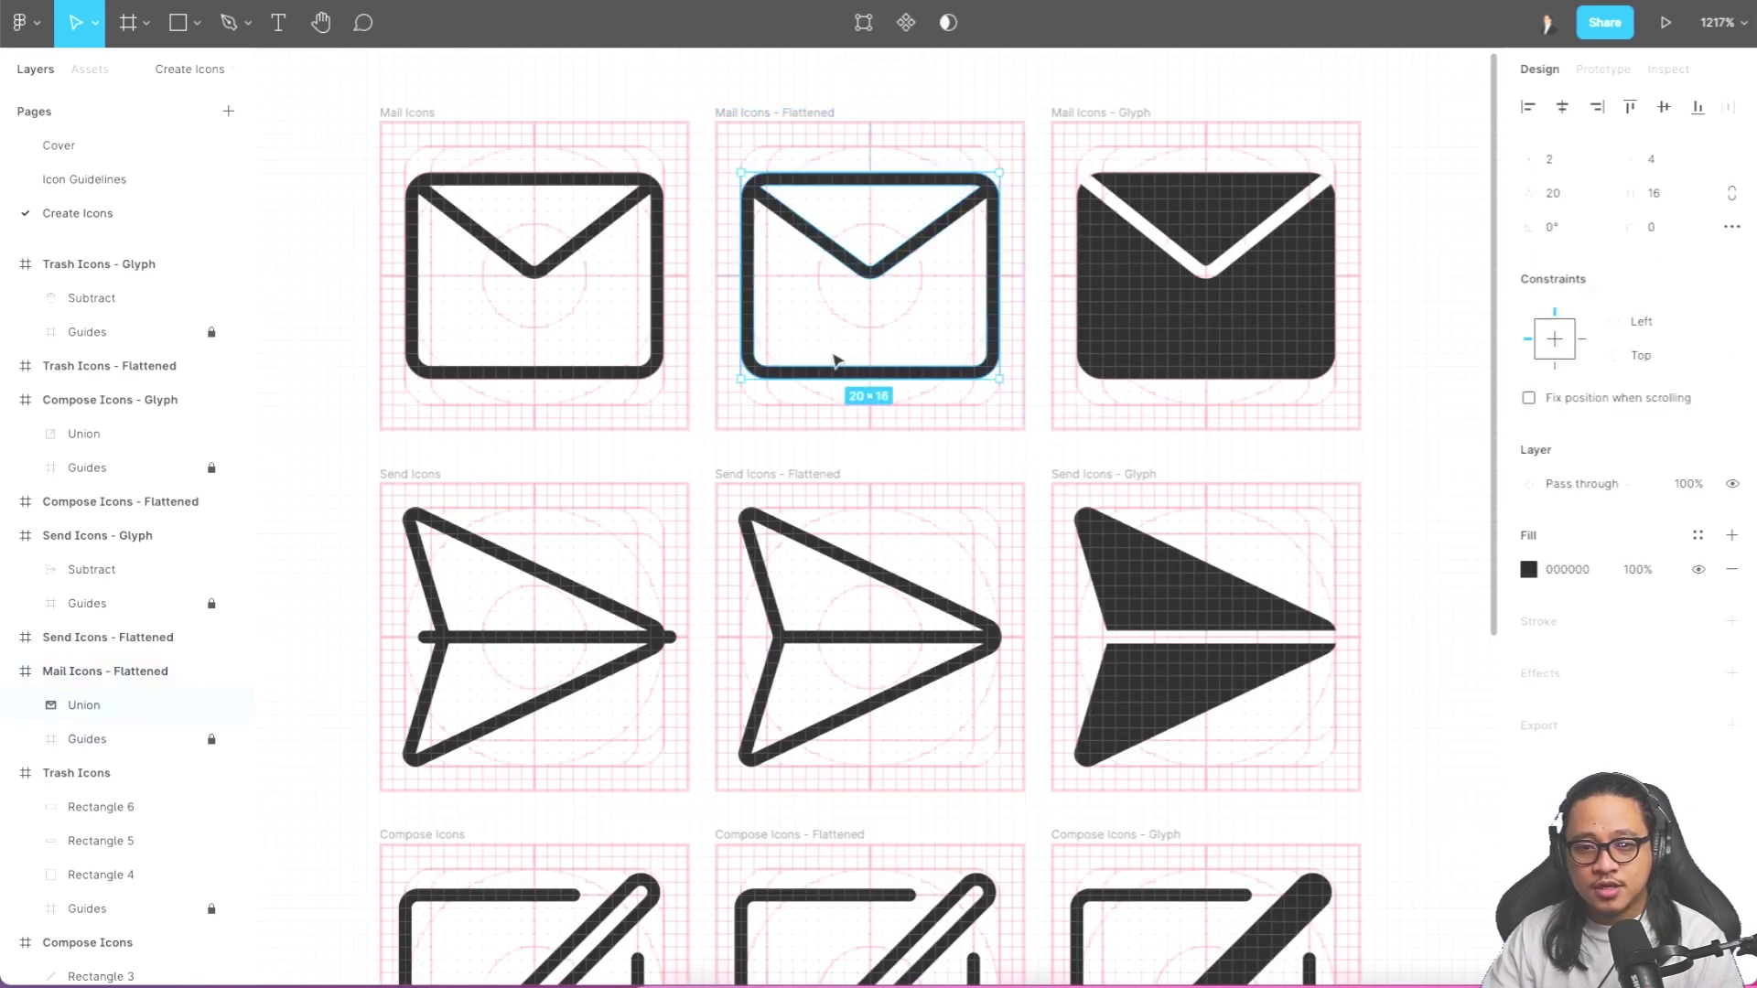
pyautogui.scroll(-2, 851, 439)
pyautogui.scroll(-2, 817, 407)
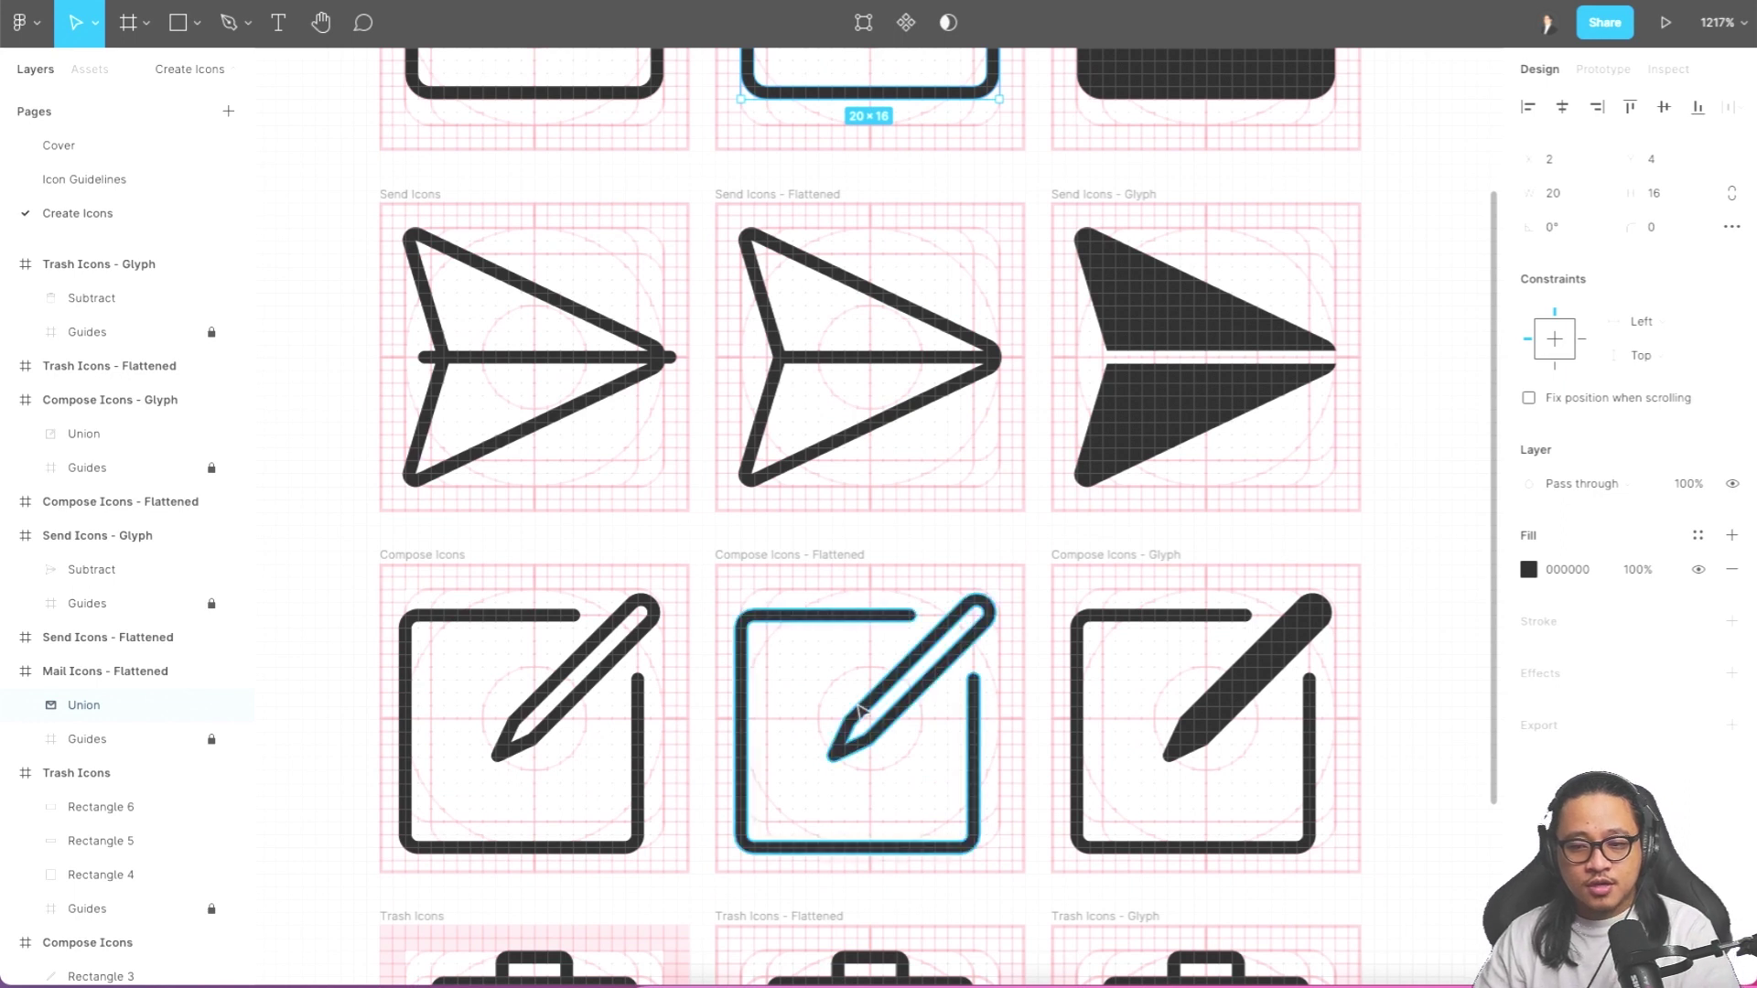
pyautogui.scroll(-4, 832, 856)
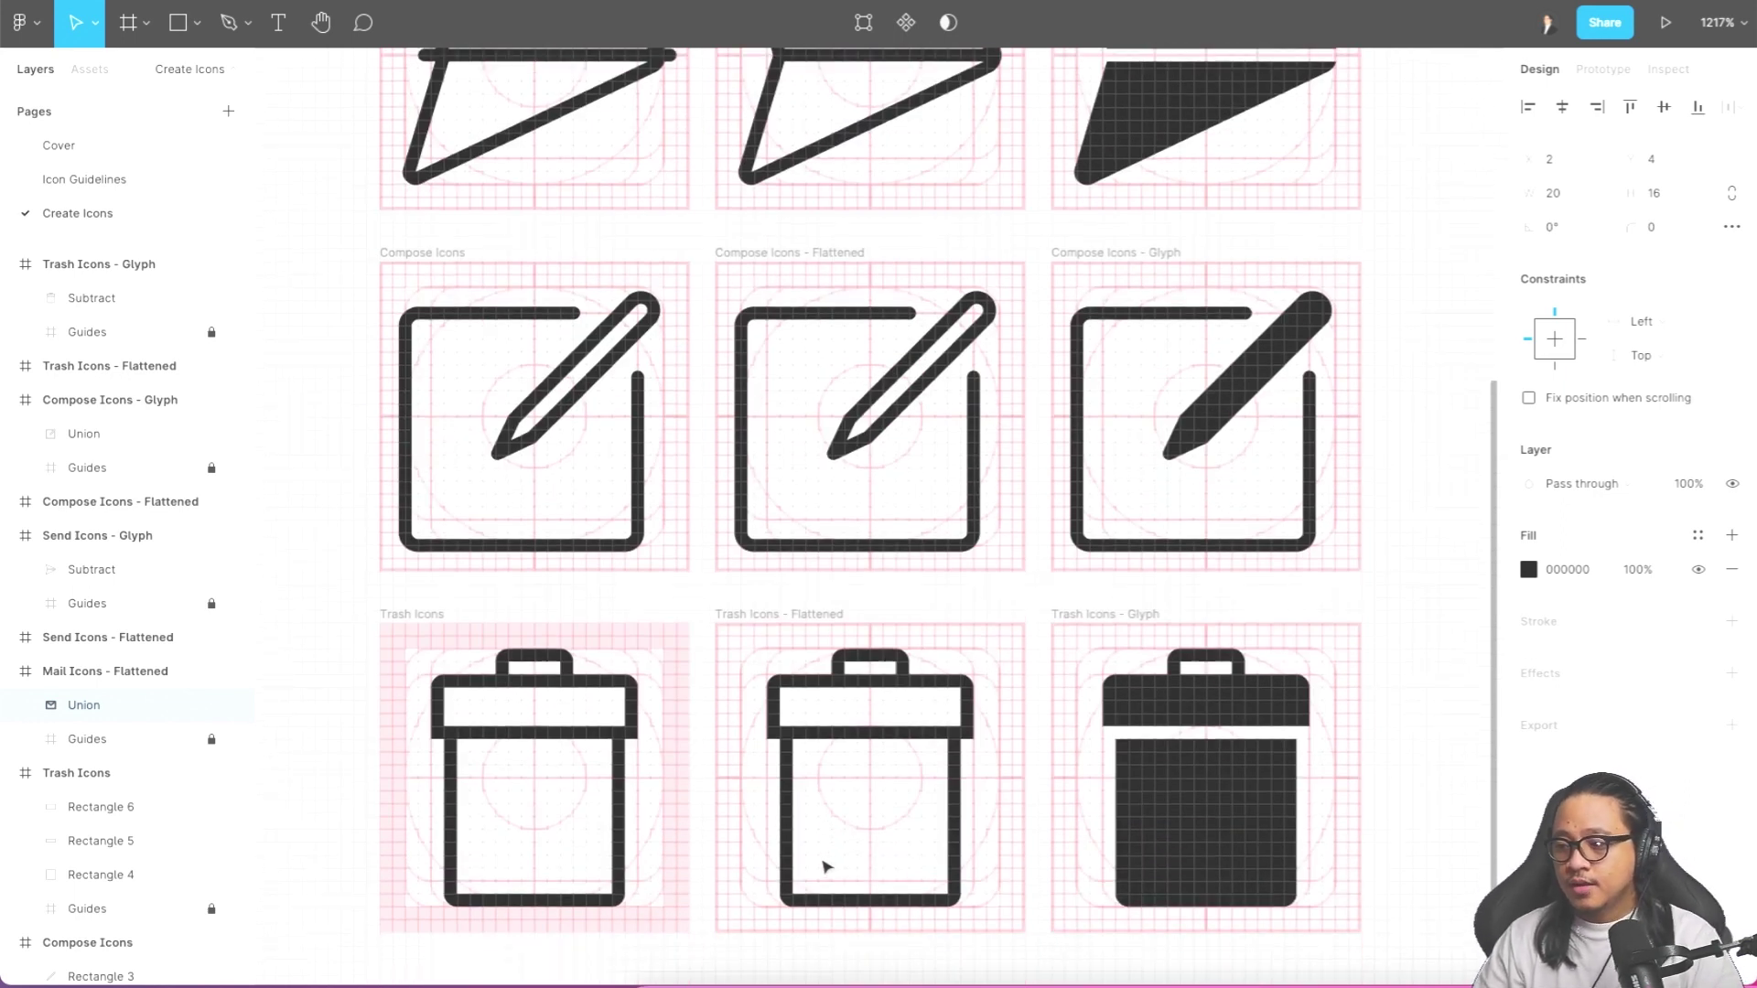
pyautogui.scroll(10, 878, 804)
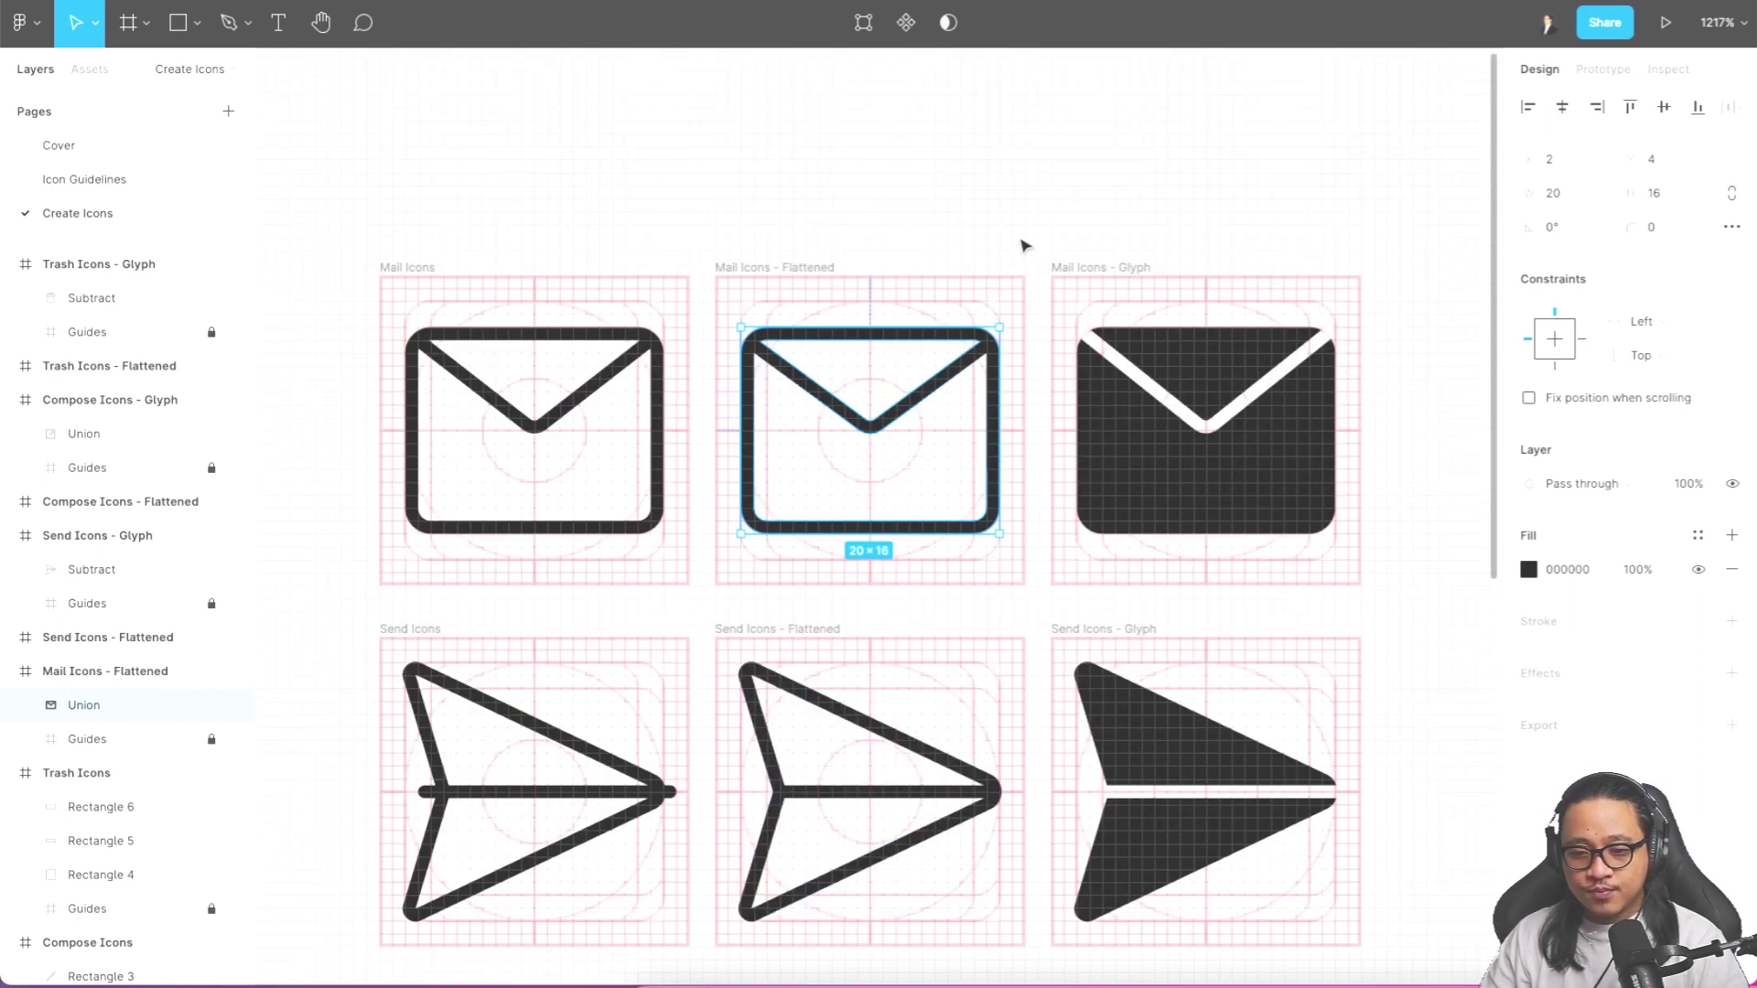
# - Compare the outline mail icon's flap and body shapes with the glyph versions of all four icons
pyautogui.scroll(-5, 1098, 285)
pyautogui.scroll(5, 1098, 283)
pyautogui.click(992, 207)
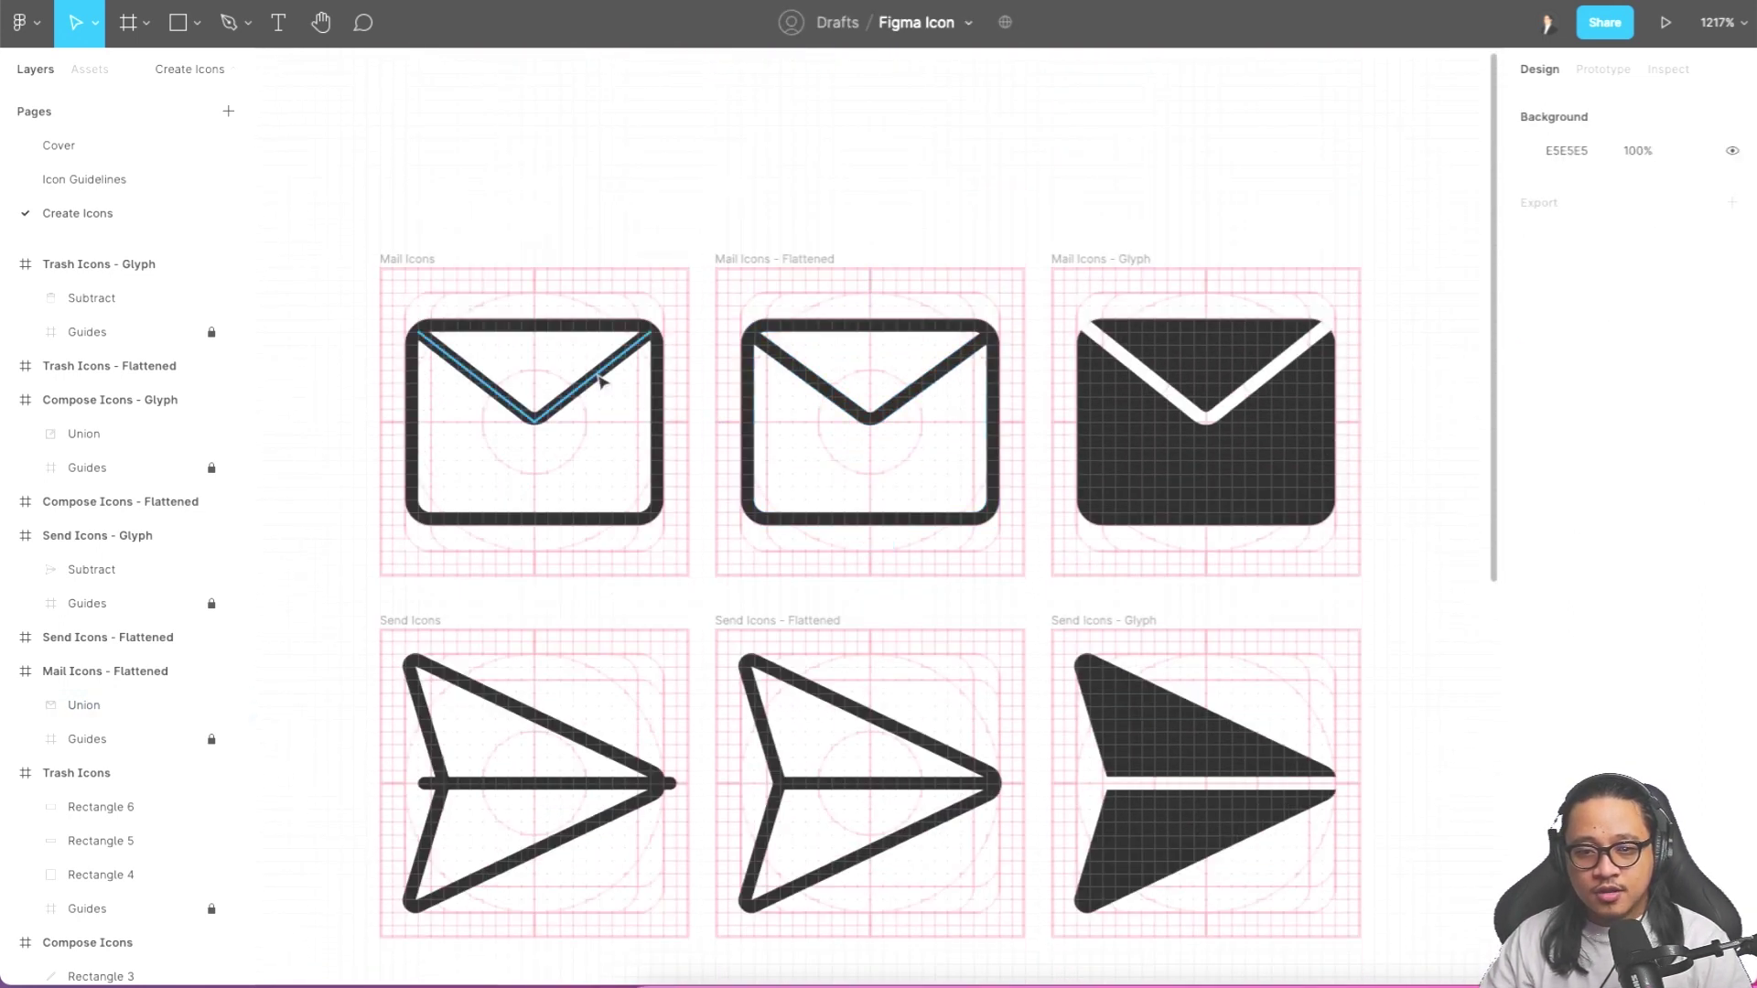
pyautogui.click(600, 379)
pyautogui.click(666, 394)
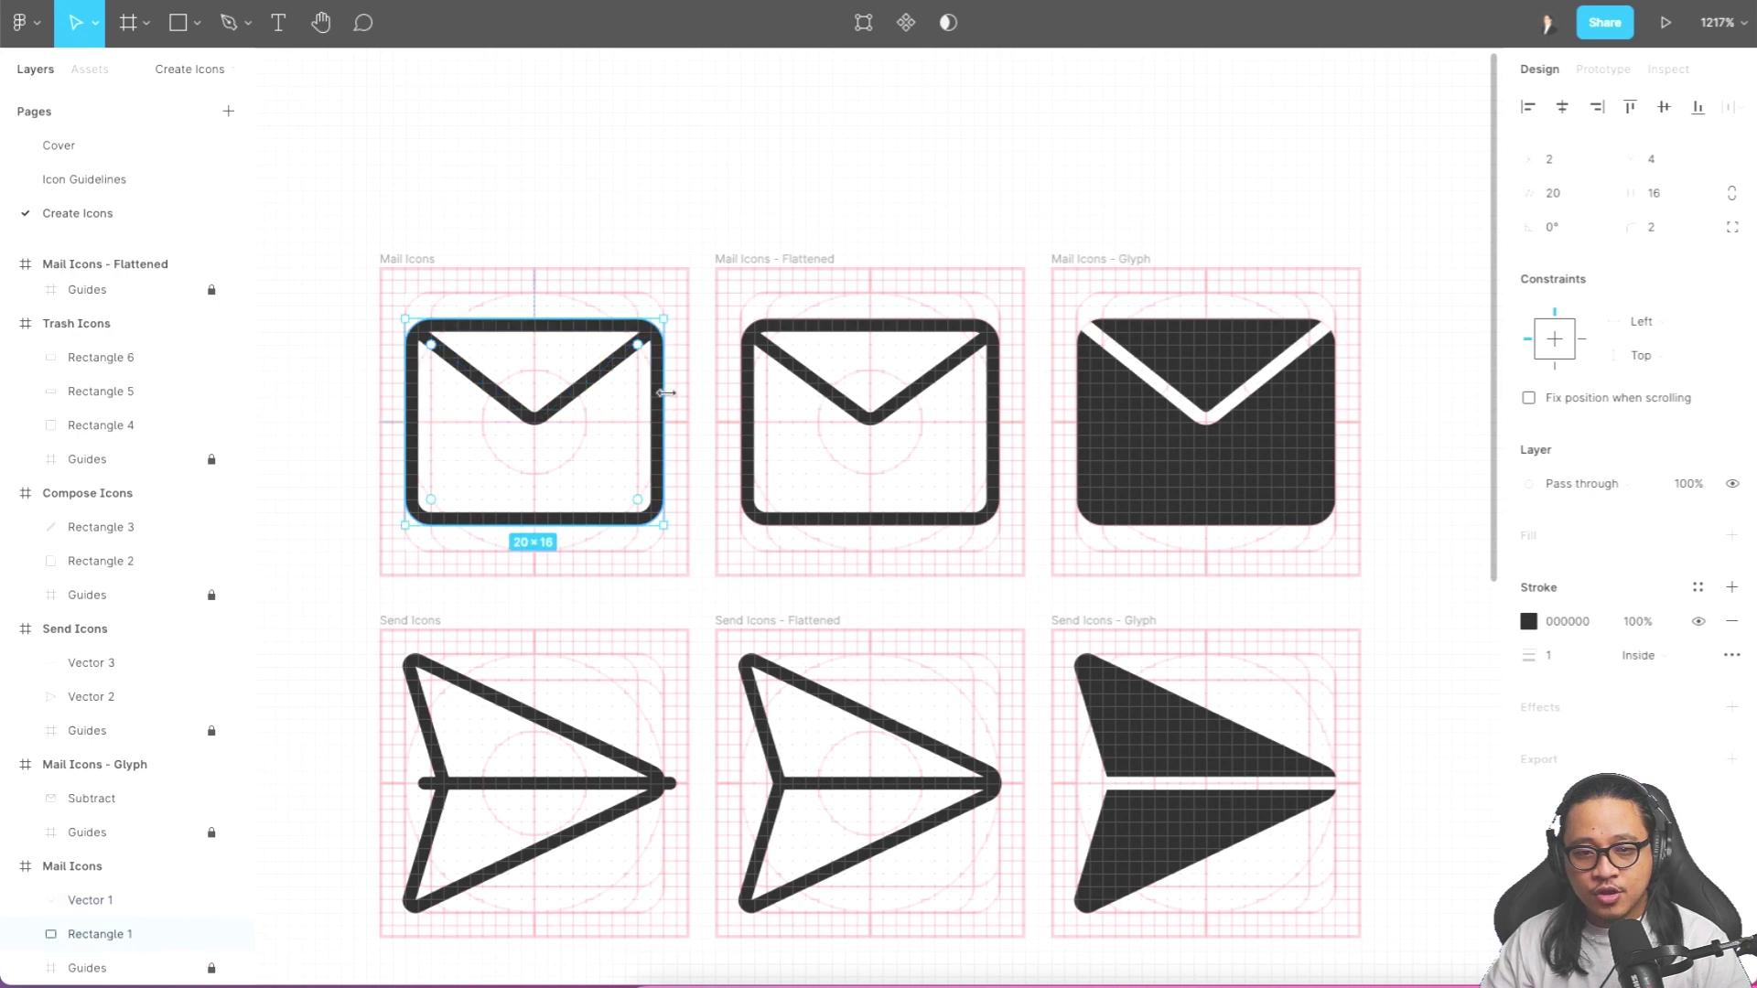
pyautogui.click(1106, 443)
pyautogui.scroll(-5, 1110, 446)
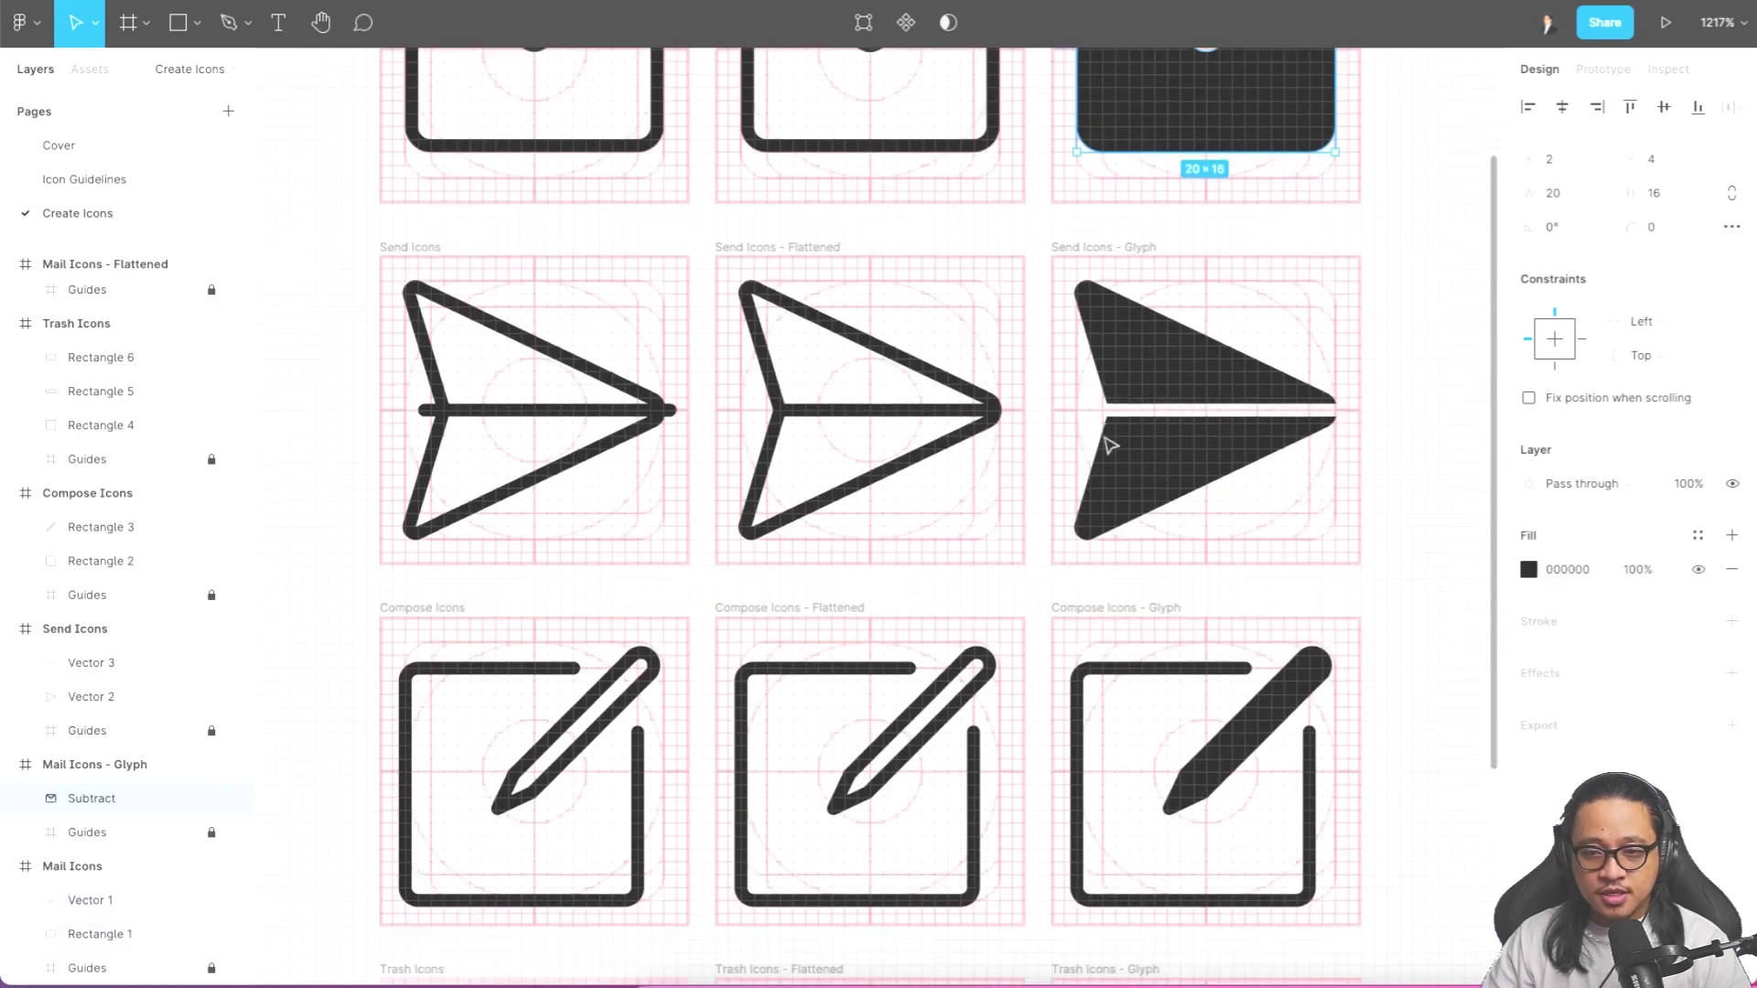
pyautogui.scroll(-7, 1110, 446)
pyautogui.scroll(3, 1109, 444)
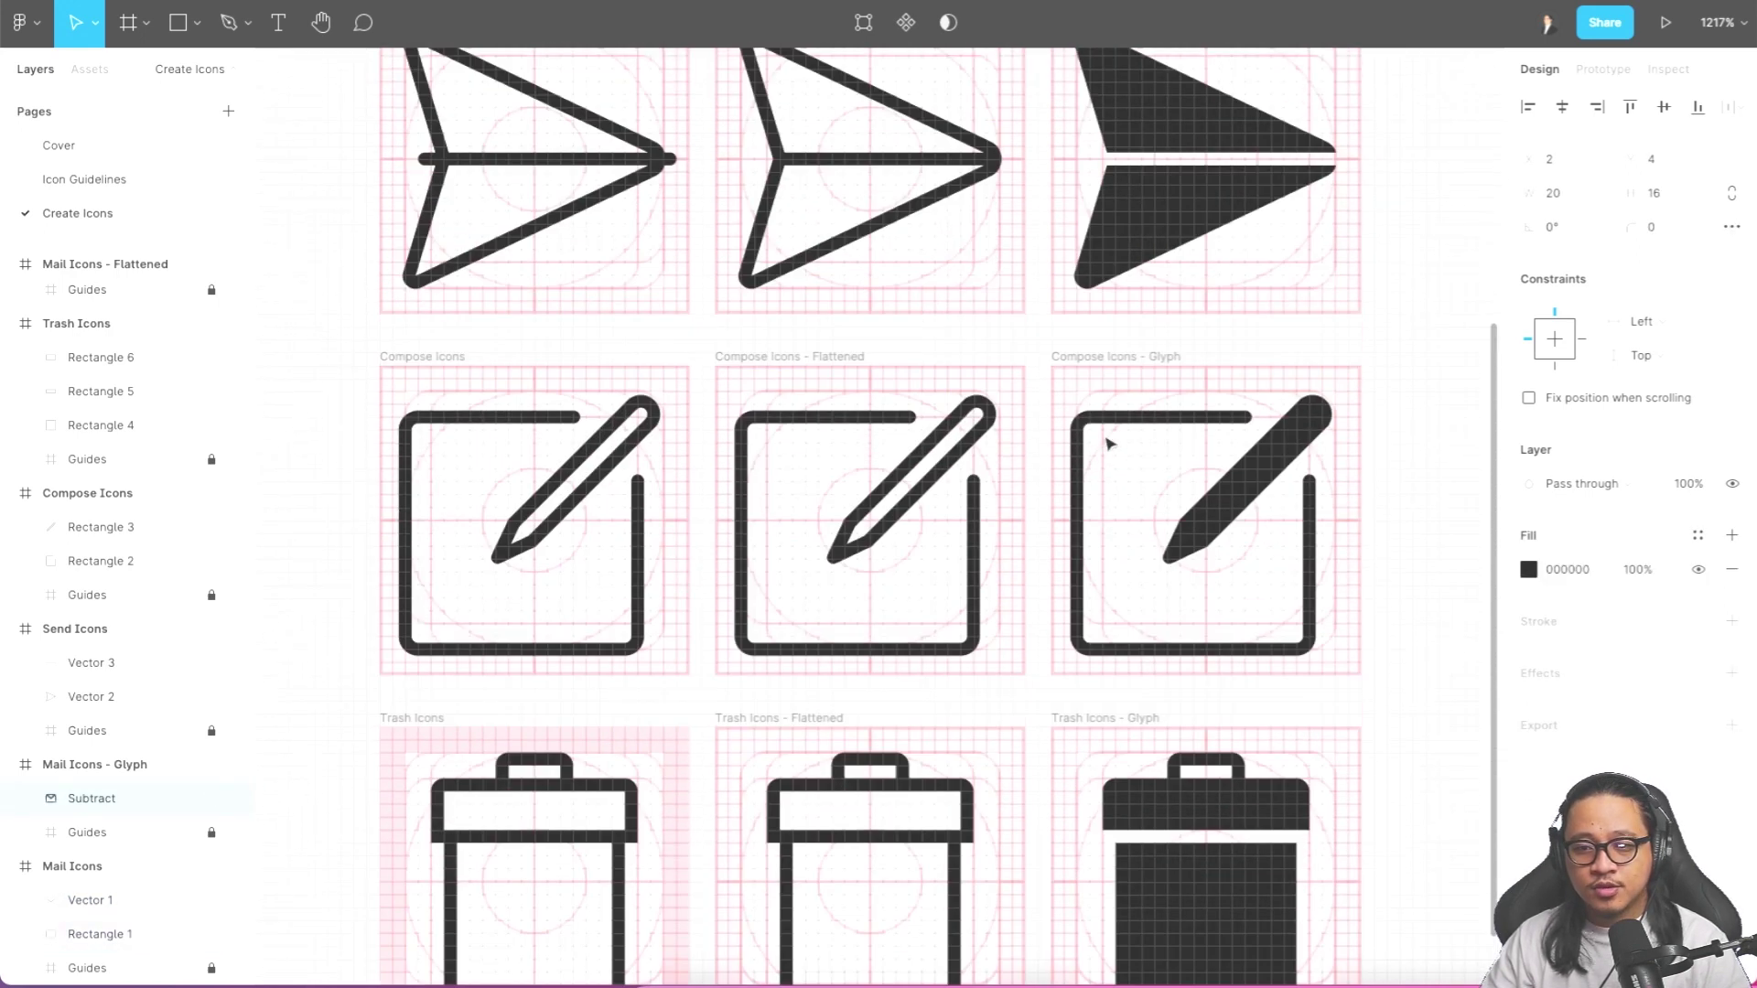
pyautogui.scroll(7, 1109, 443)
pyautogui.click(976, 142)
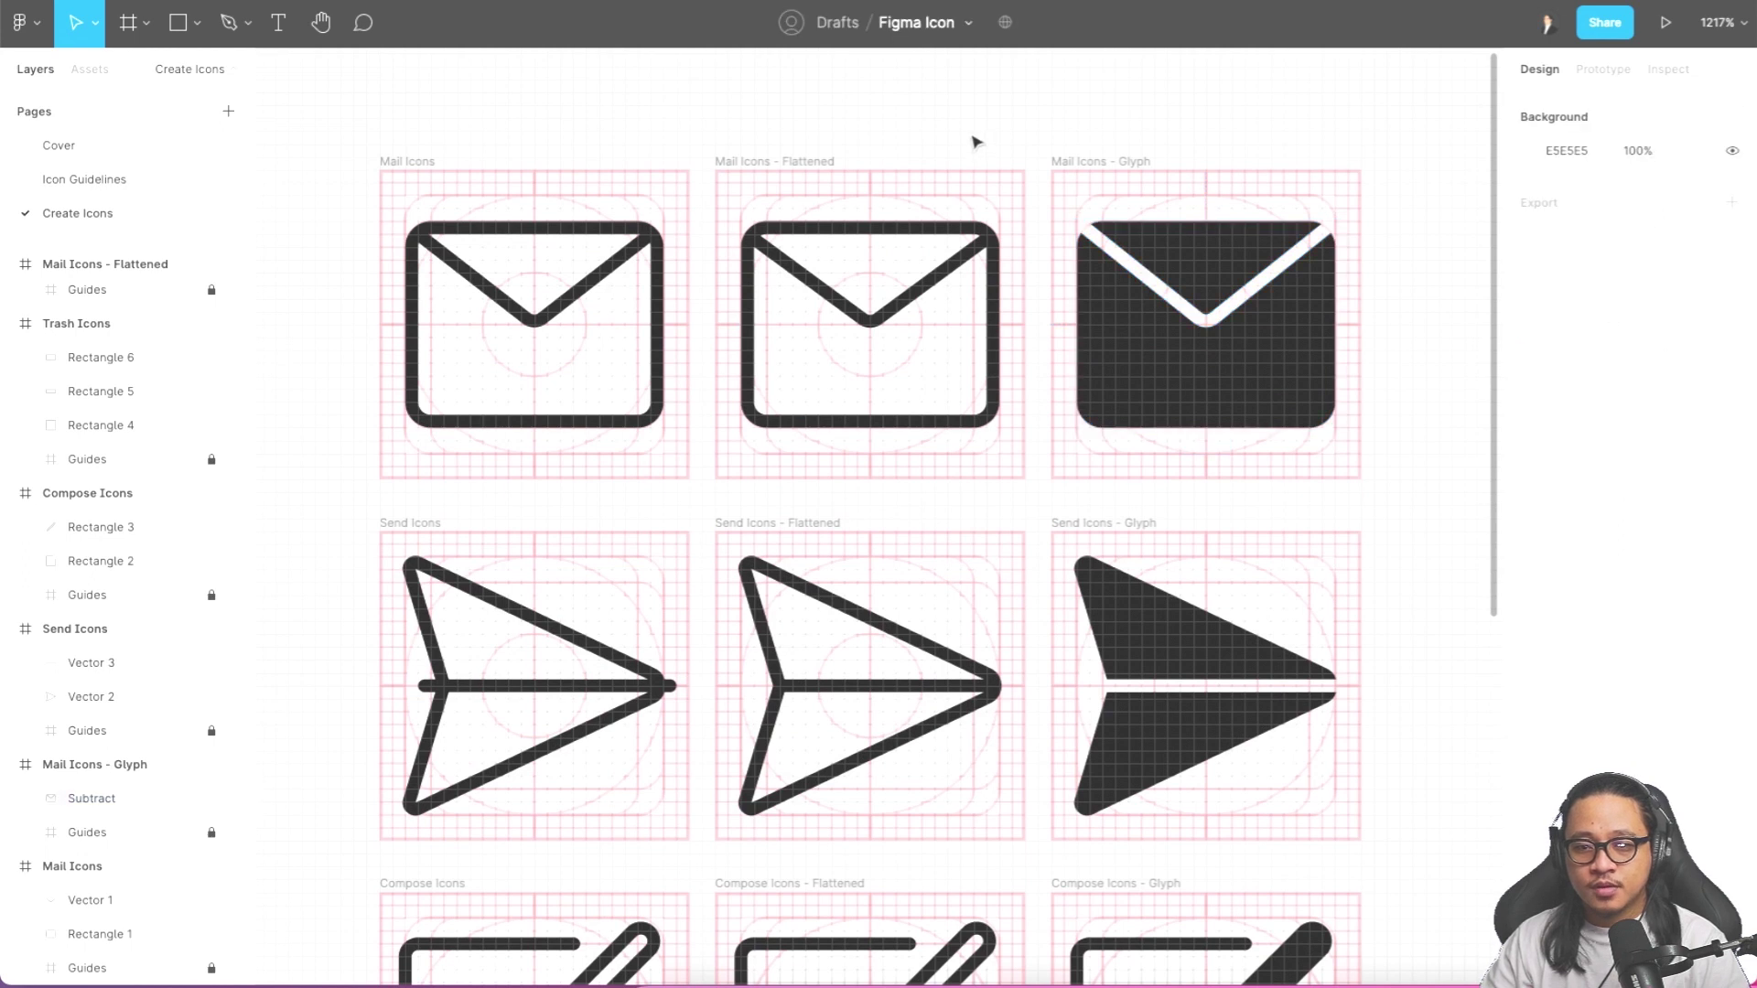
# - Delete the four Glyph frames: mail, send, compose and trash
pyautogui.scroll(-3, 976, 142)
pyautogui.moveTo(1018, 132); pyautogui.dragTo(1331, 940)
pyautogui.scroll(5, 1257, 717)
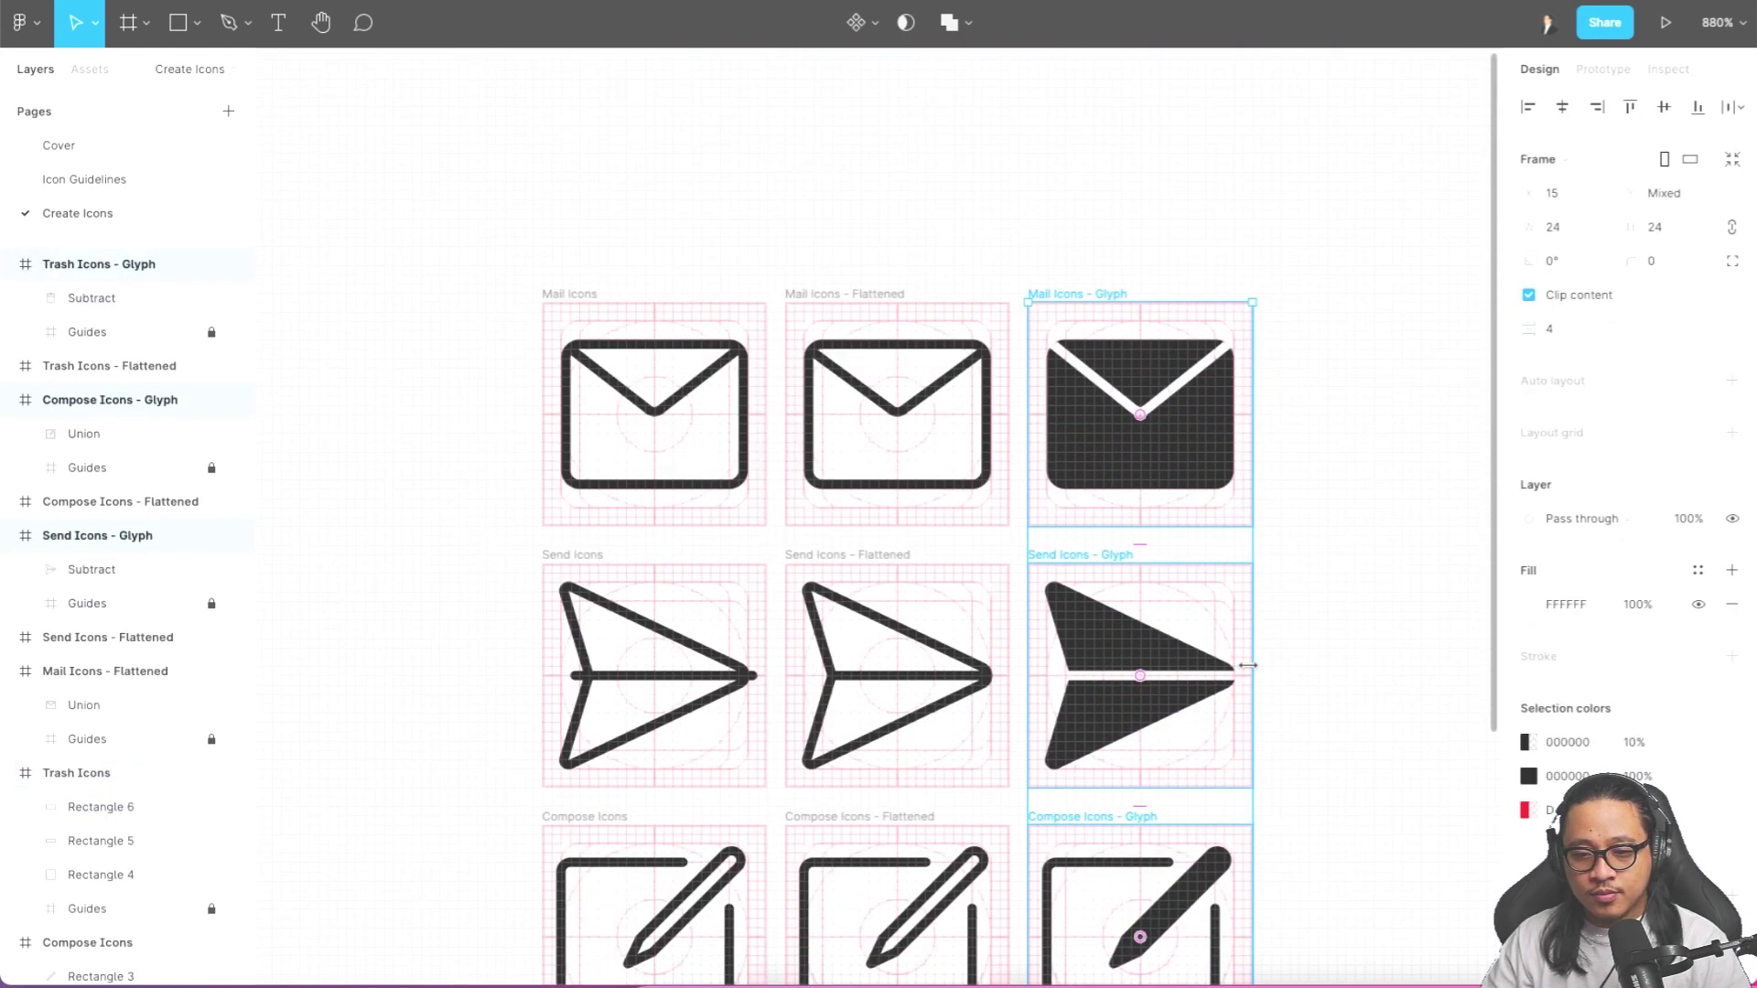
pyautogui.press('Delete')
pyautogui.scroll(-2, 847, 196)
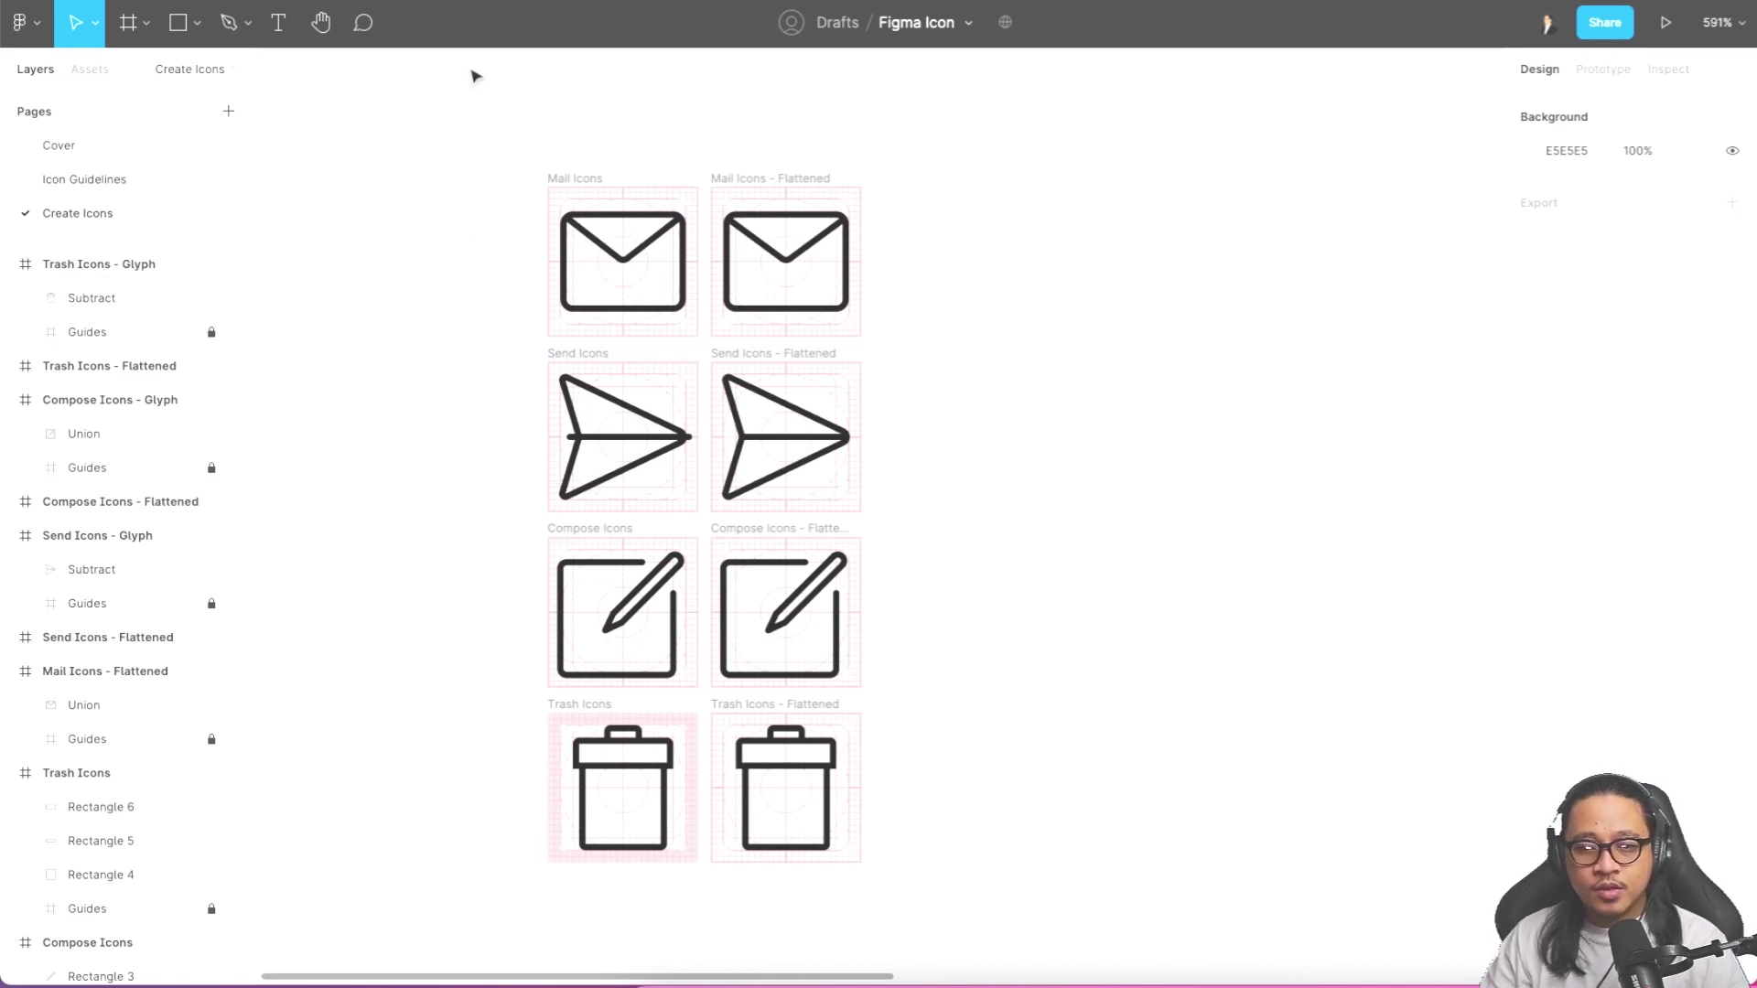
# - Duplicate the original Mail, Send, Compose and Trash Icons frames to the right of the Flattened column at X 22
pyautogui.moveTo(483, 95); pyautogui.dragTo(710, 910)
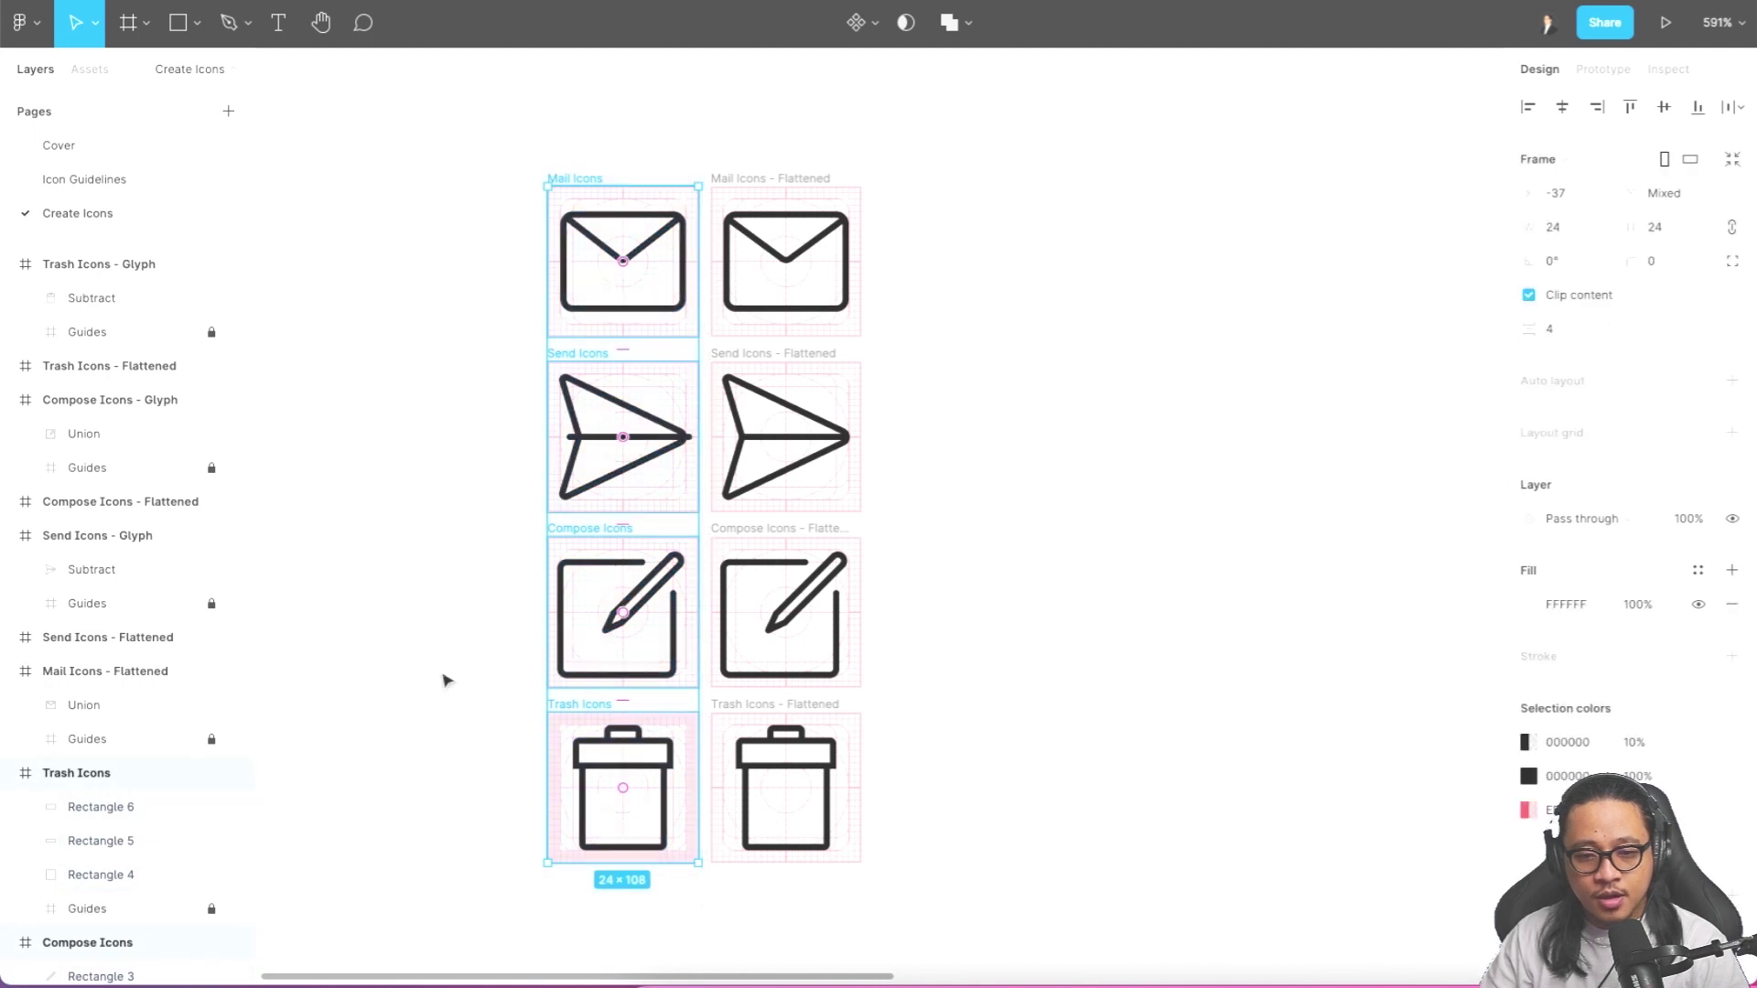
pyautogui.keyDown('alt'); pyautogui.moveTo(570, 709); pyautogui.dragTo(943, 704); pyautogui.keyUp('alt')
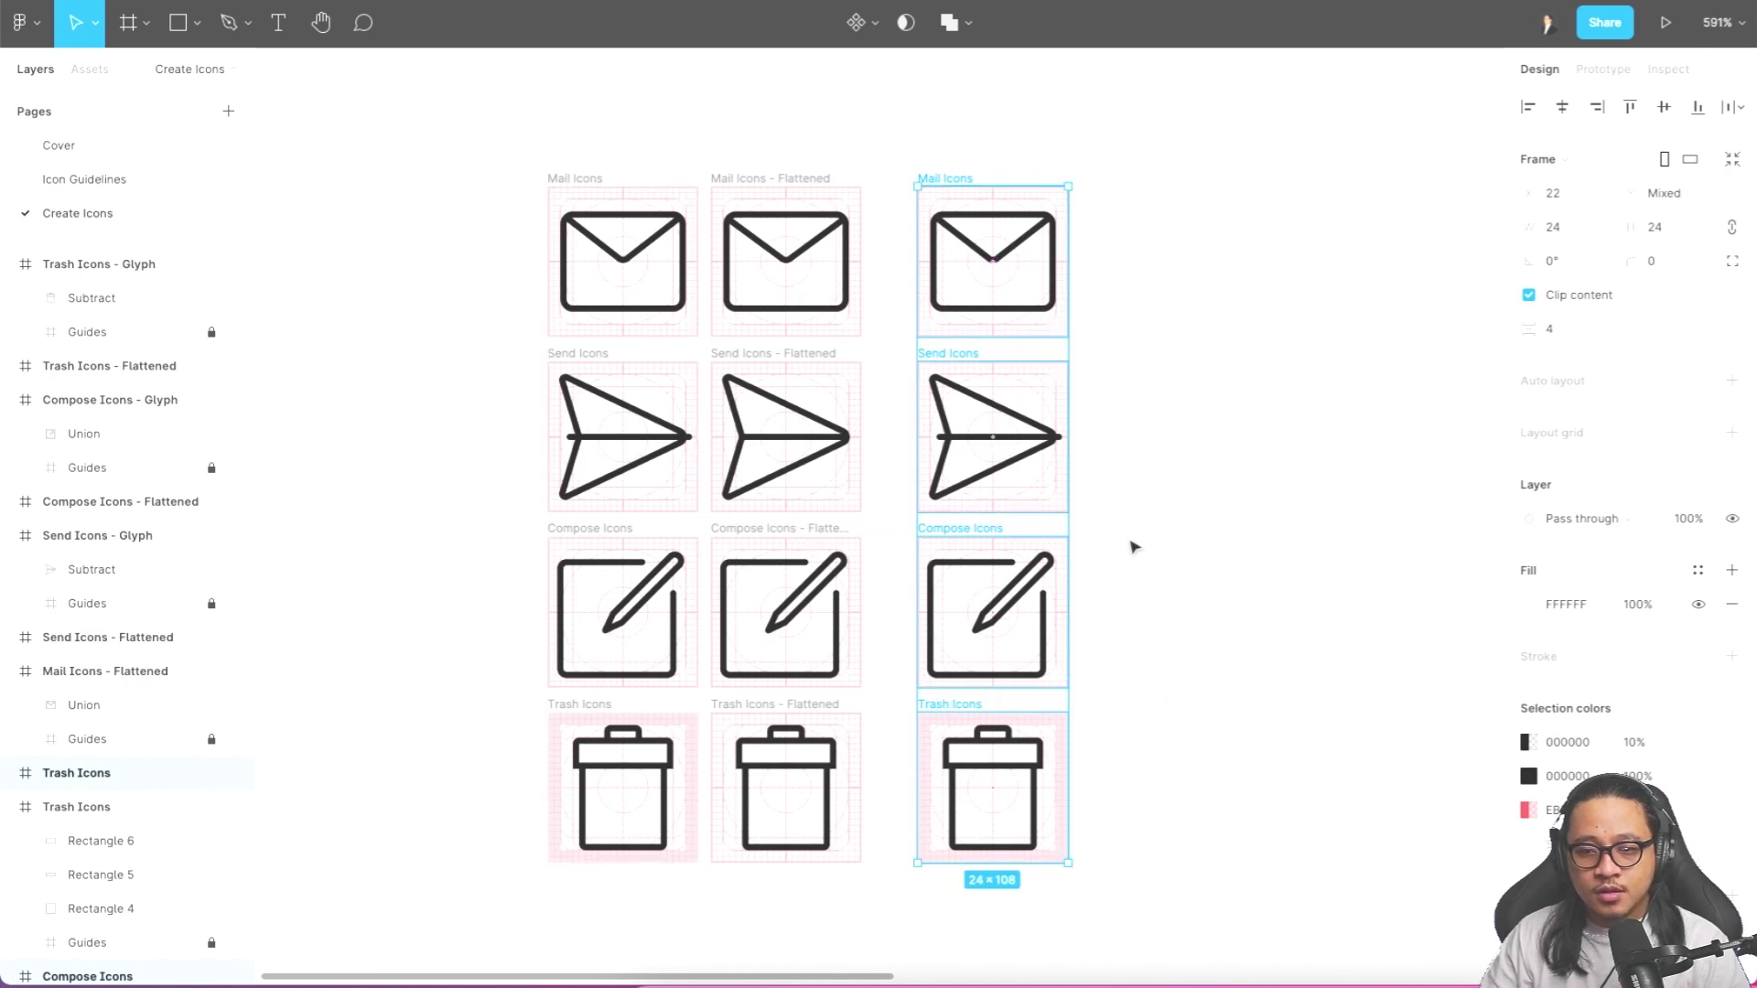
pyautogui.click(1126, 352)
# - Place the Mail Icons - Glyph frame to the right of the duplicated Mail Icons frame as a reference and select its envelope shape
pyautogui.scroll(5, 1016, 206)
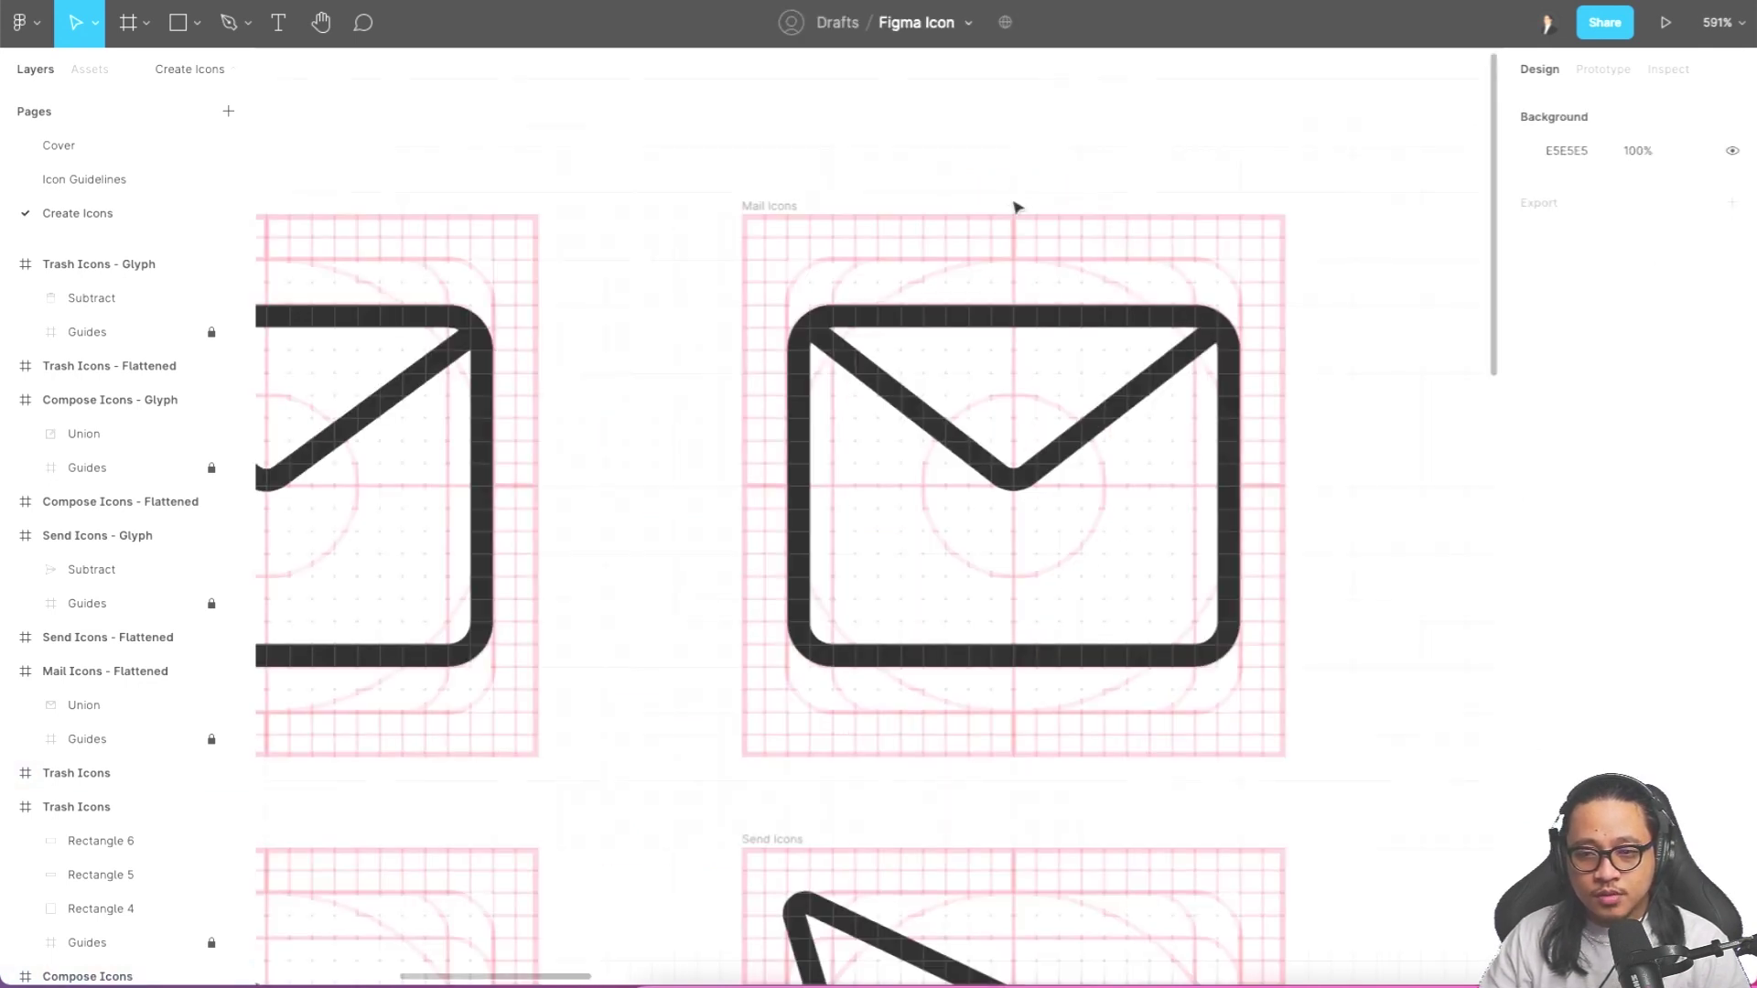
pyautogui.scroll(-1, 1061, 247)
pyautogui.scroll(-2, 1101, 436)
pyautogui.scroll(-3, 1102, 443)
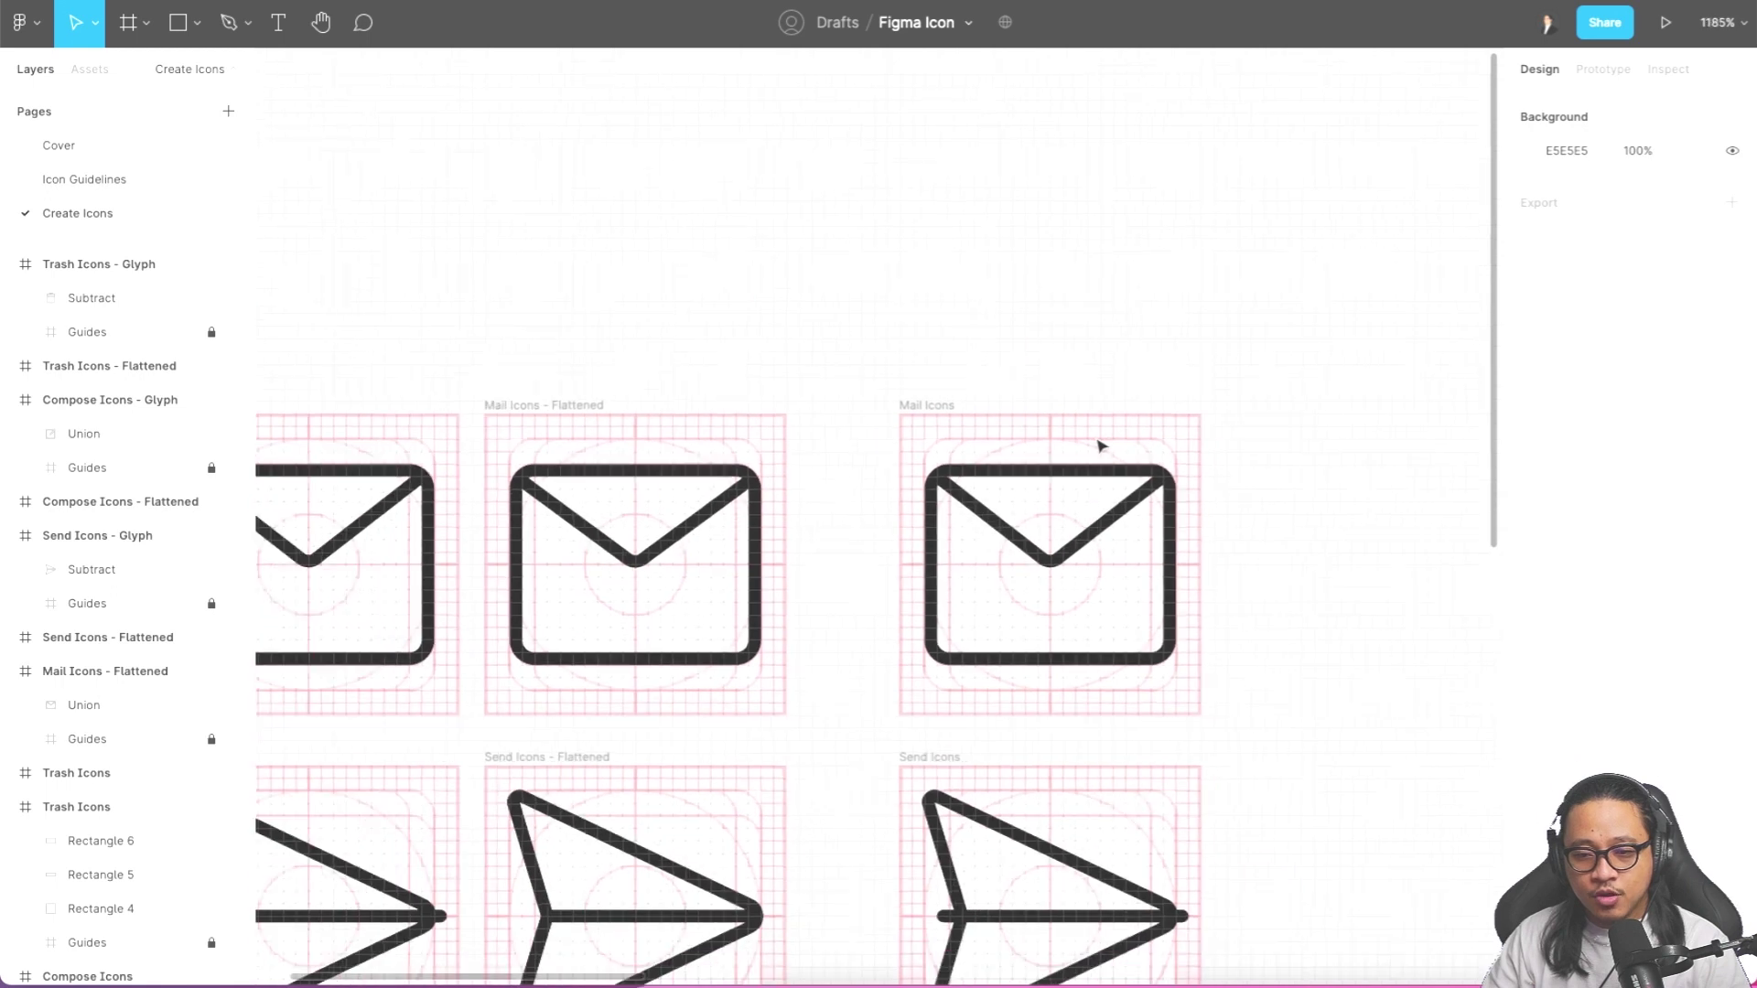
pyautogui.scroll(5, 1206, 471)
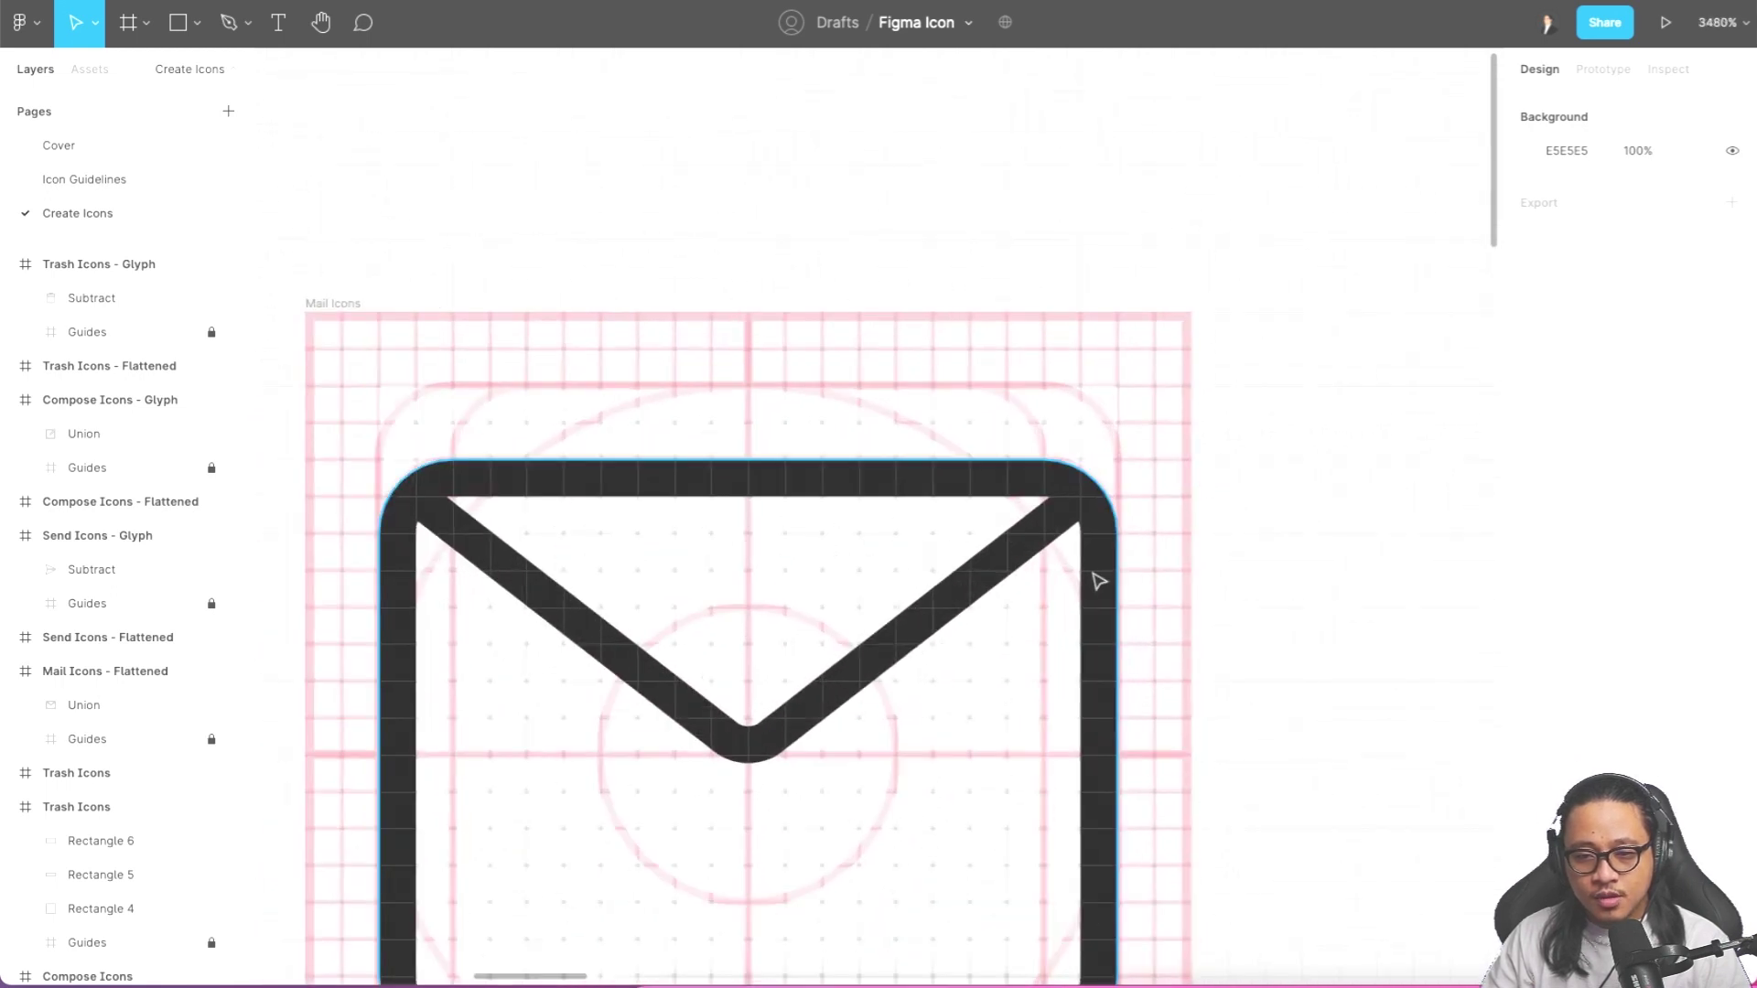
pyautogui.scroll(-15, 1099, 581)
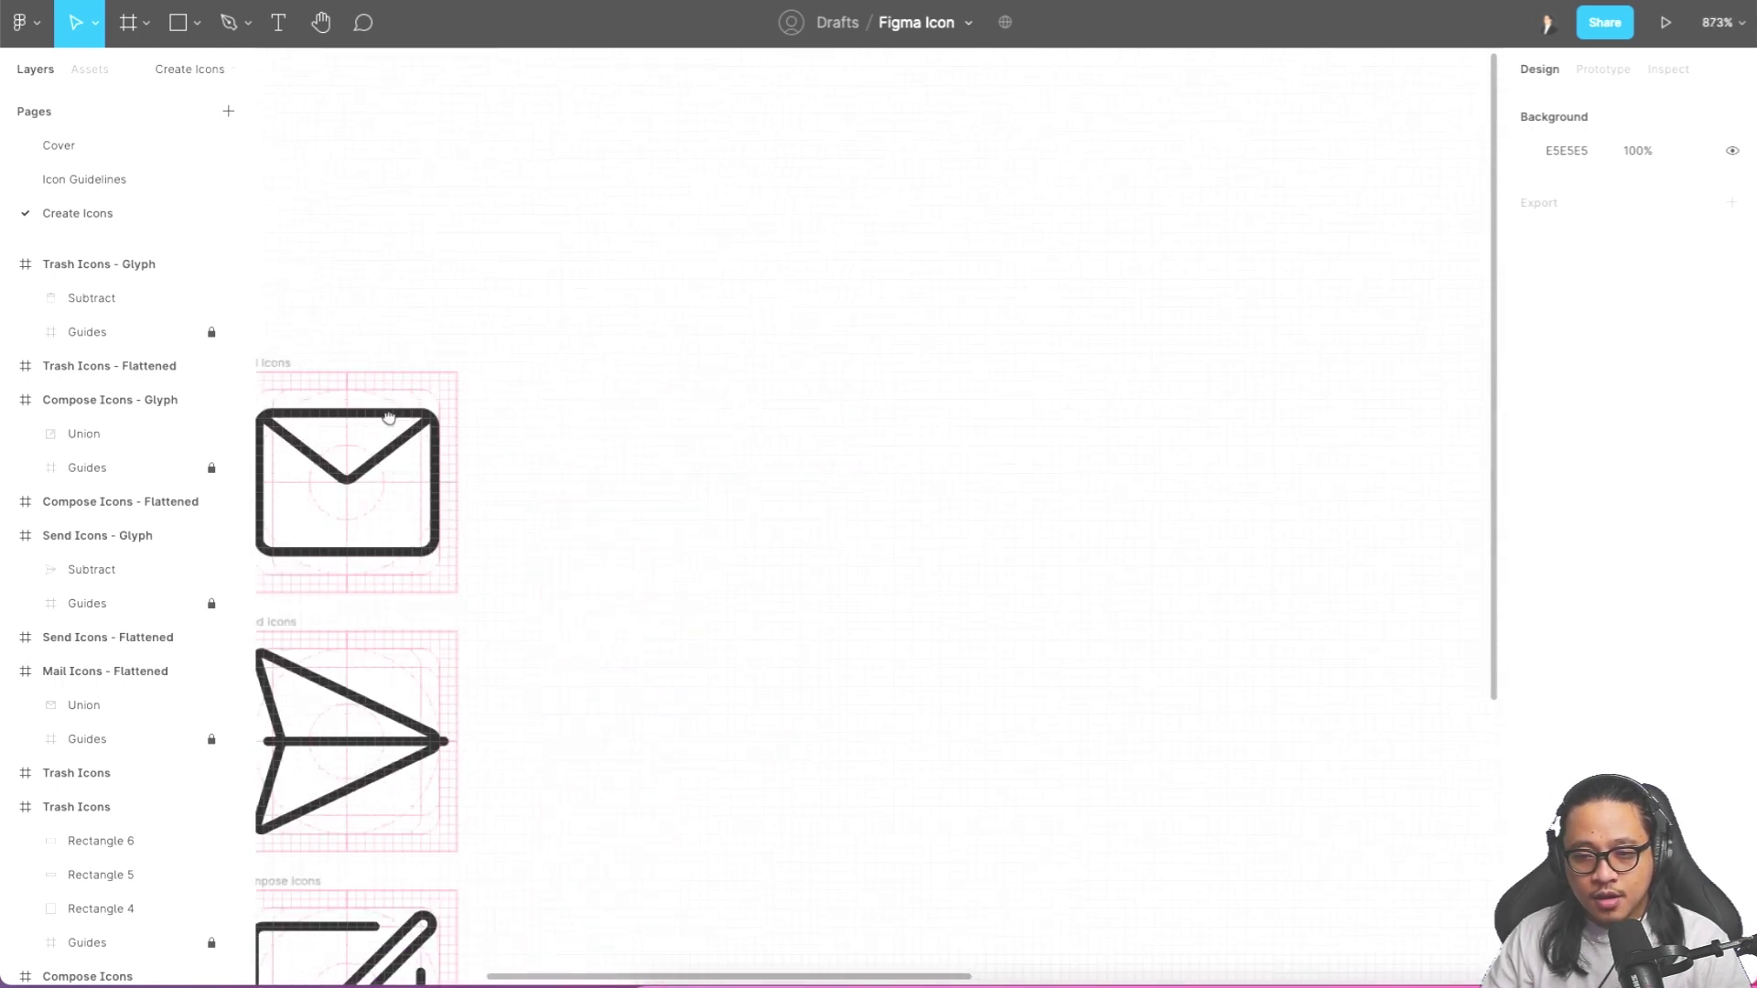
pyautogui.moveTo(840, 364); pyautogui.dragTo(424, 358)
pyautogui.scroll(10, 321, 356)
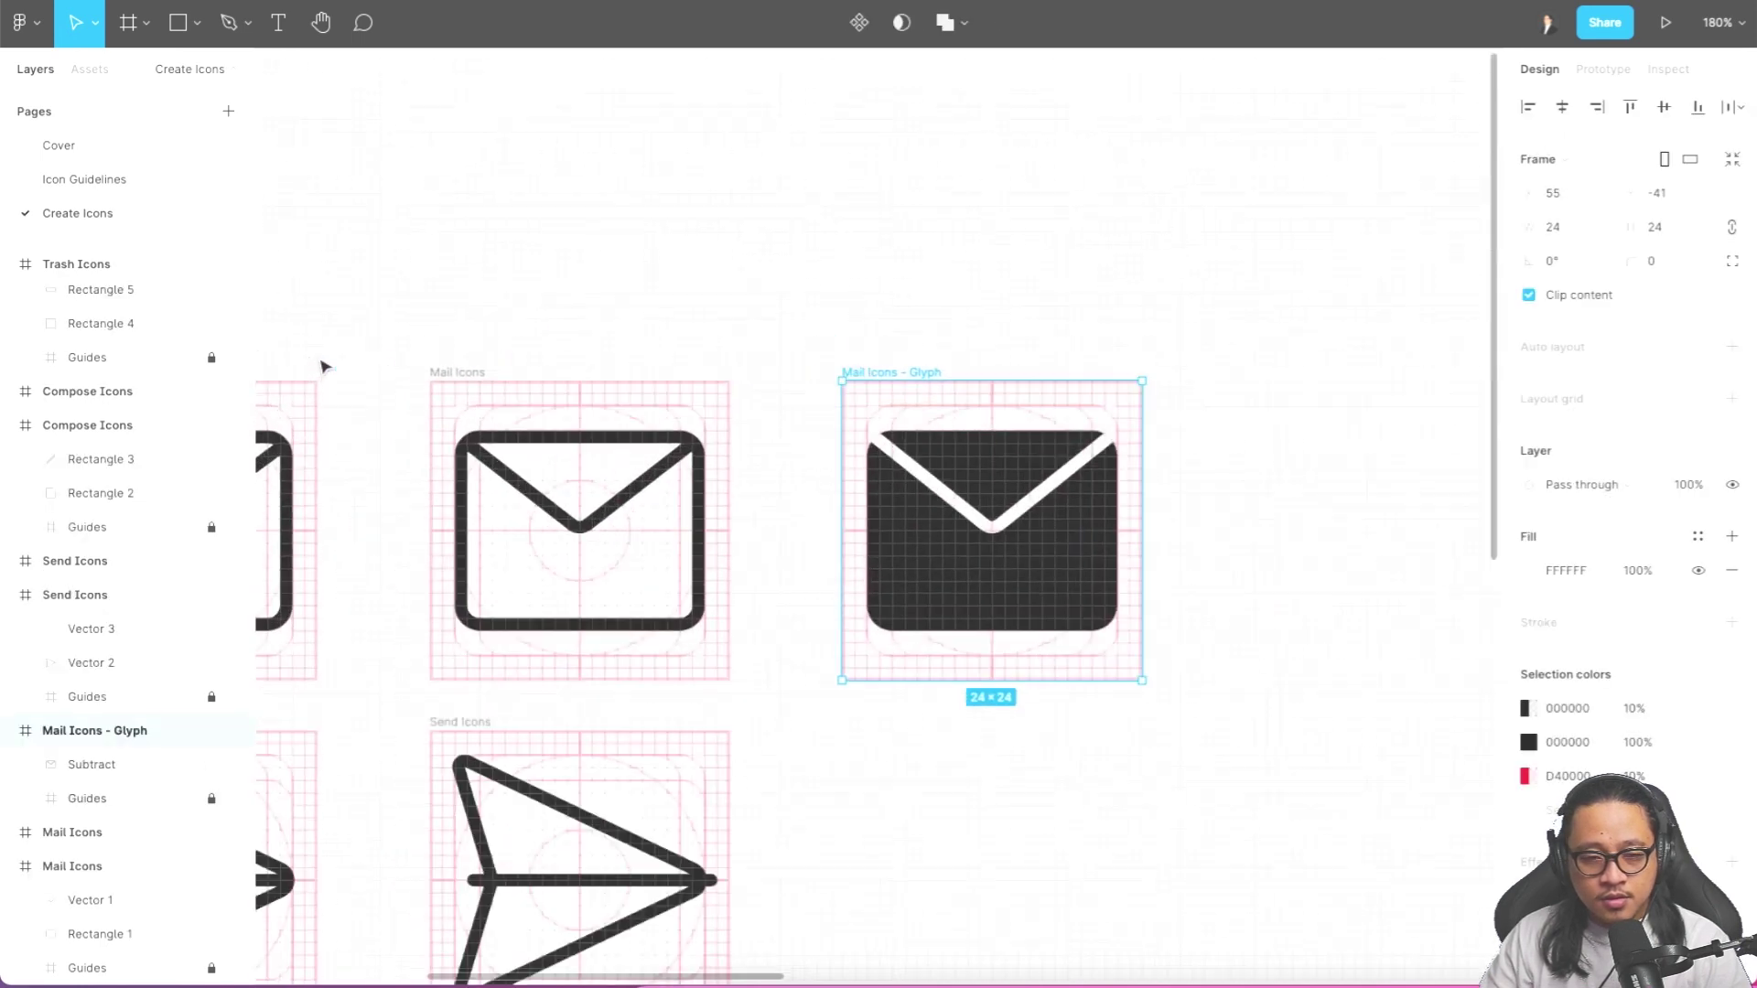
pyautogui.scroll(-2, 758, 435)
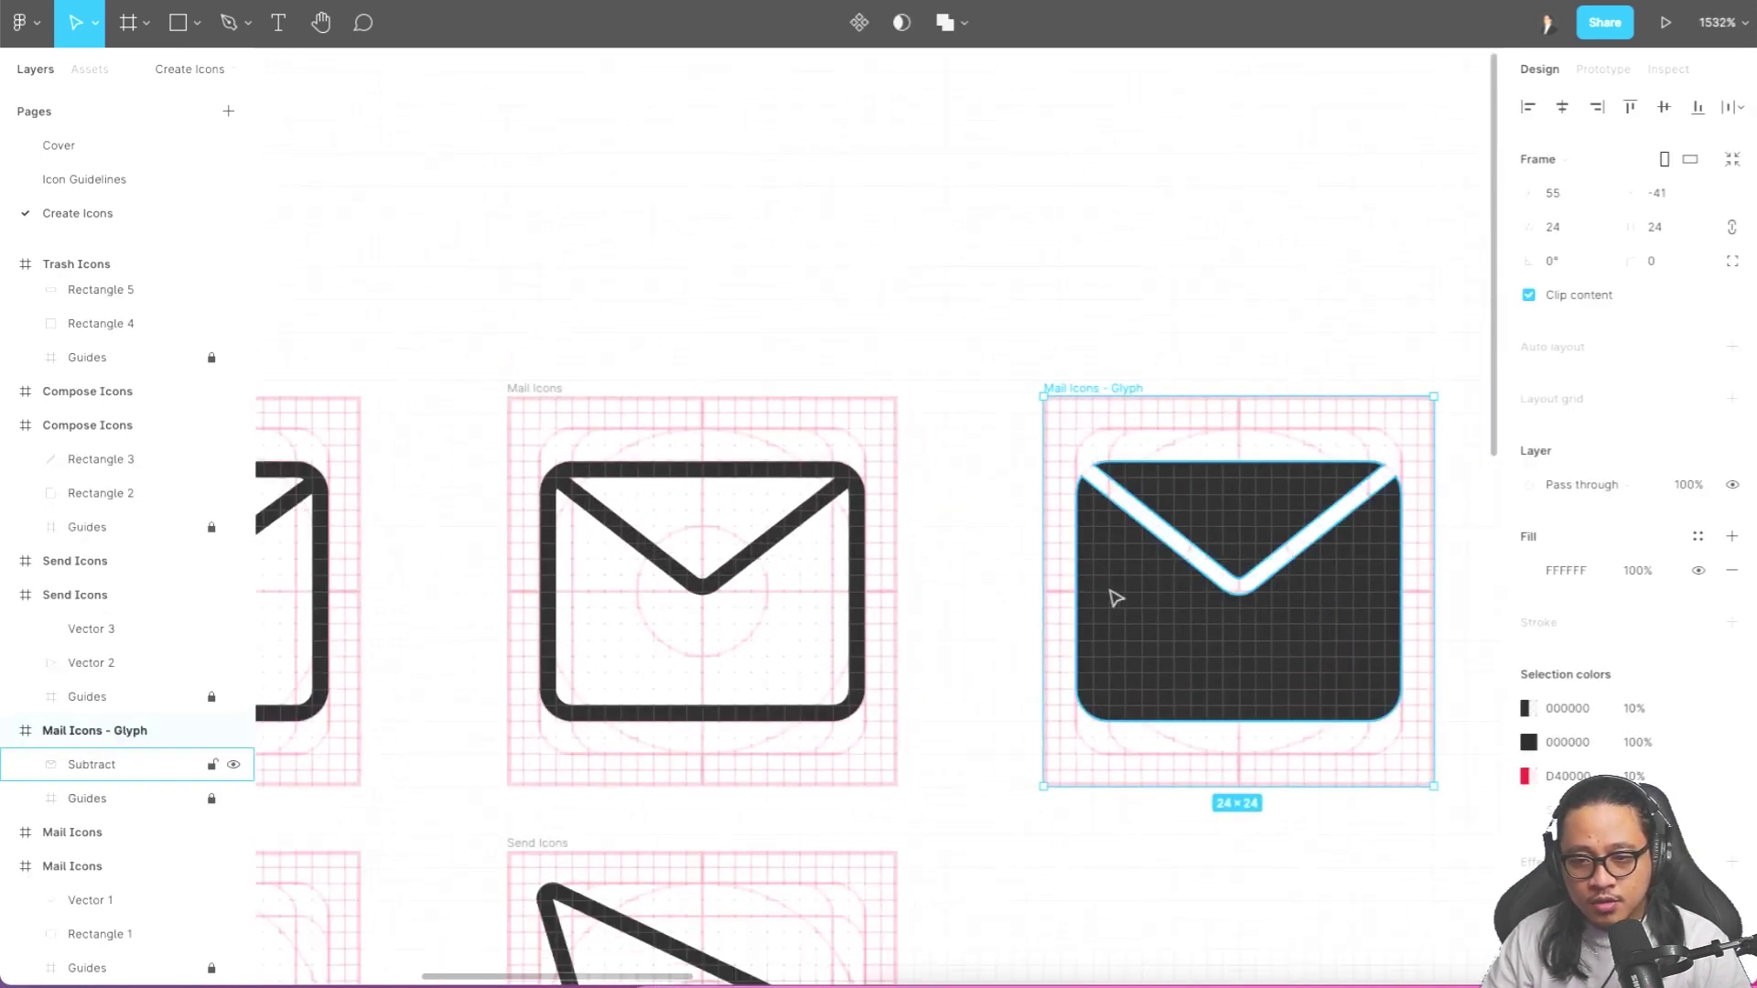
pyautogui.click(1155, 615)
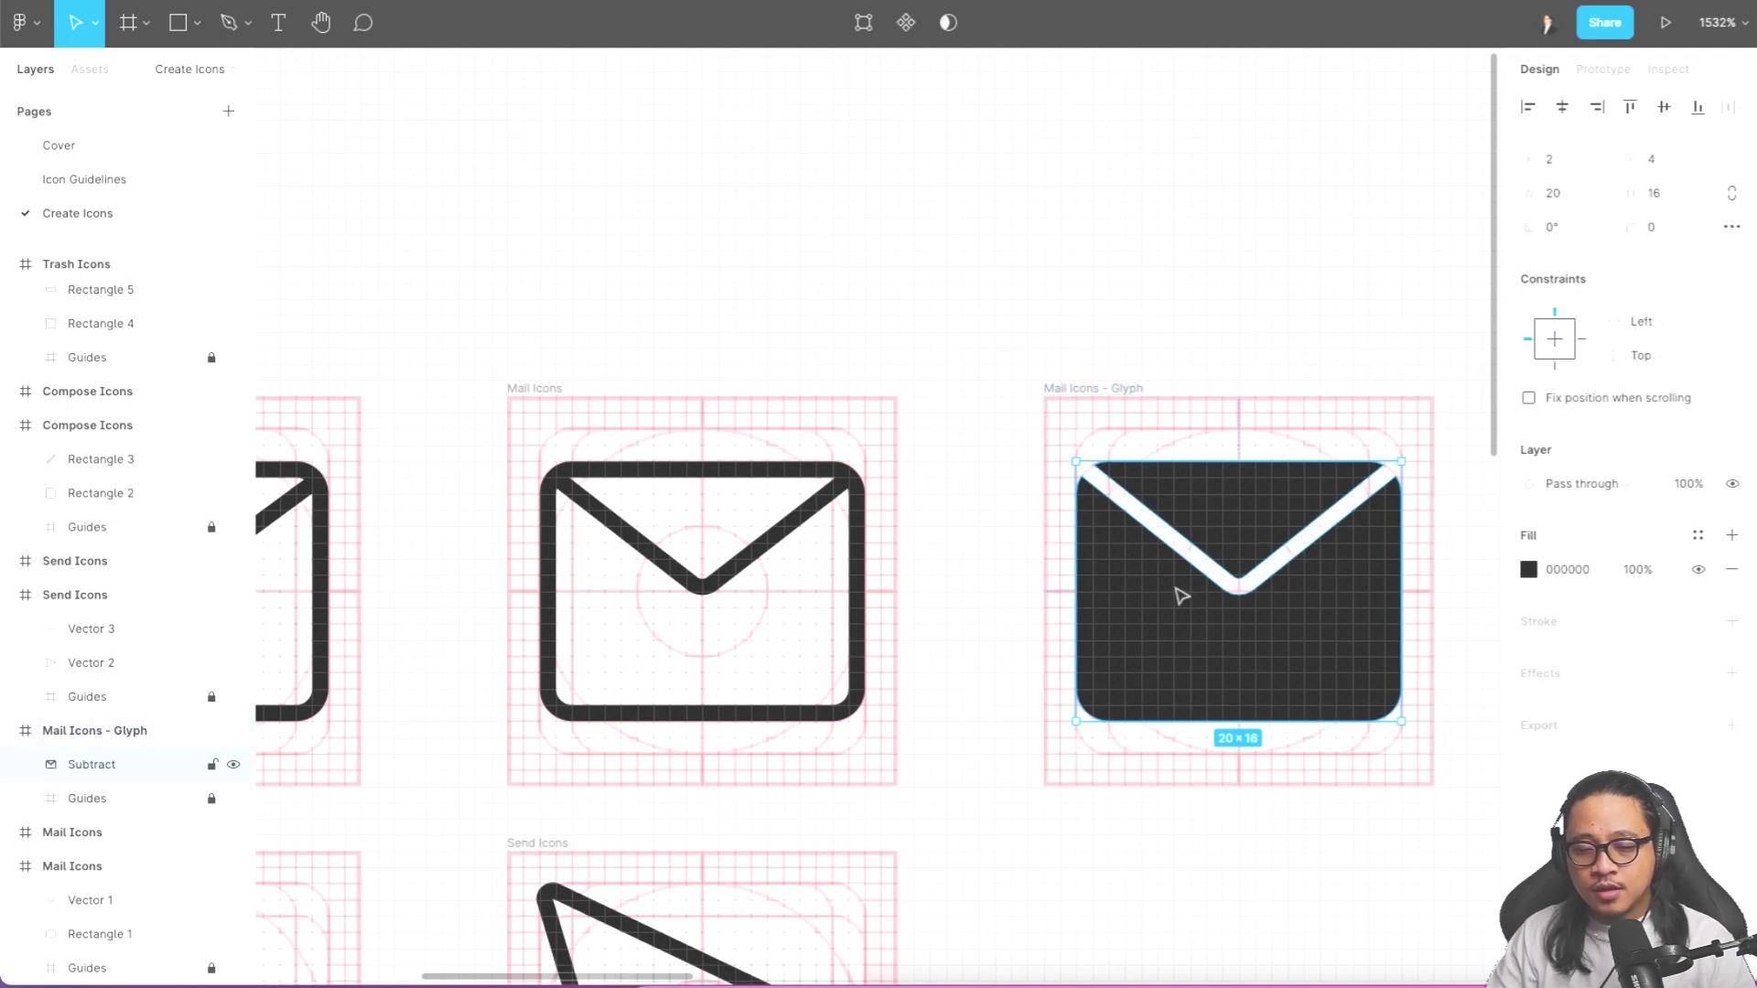
# - Select the envelope's body rectangle in the duplicated Mail Icons frame
pyautogui.click(822, 716)
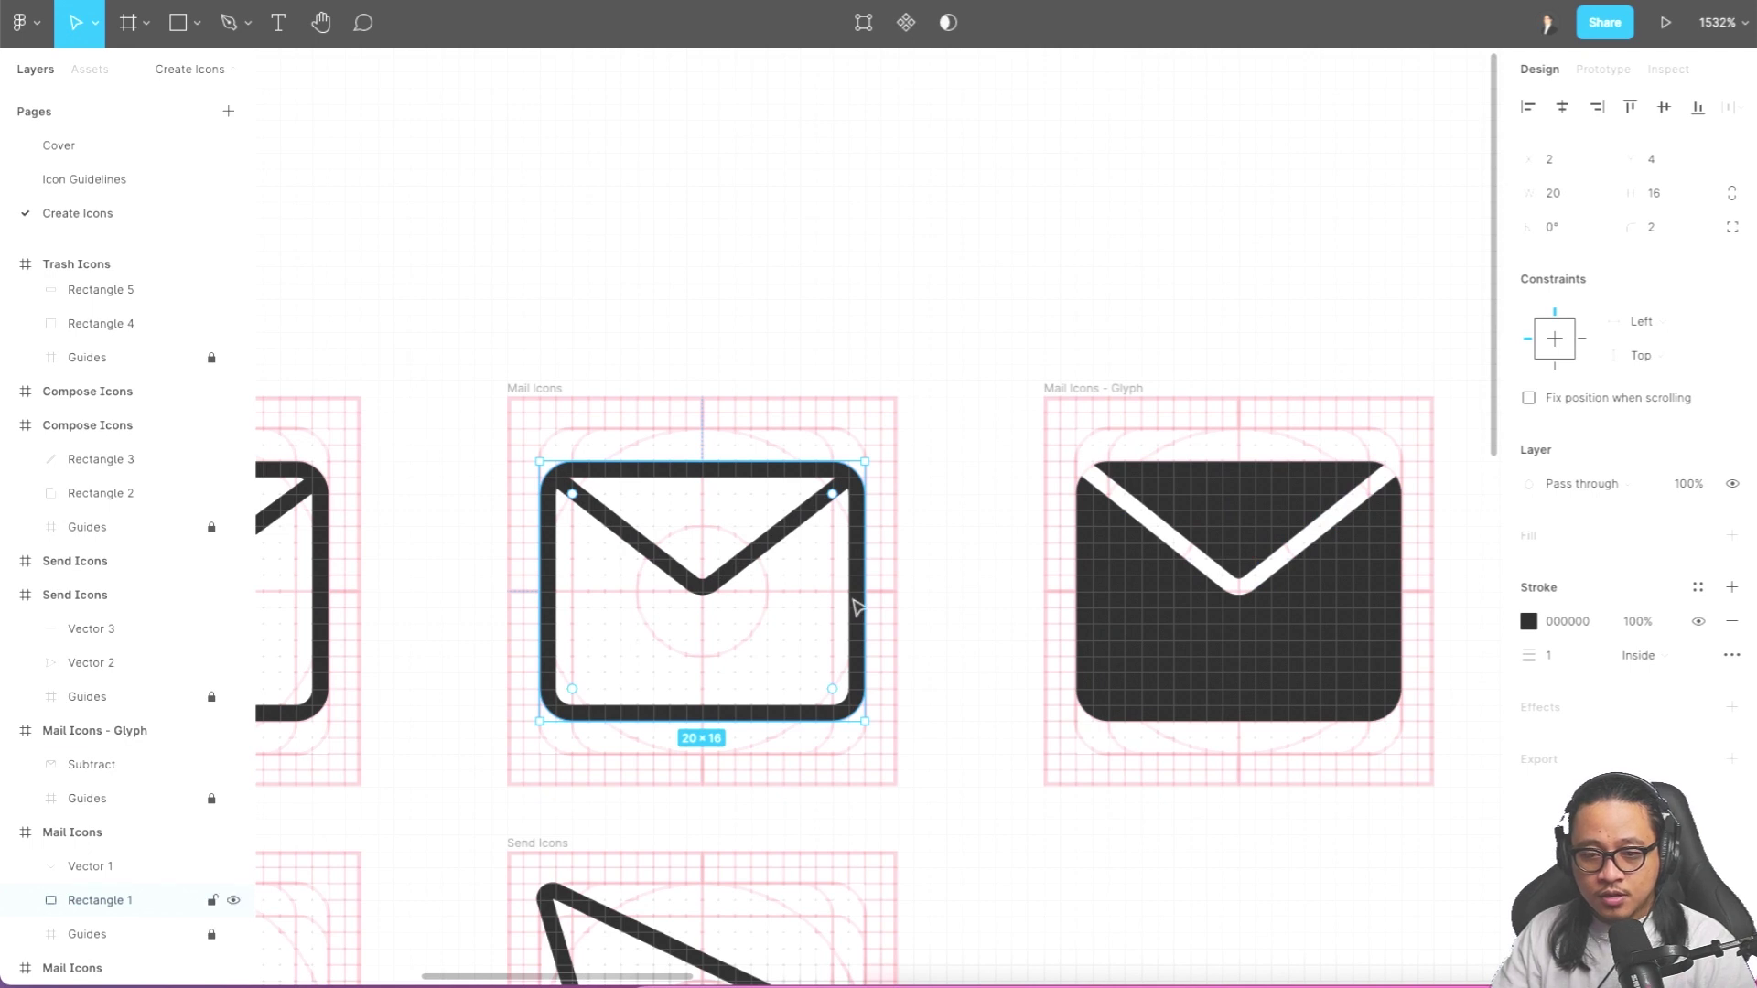
pyautogui.click(899, 584)
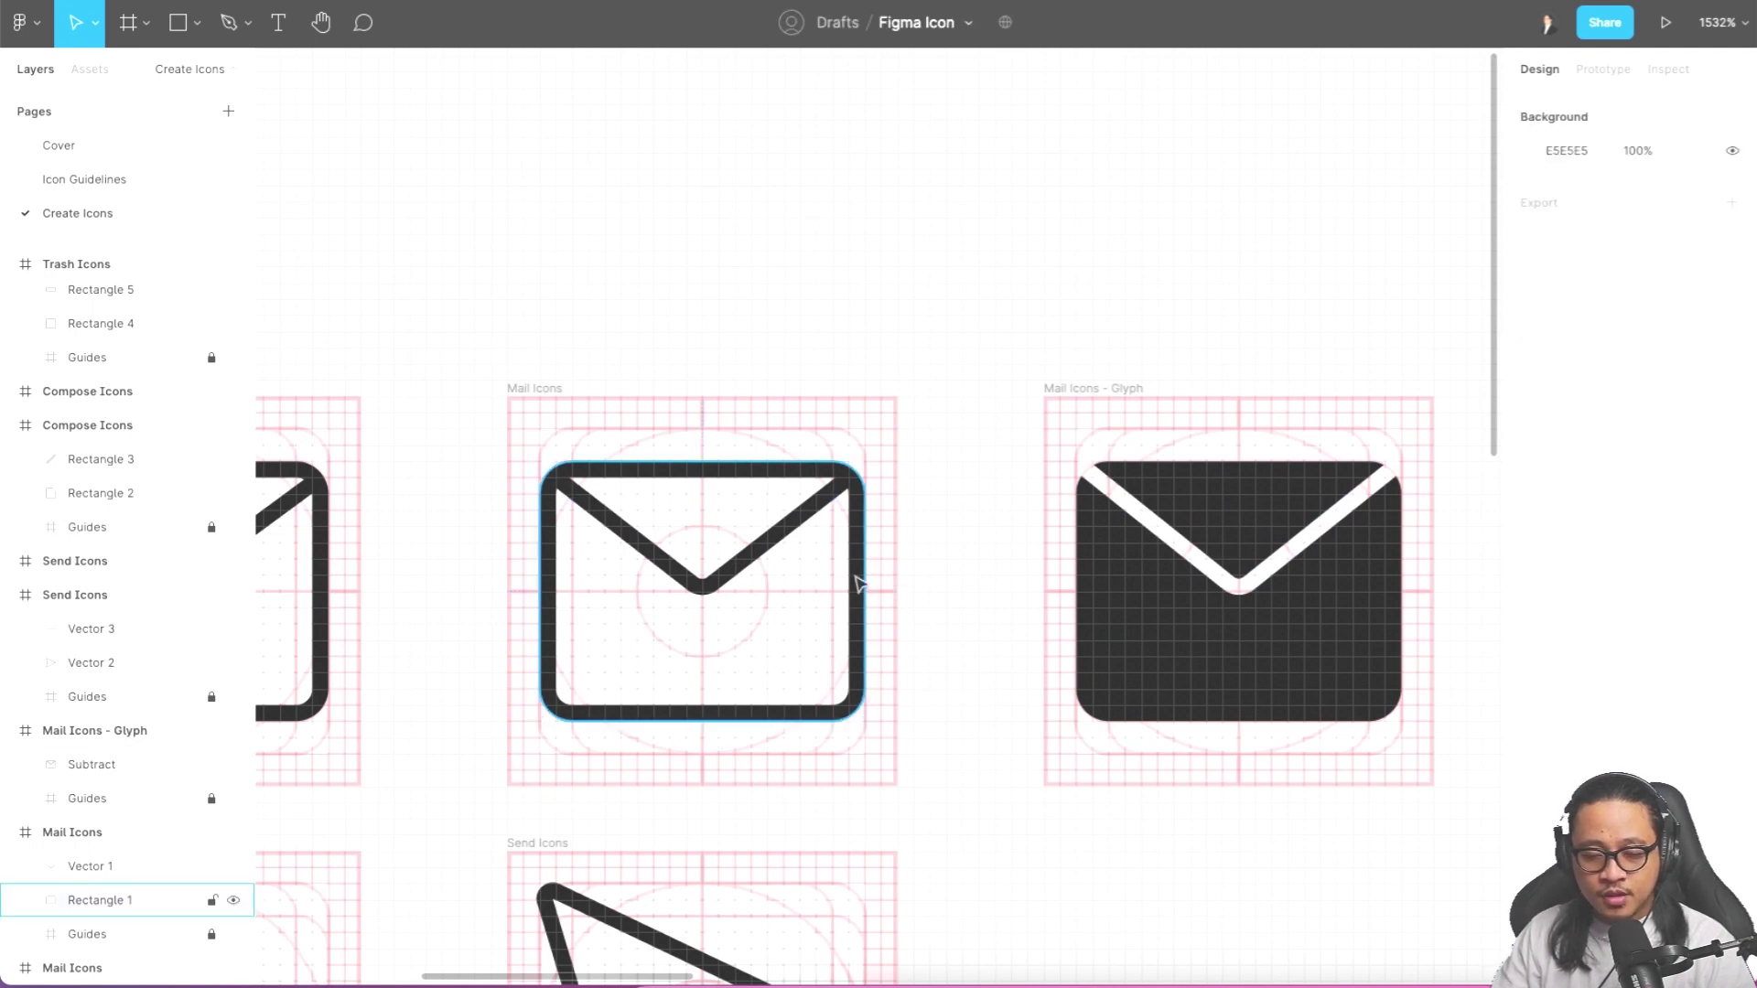
pyautogui.click(858, 583)
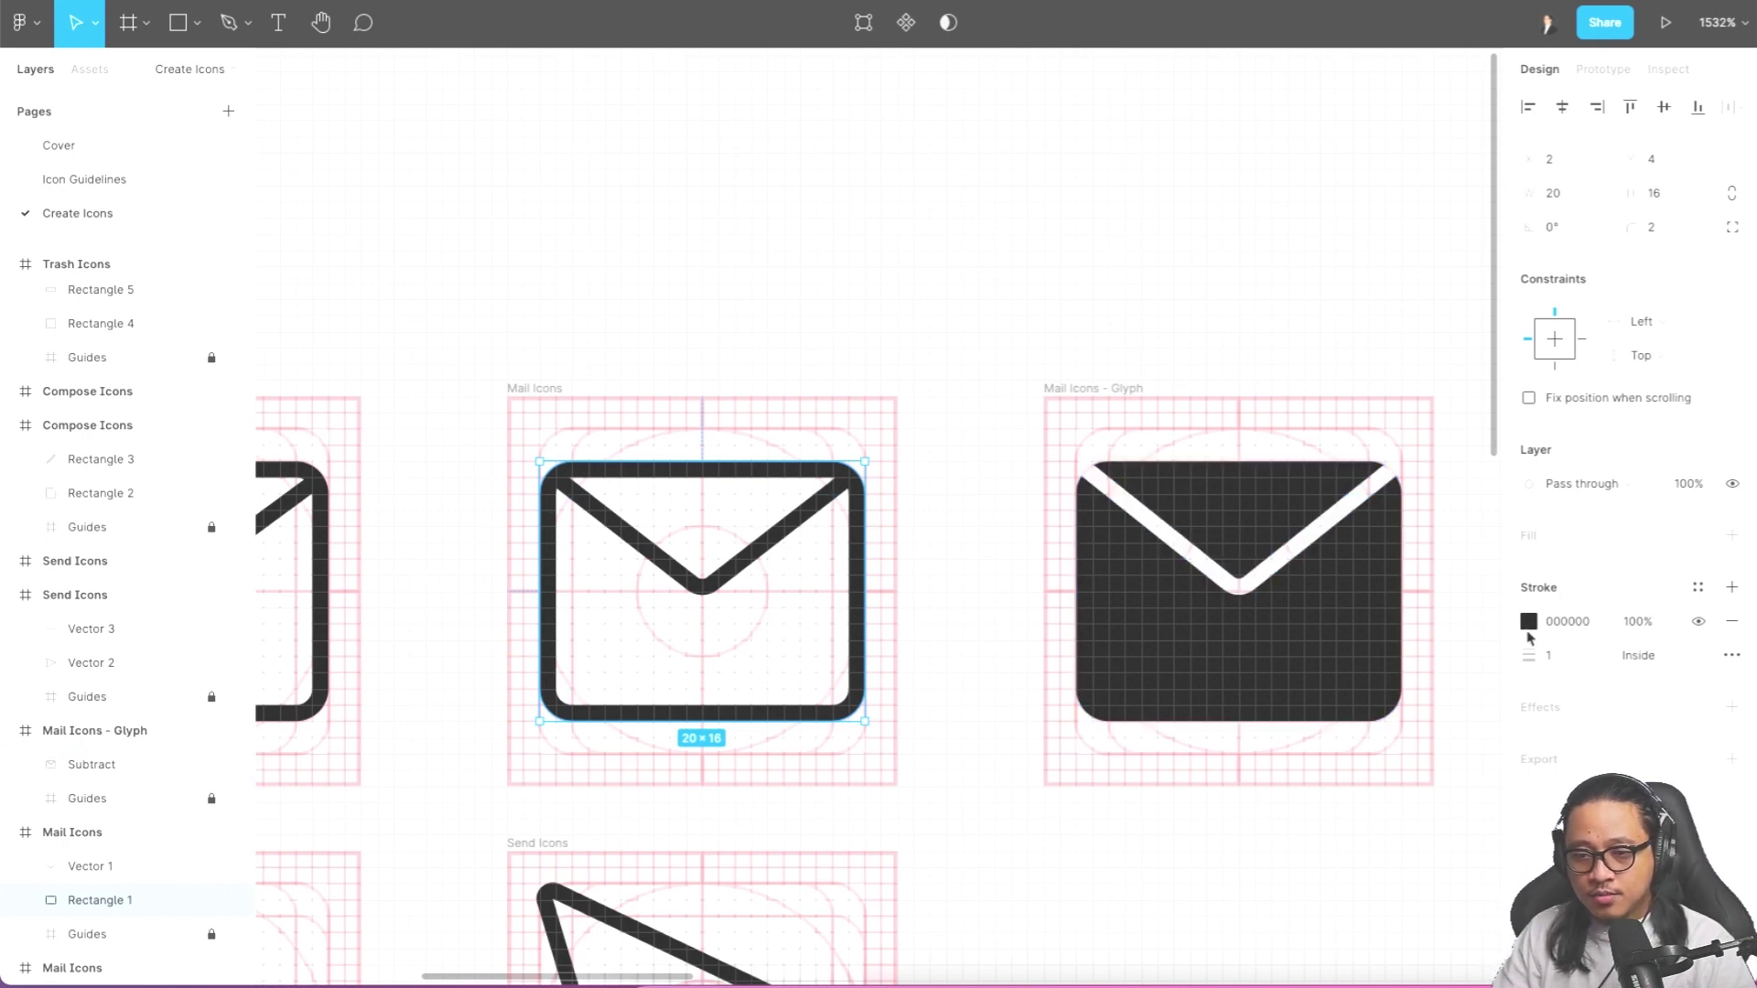
# - Try removing the stroke from the envelope's body rectangle
pyautogui.click(1727, 624)
pyautogui.click(1729, 636)
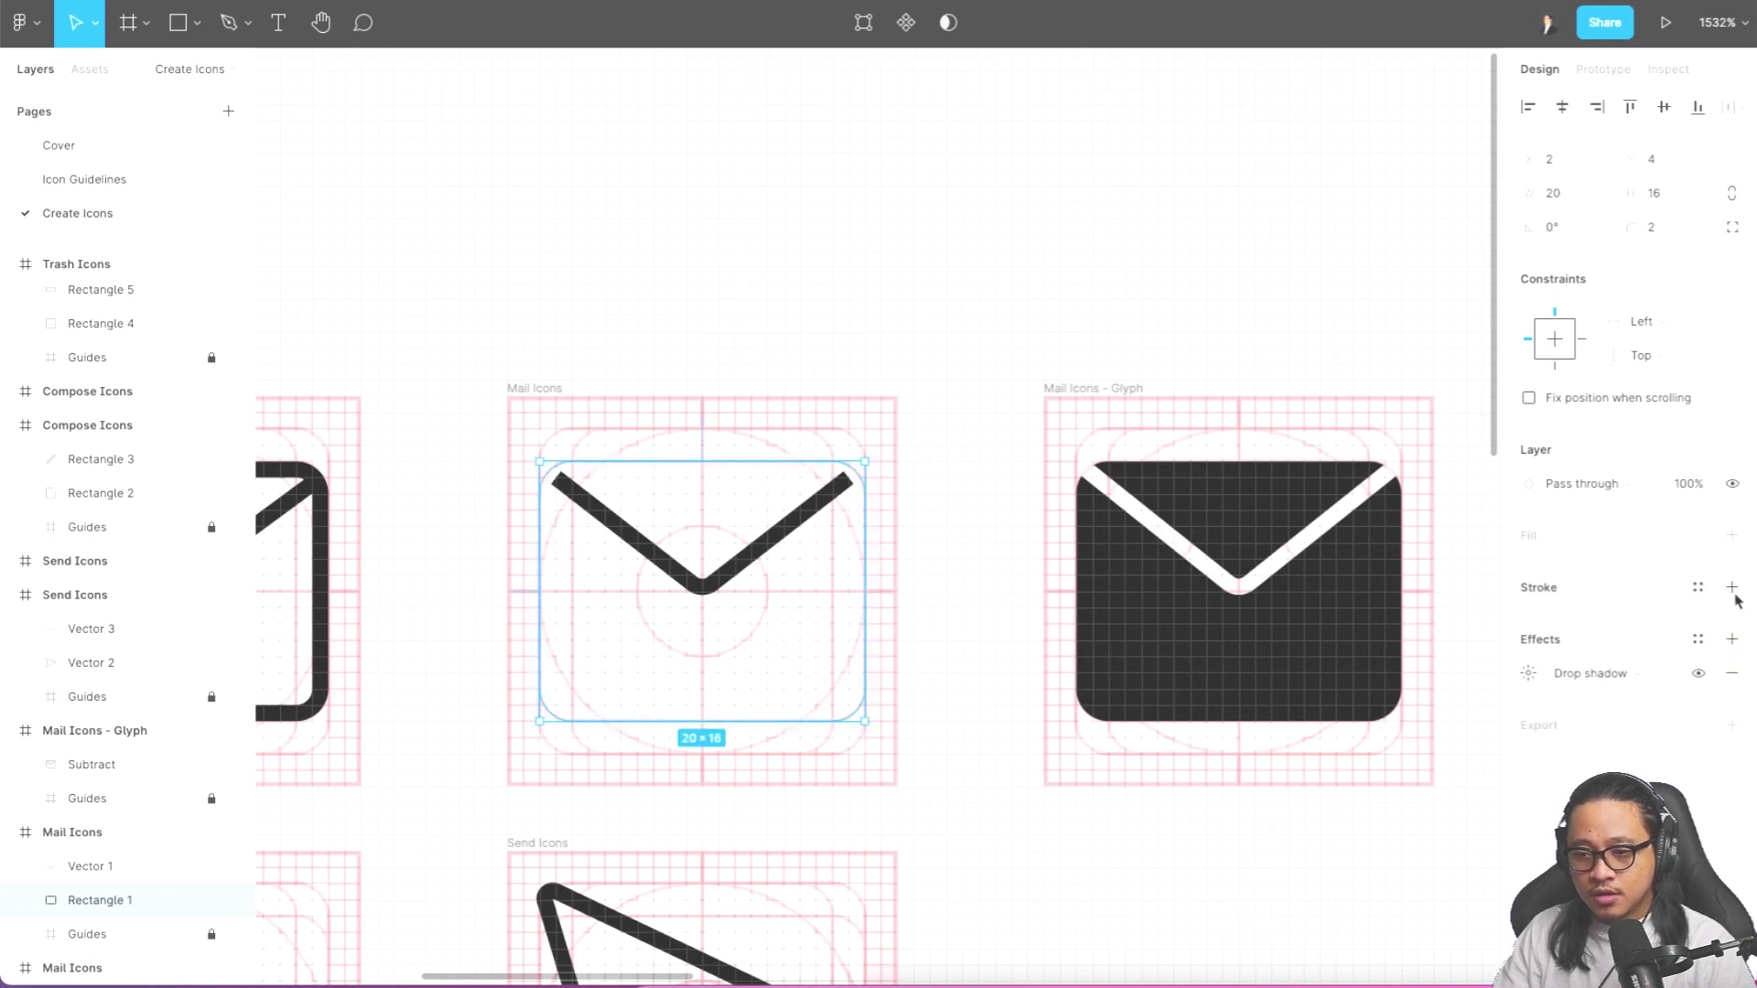
pyautogui.click(1732, 673)
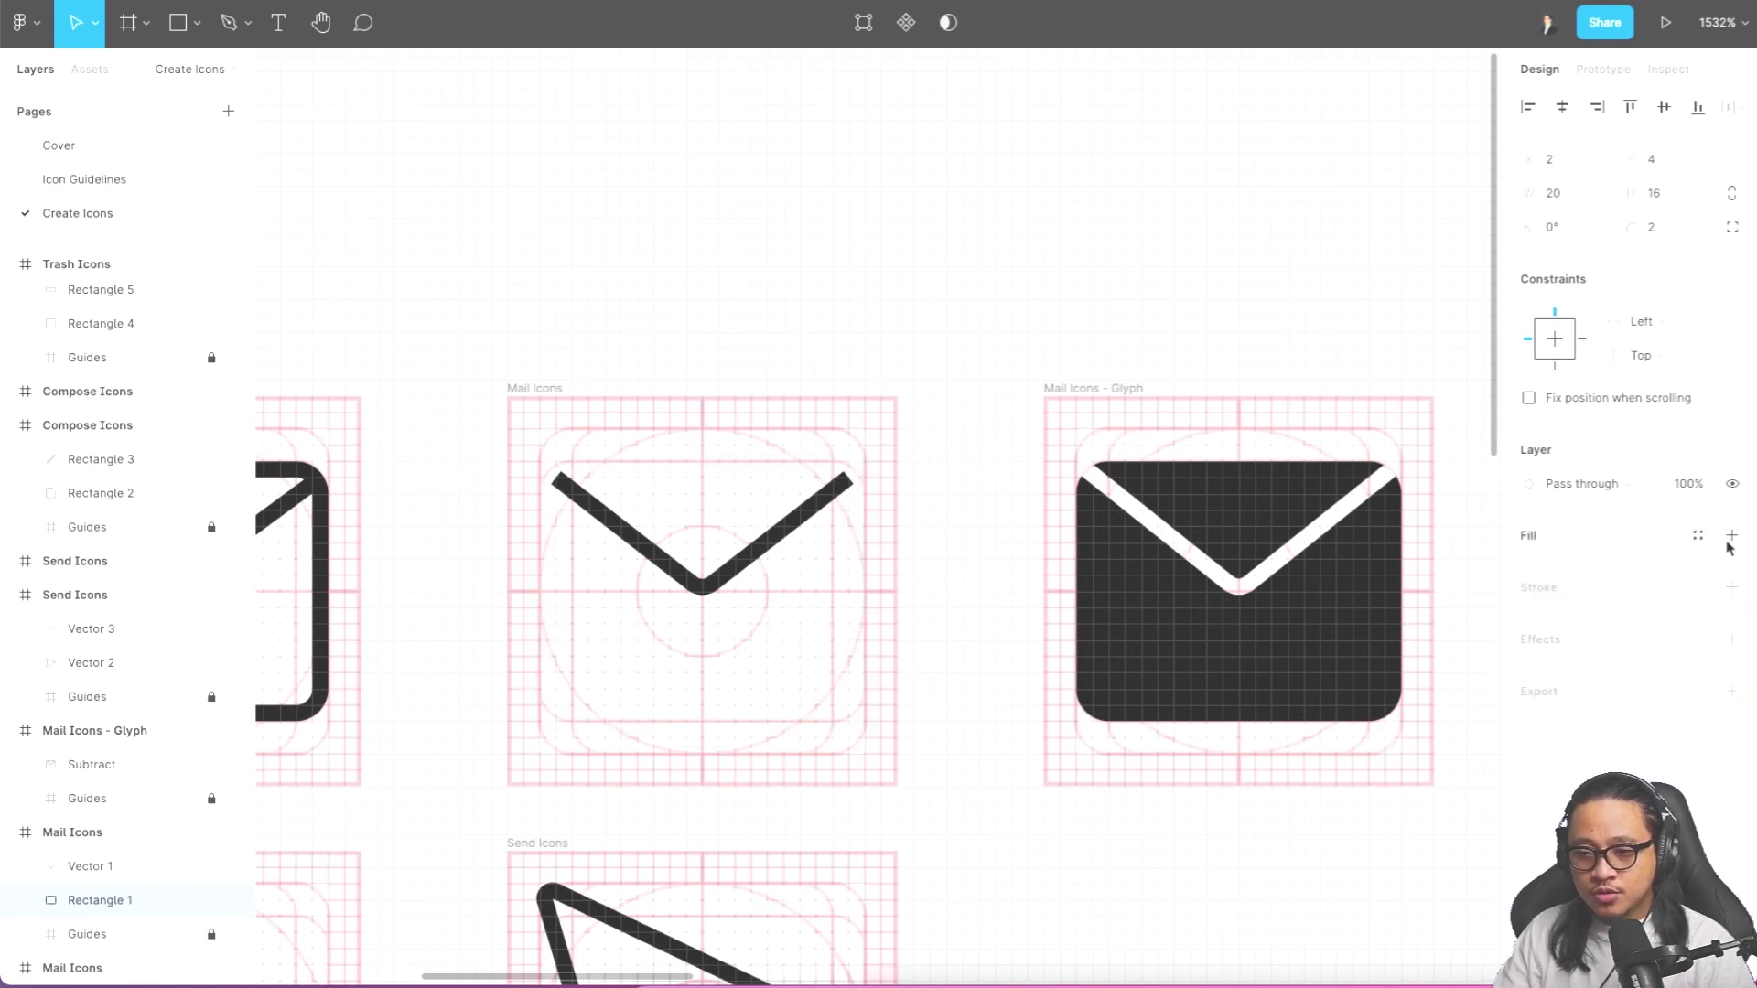
# - Give the envelope's body rectangle a solid 000000 fill and a 000000 inside stroke of weight 1
pyautogui.click(1730, 538)
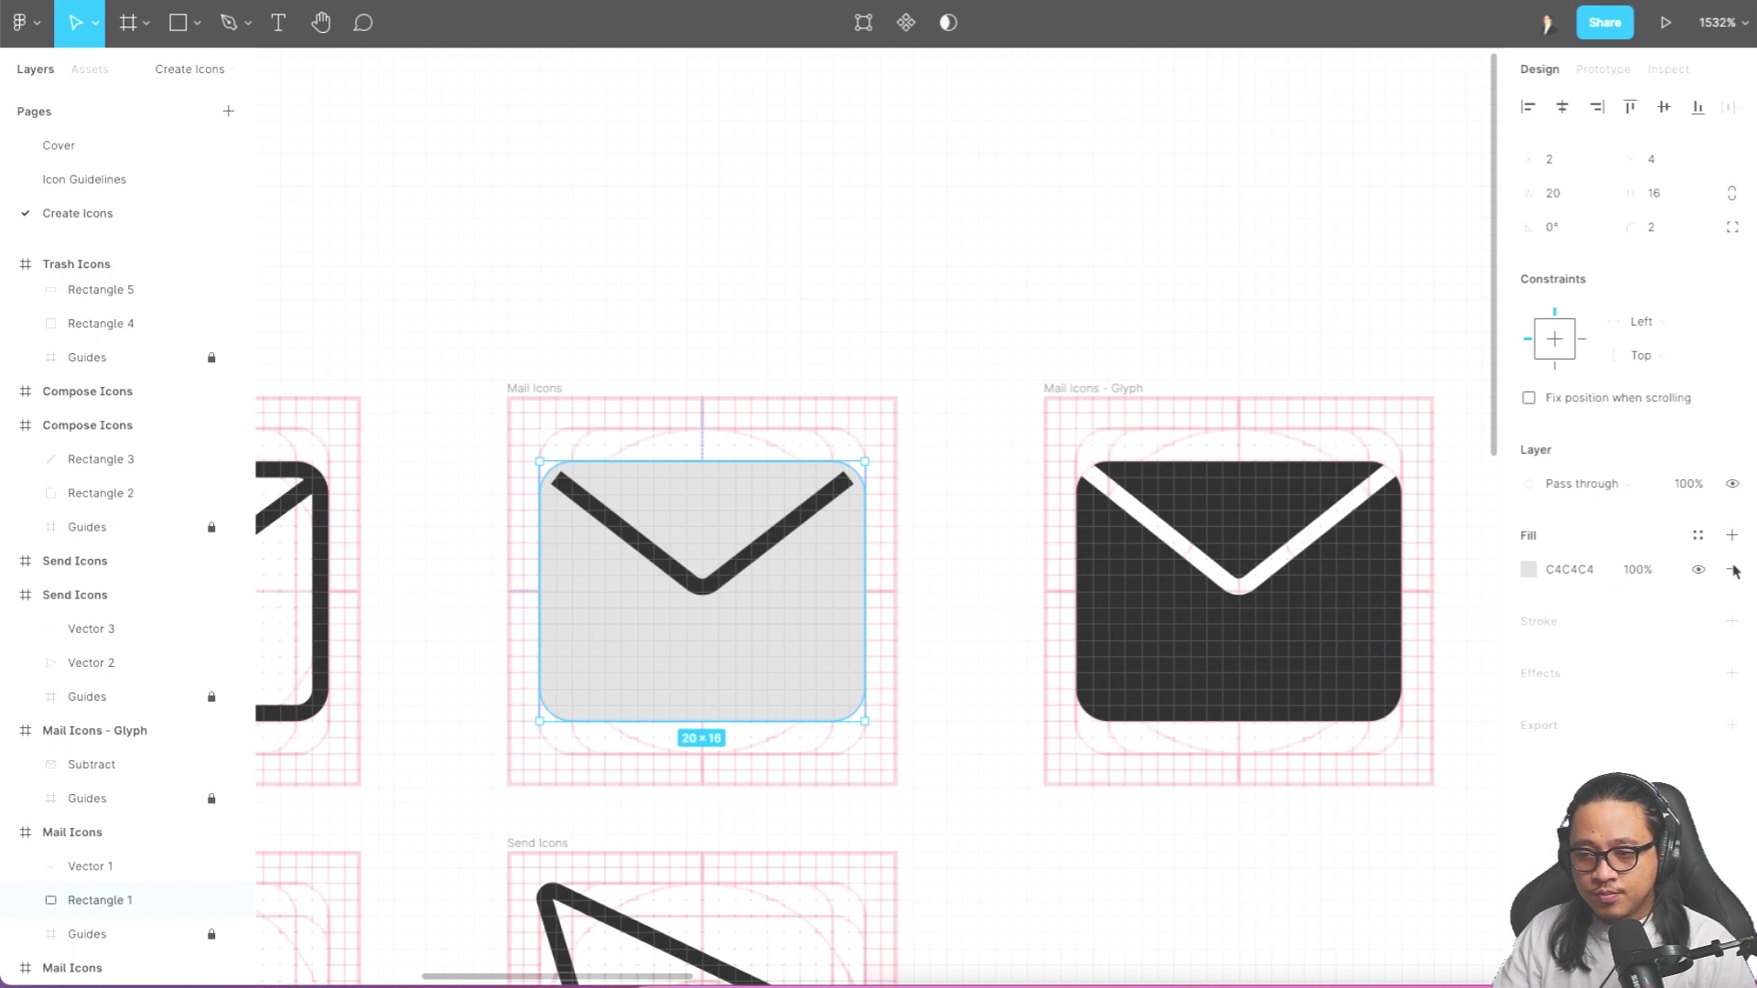
pyautogui.click(1731, 621)
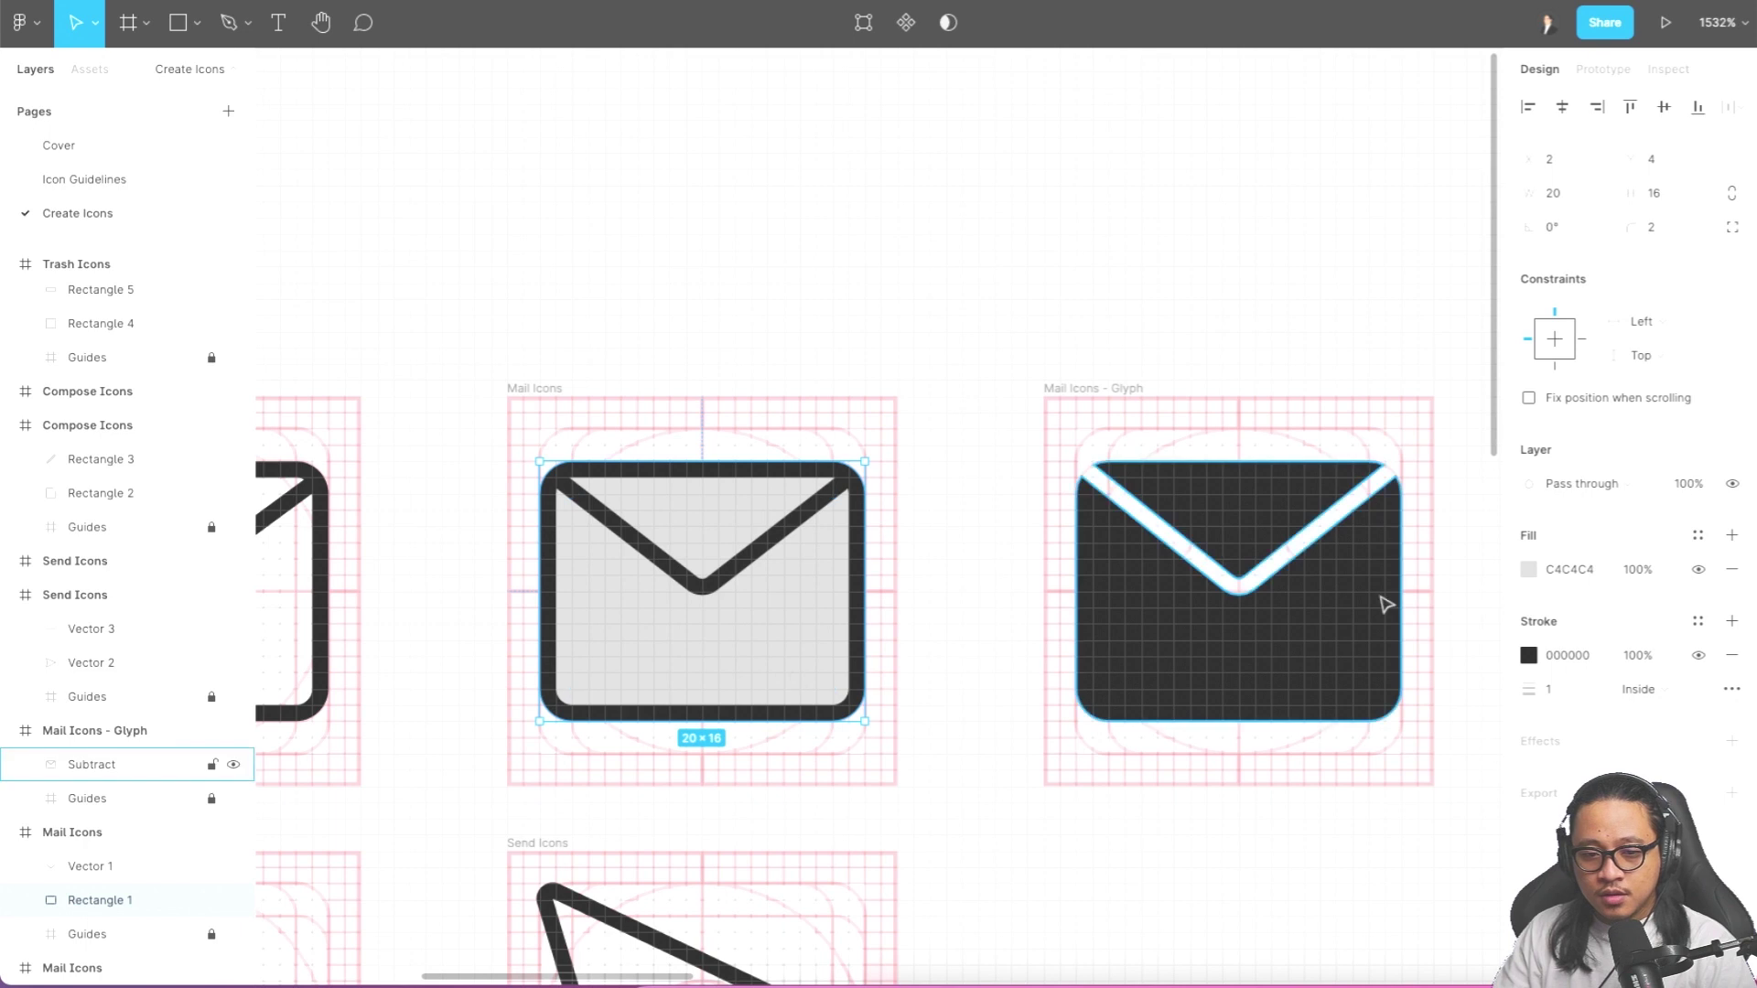
pyautogui.click(1528, 569)
pyautogui.moveTo(1380, 674); pyautogui.dragTo(1248, 708)
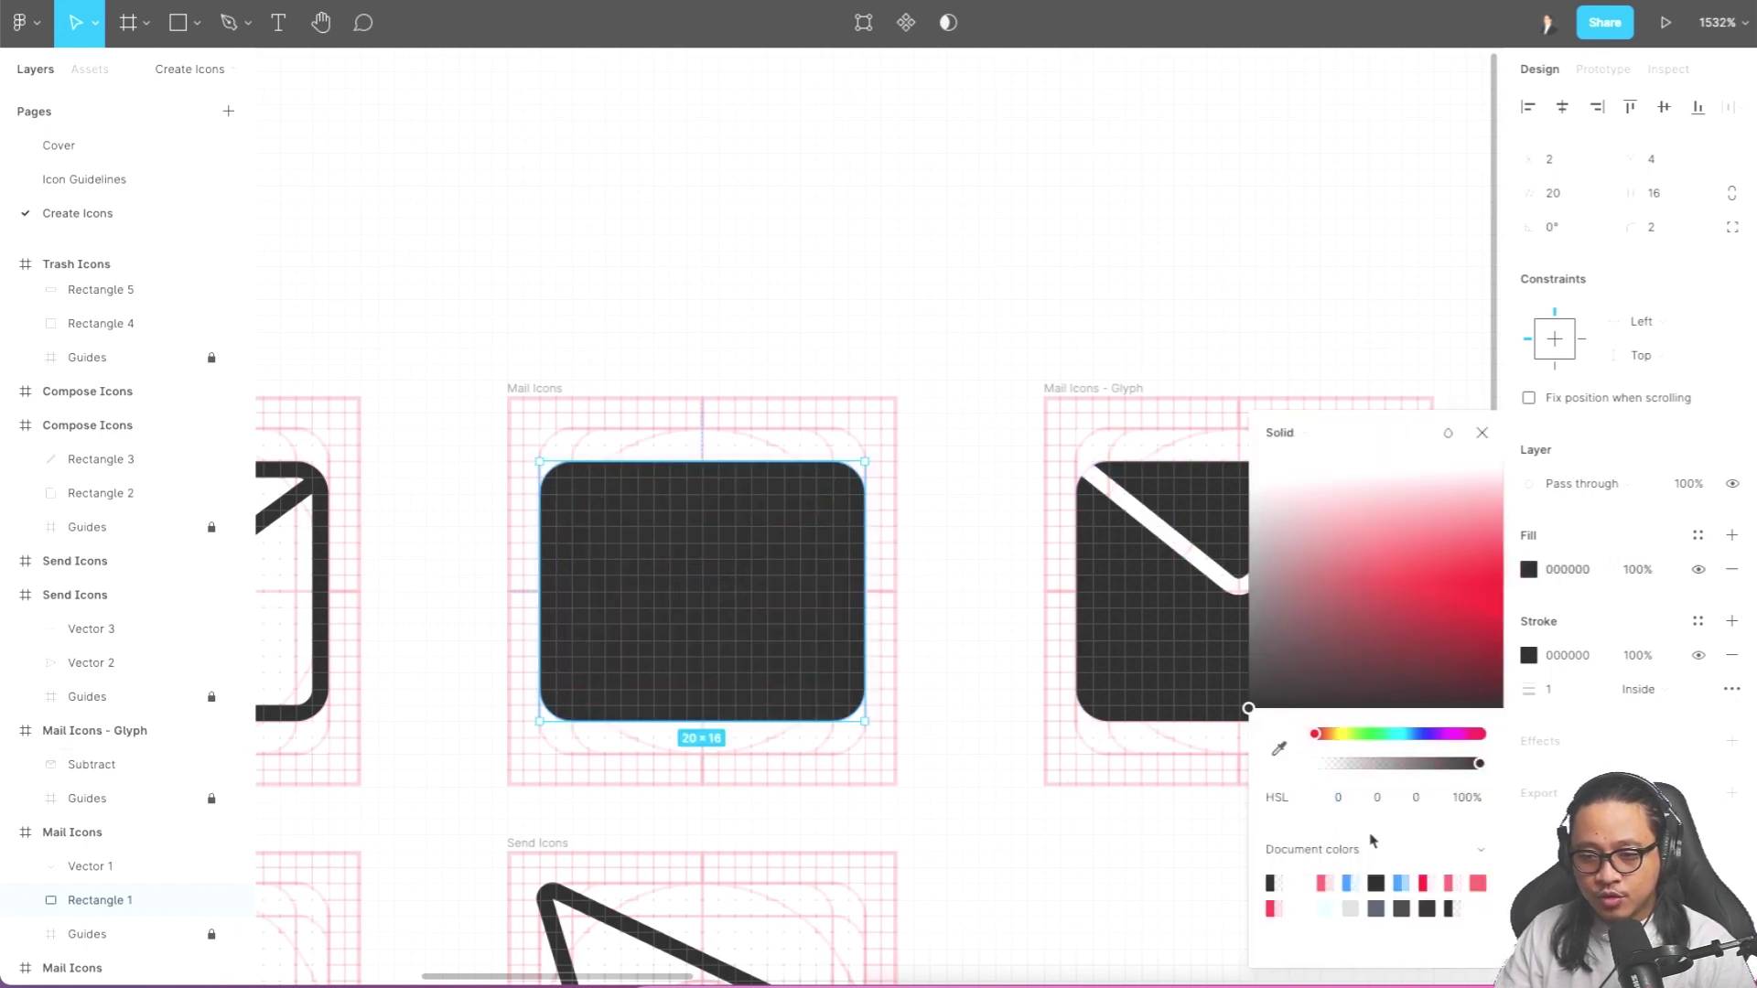
pyautogui.click(1479, 434)
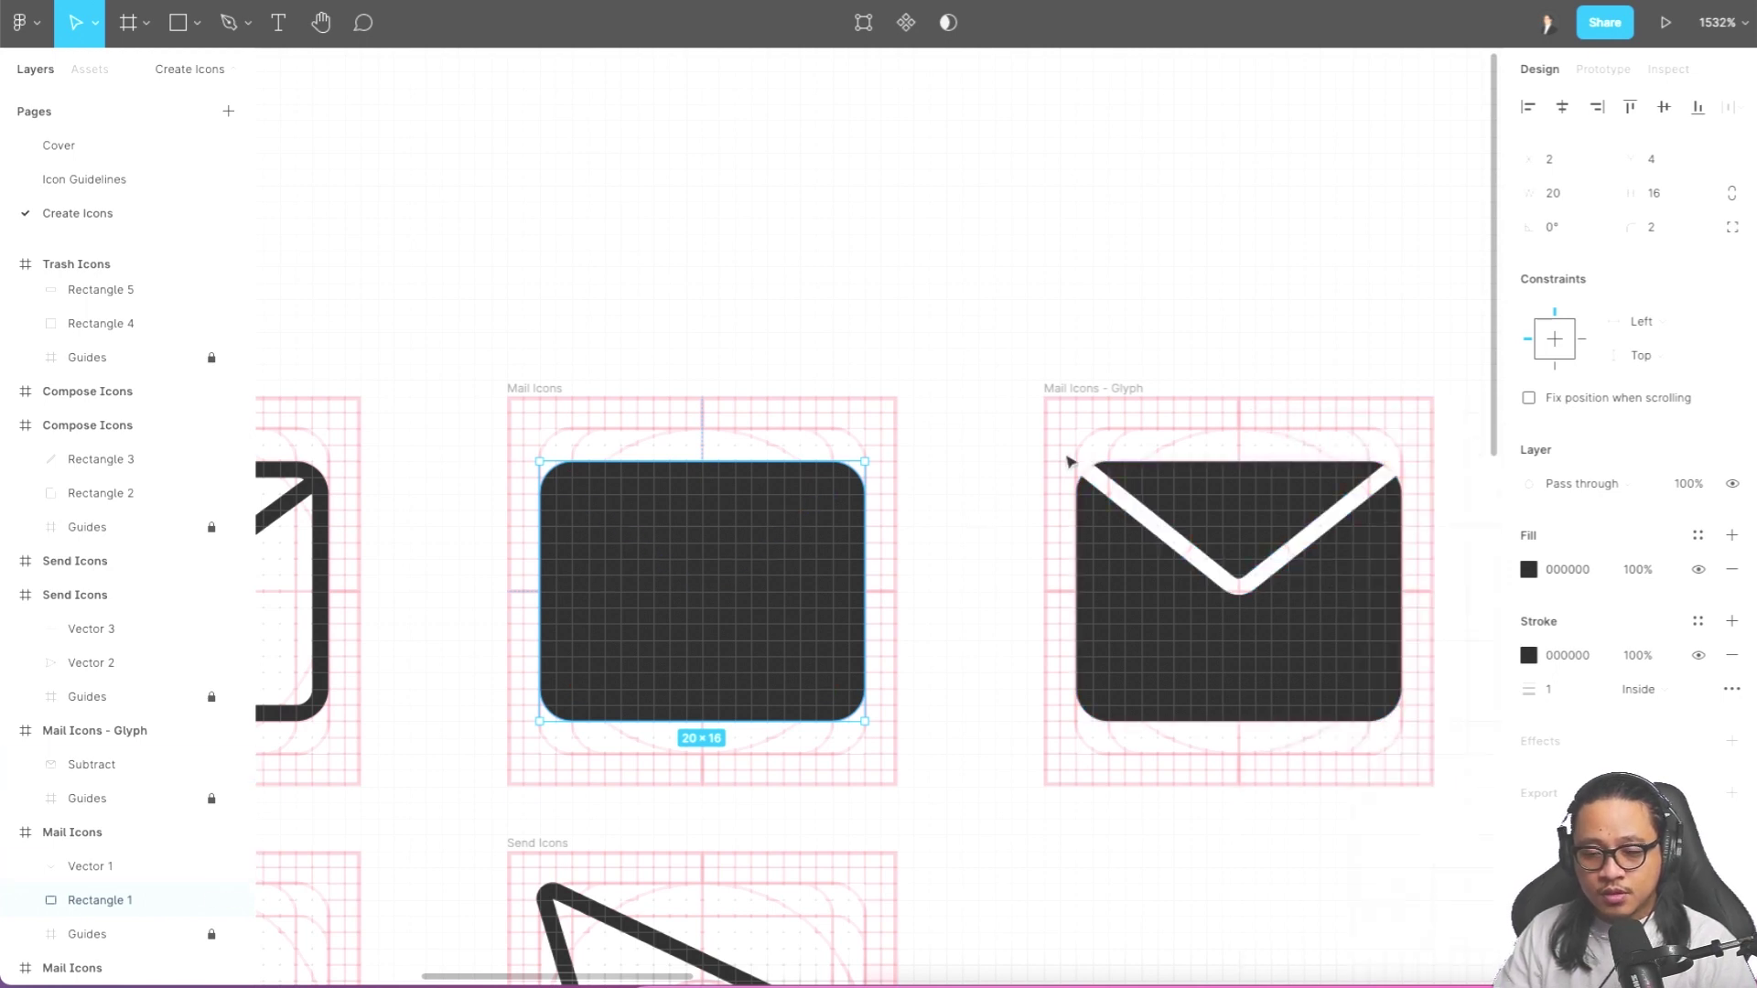
# - Extend the flap line's two end points outward to the envelope body's upper corners, placing the right one at X 22, Y 4
pyautogui.click(1180, 543)
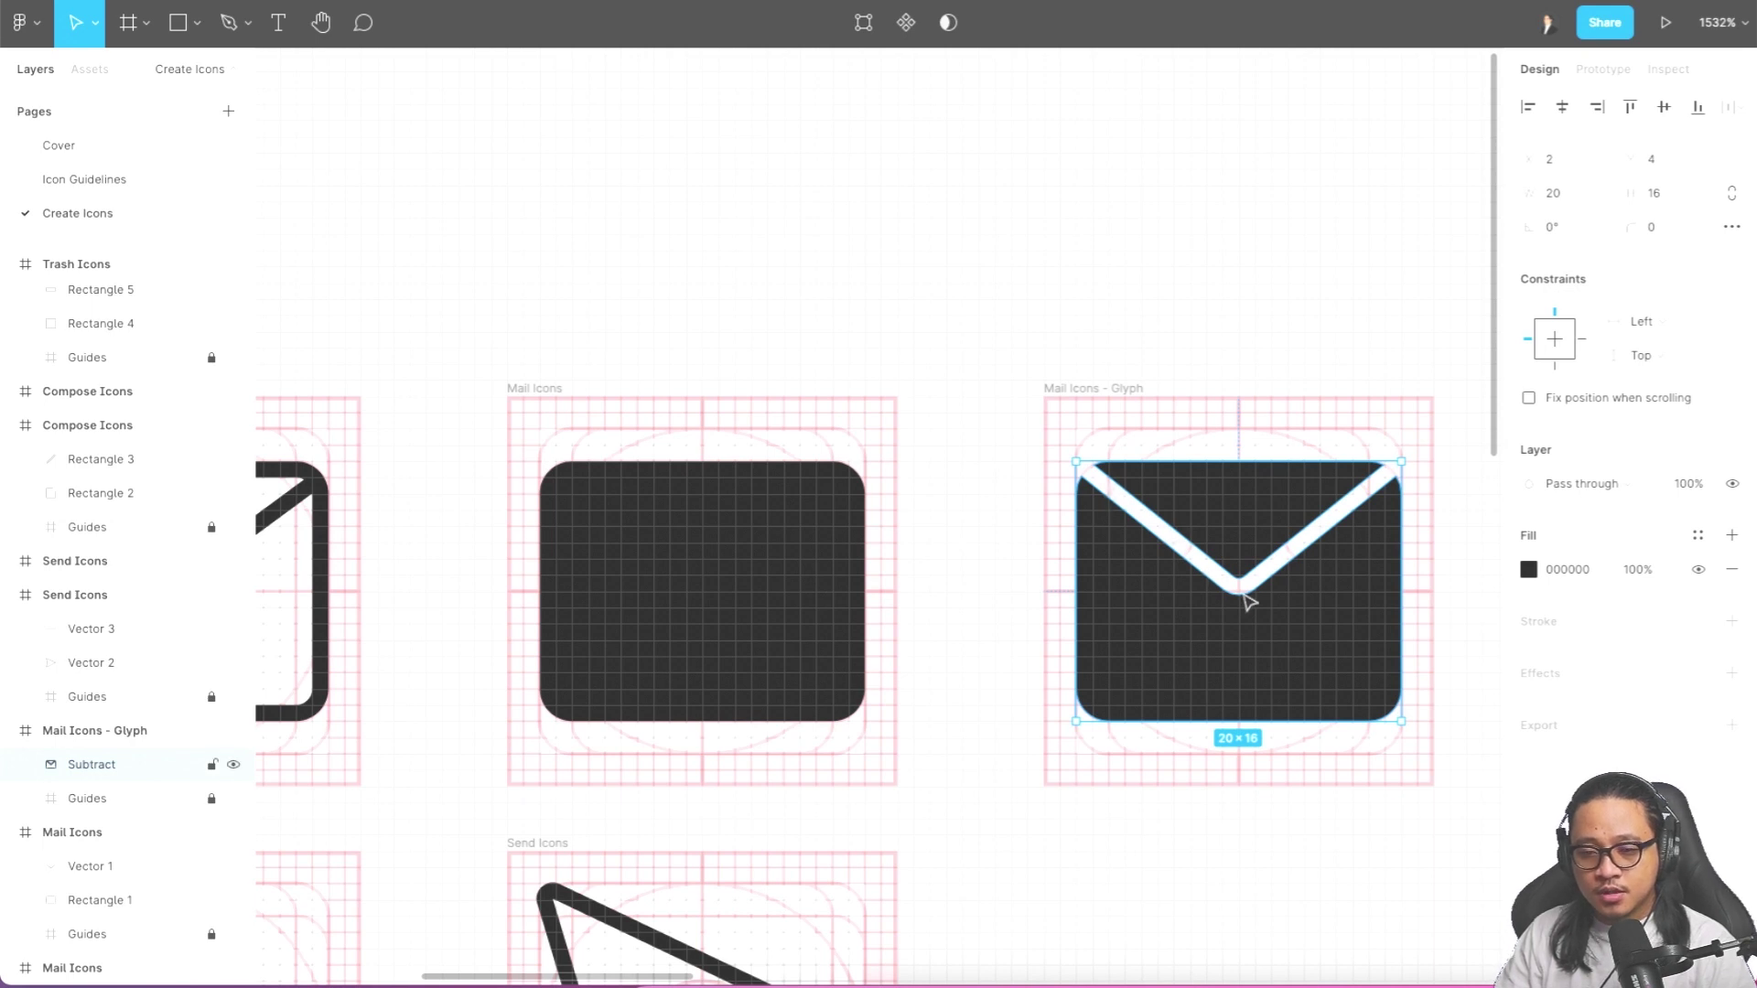
pyautogui.click(785, 540)
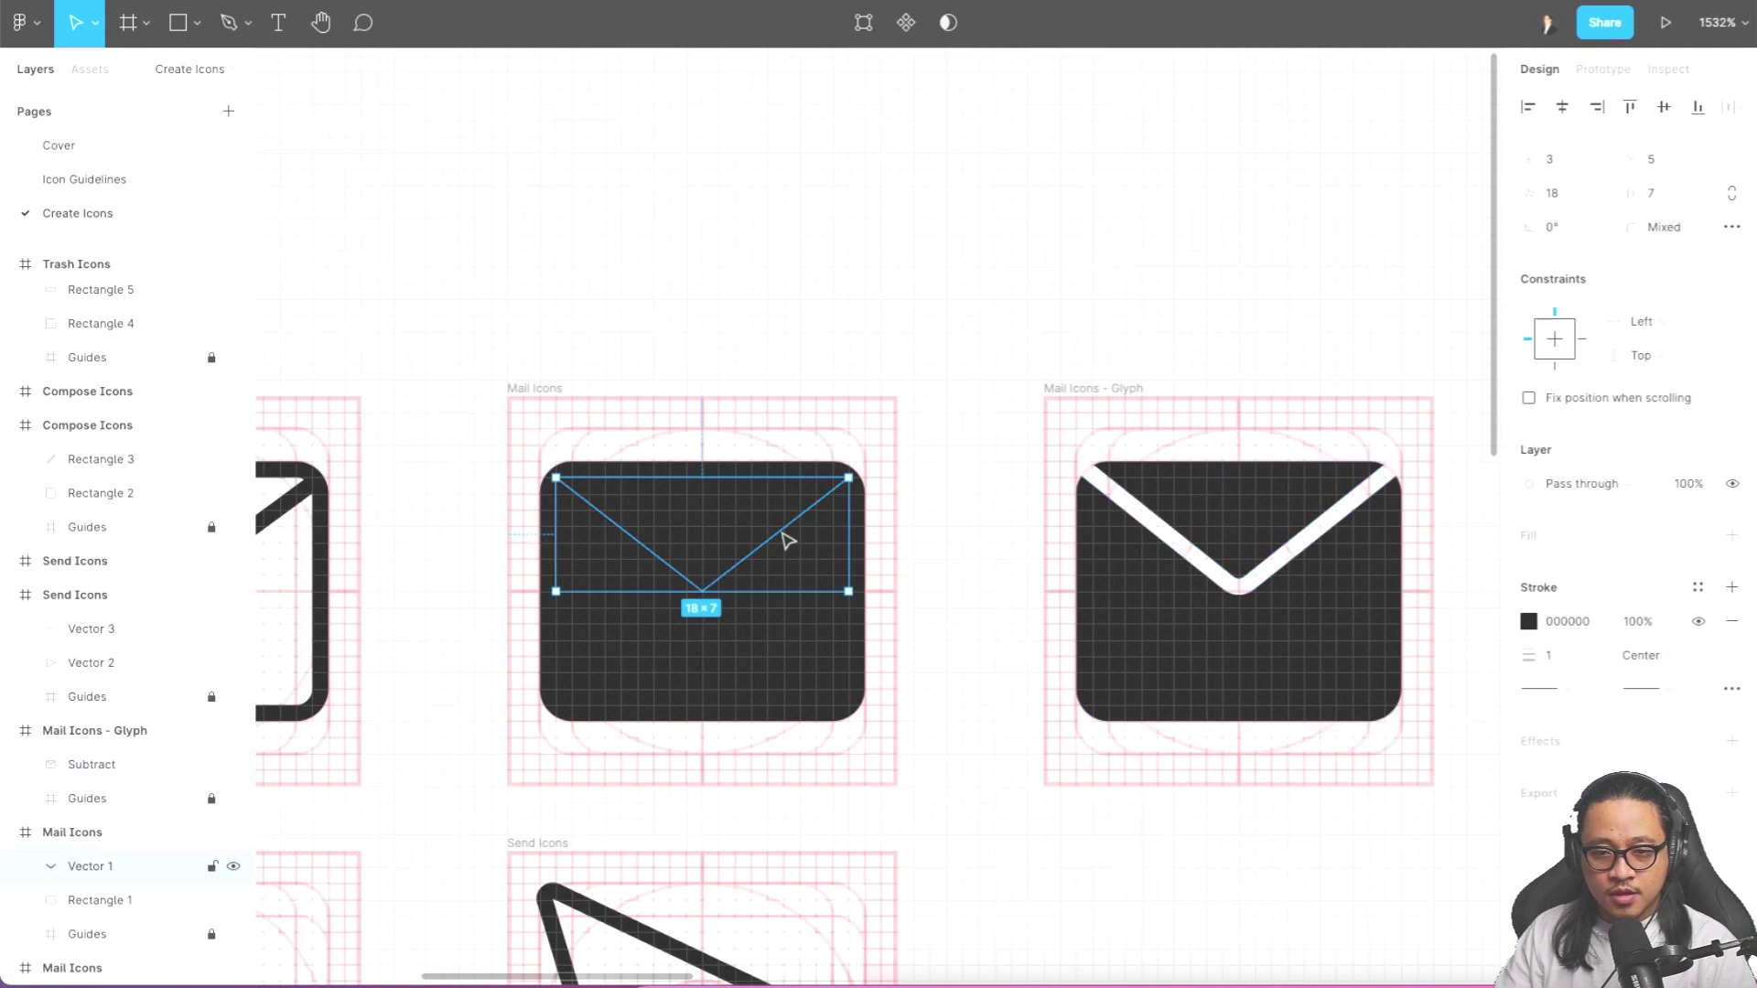
pyautogui.doubleClick(787, 538)
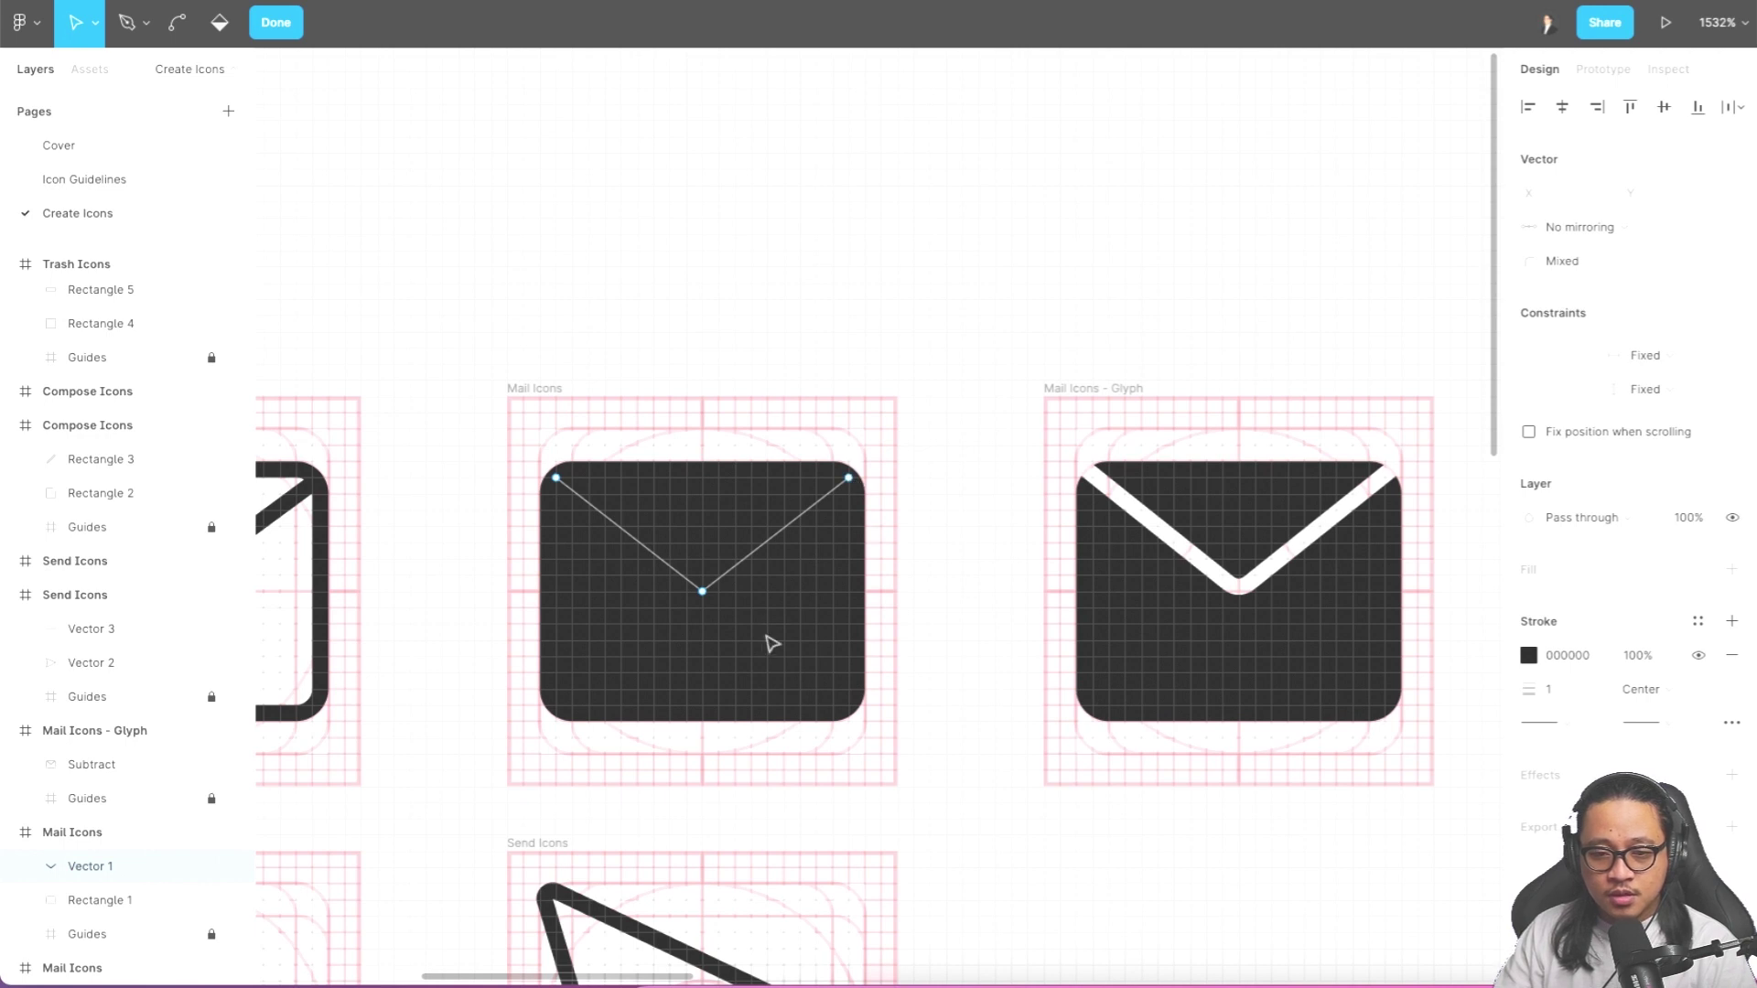
pyautogui.moveTo(849, 478); pyautogui.dragTo(865, 466)
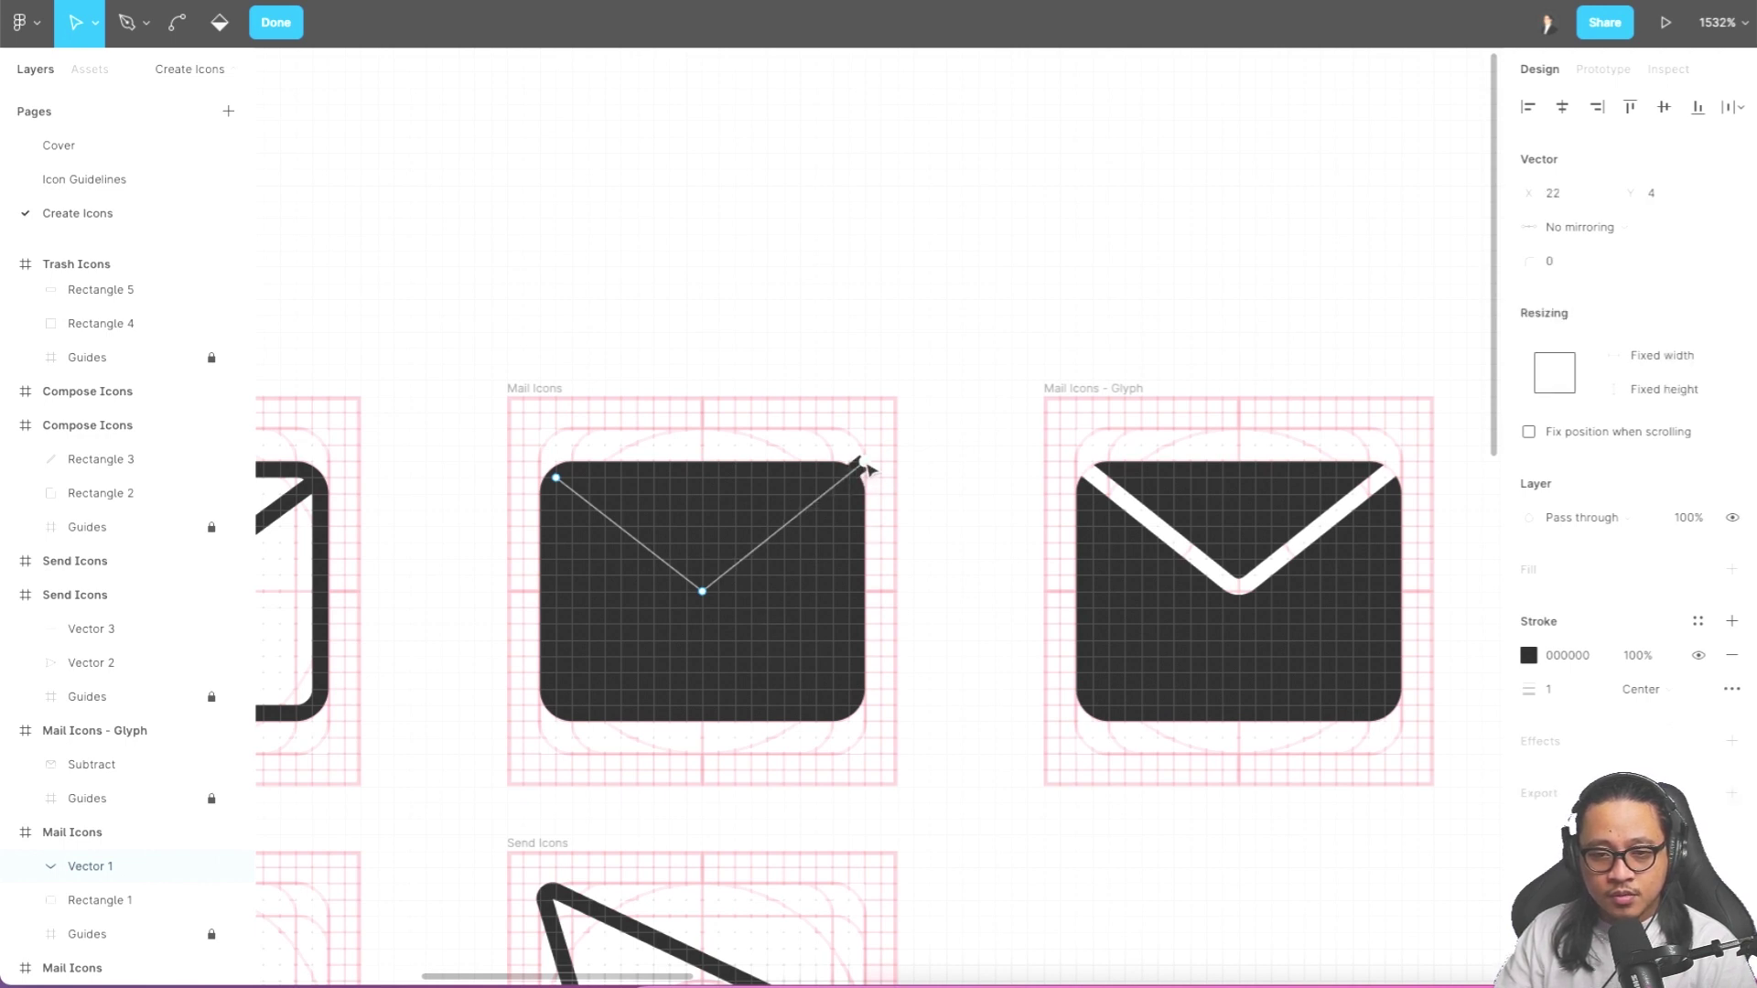
pyautogui.click(555, 477)
pyautogui.moveTo(555, 478); pyautogui.dragTo(541, 461)
pyautogui.click(631, 434)
pyautogui.press('Escape')
pyautogui.press('Escape')
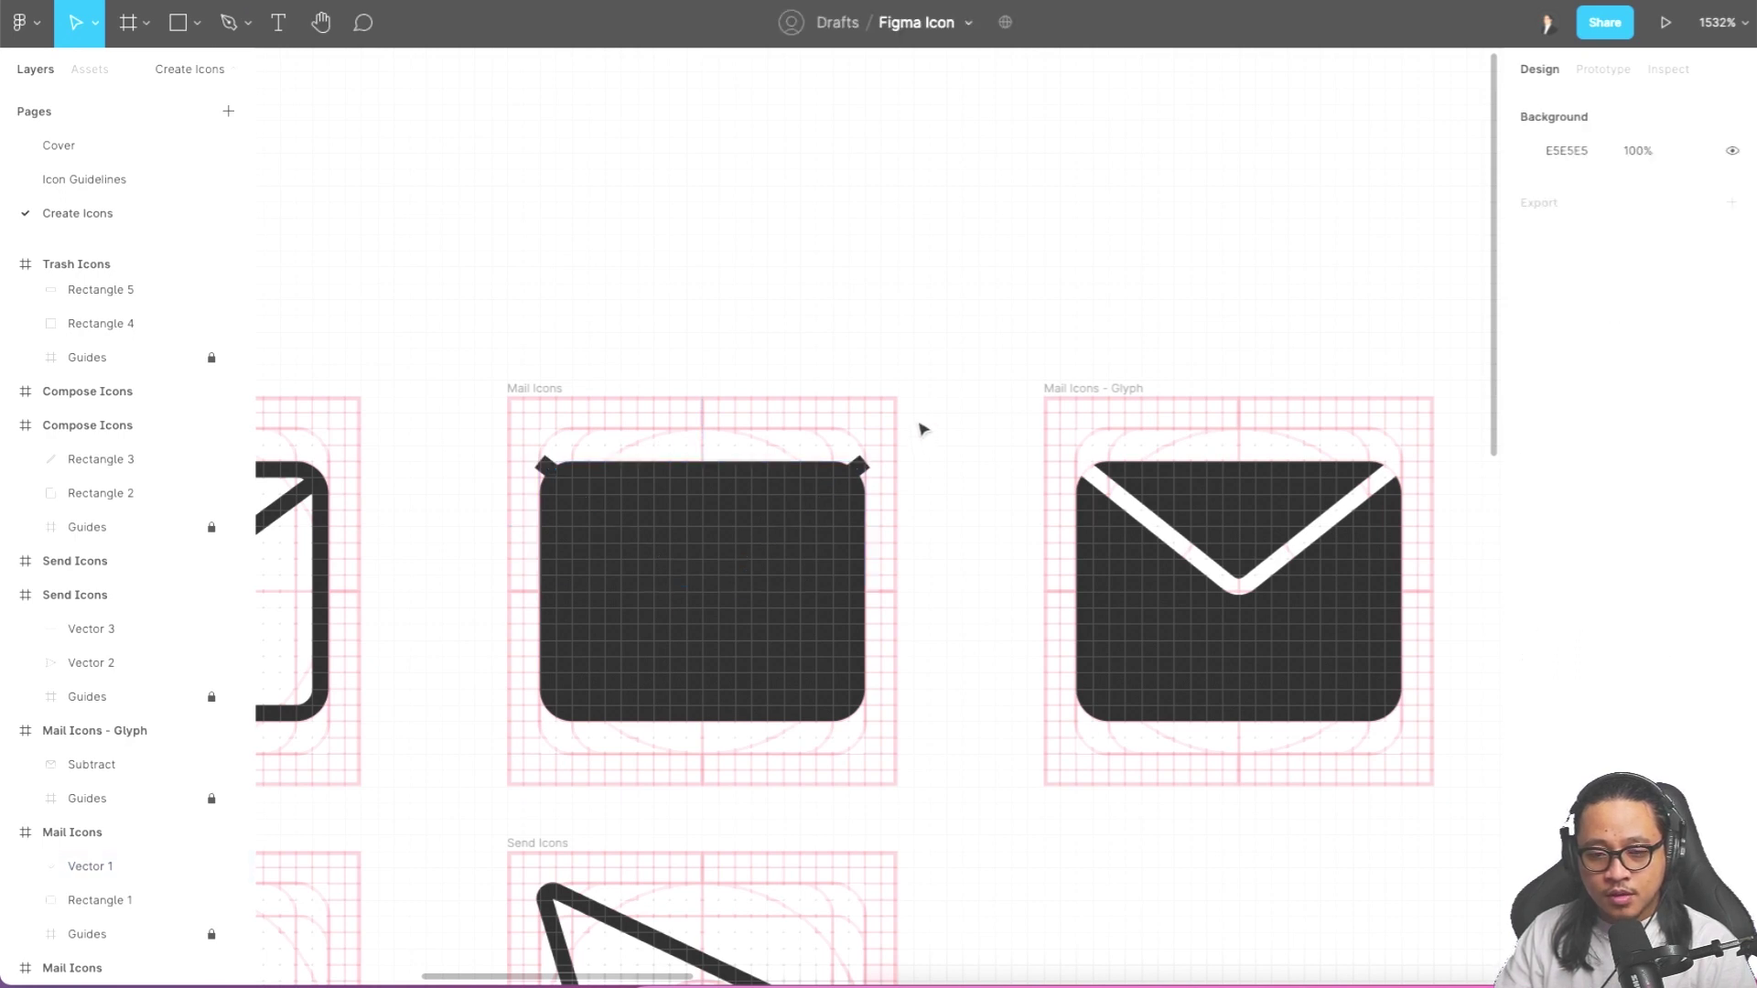
# - Subtract the flap line from the envelope's body rectangle in the duplicated Mail Icons frame
pyautogui.moveTo(917, 421); pyautogui.dragTo(531, 750)
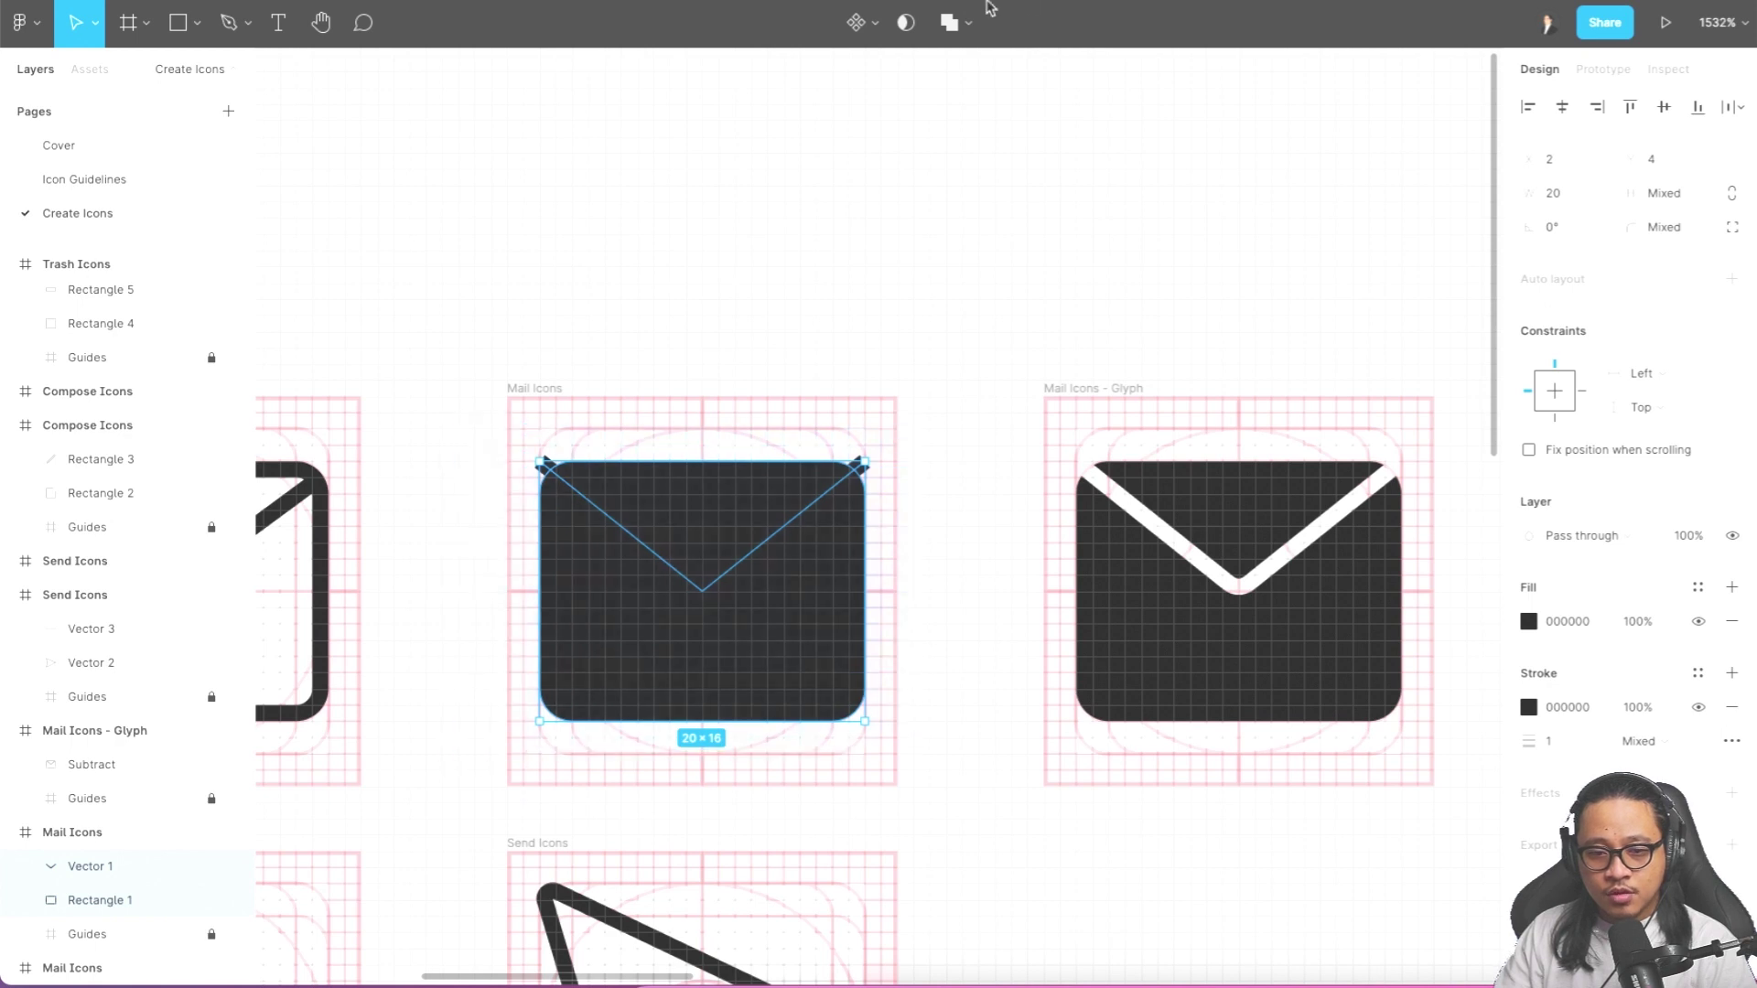
pyautogui.click(970, 22)
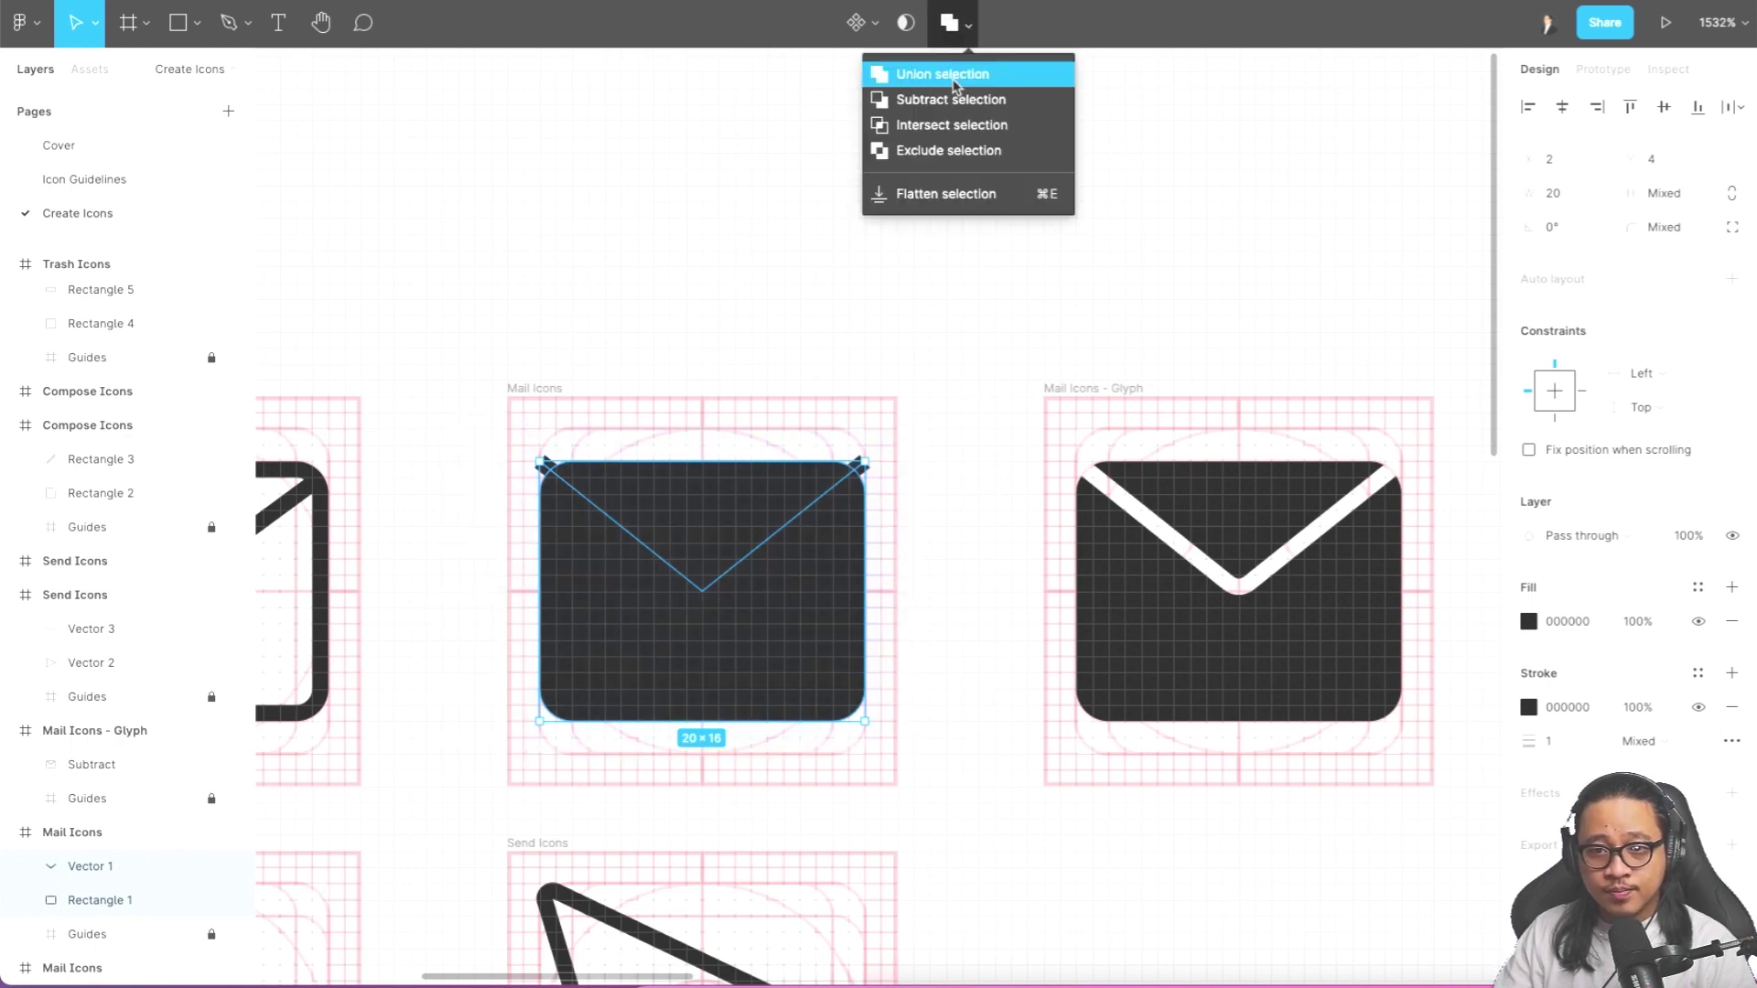
pyautogui.click(951, 101)
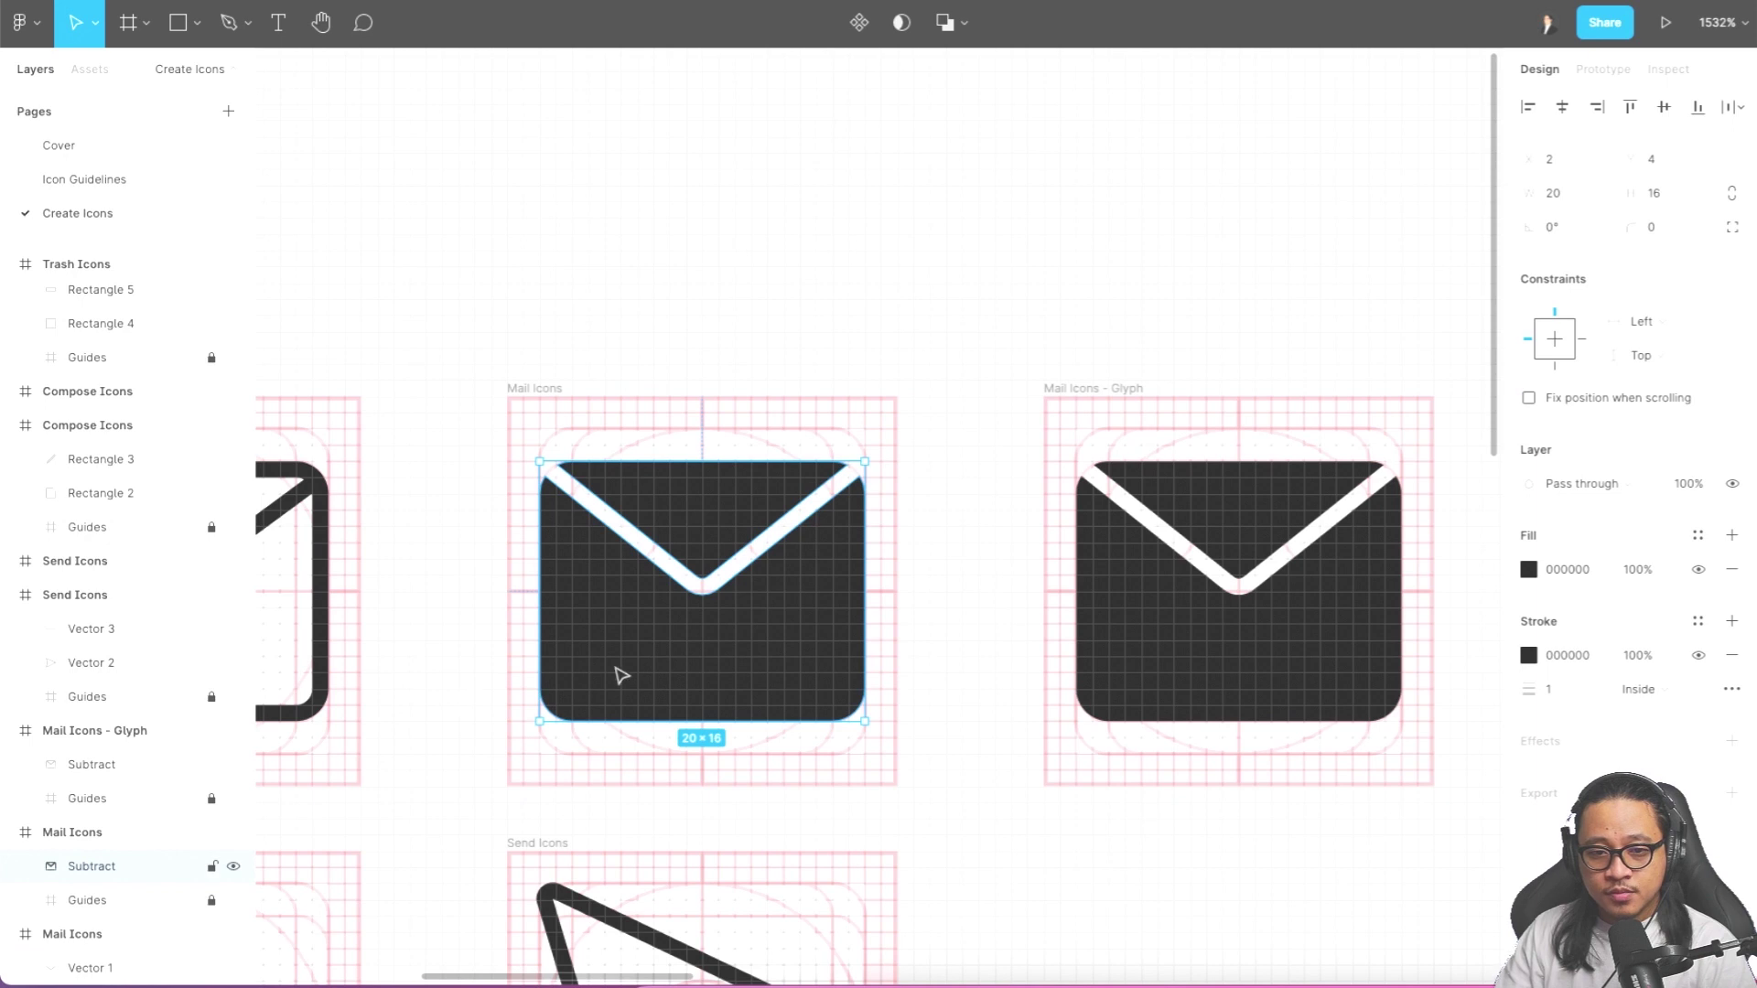
pyautogui.click(662, 410)
pyautogui.click(732, 526)
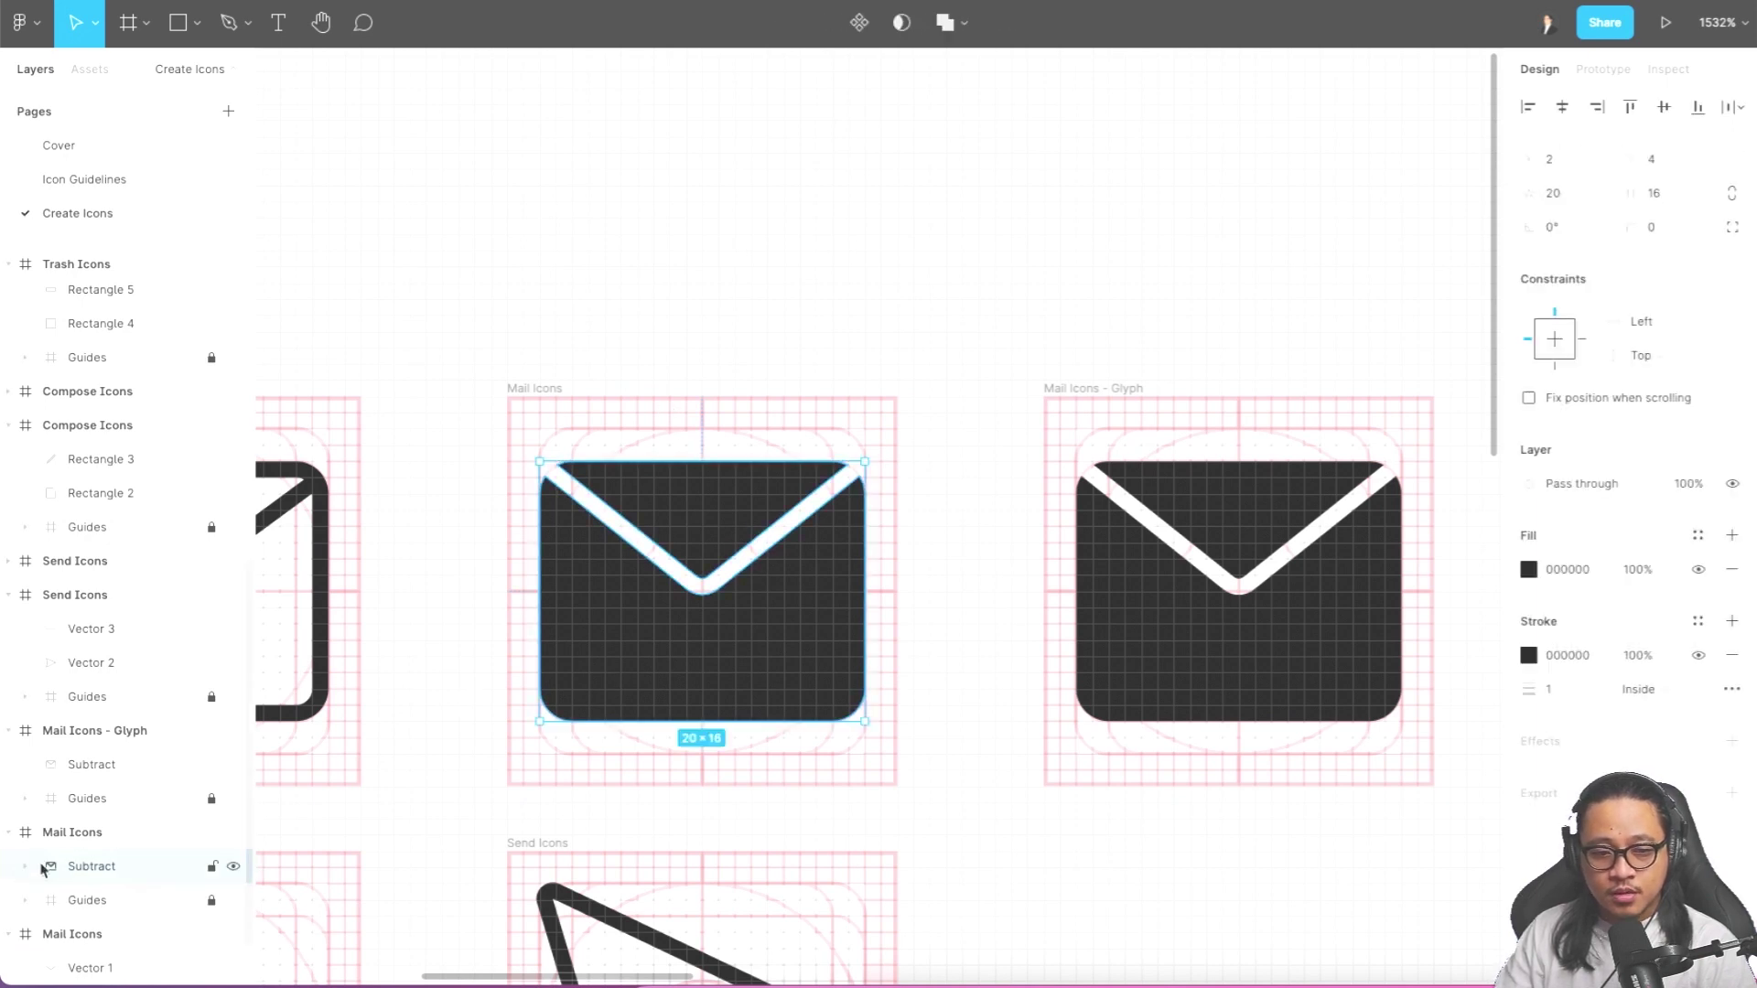
# - Duplicate the subtracted envelope above the Mail Icons frame and try stretching the flap line inside the copy taller
pyautogui.scroll(-3, 669, 502)
pyautogui.scroll(3, 667, 503)
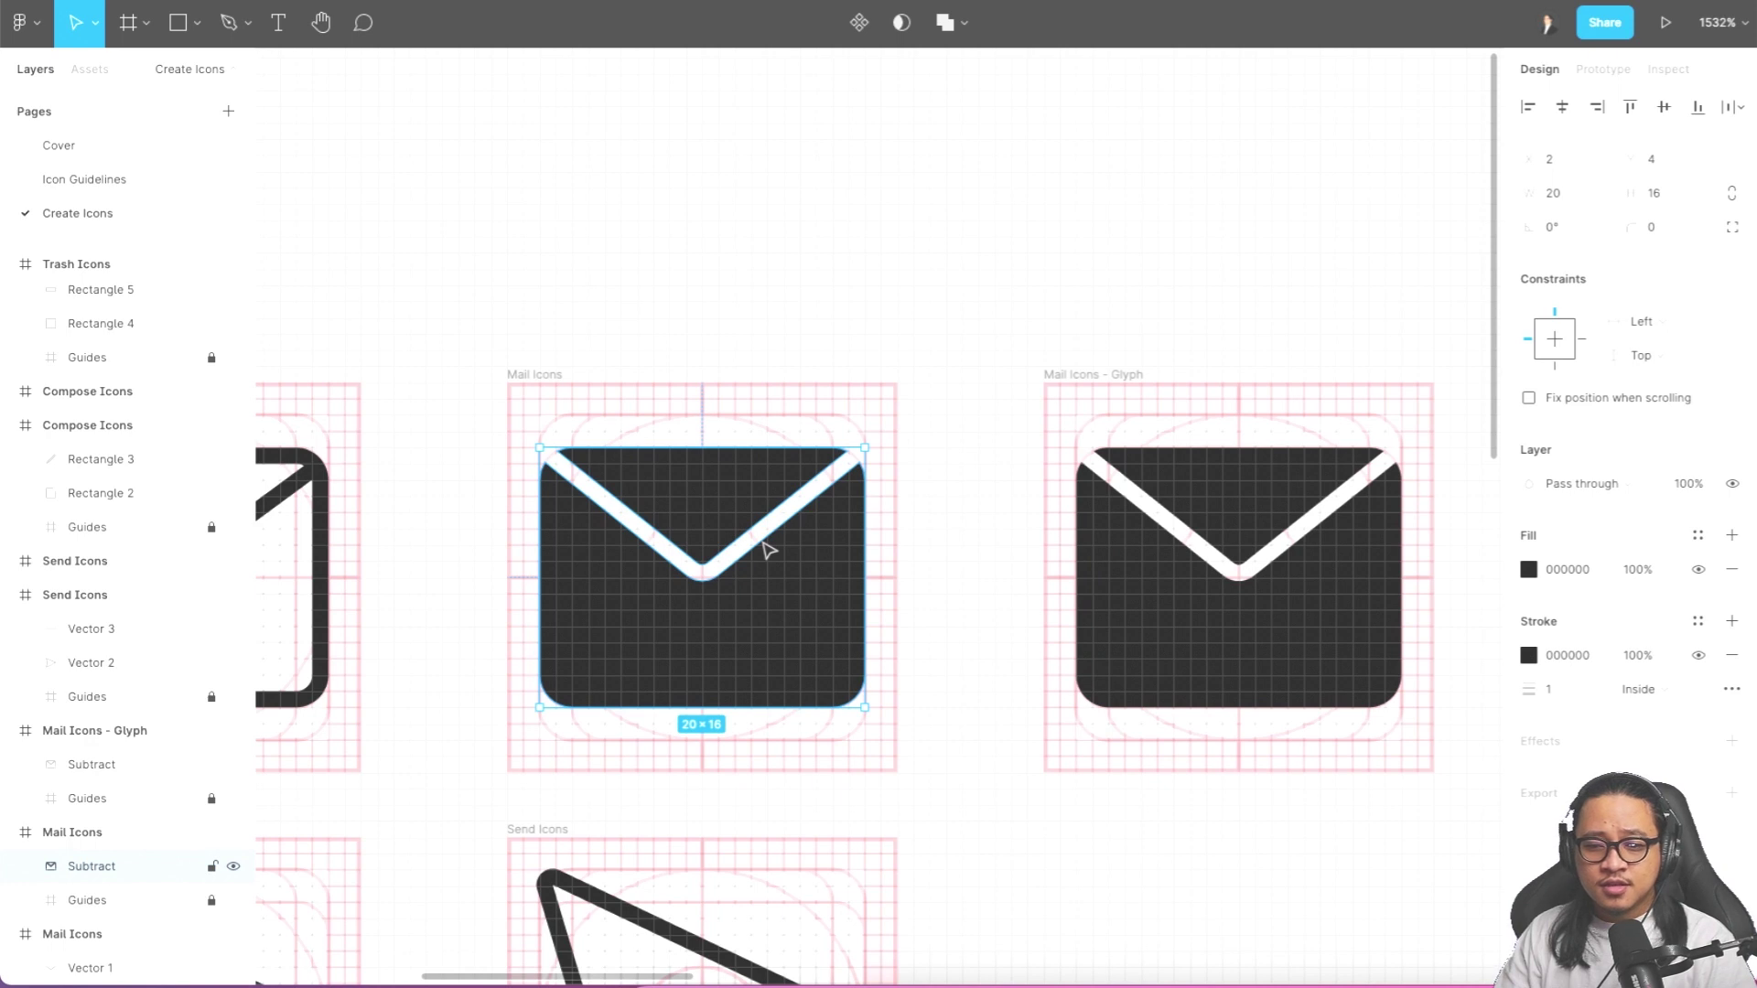
pyautogui.scroll(1, 761, 561)
pyautogui.moveTo(699, 577); pyautogui.dragTo(757, 216)
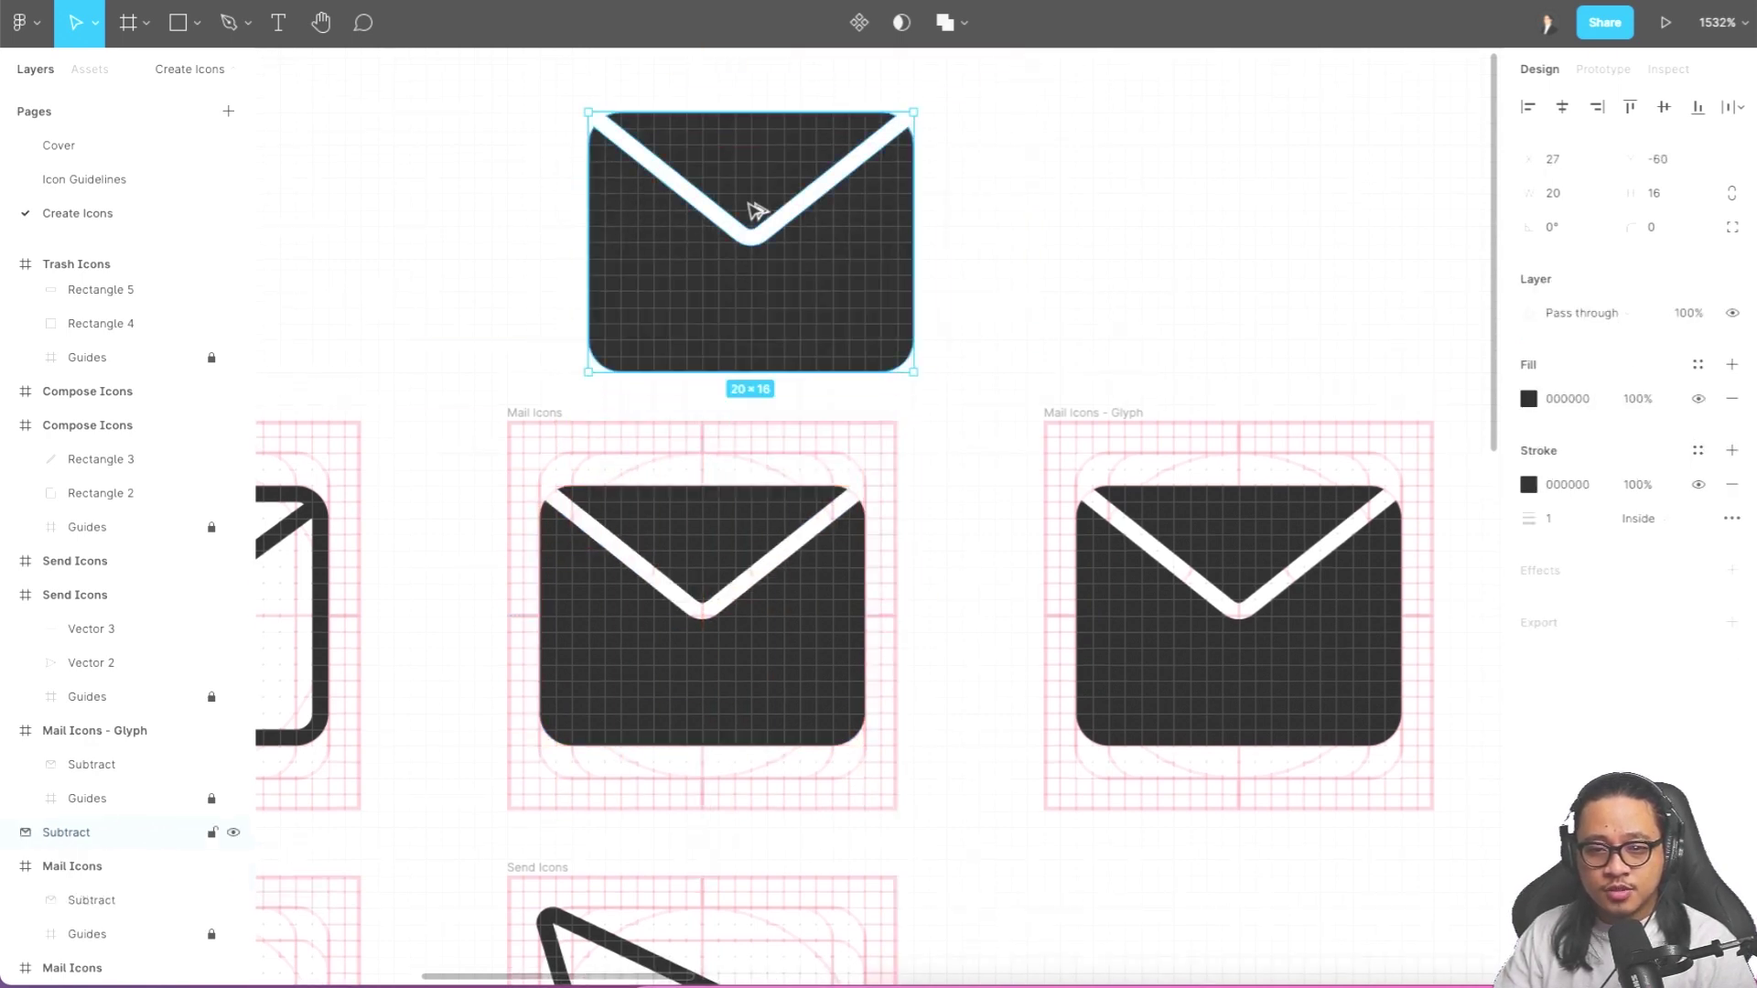
pyautogui.click(8, 831)
pyautogui.click(73, 865)
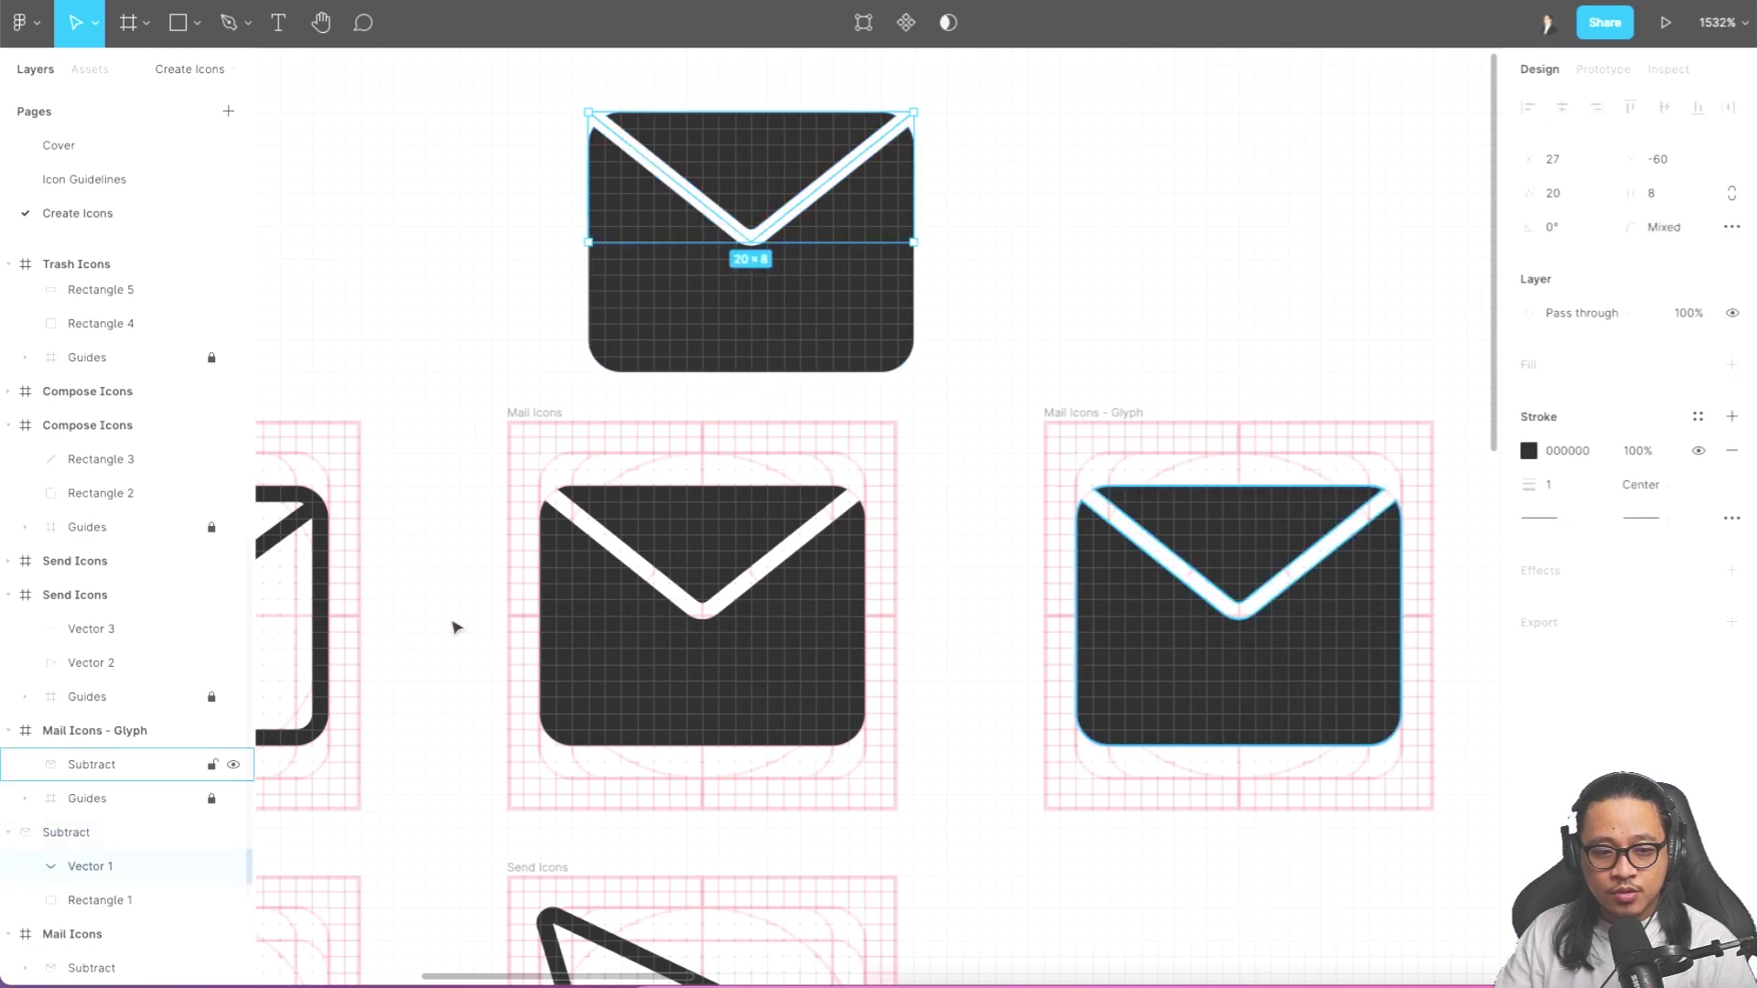
pyautogui.moveTo(910, 111)
pyautogui.mouseDown()
pyautogui.moveTo(1027, 98)
pyautogui.moveTo(914, 138)
pyautogui.moveTo(855, 102)
pyautogui.moveTo(897, 129)
pyautogui.moveTo(887, 75)
pyautogui.moveTo(912, 76)
pyautogui.mouseUp()
pyautogui.click(1044, 156)
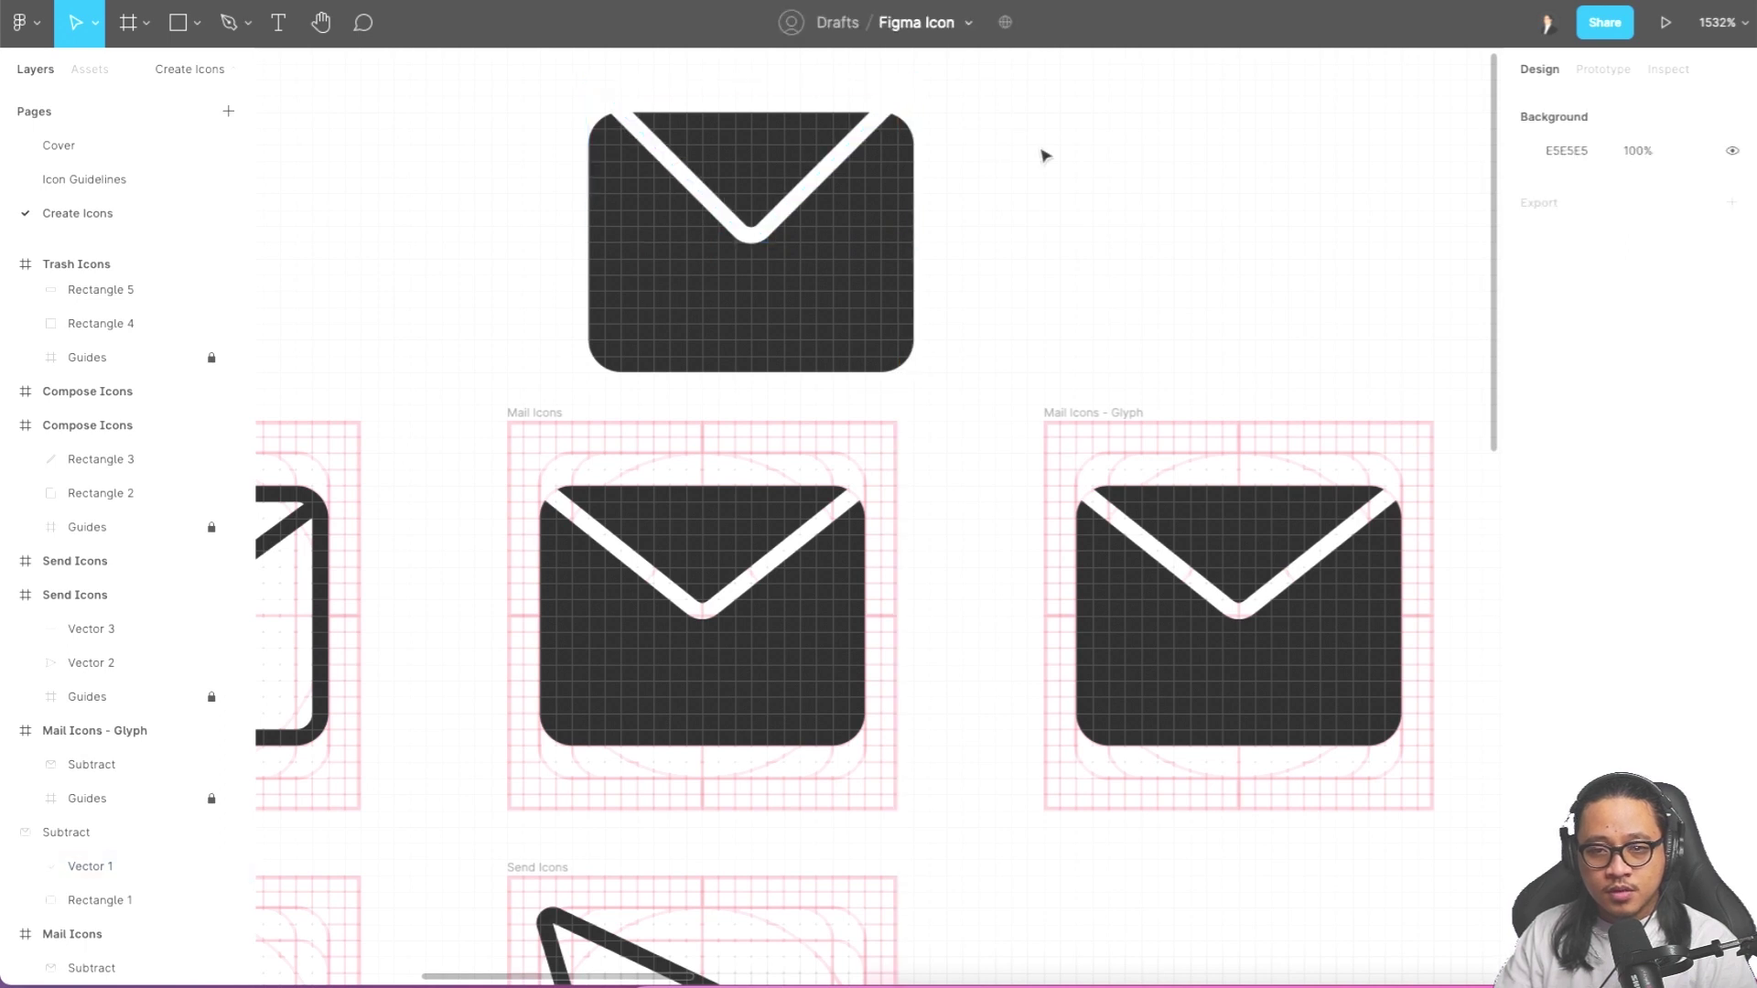
# - Delete the envelope copy above the frame and select the subtracted envelope in the Mail Icons frame
pyautogui.moveTo(1029, 90); pyautogui.dragTo(669, 314)
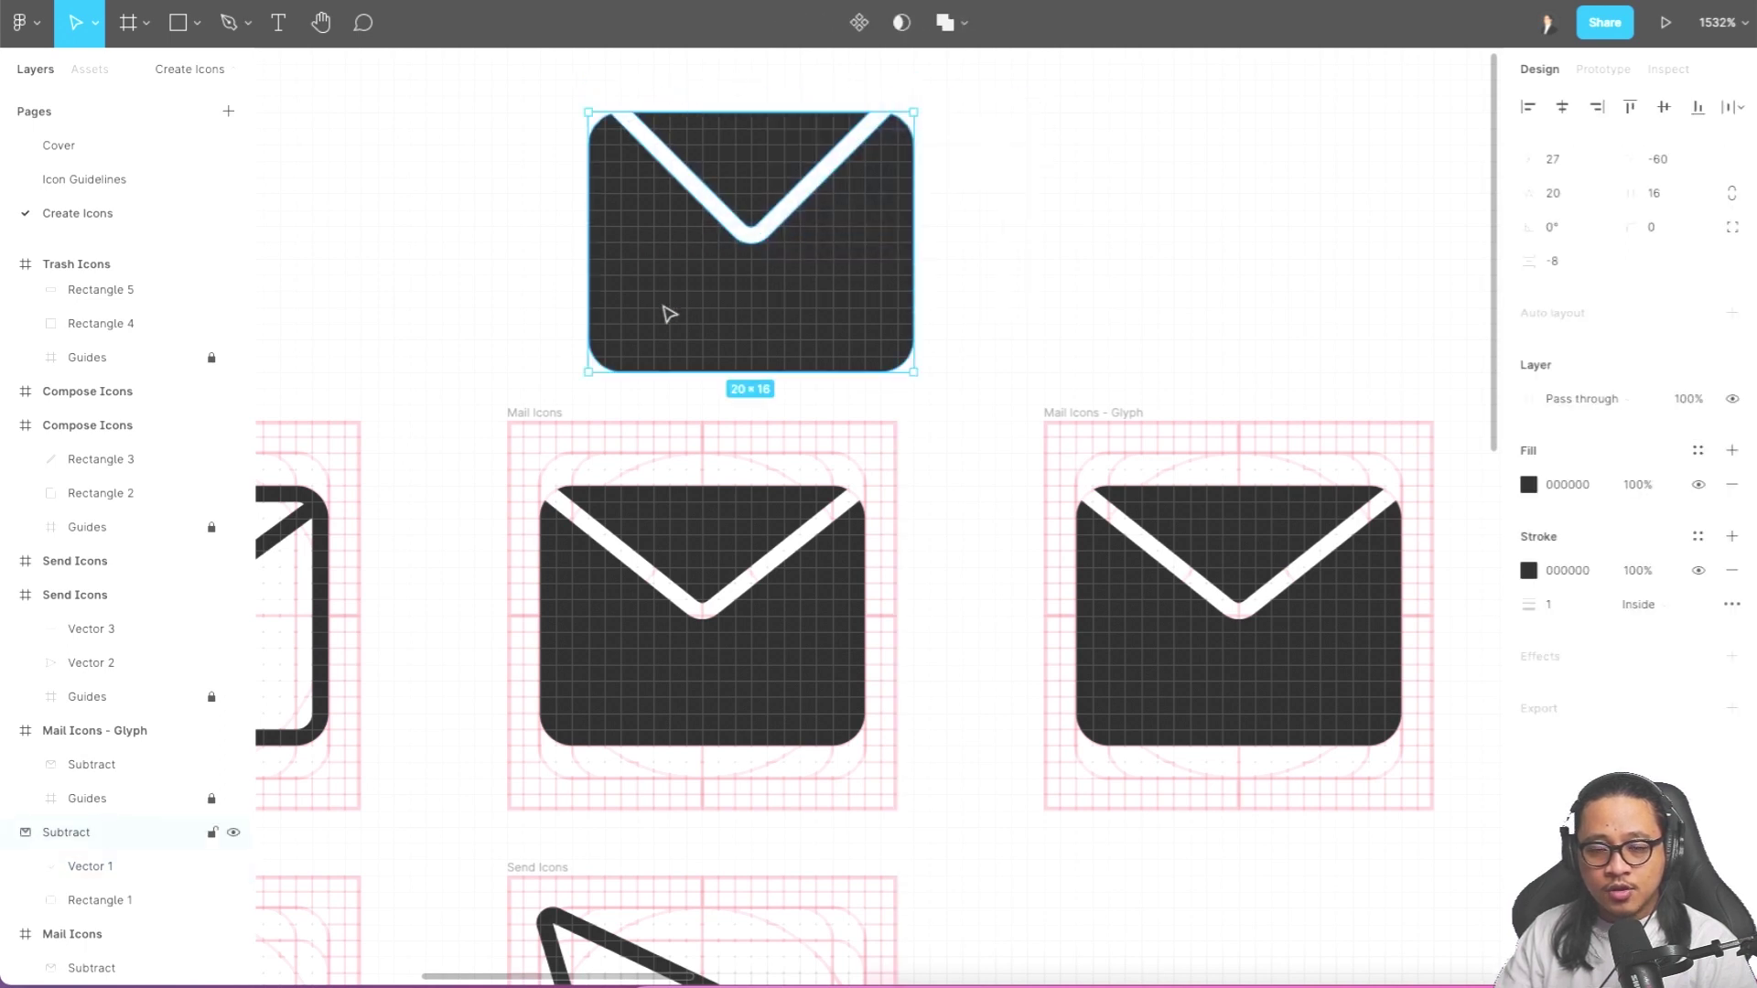
pyautogui.press('Delete')
pyautogui.click(706, 580)
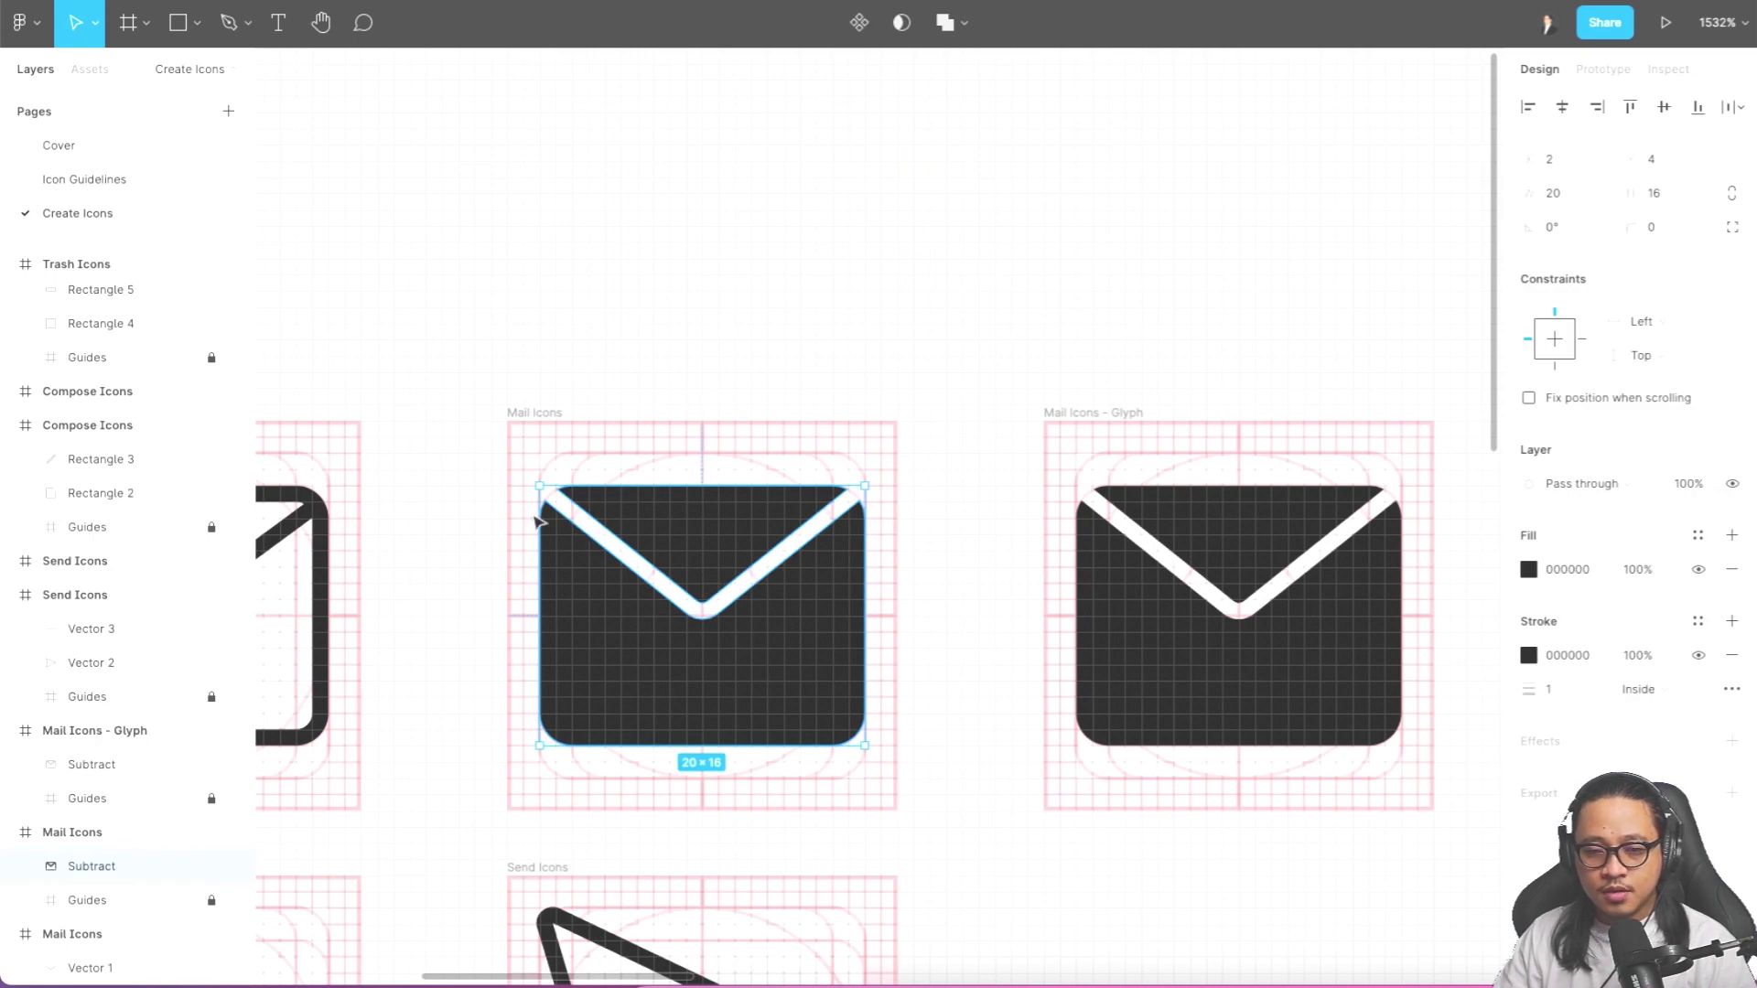
# - Compare the flap line of the original outline mail icon with the subtracted envelope
pyautogui.scroll(-3, 569, 334)
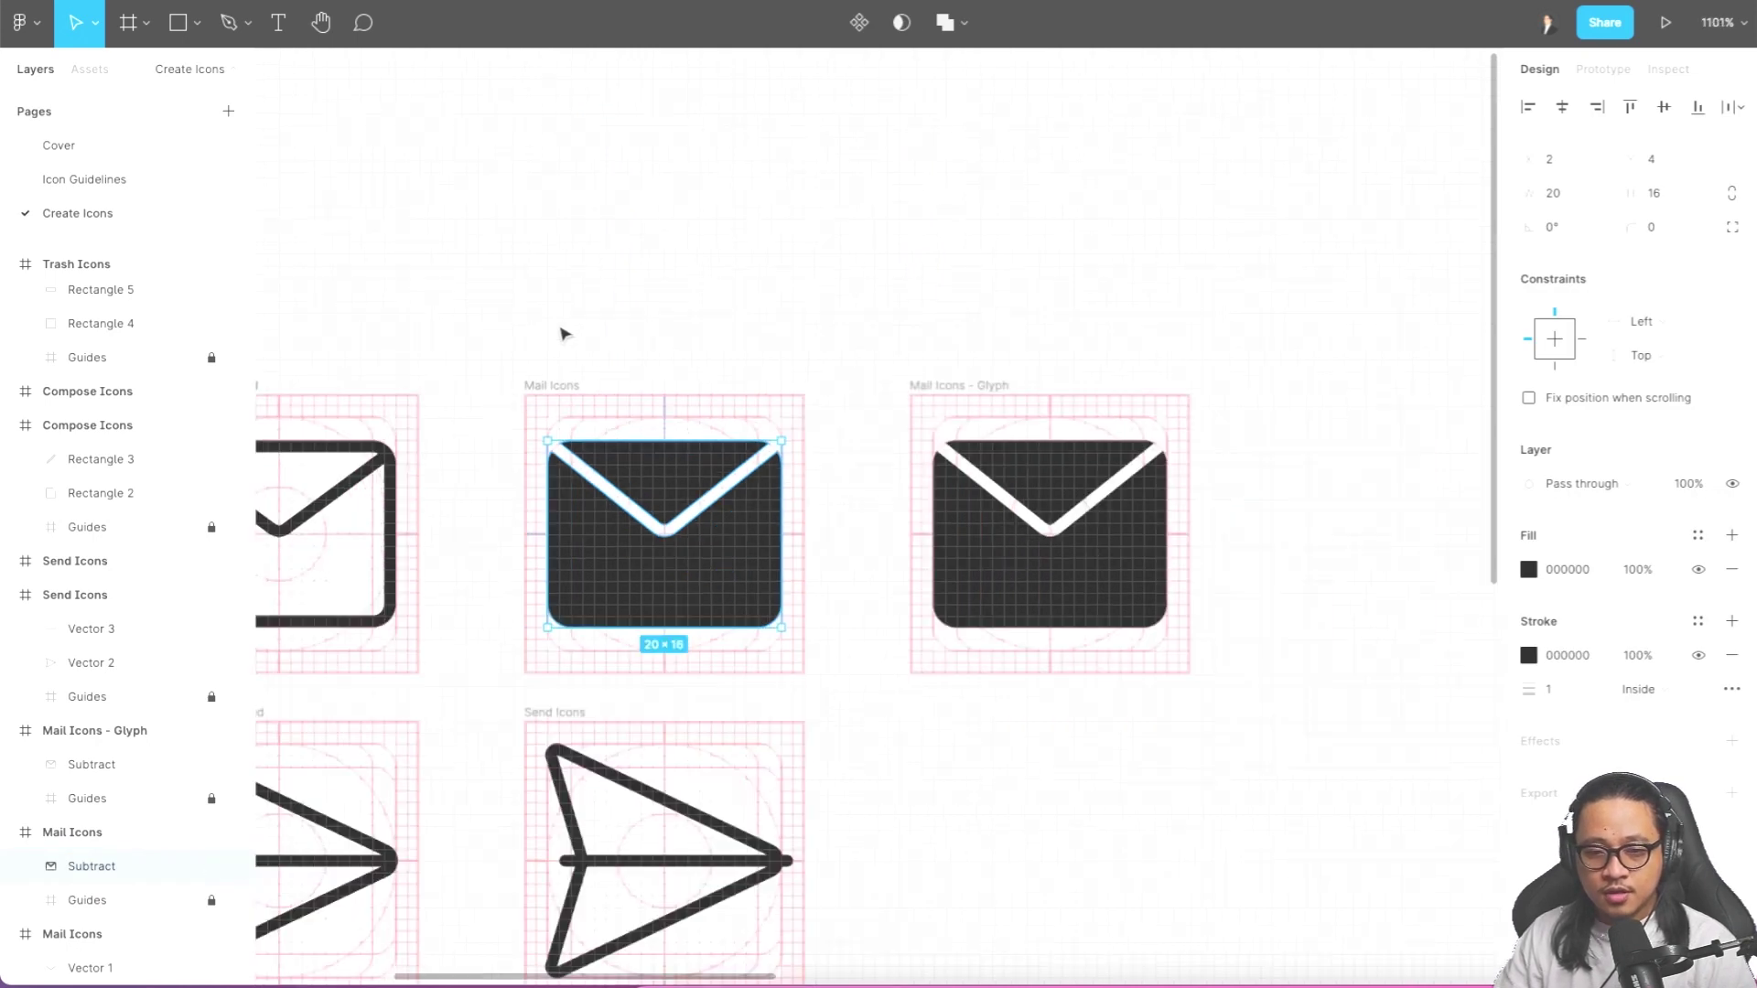
pyautogui.hscroll(-10, 572, 313)
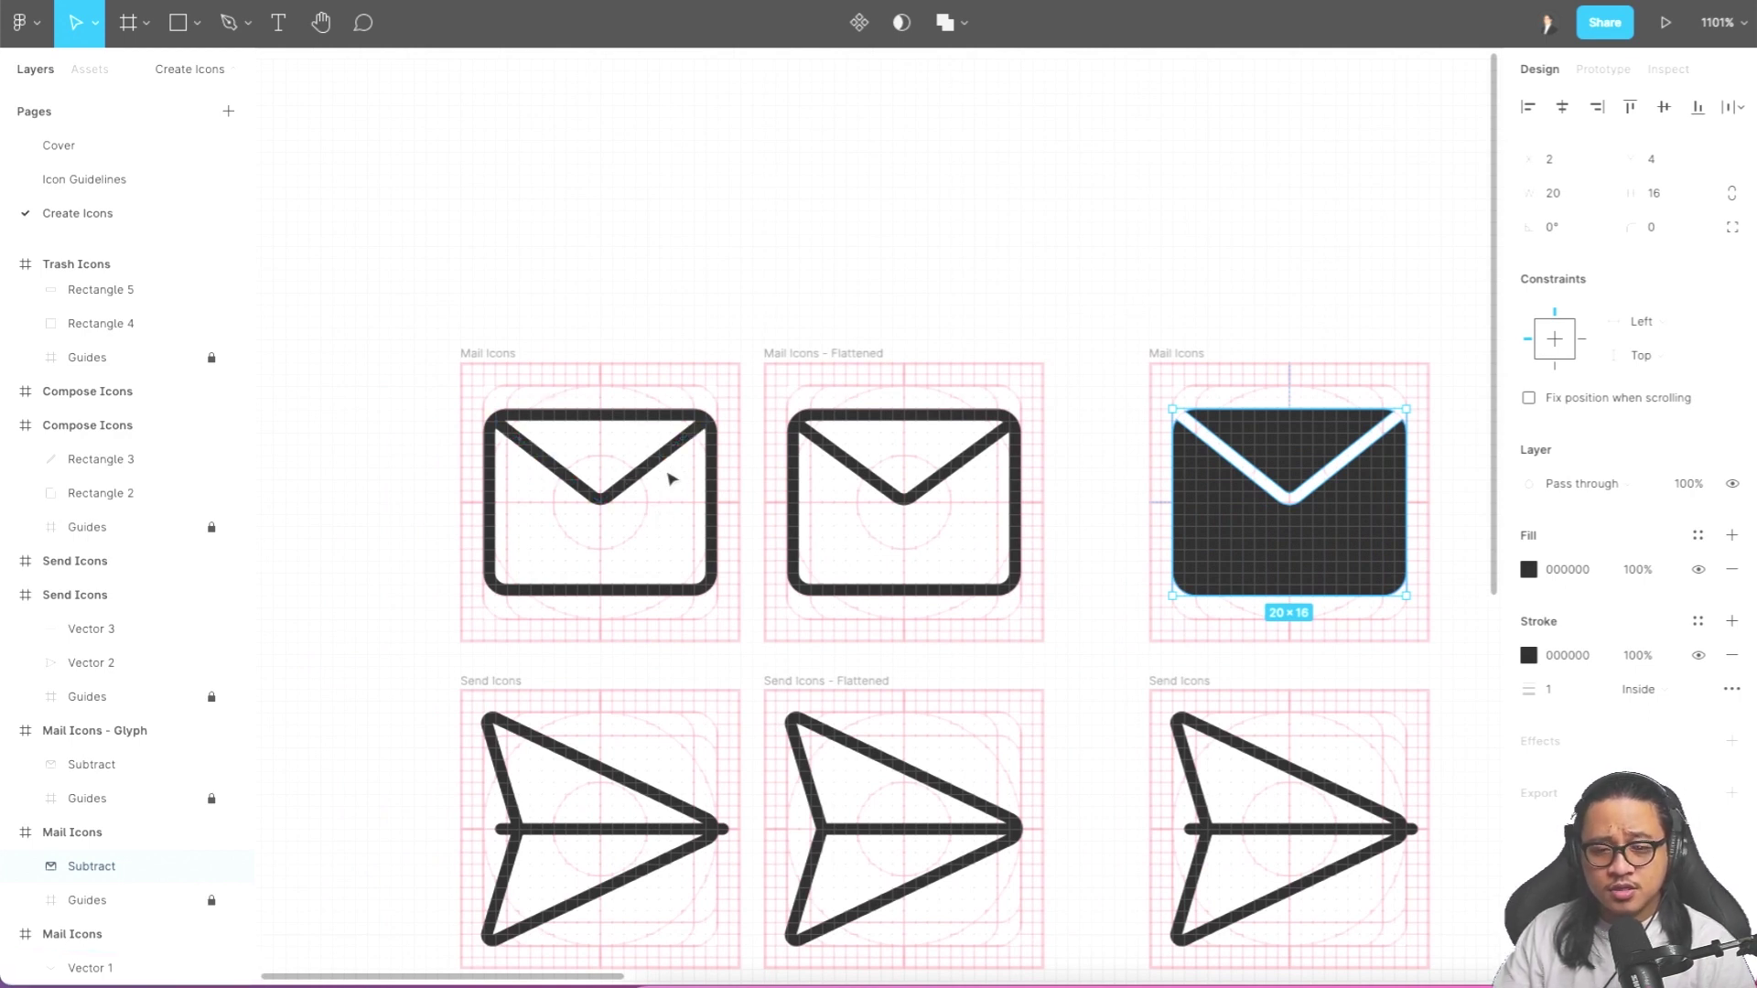
pyautogui.click(604, 494)
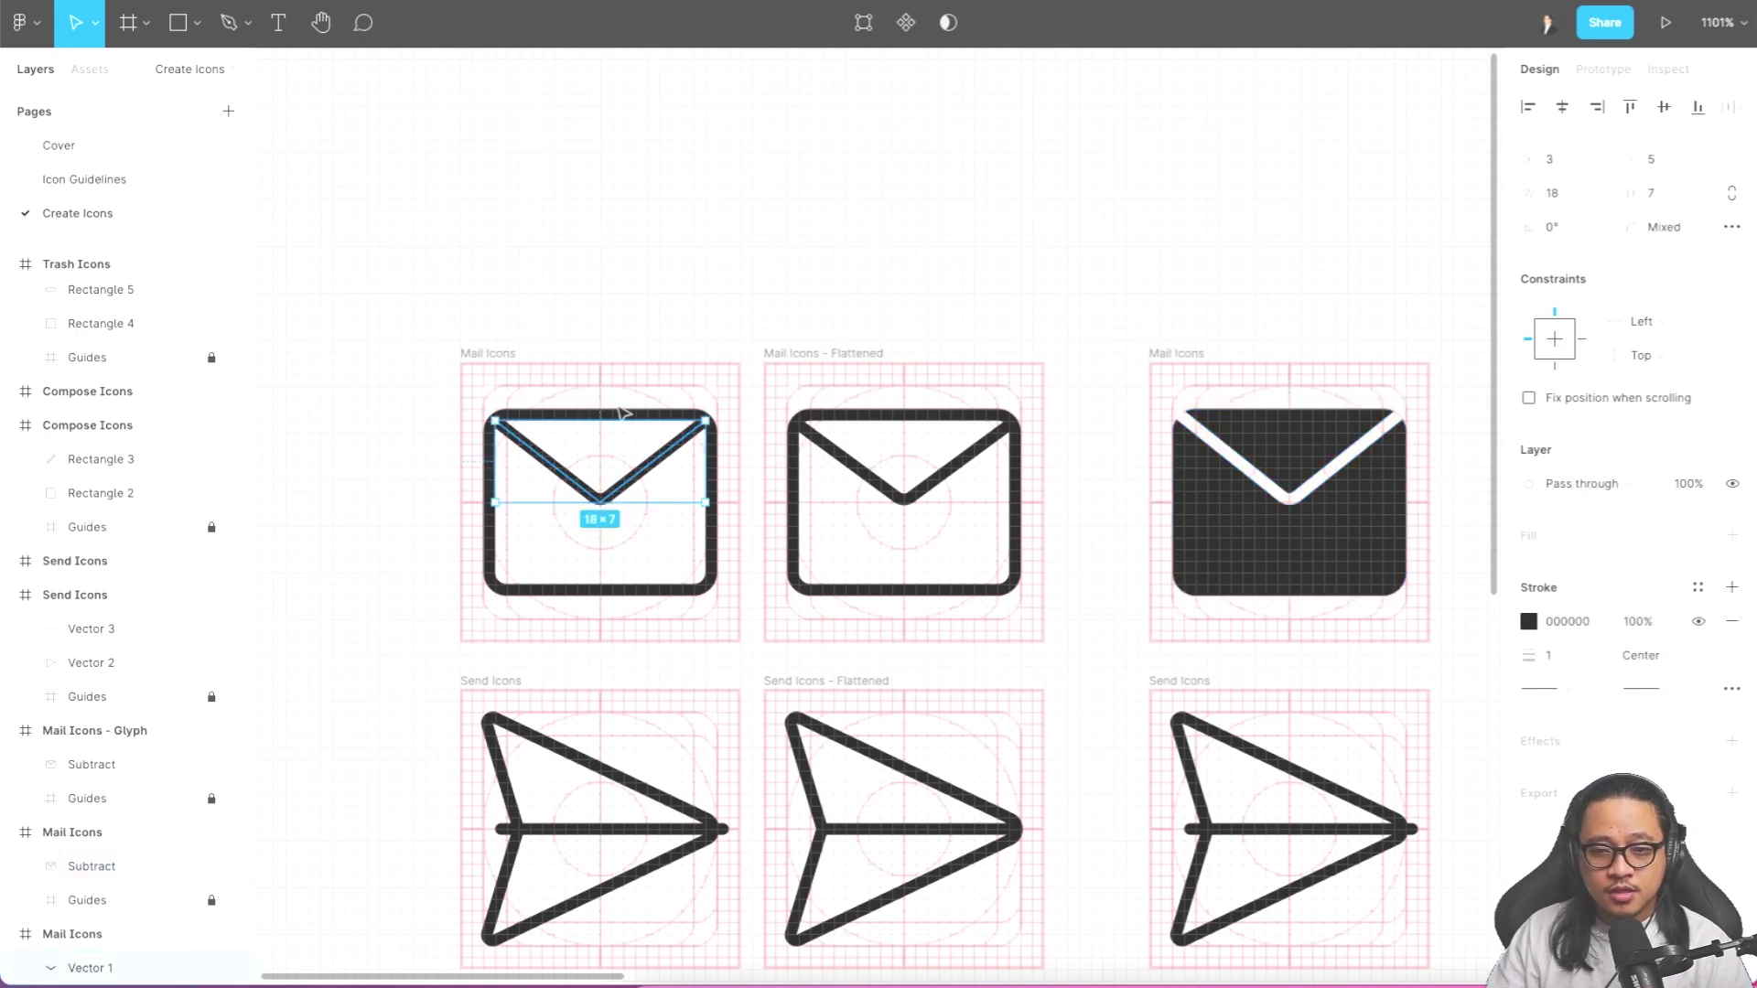
pyautogui.moveTo(903, 201); pyautogui.dragTo(390, 213)
pyautogui.scroll(5, 733, 443)
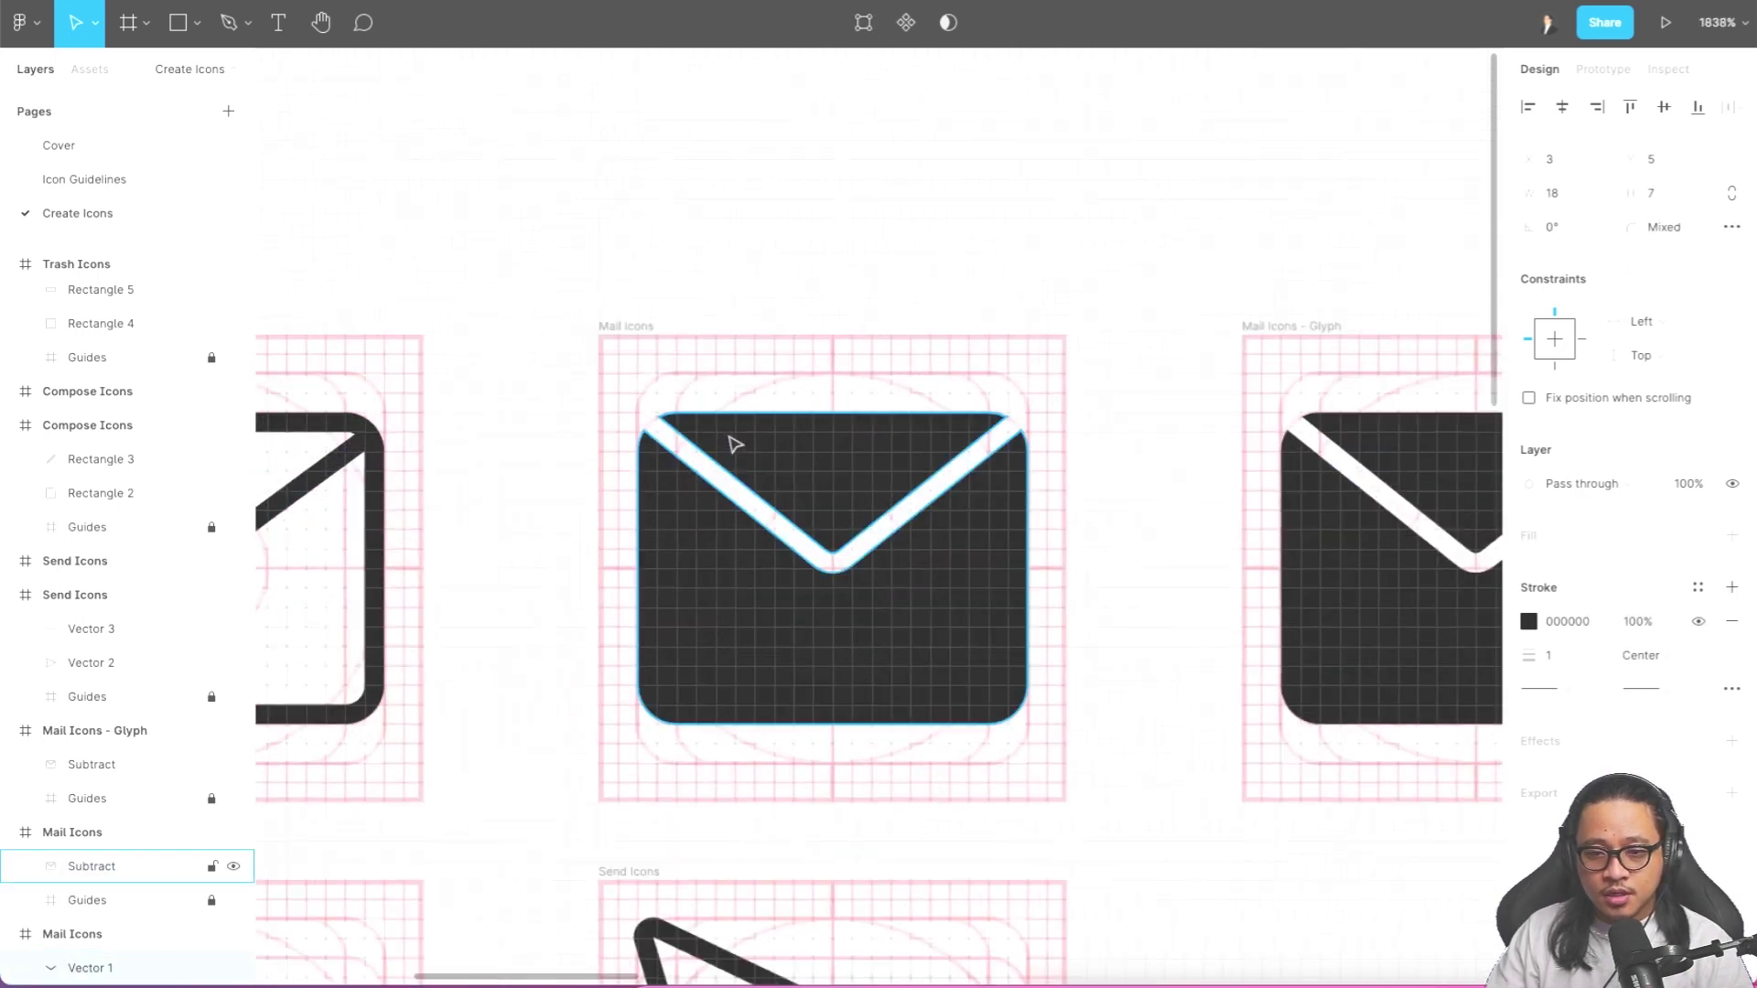
pyautogui.moveTo(1043, 266); pyautogui.dragTo(992, 270)
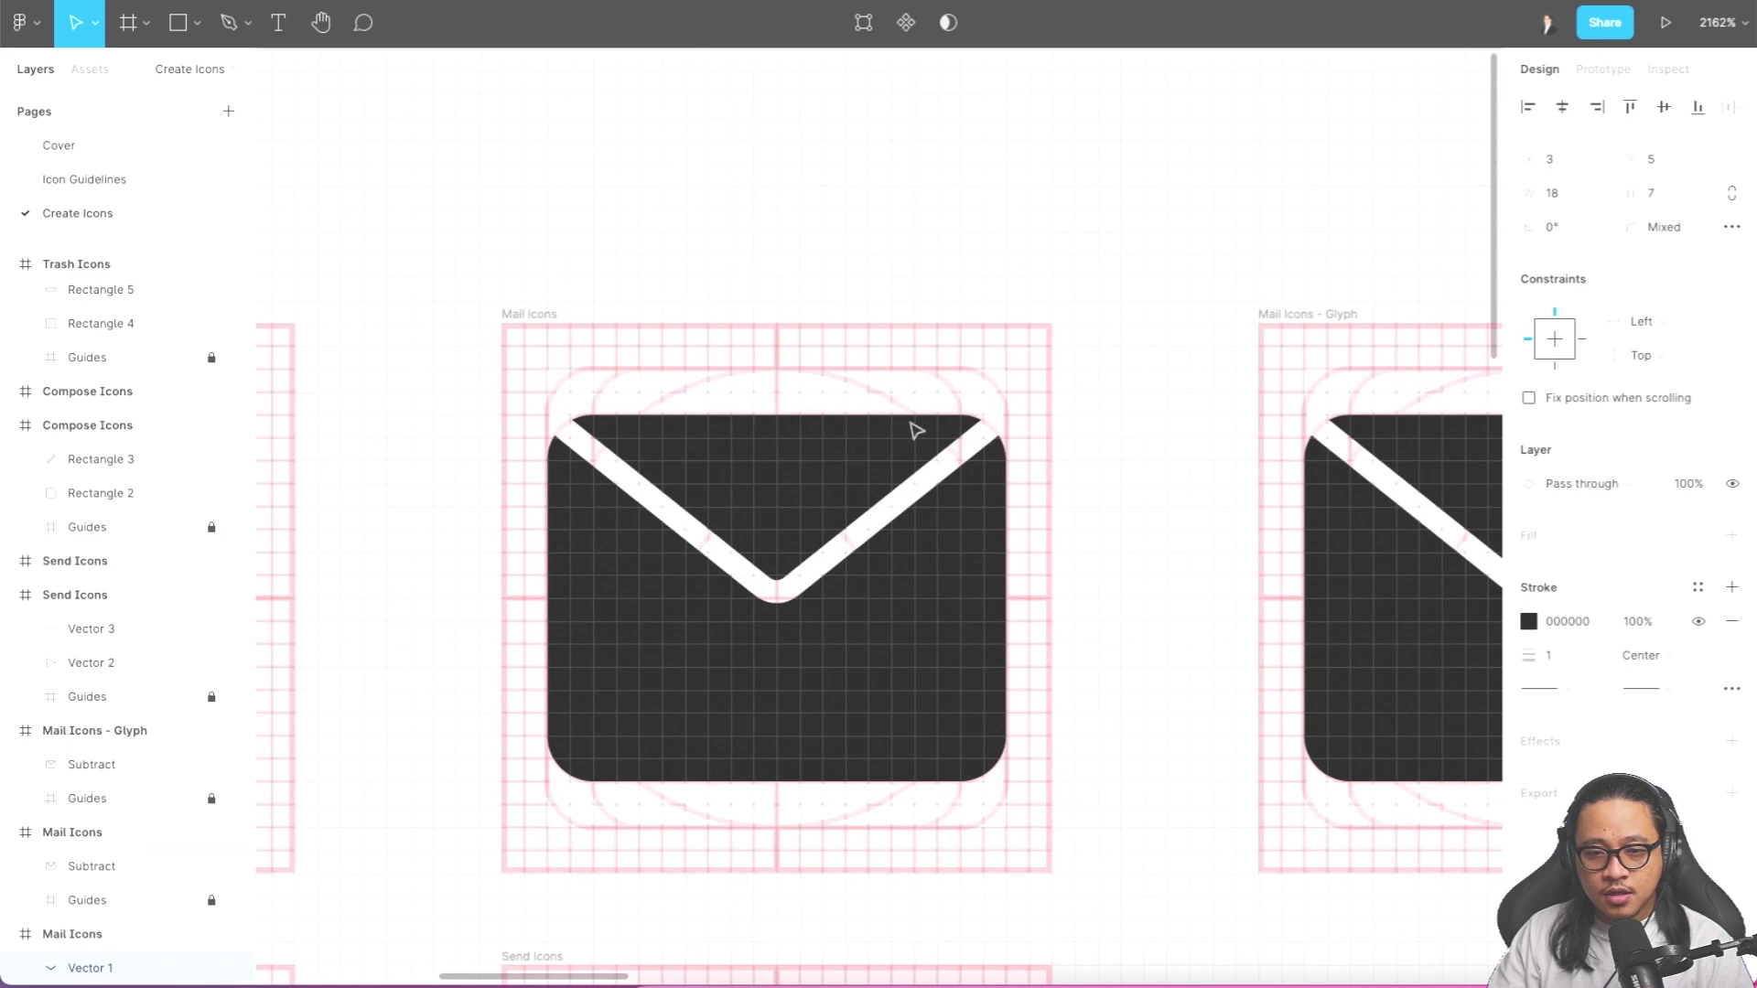
# - Flatten the subtracted envelope in the duplicated Mail Icons frame into a single vector shape
pyautogui.click(870, 513)
pyautogui.click(27, 866)
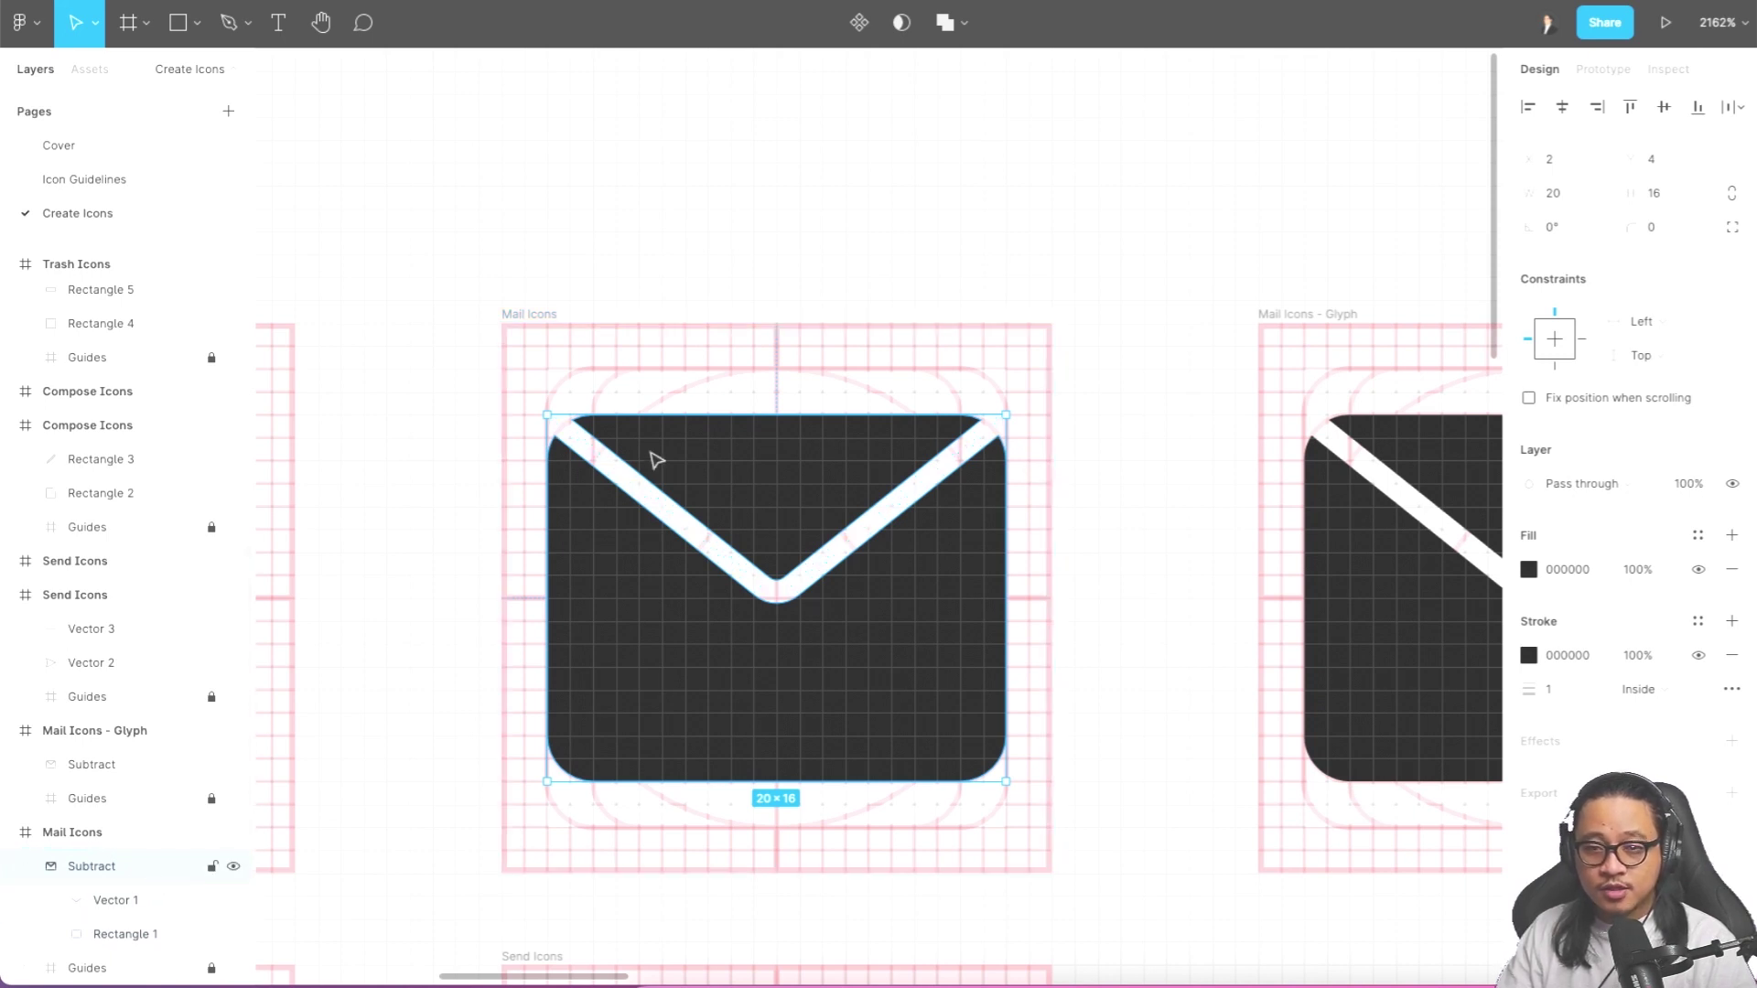
pyautogui.click(961, 37)
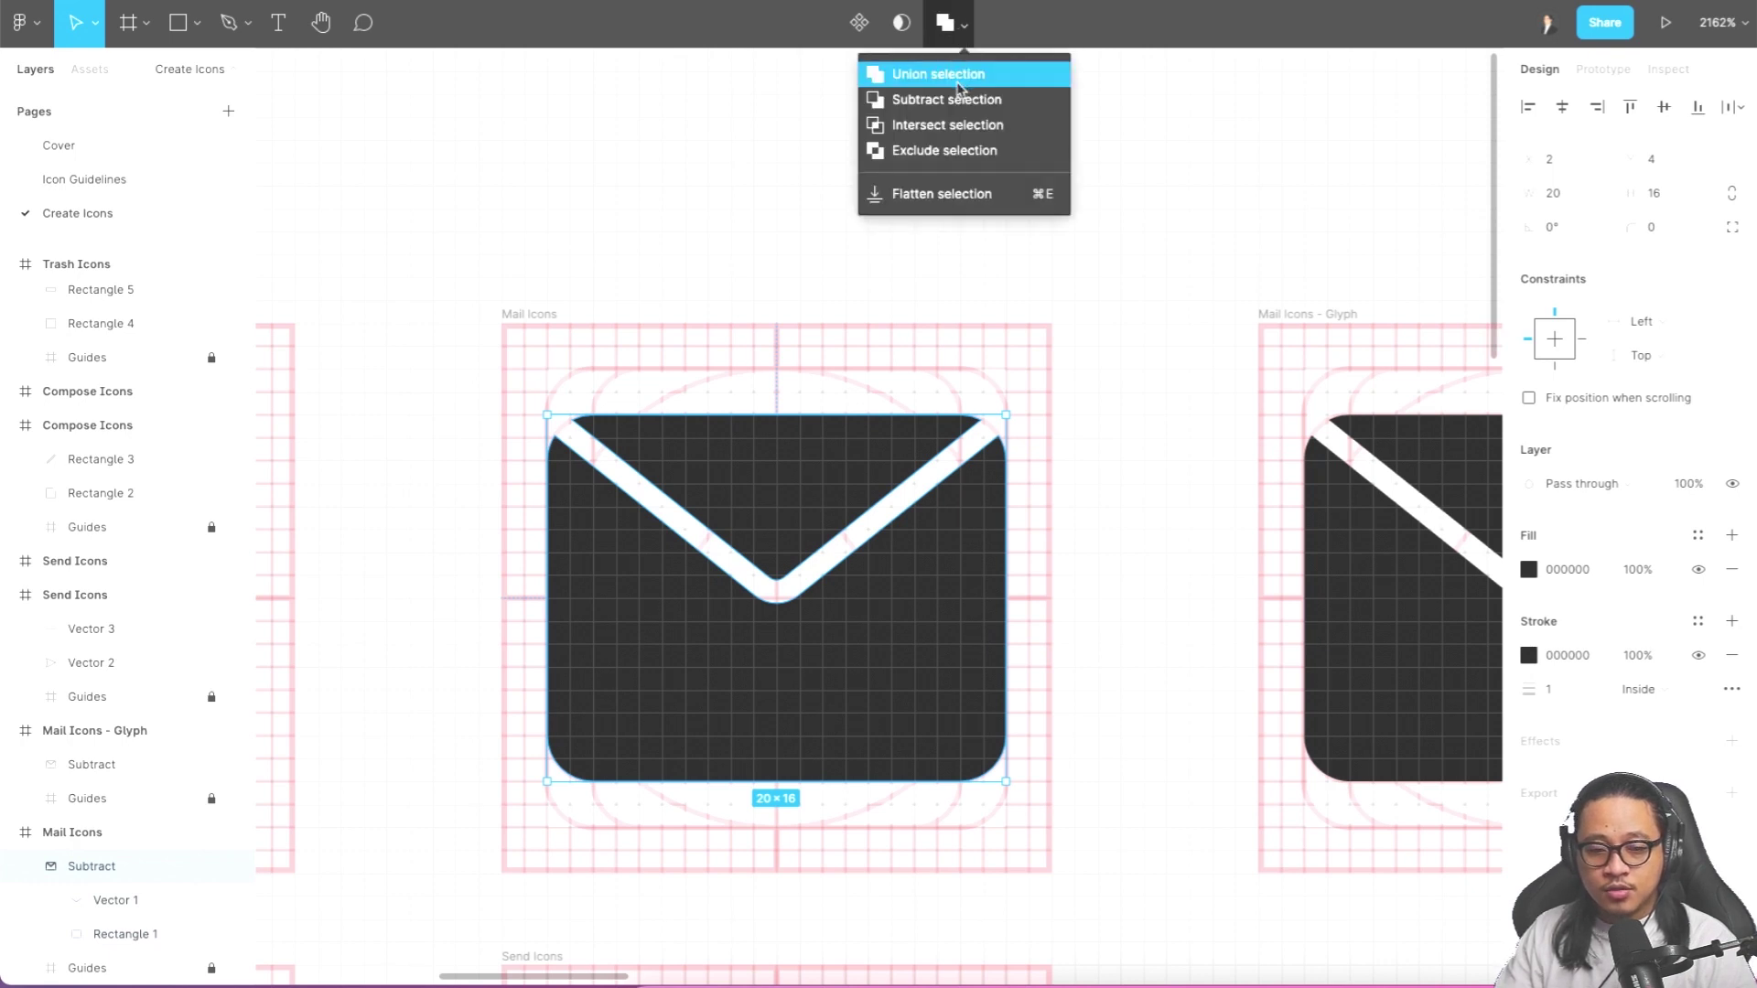
pyautogui.click(948, 28)
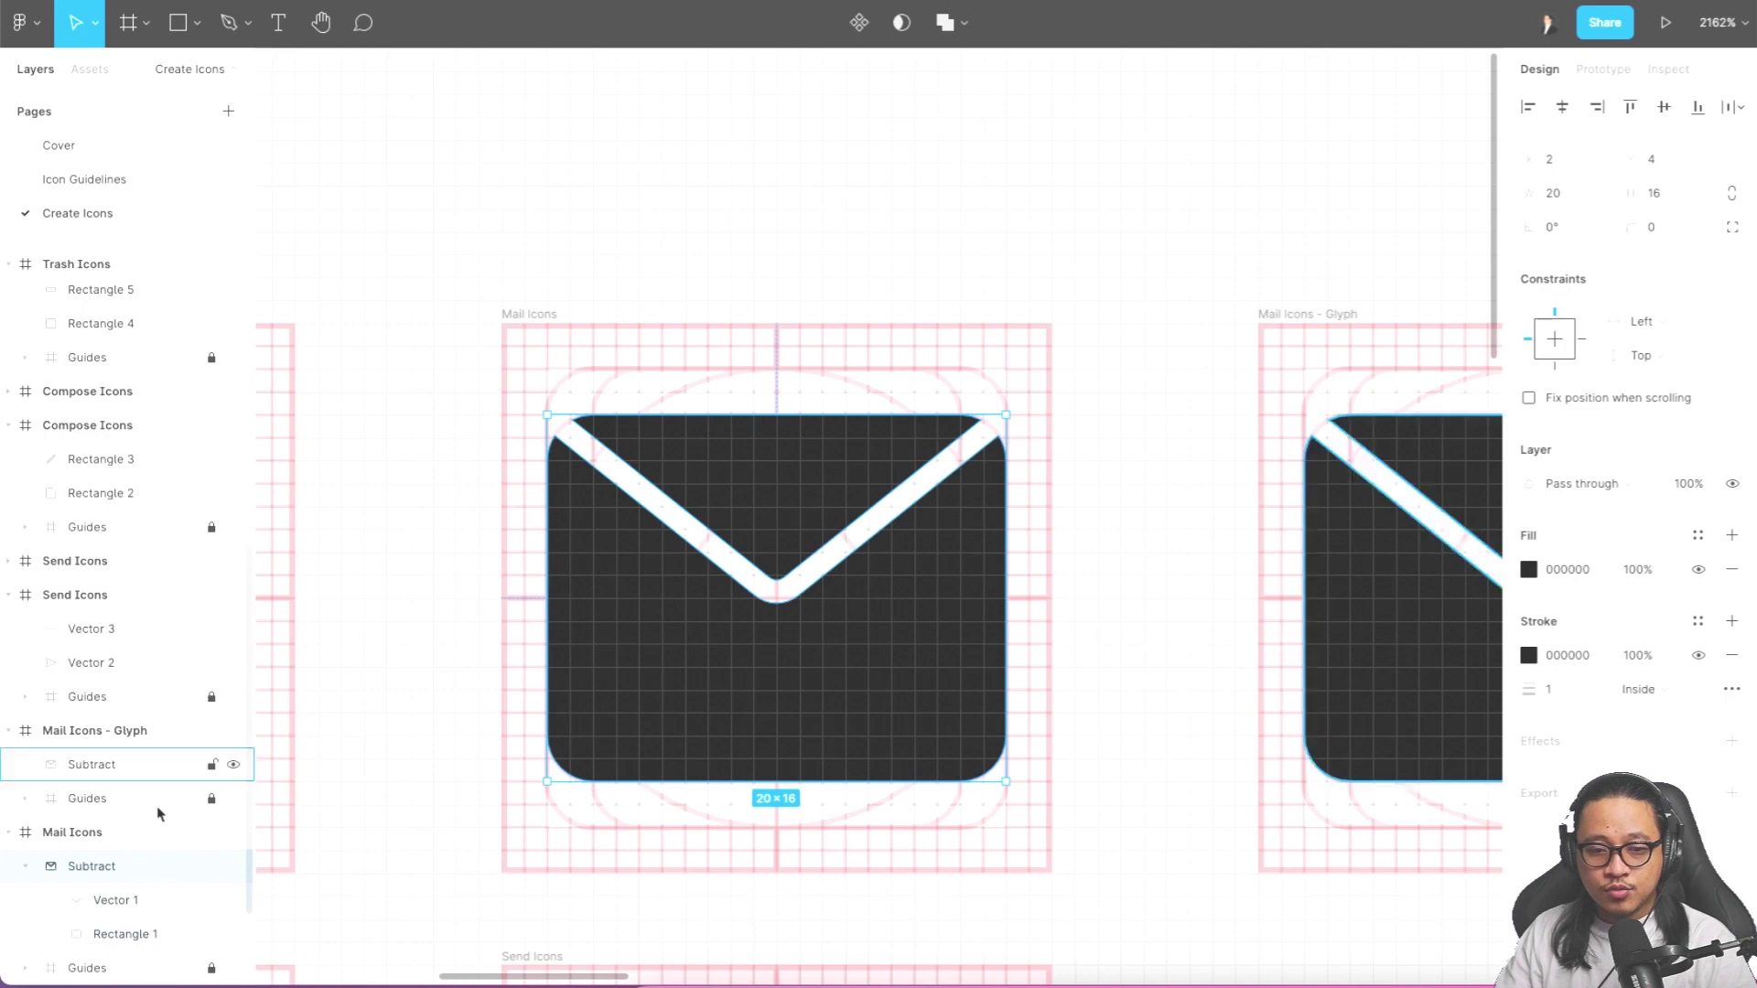
pyautogui.rightClick(847, 610)
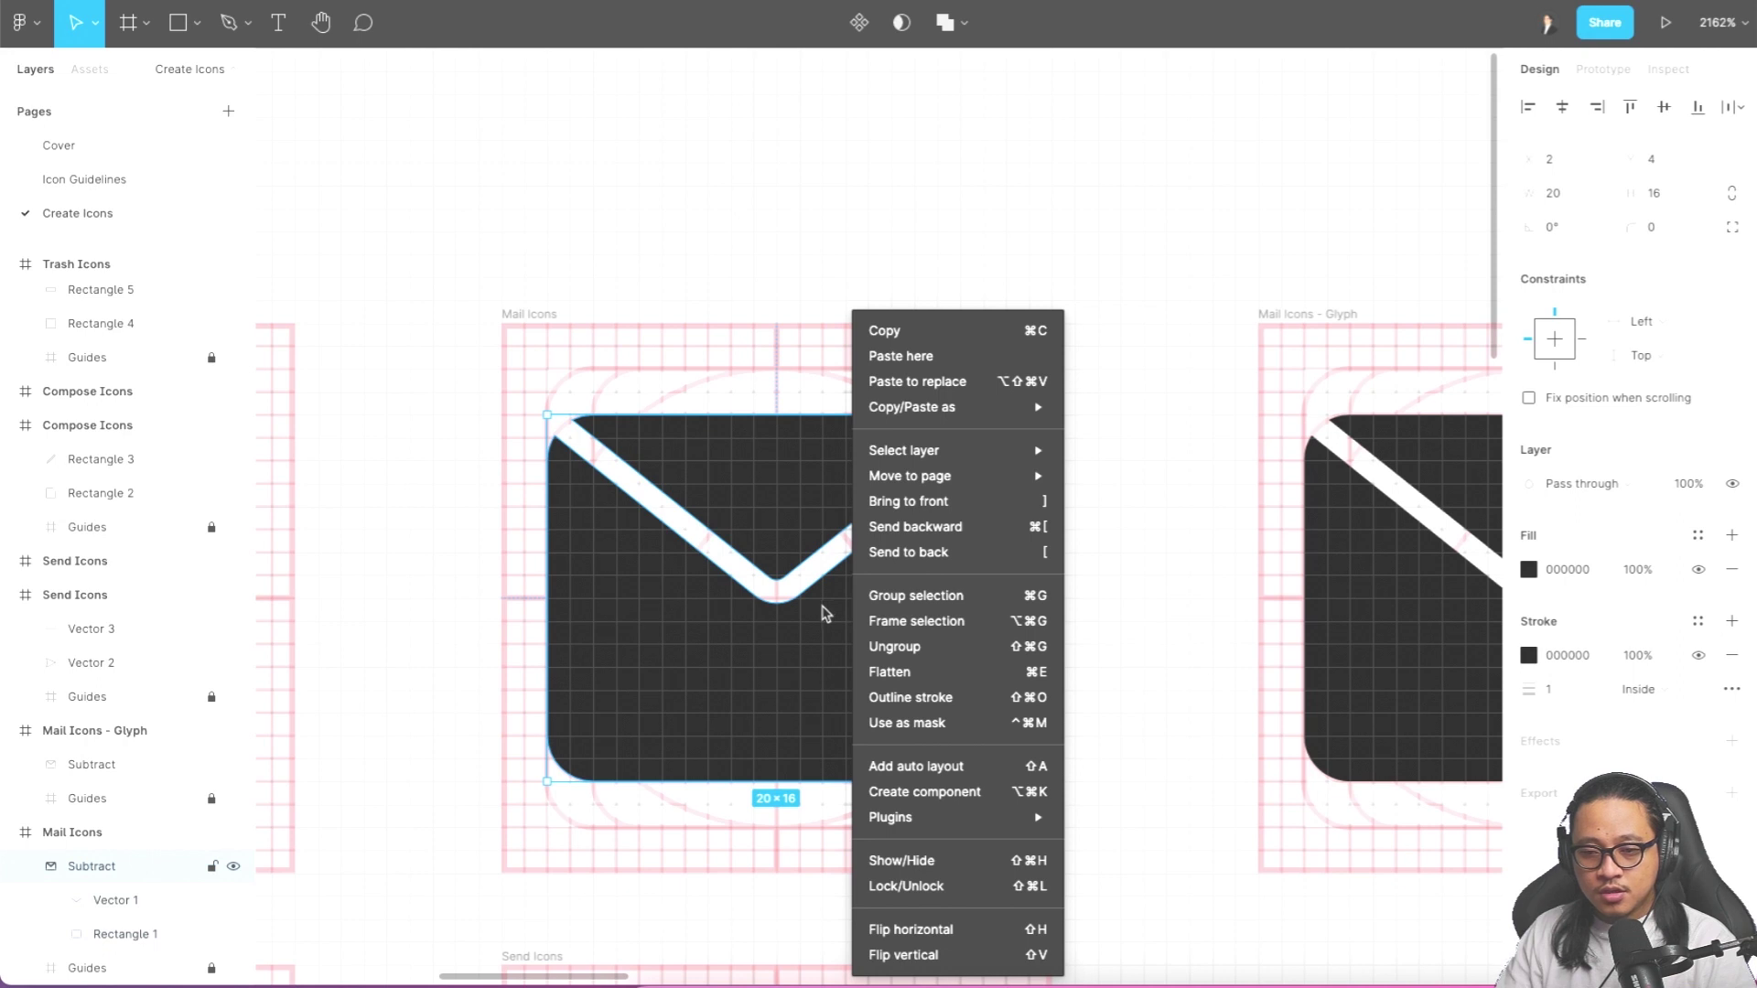
pyautogui.click(823, 609)
pyautogui.rightClick(822, 608)
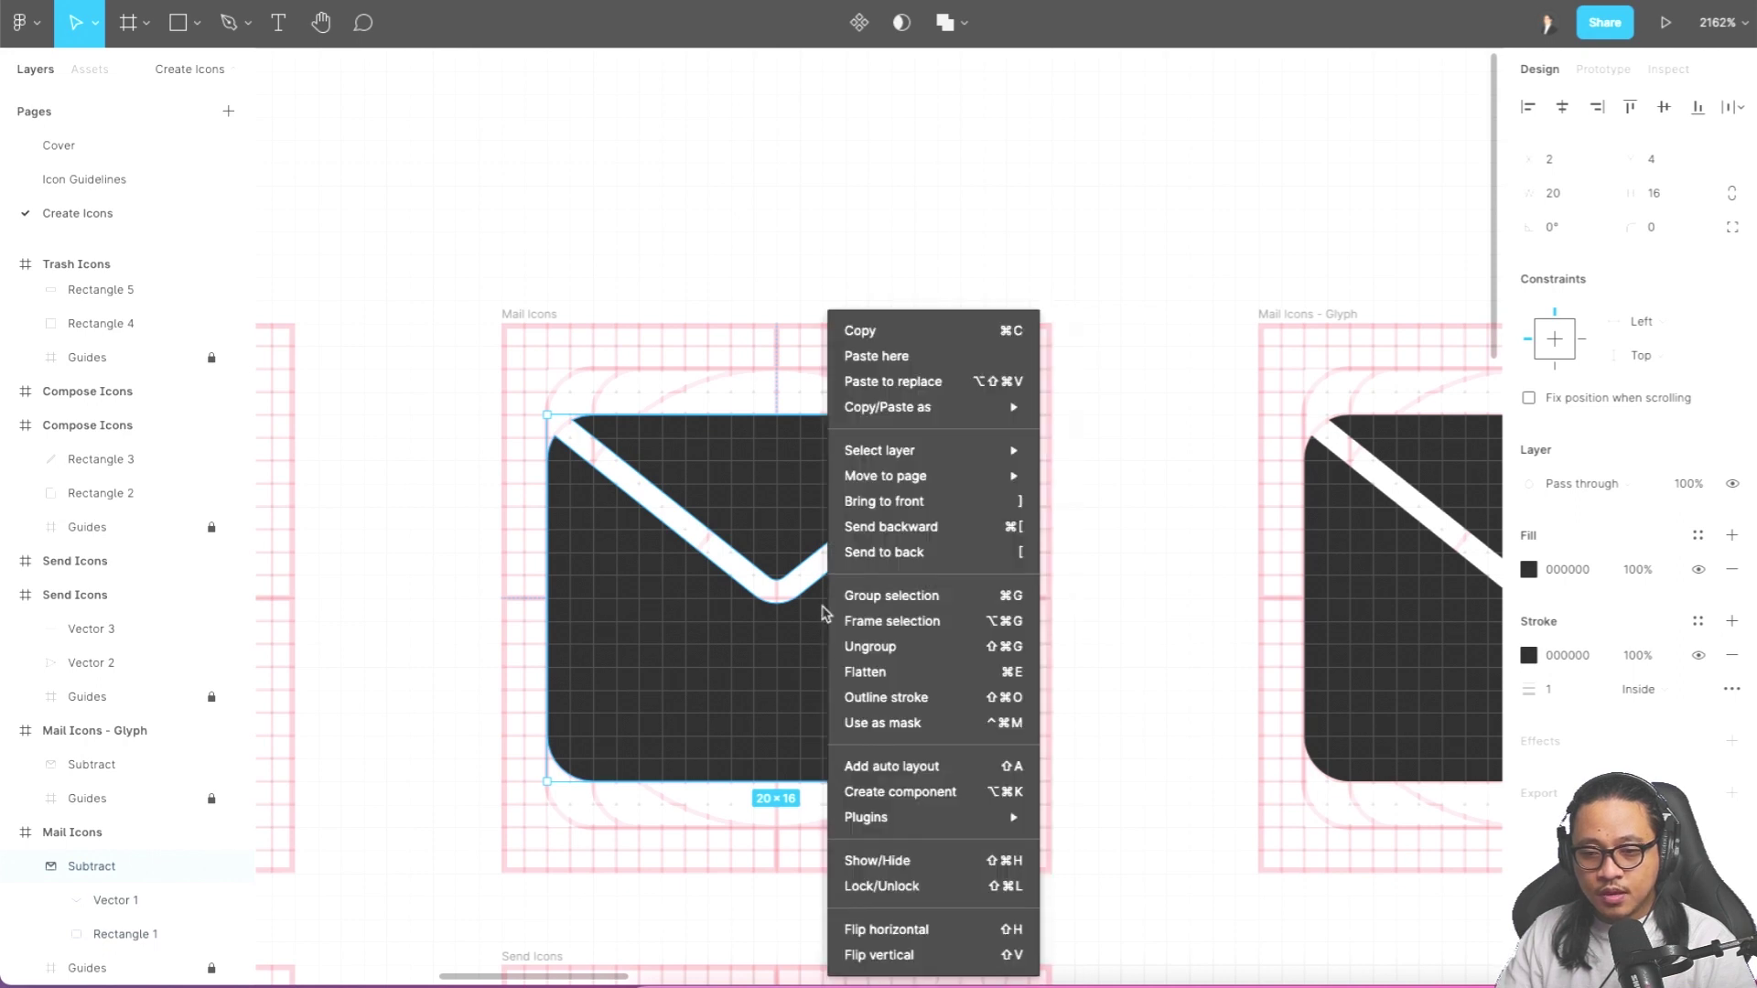
pyautogui.click(909, 682)
pyautogui.click(1081, 627)
pyautogui.click(650, 702)
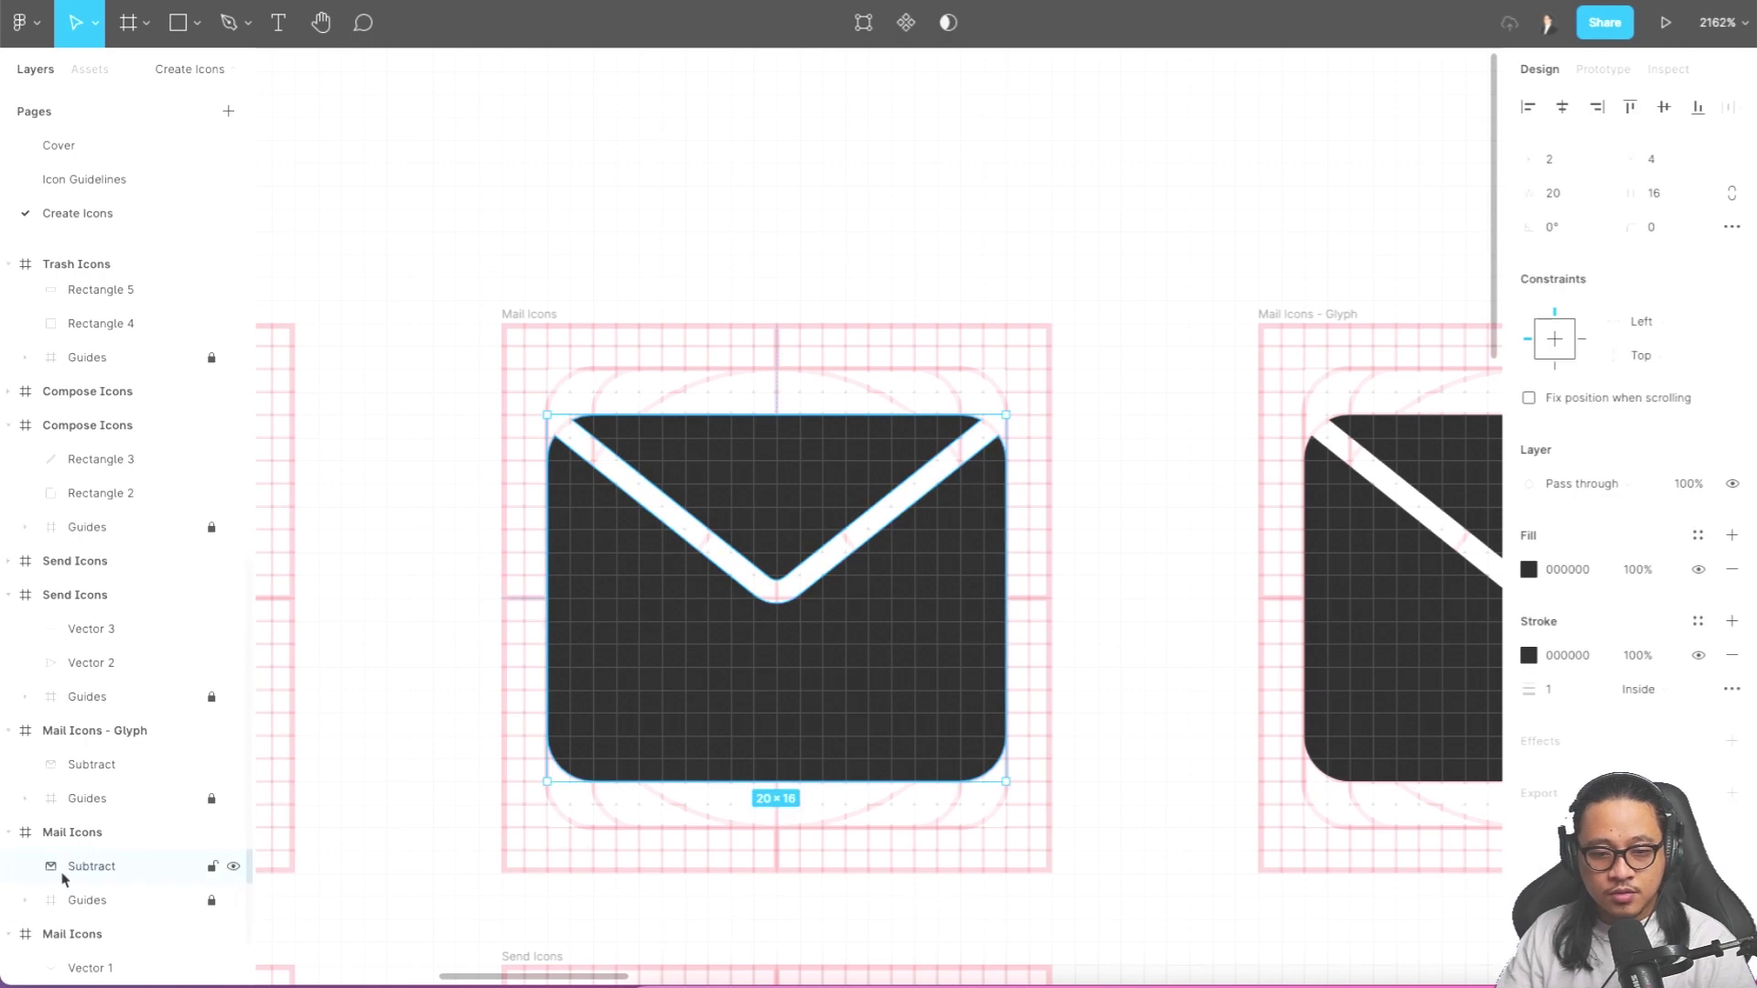
# - Give the paper plane's outer outline in the duplicated Send Icons frame a solid 000000 fill
pyautogui.scroll(-5, 844, 726)
pyautogui.scroll(-2, 833, 719)
pyautogui.scroll(5, 823, 659)
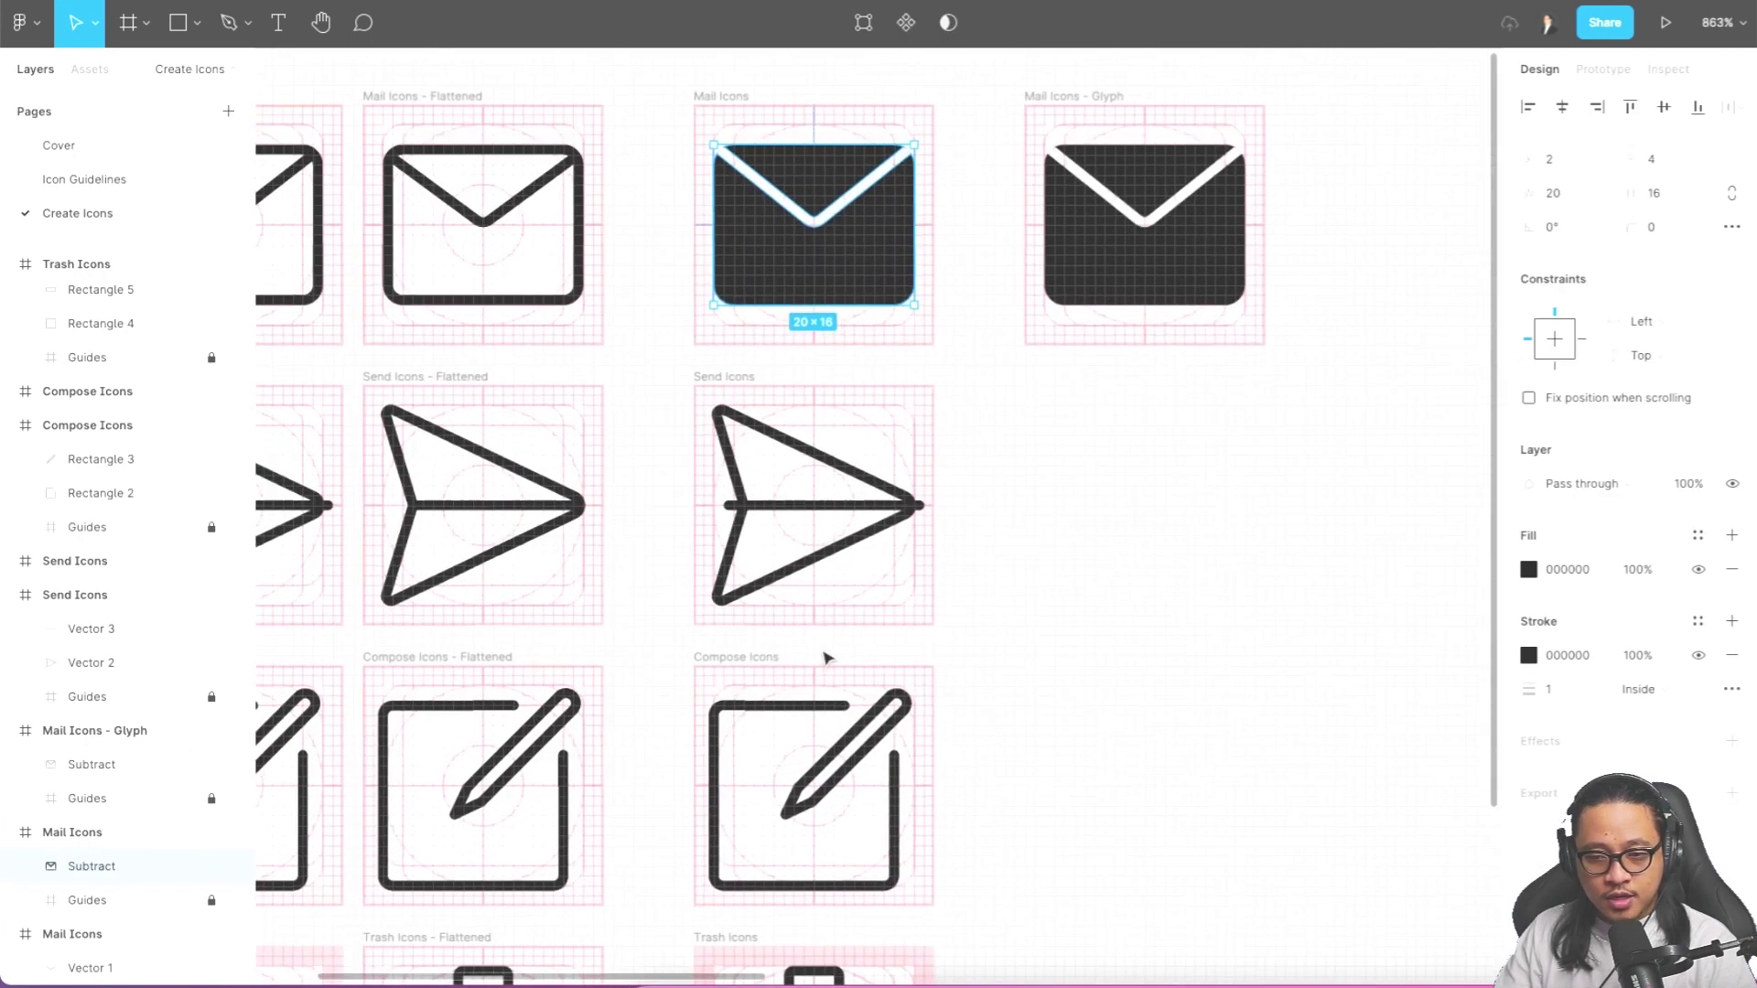
pyautogui.scroll(1, 827, 659)
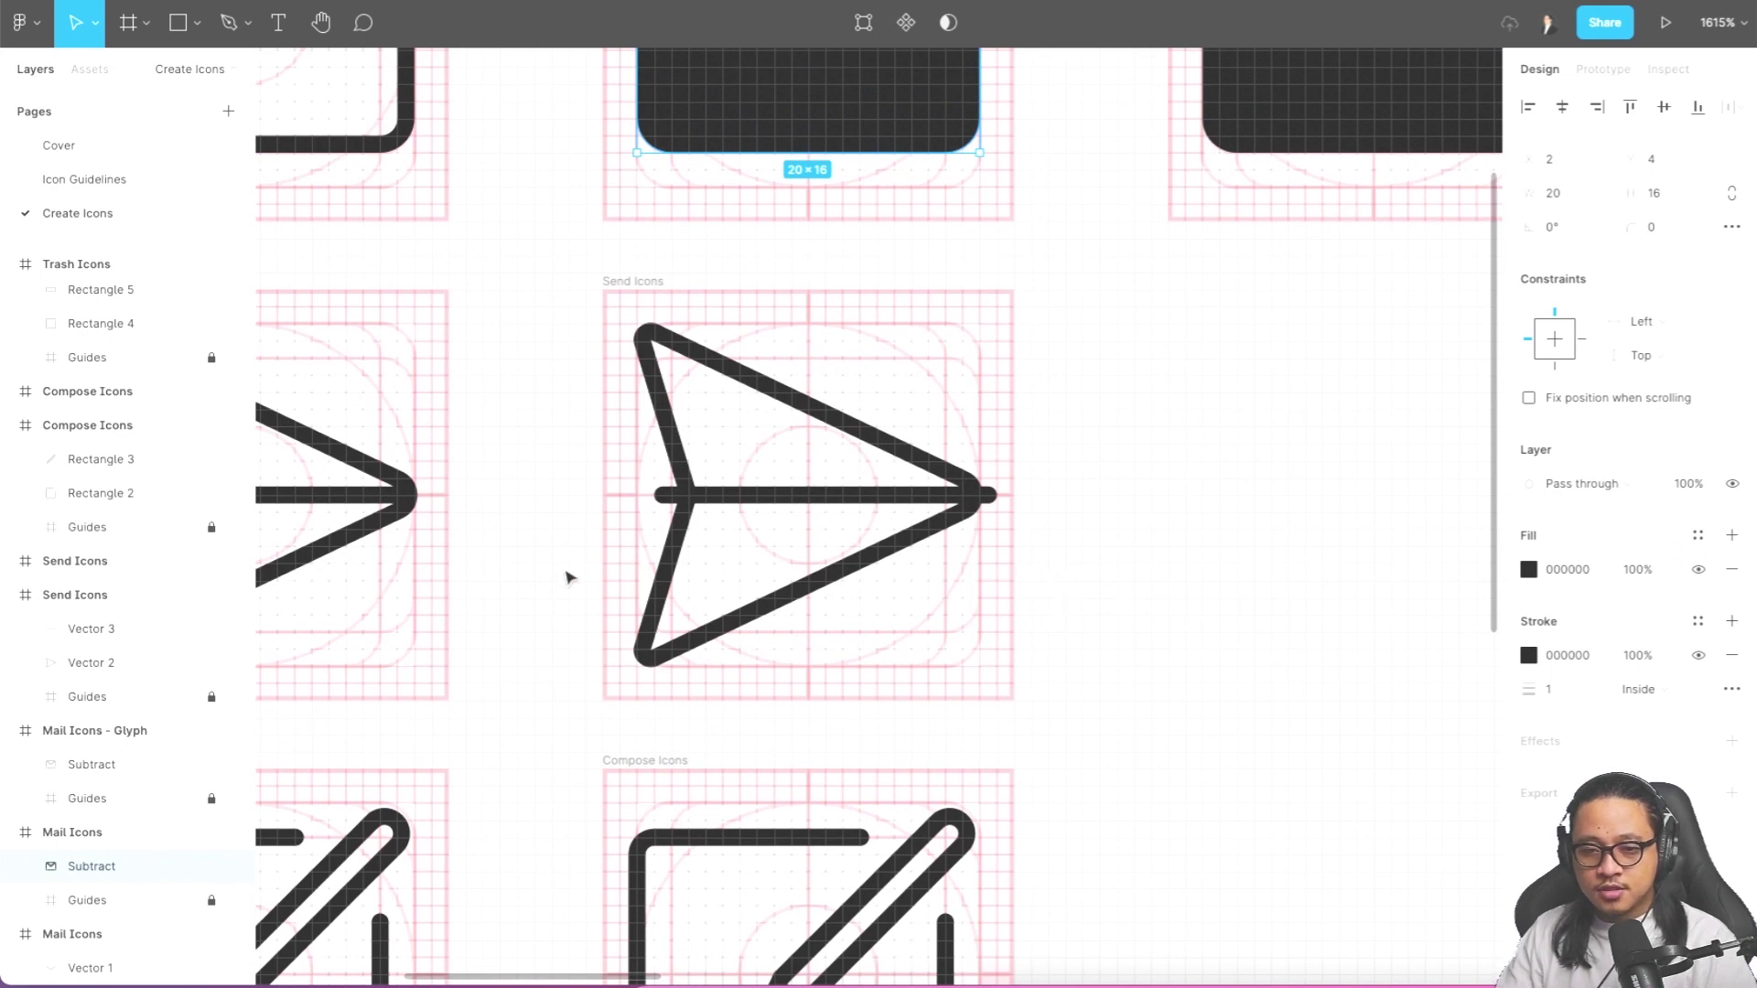
pyautogui.scroll(3, 596, 381)
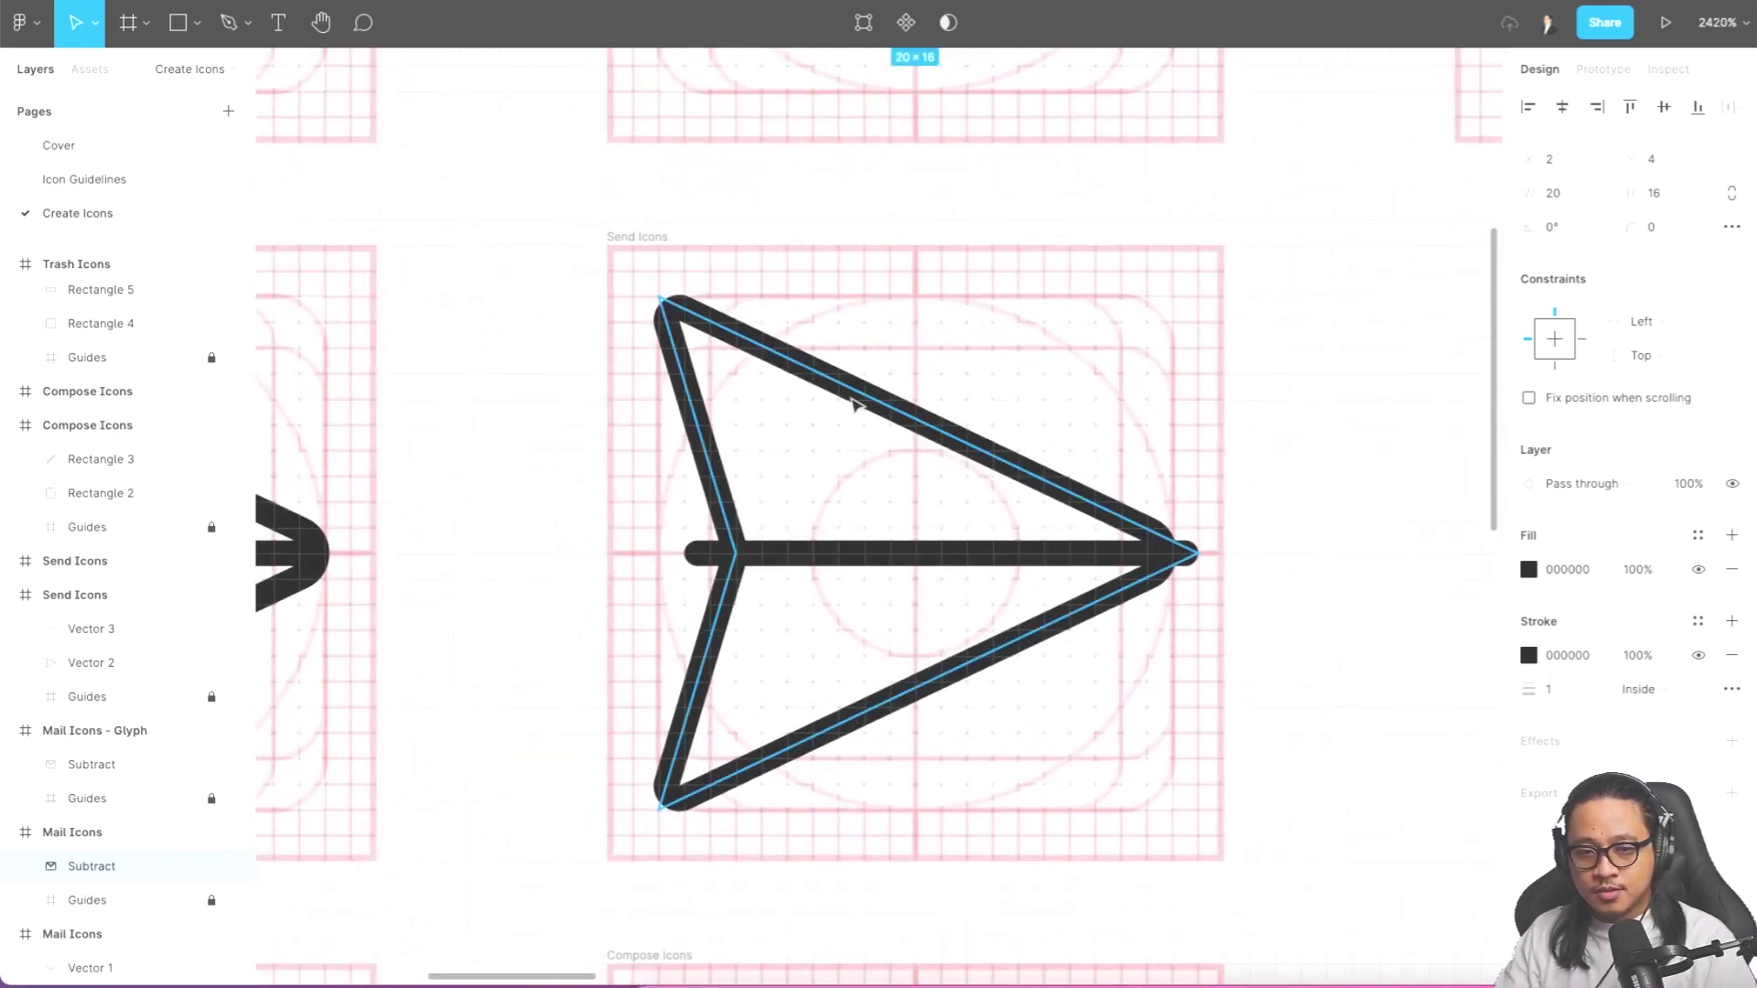
pyautogui.click(854, 403)
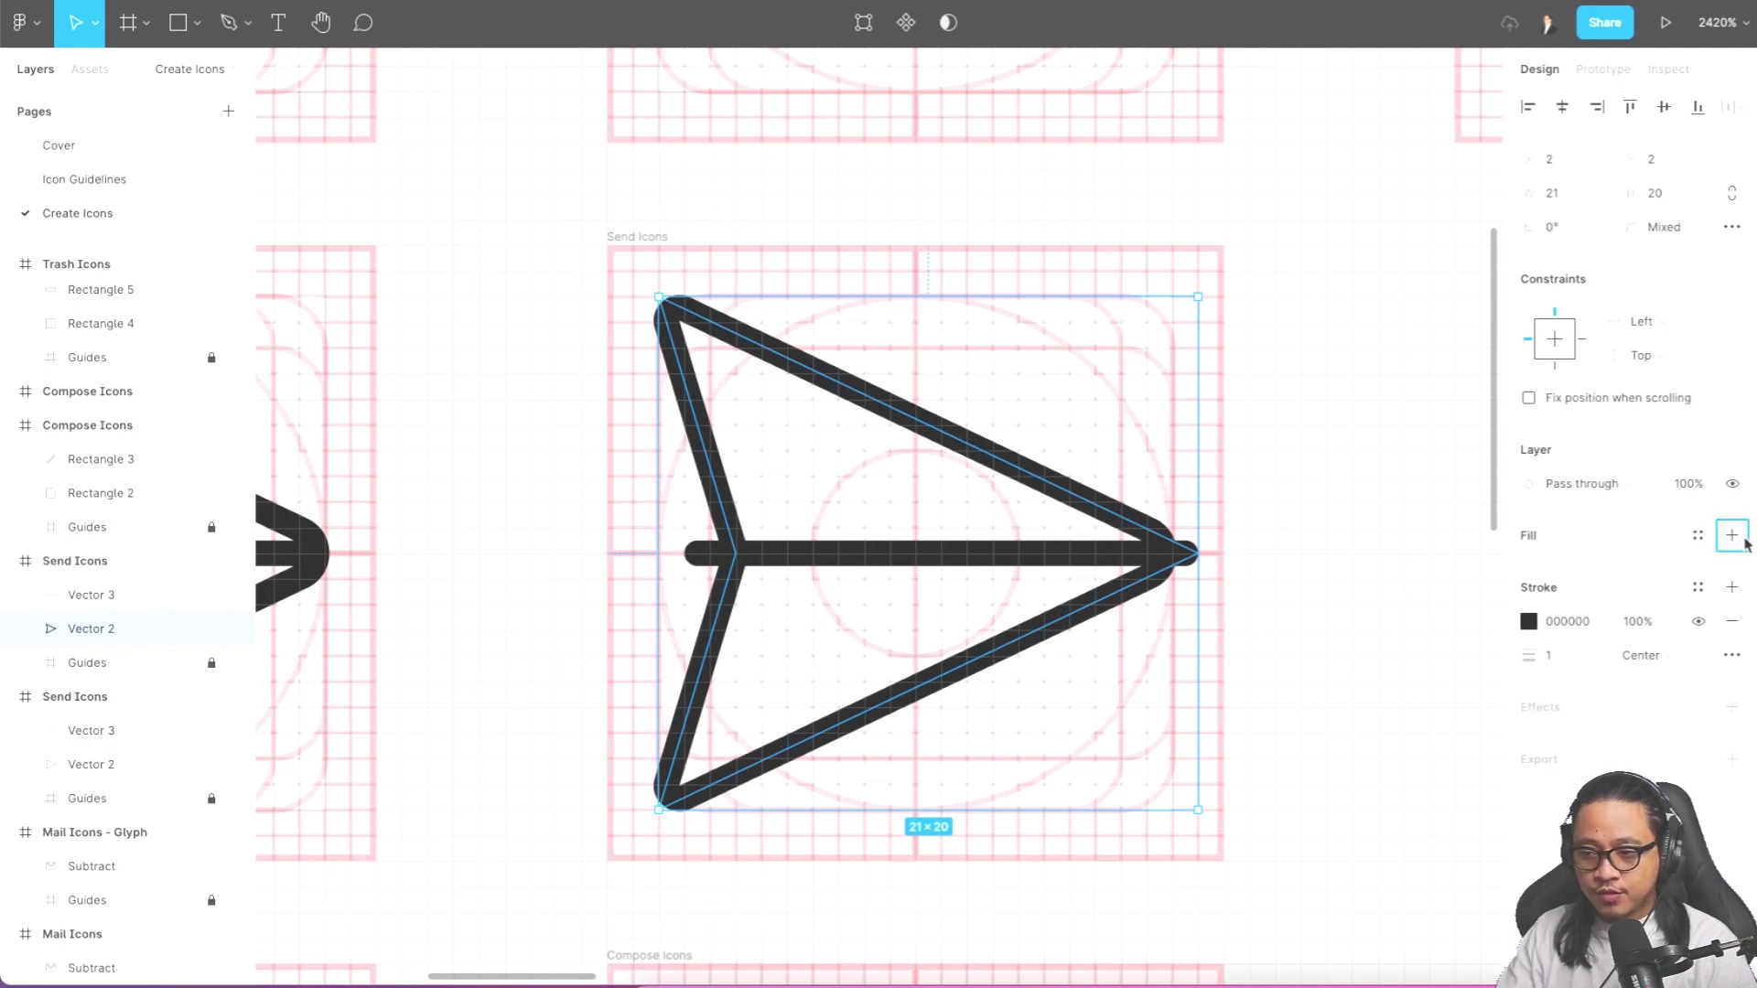
pyautogui.click(1731, 535)
pyautogui.click(1583, 569)
pyautogui.write('000000')
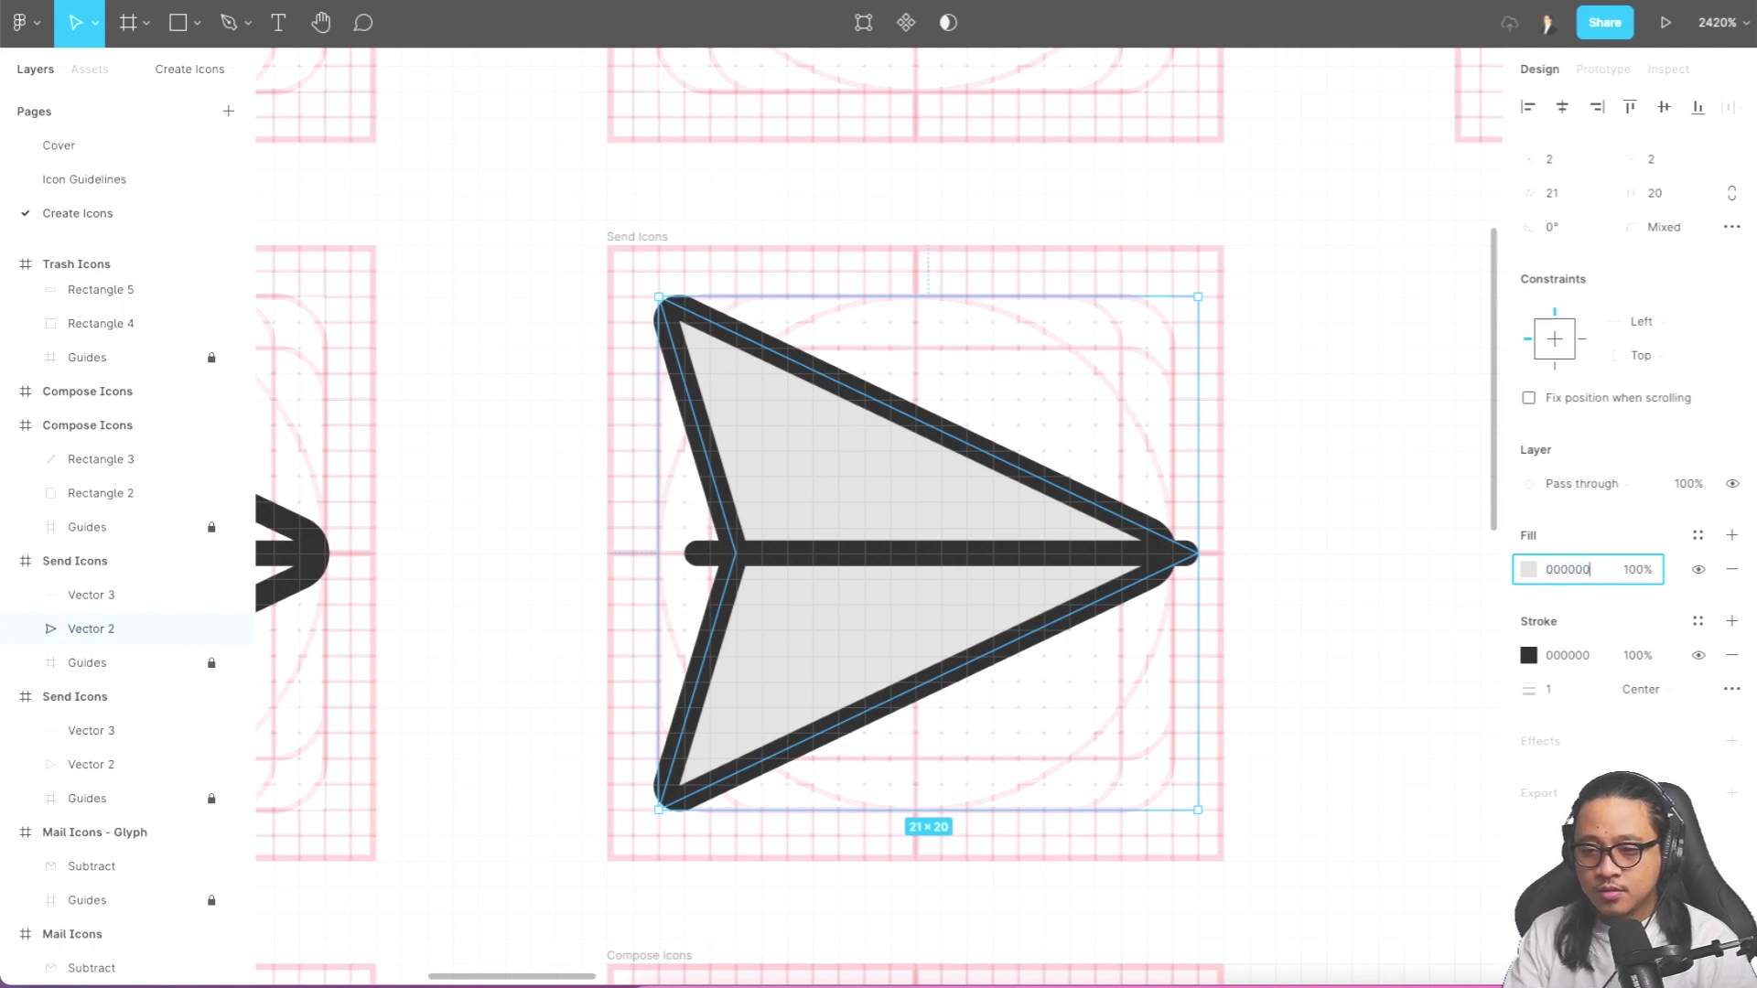
pyautogui.press('Return')
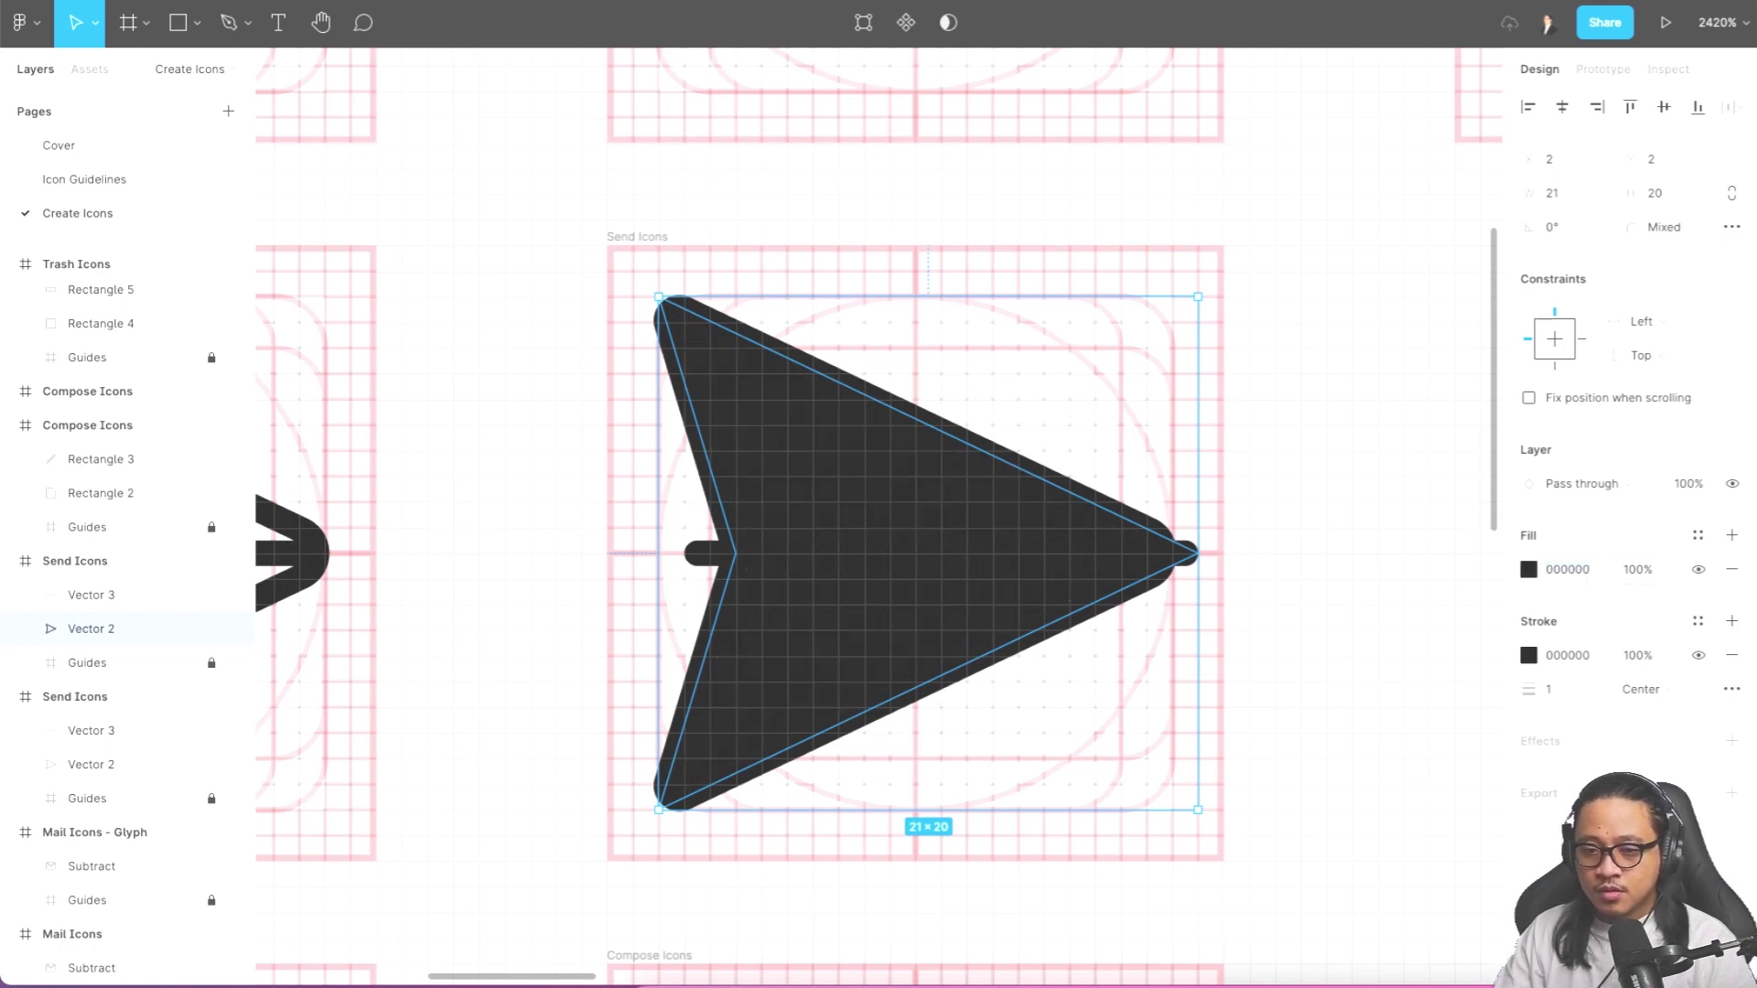
# - Outline the paper plane's stroke and unite it with the filled shape using a Union
pyautogui.rightClick(970, 515)
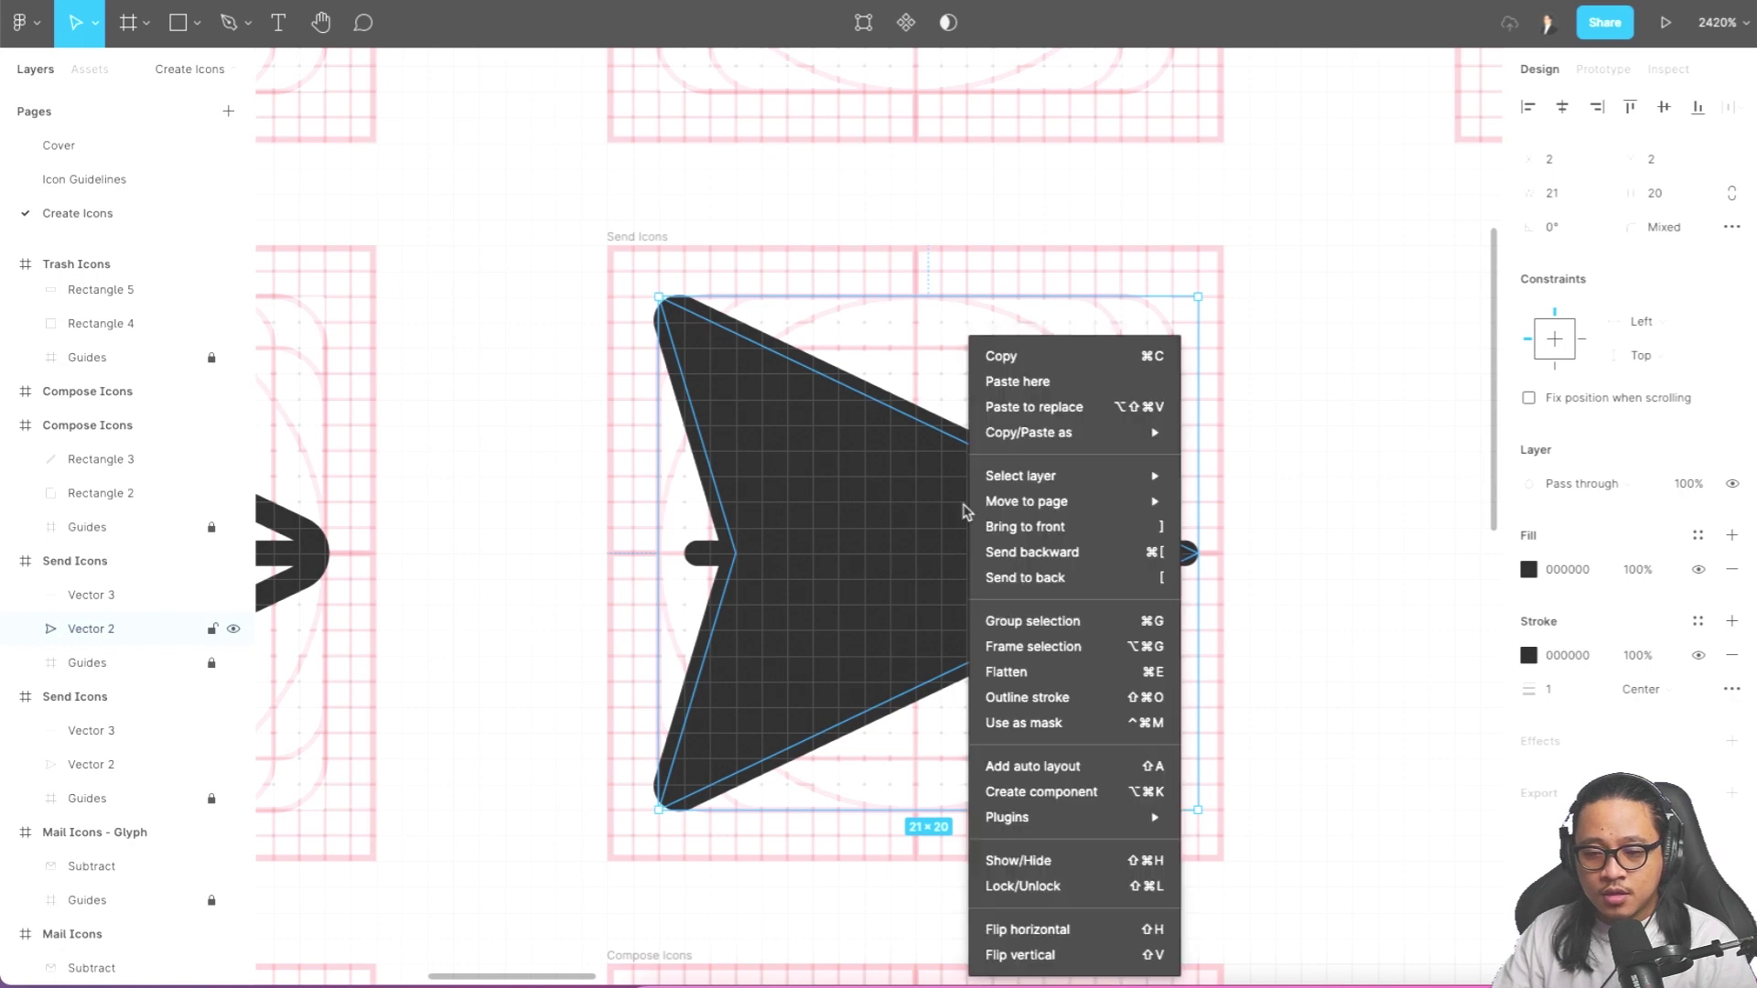
pyautogui.click(1035, 697)
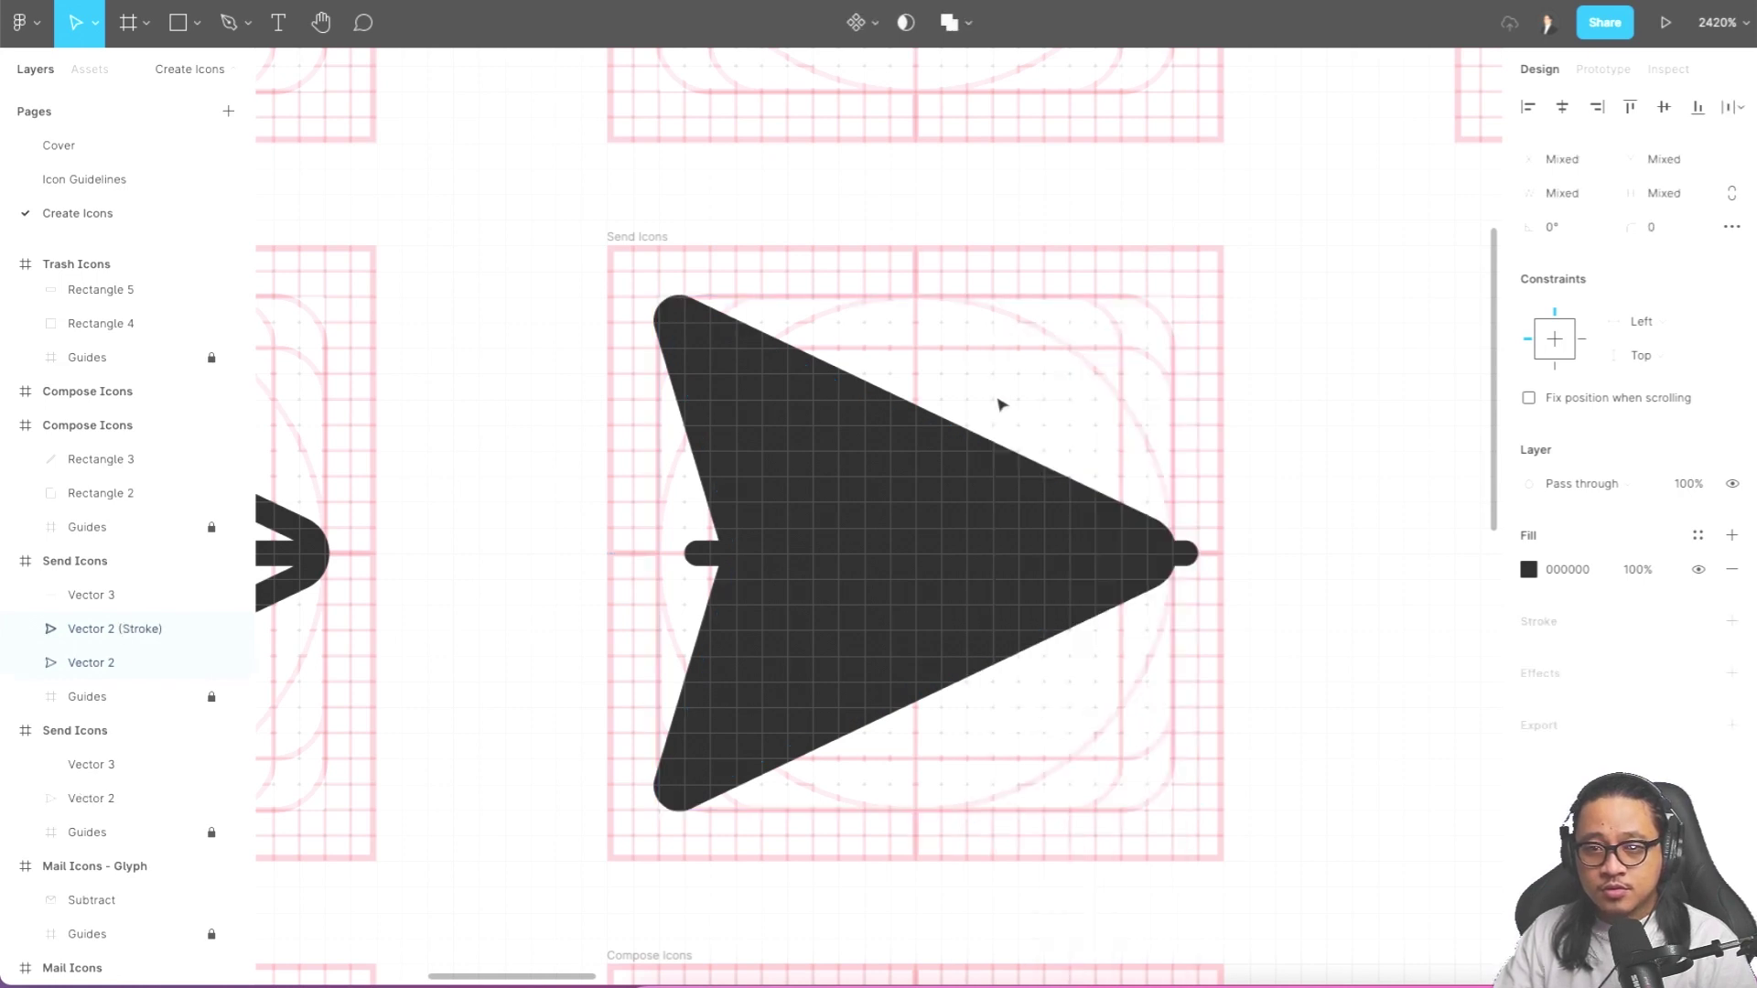
pyautogui.click(944, 22)
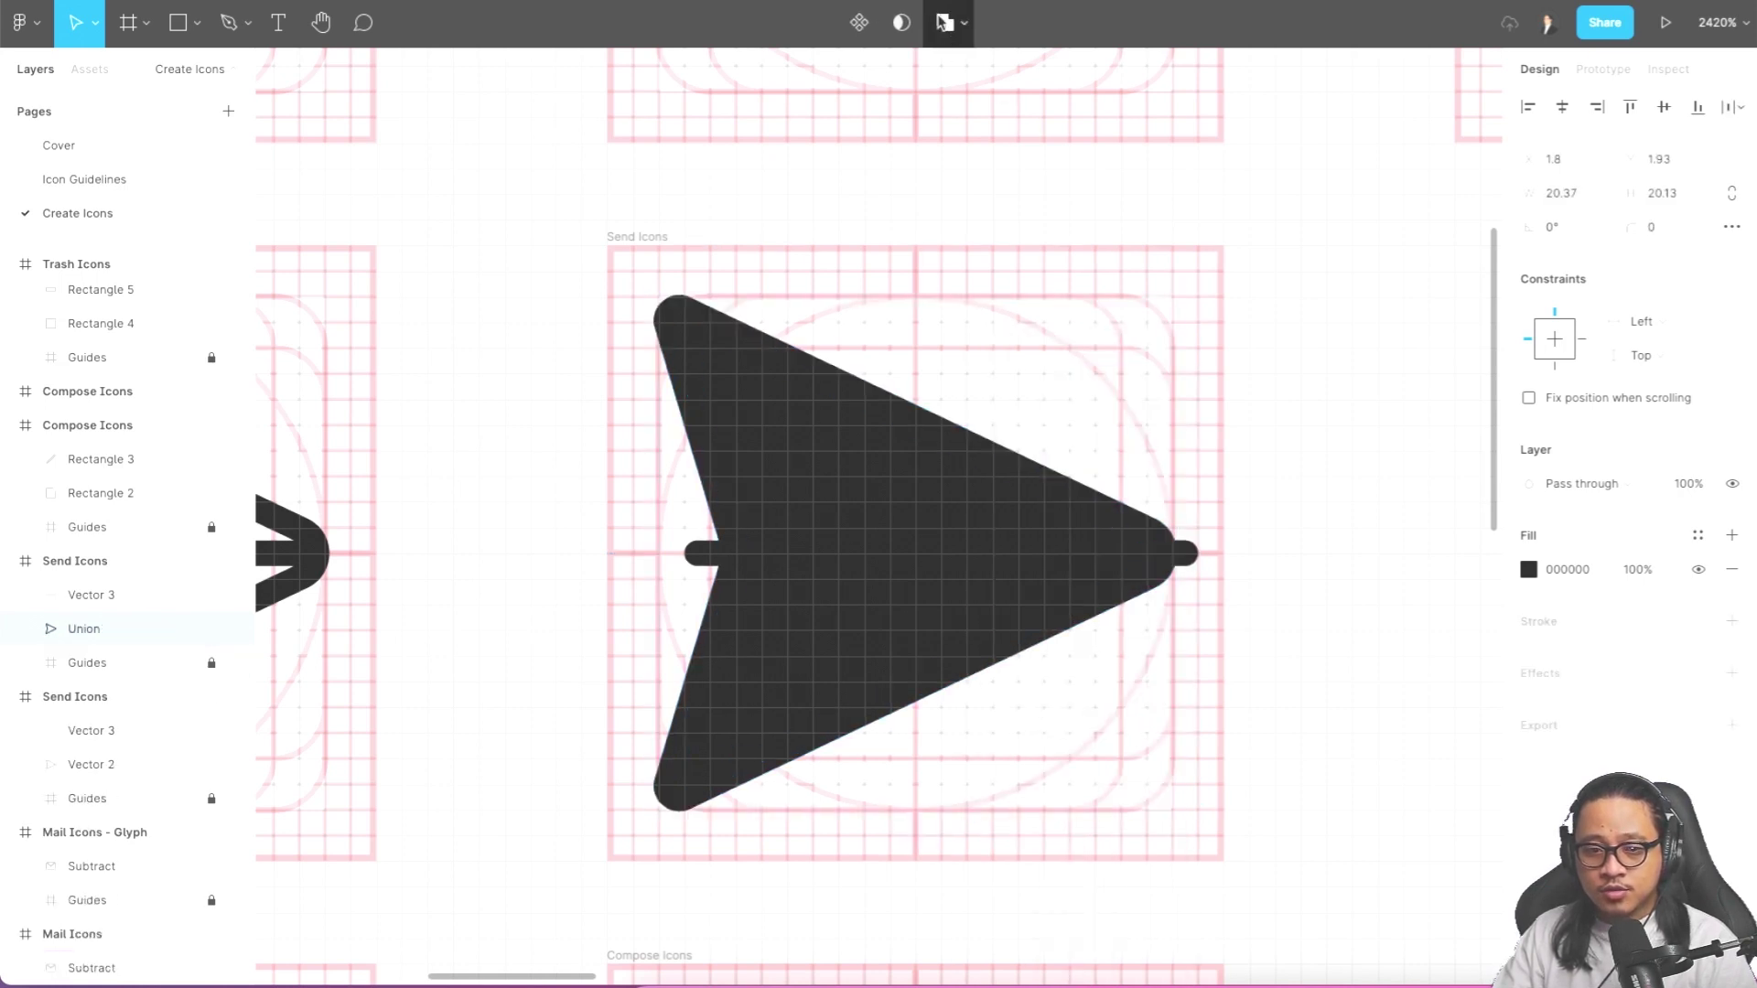
# - Subtract the horizontal centre line from the united paper plane in the duplicated Send Icons frame
pyautogui.click(26, 630)
pyautogui.click(26, 629)
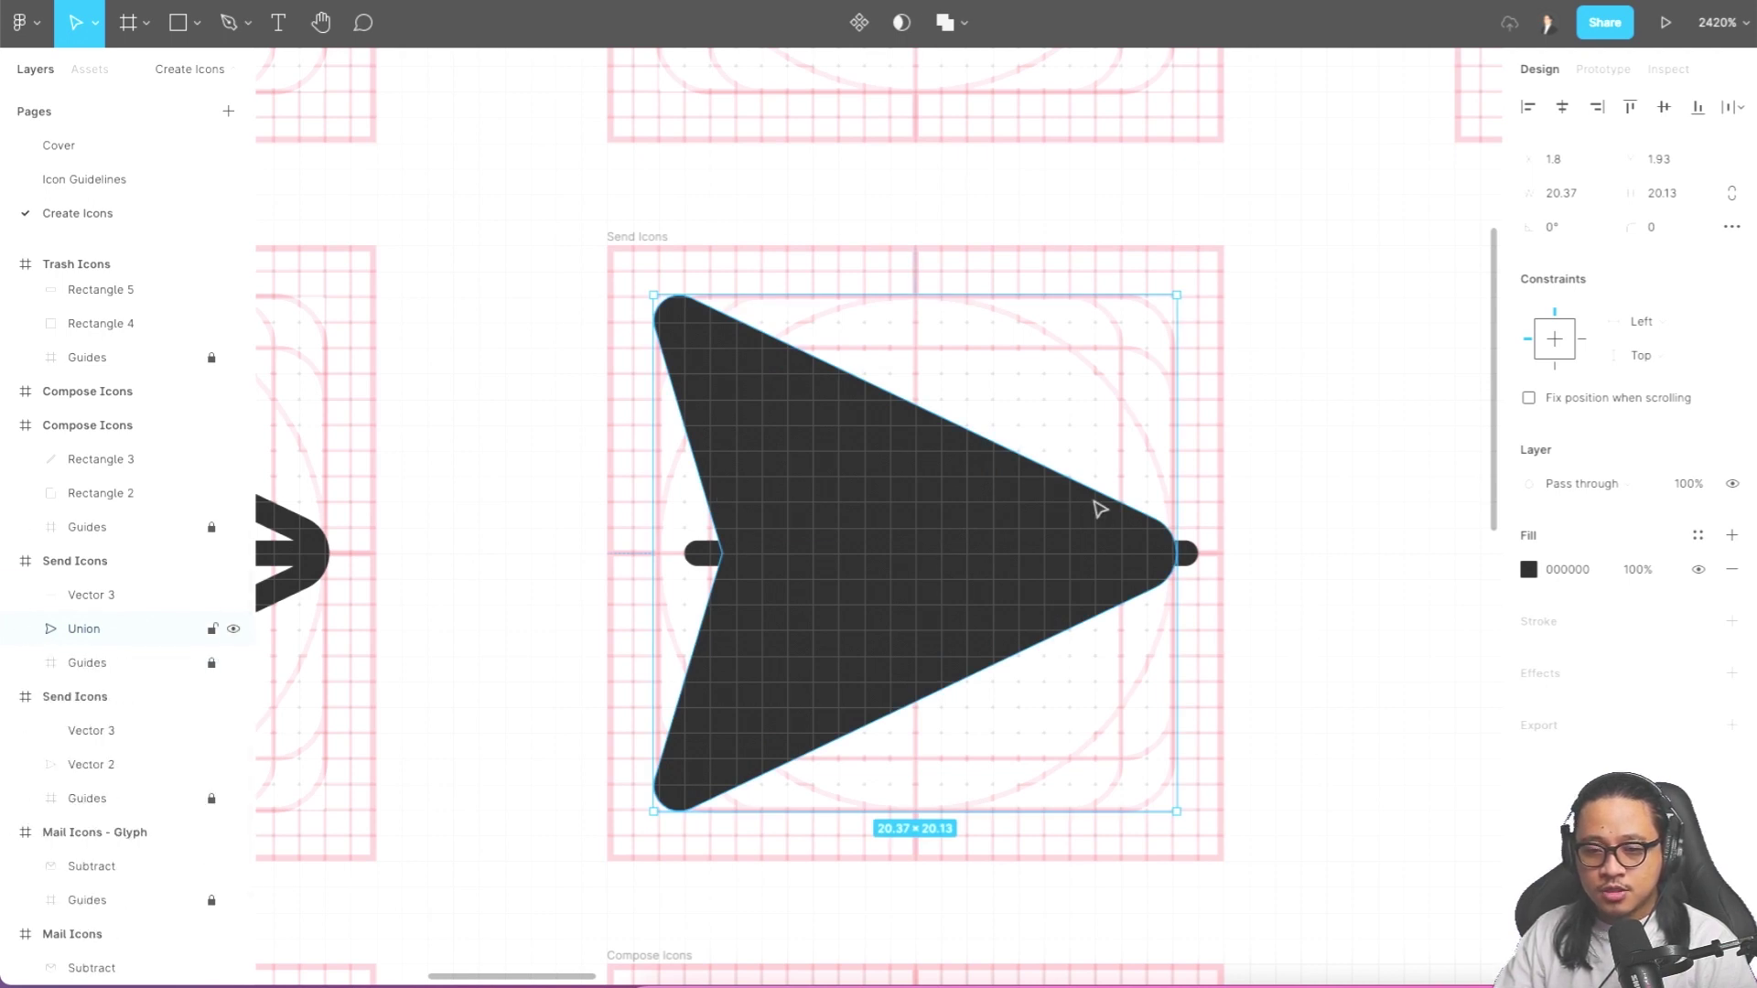
pyautogui.click(1237, 410)
pyautogui.moveTo(1189, 472); pyautogui.dragTo(914, 658)
pyautogui.click(958, 33)
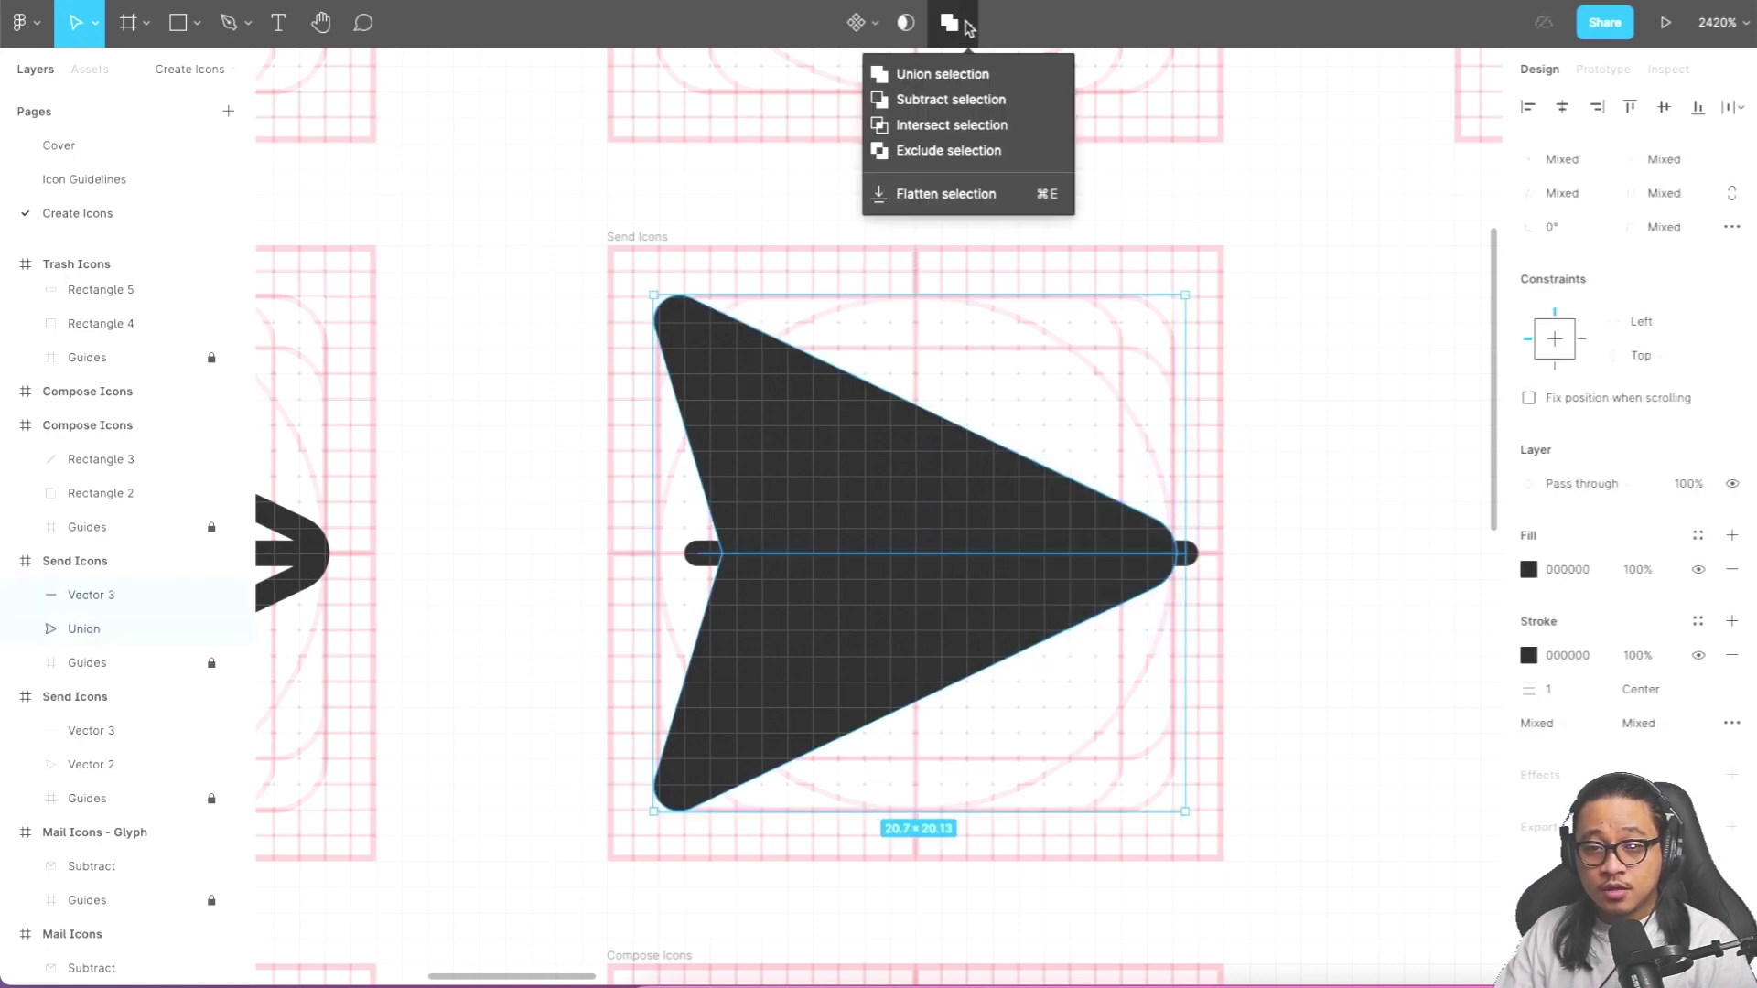
pyautogui.click(952, 99)
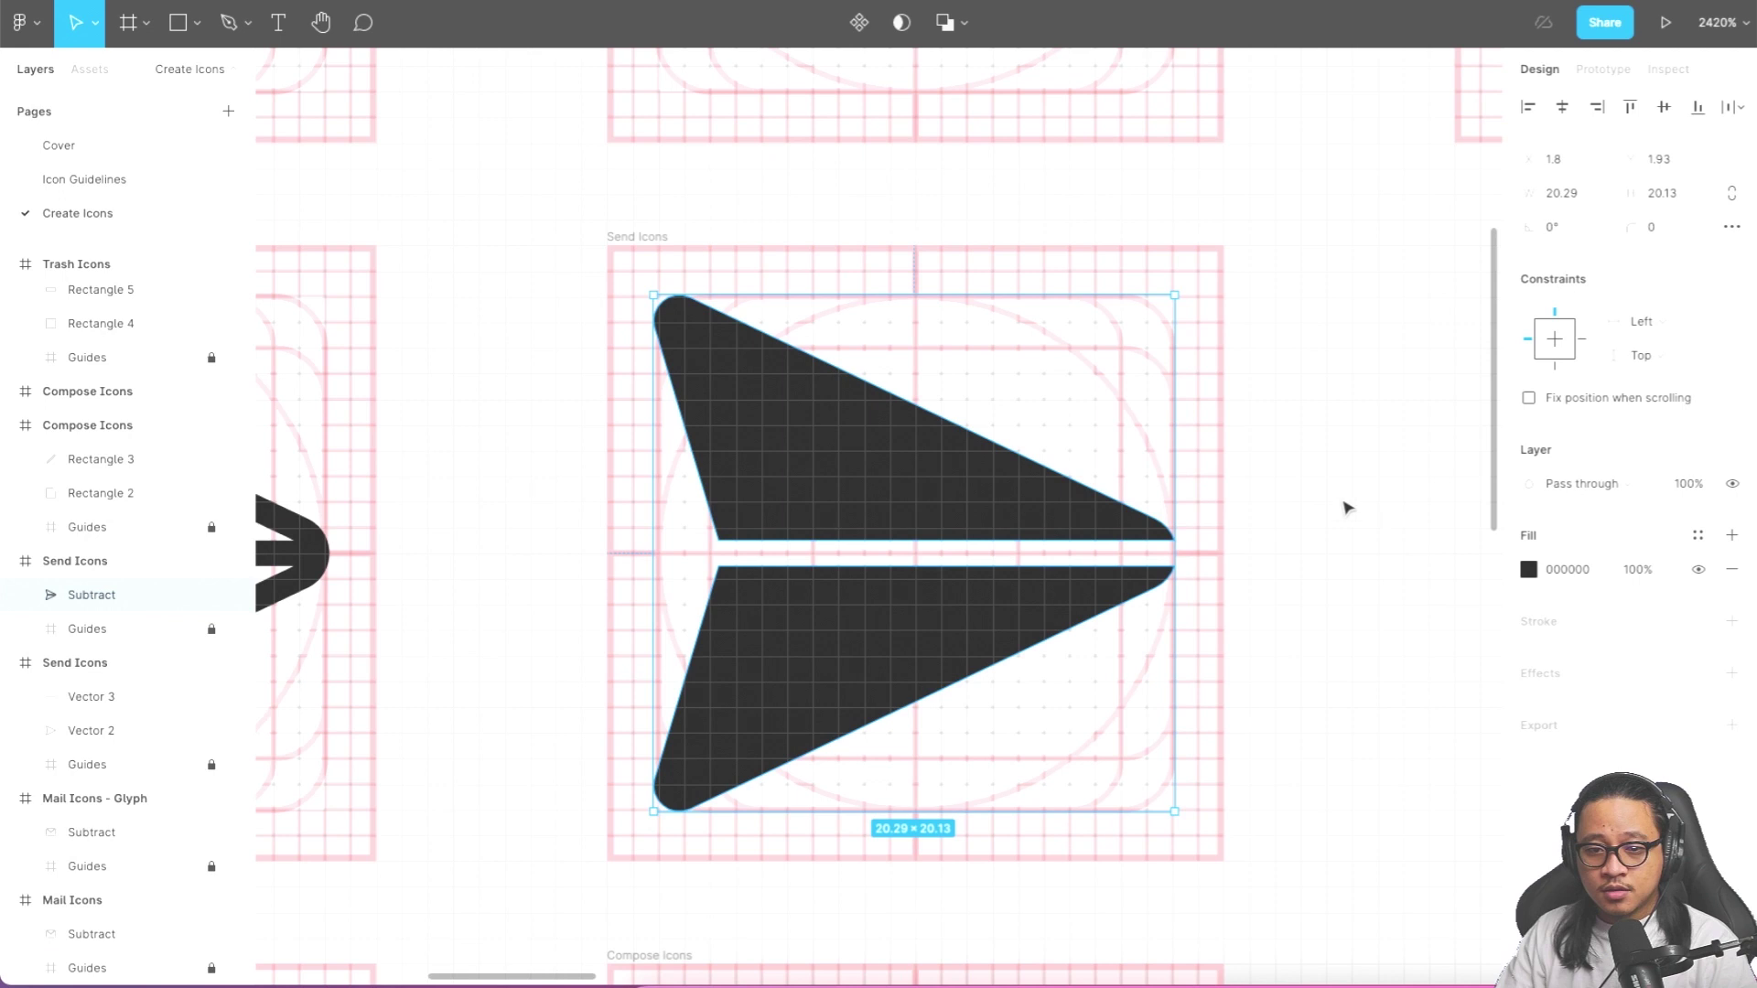
# - Flatten the subtracted paper plane in the duplicated Send Icons frame into a single vector shape
pyautogui.click(1247, 552)
pyautogui.scroll(-5, 1247, 553)
pyautogui.scroll(5, 1249, 556)
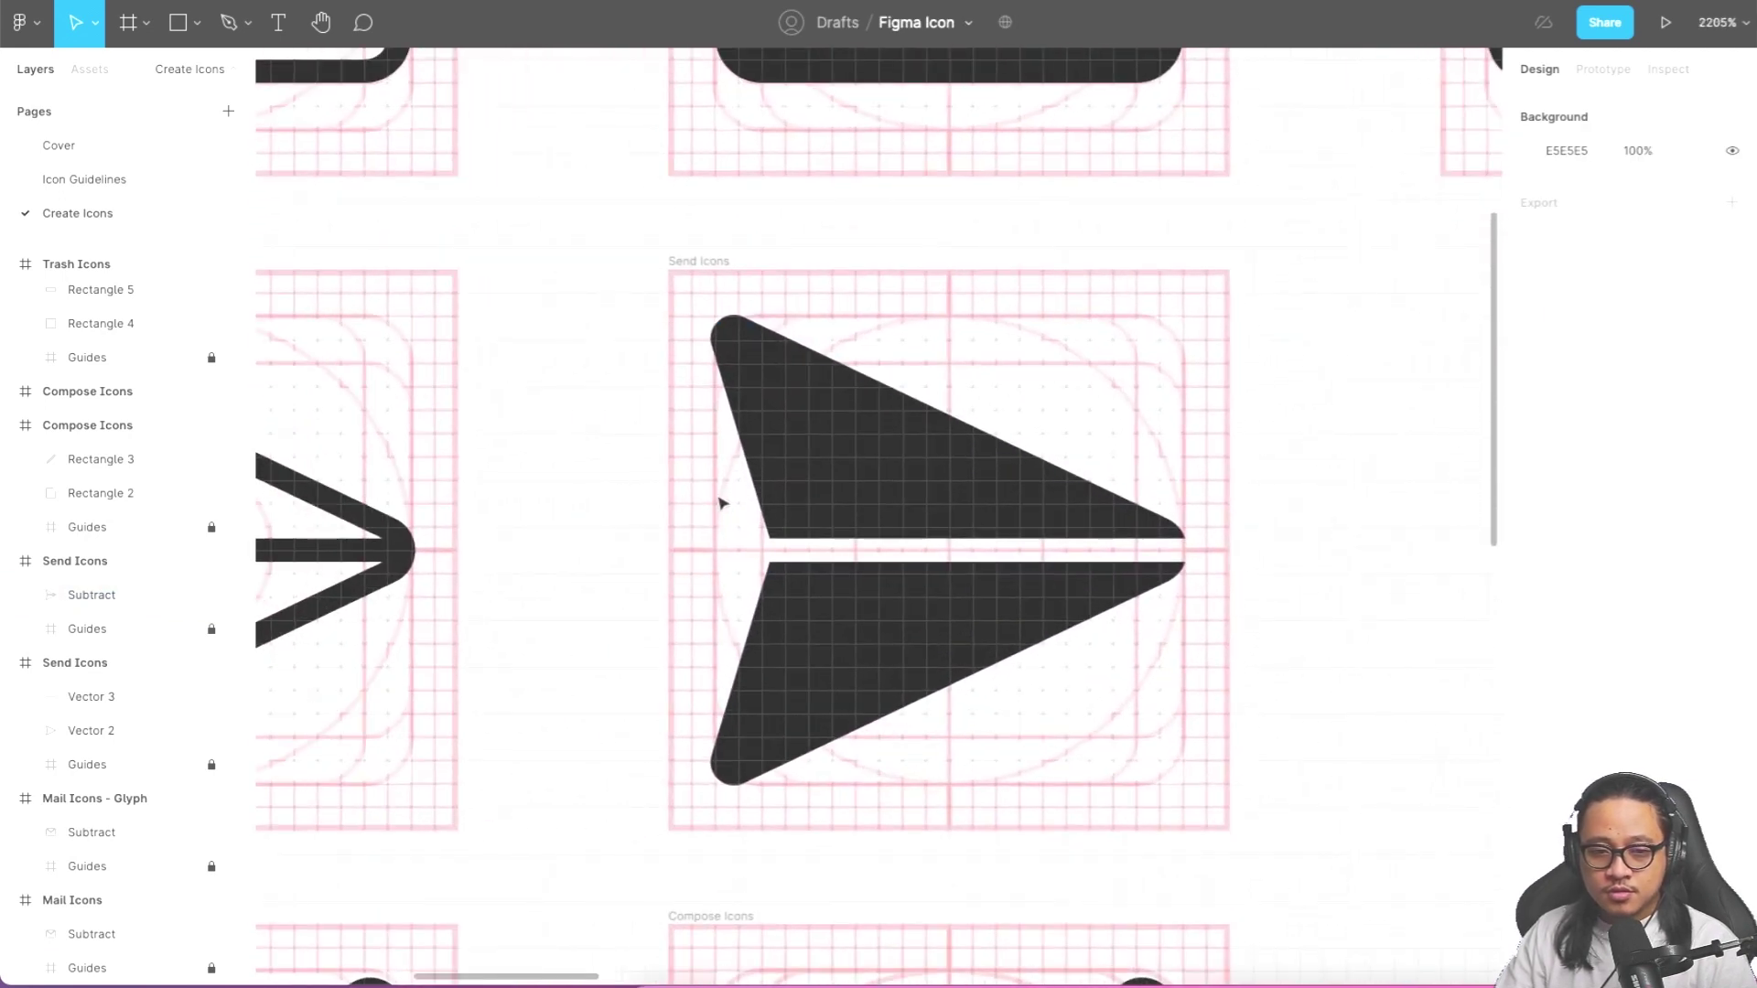
pyautogui.click(757, 443)
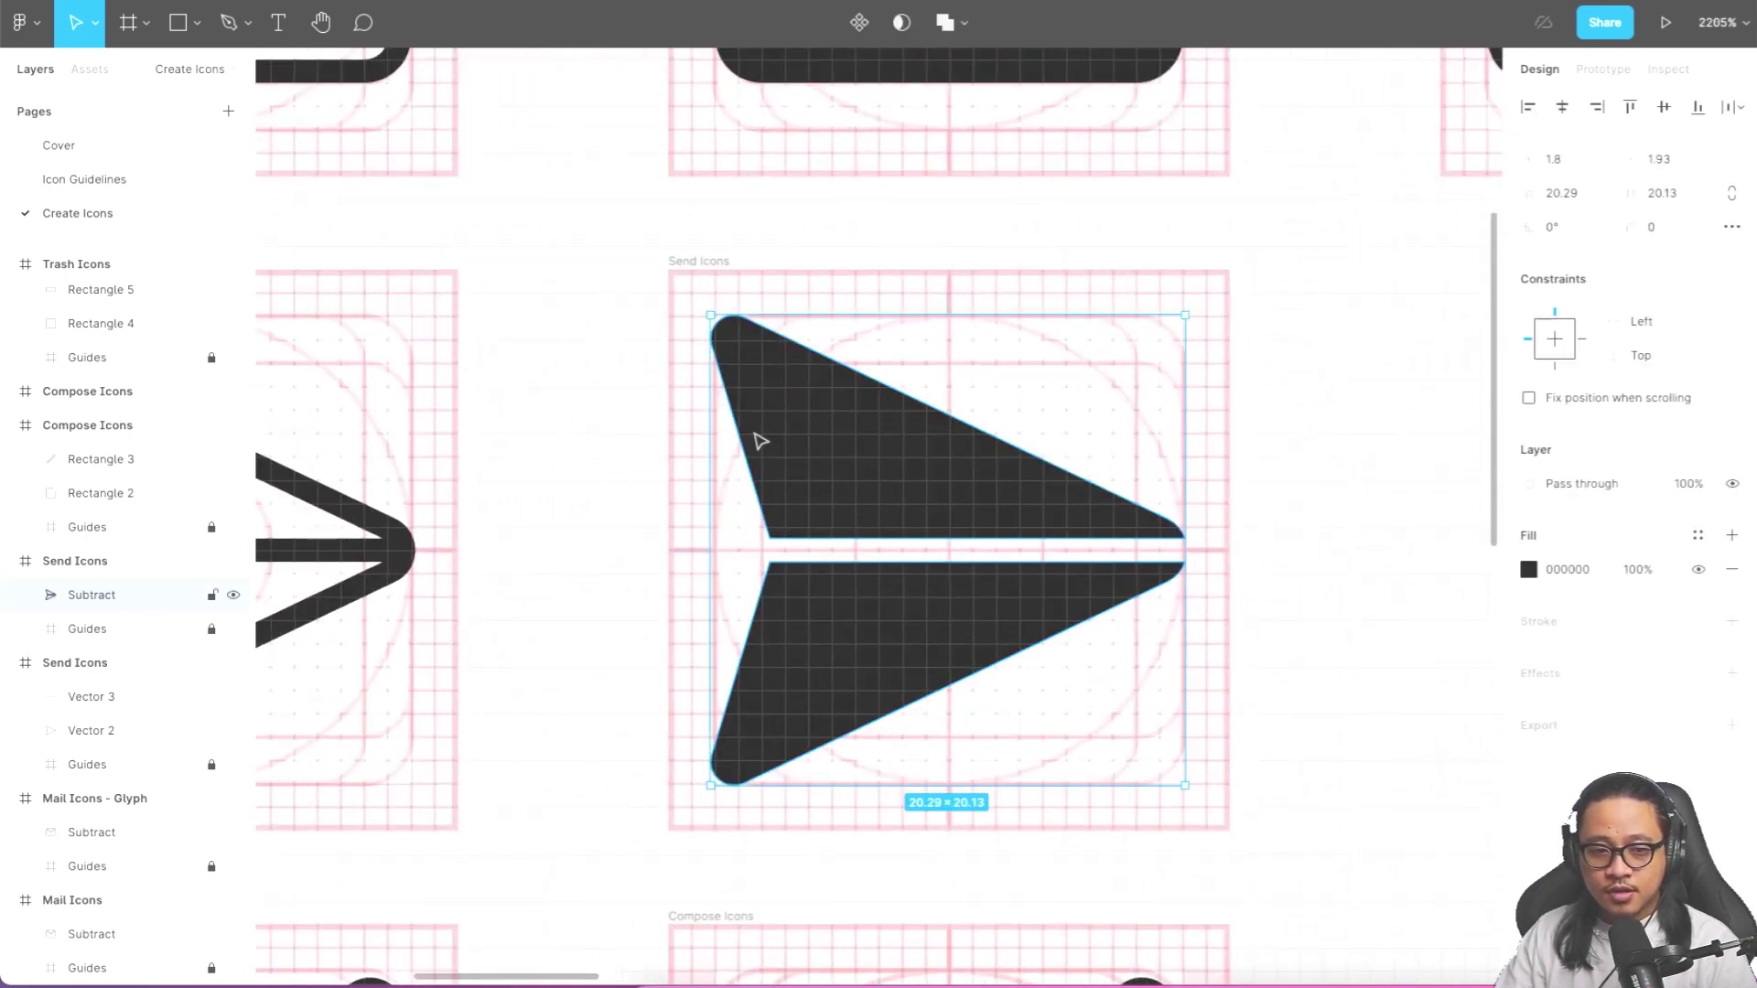
pyautogui.click(27, 595)
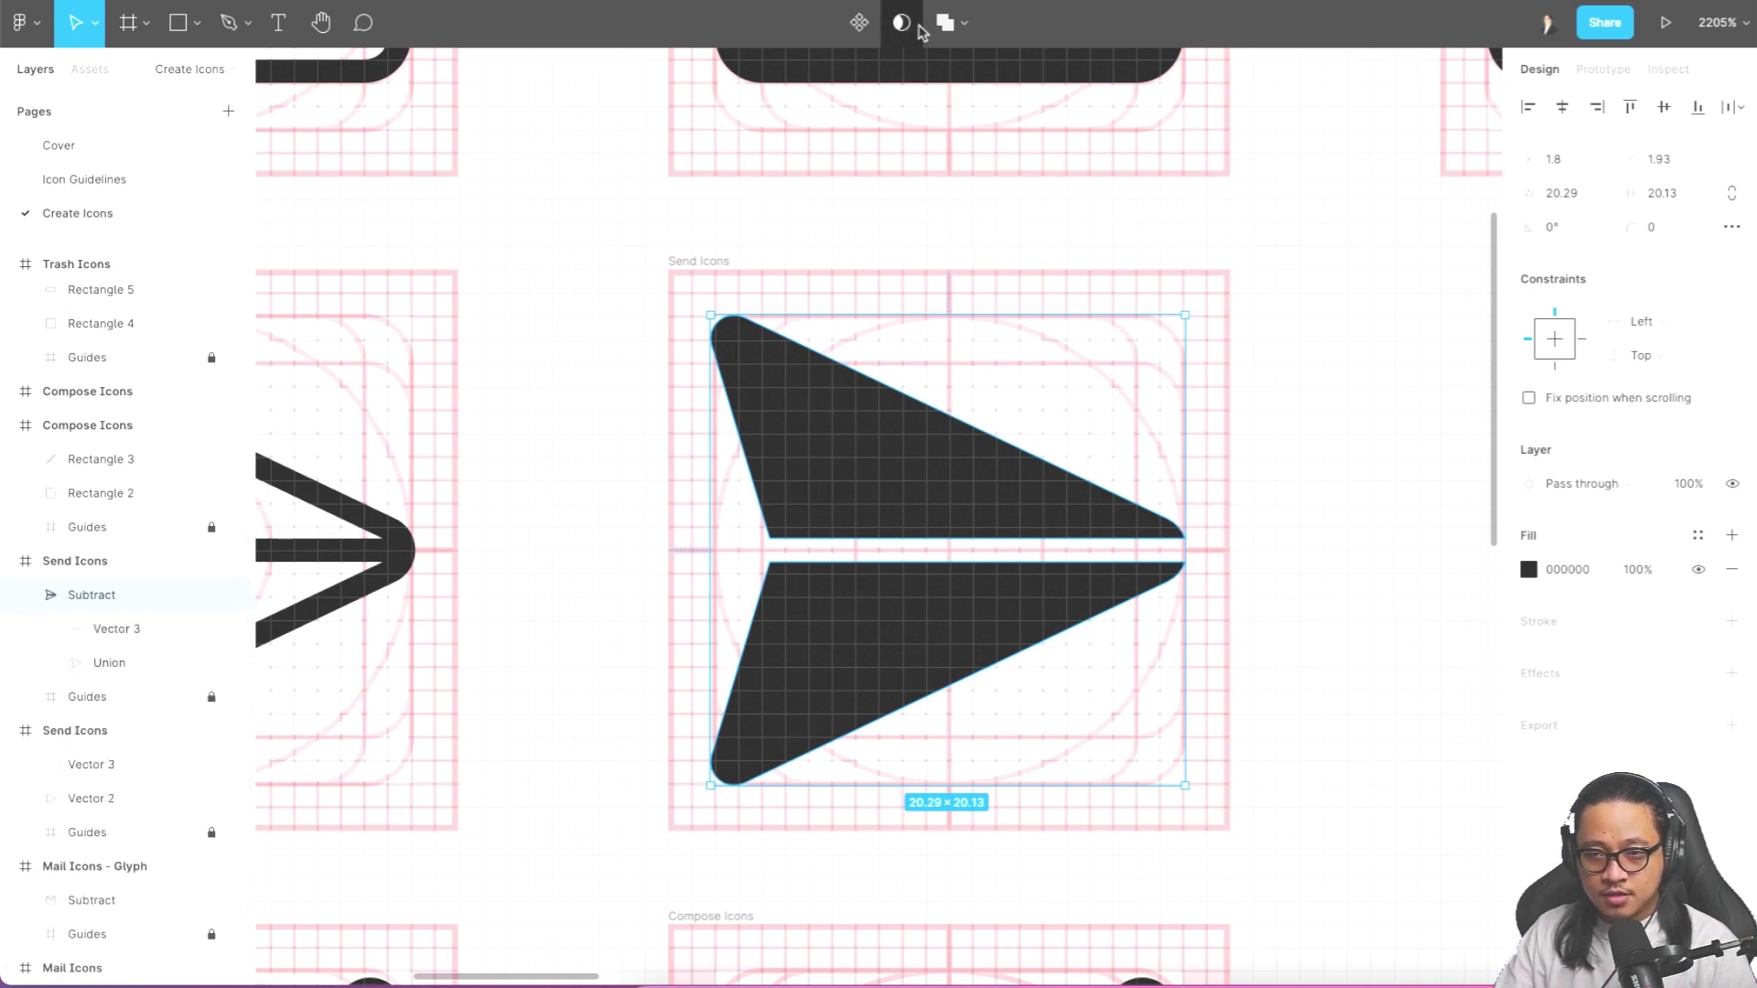
pyautogui.click(946, 23)
pyautogui.hotkey('ctrl', 'z')
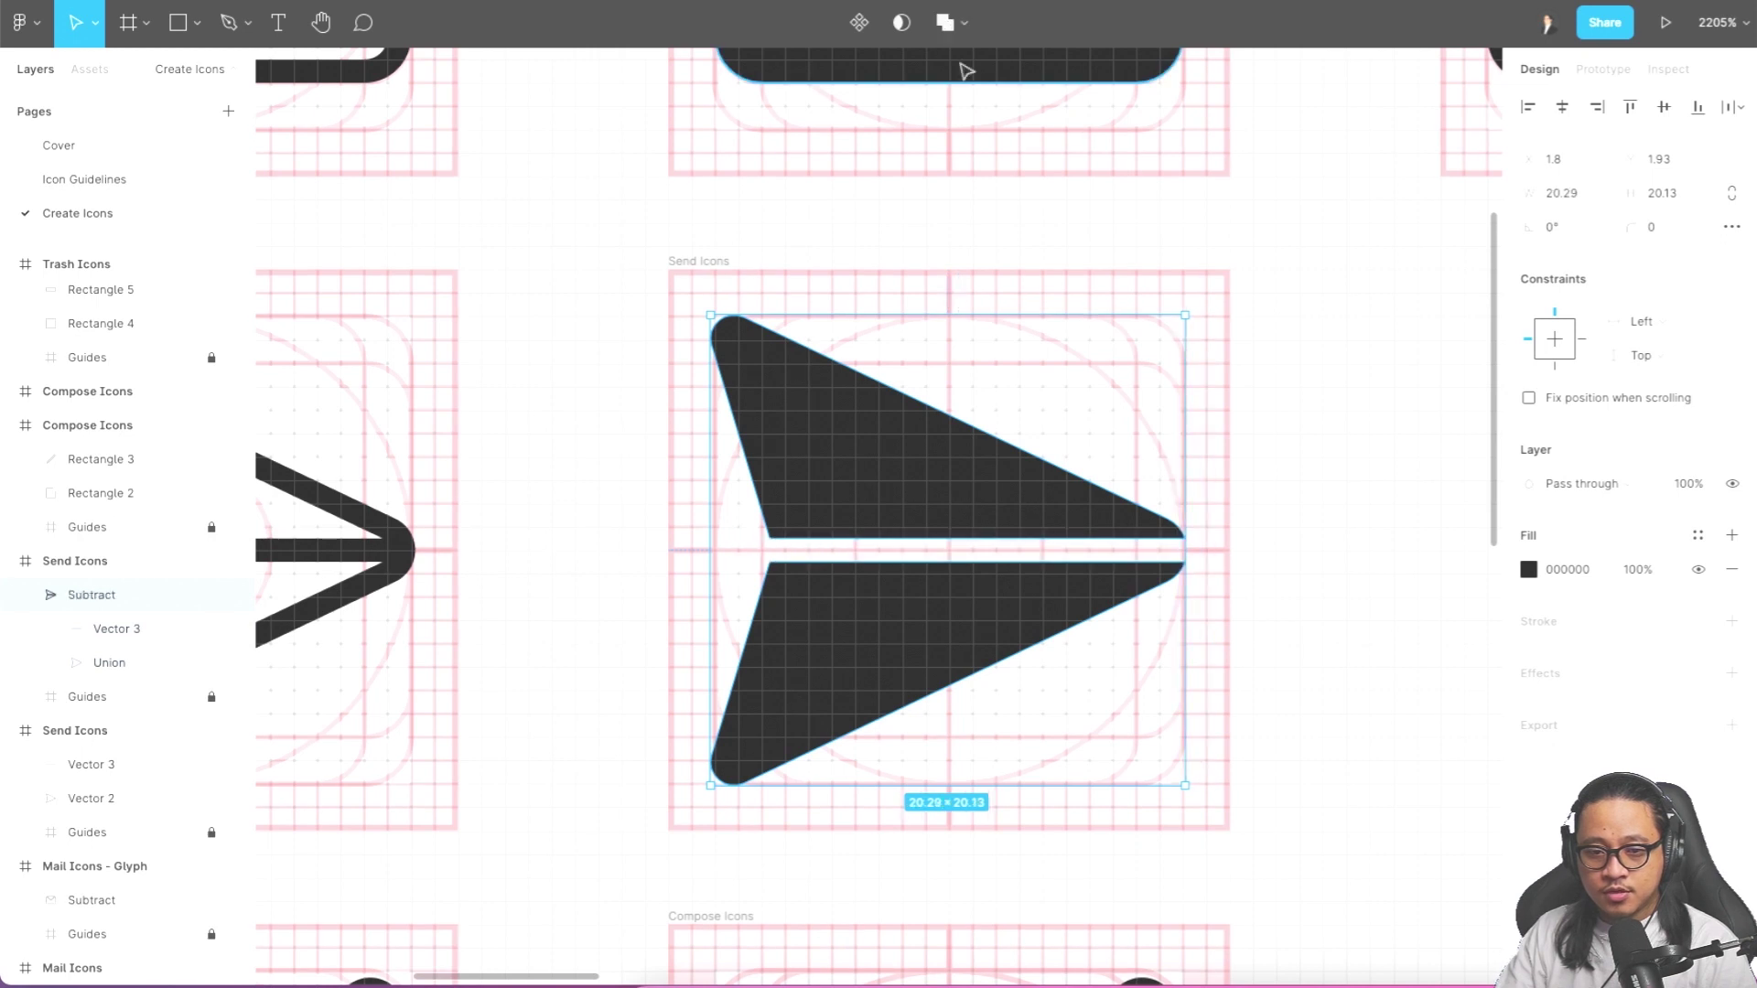
pyautogui.rightClick(906, 471)
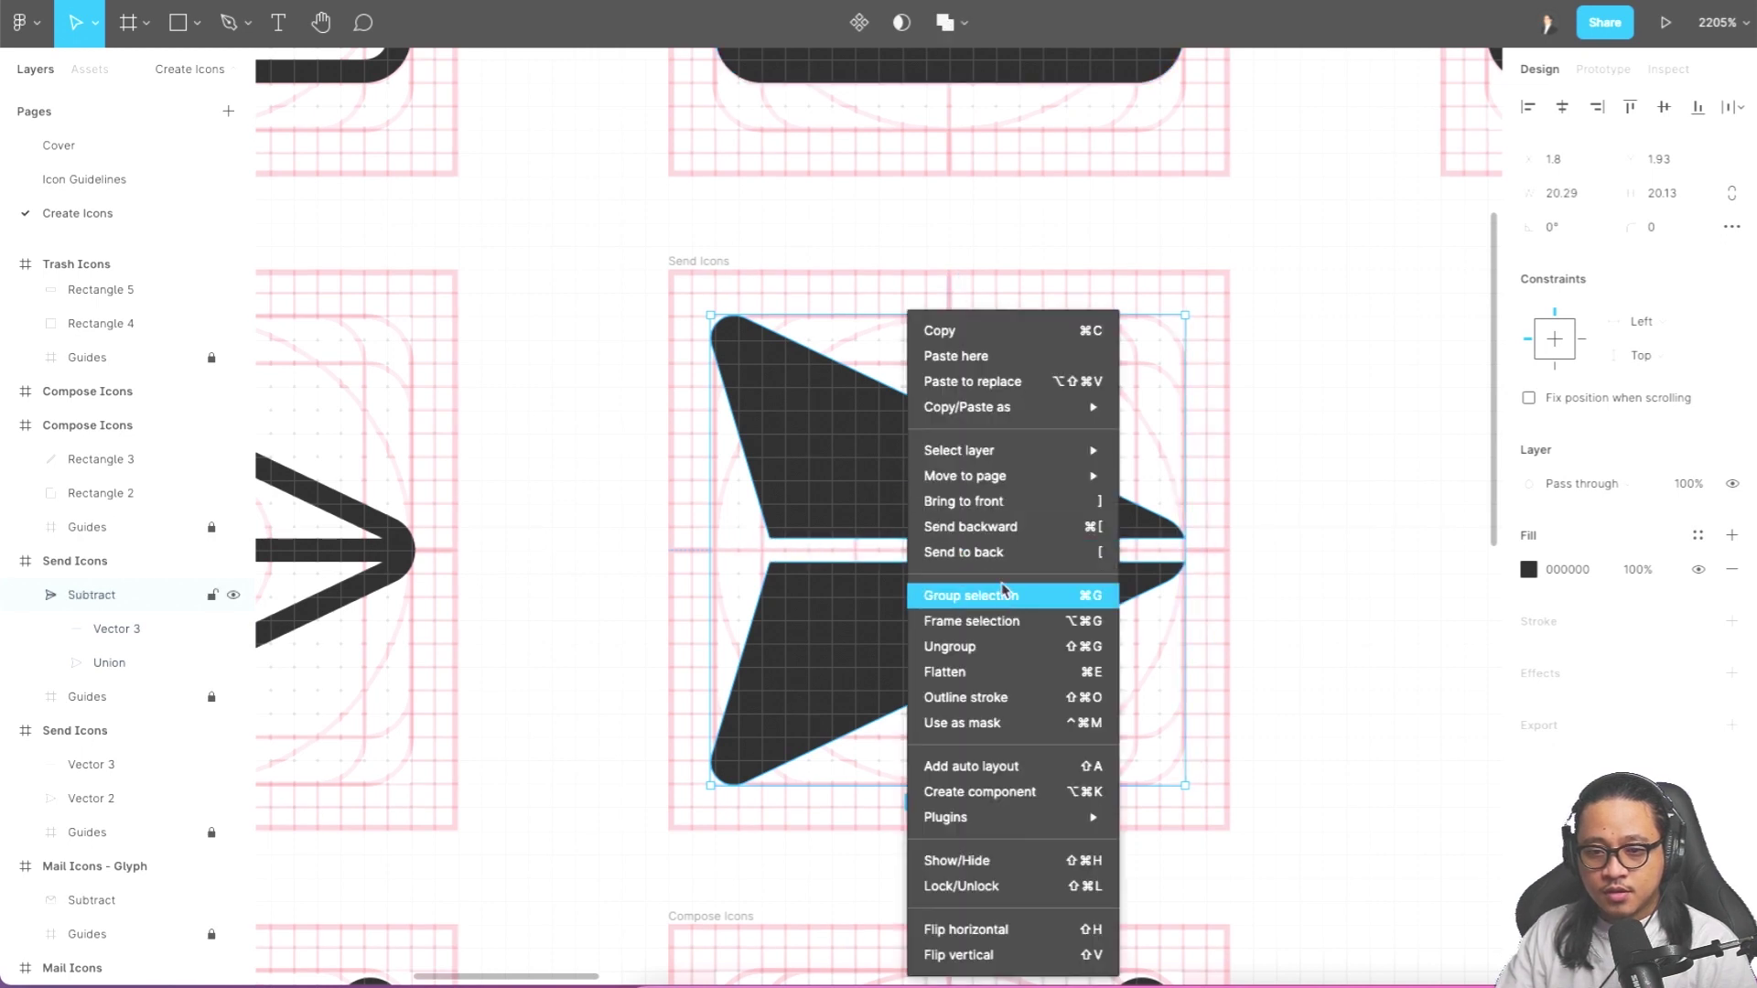
pyautogui.click(1058, 674)
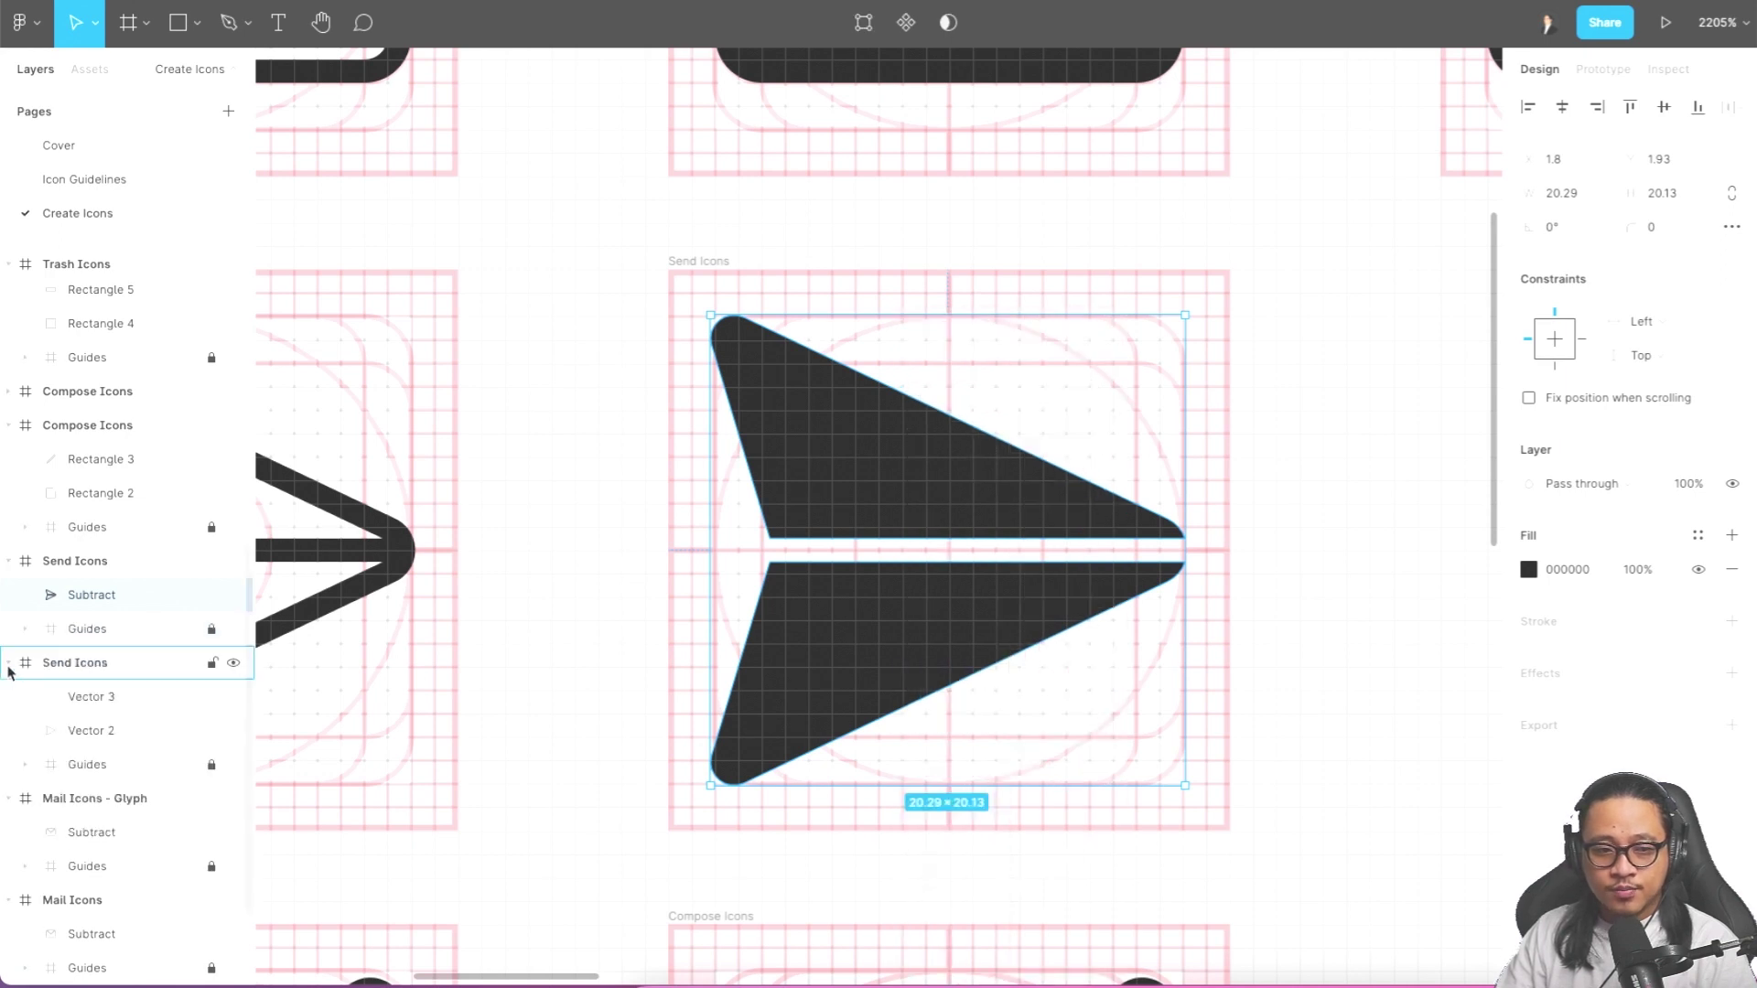
# - Give the pencil in the duplicated Compose Icons frame a solid 000000 fill
pyautogui.press('n')
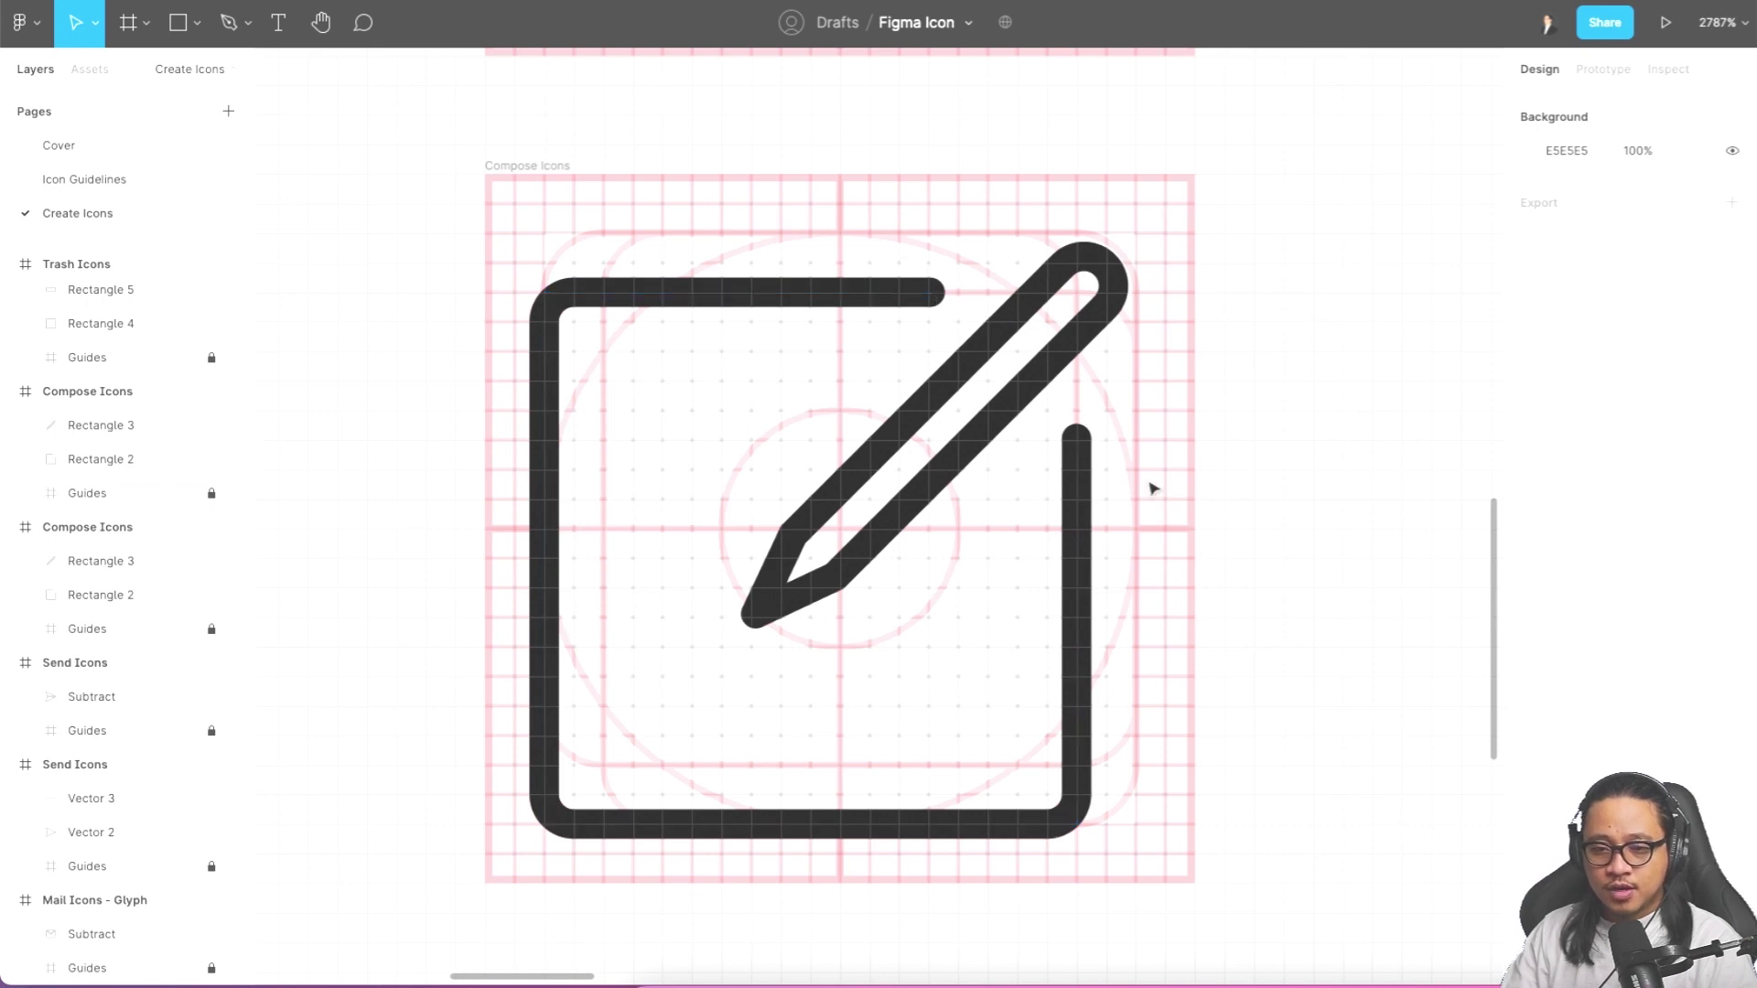
pyautogui.click(1112, 289)
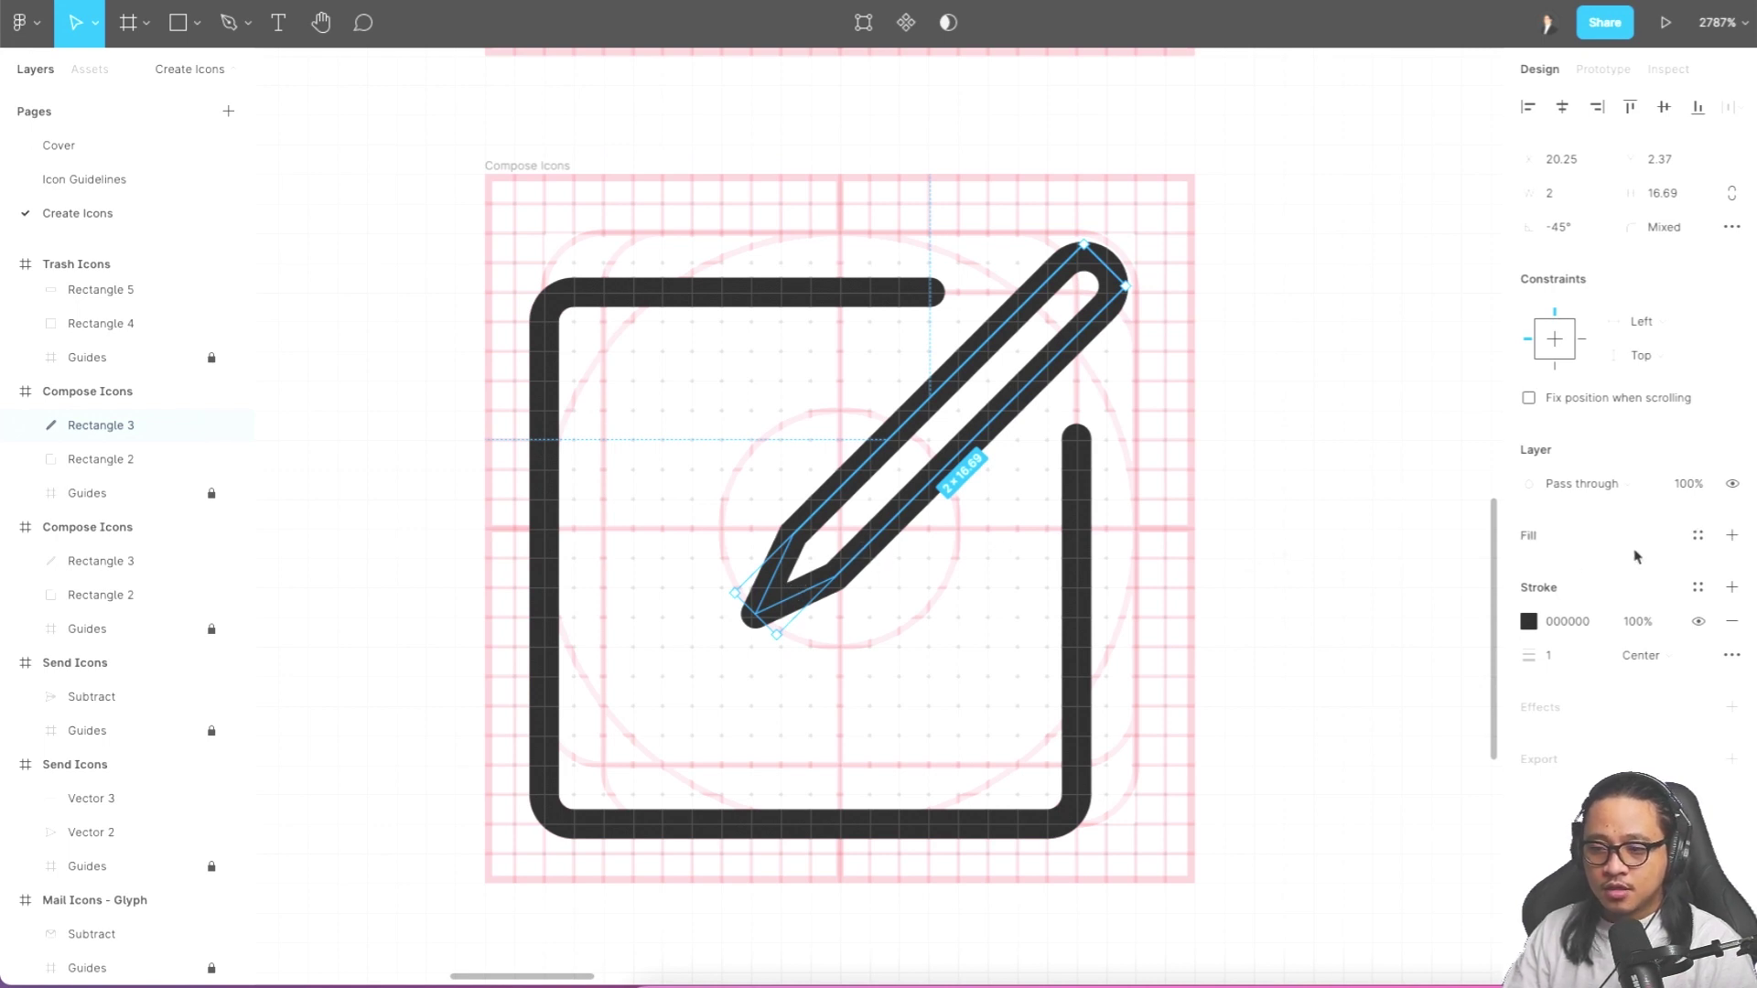
pyautogui.click(1731, 537)
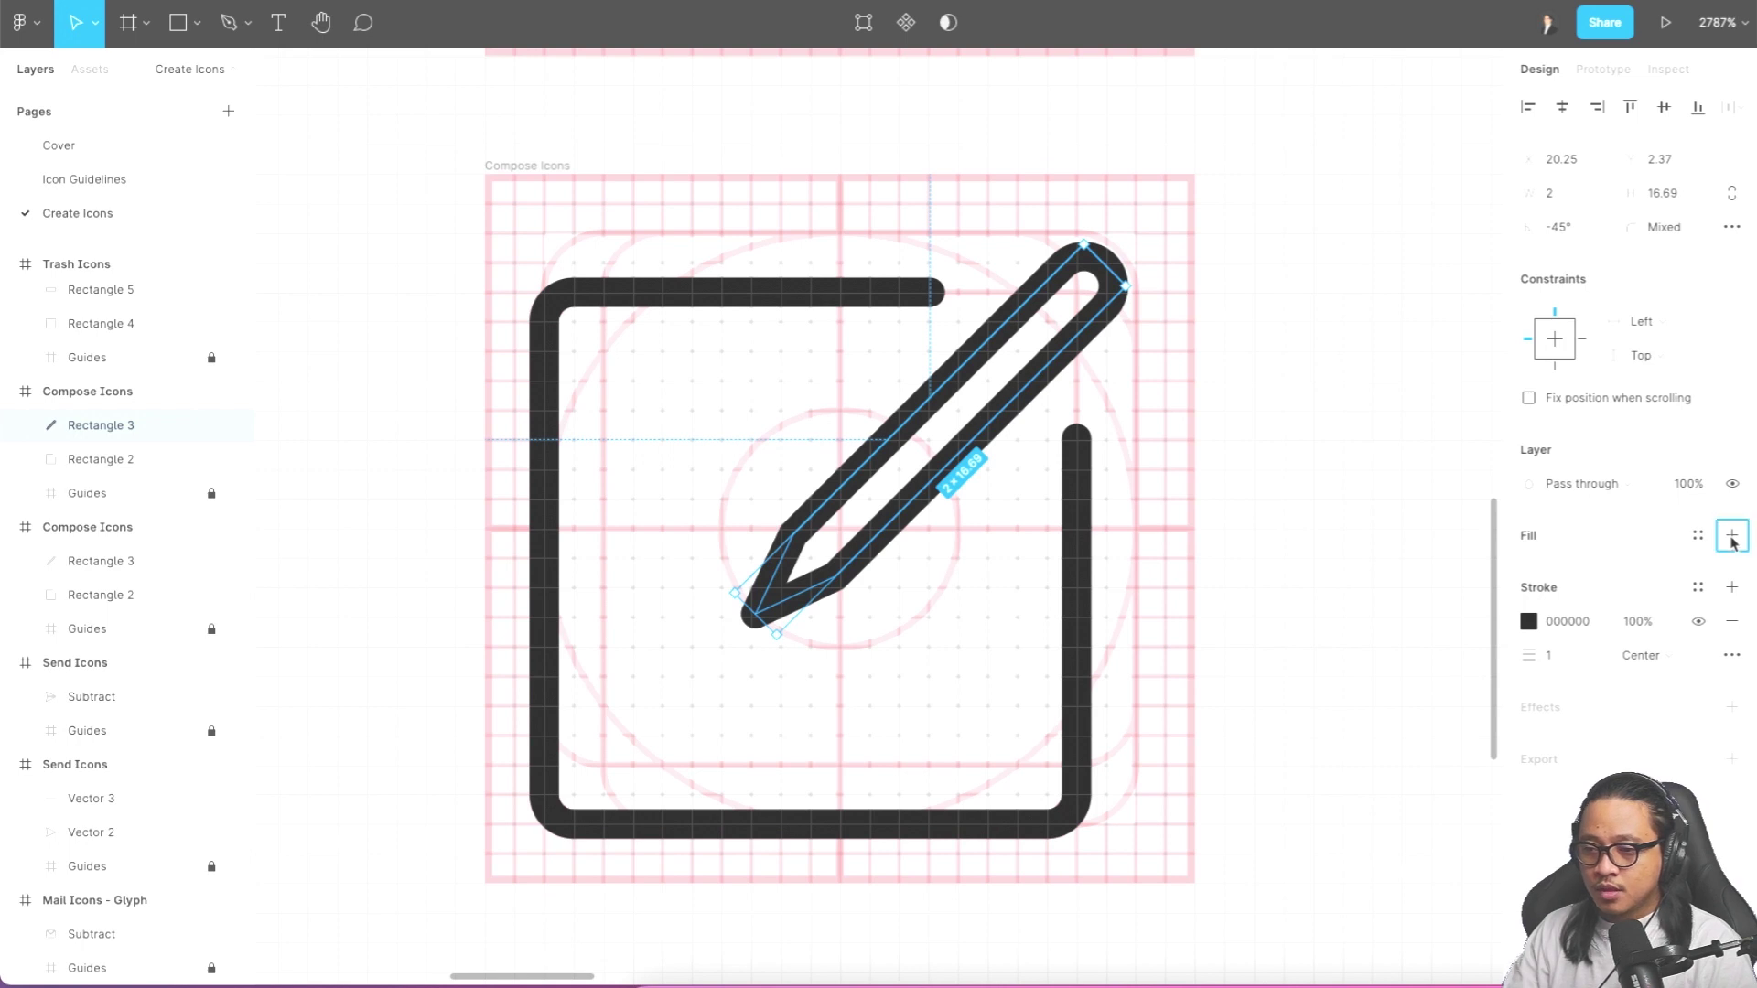
pyautogui.click(1528, 569)
pyautogui.moveTo(1419, 616); pyautogui.dragTo(1137, 817)
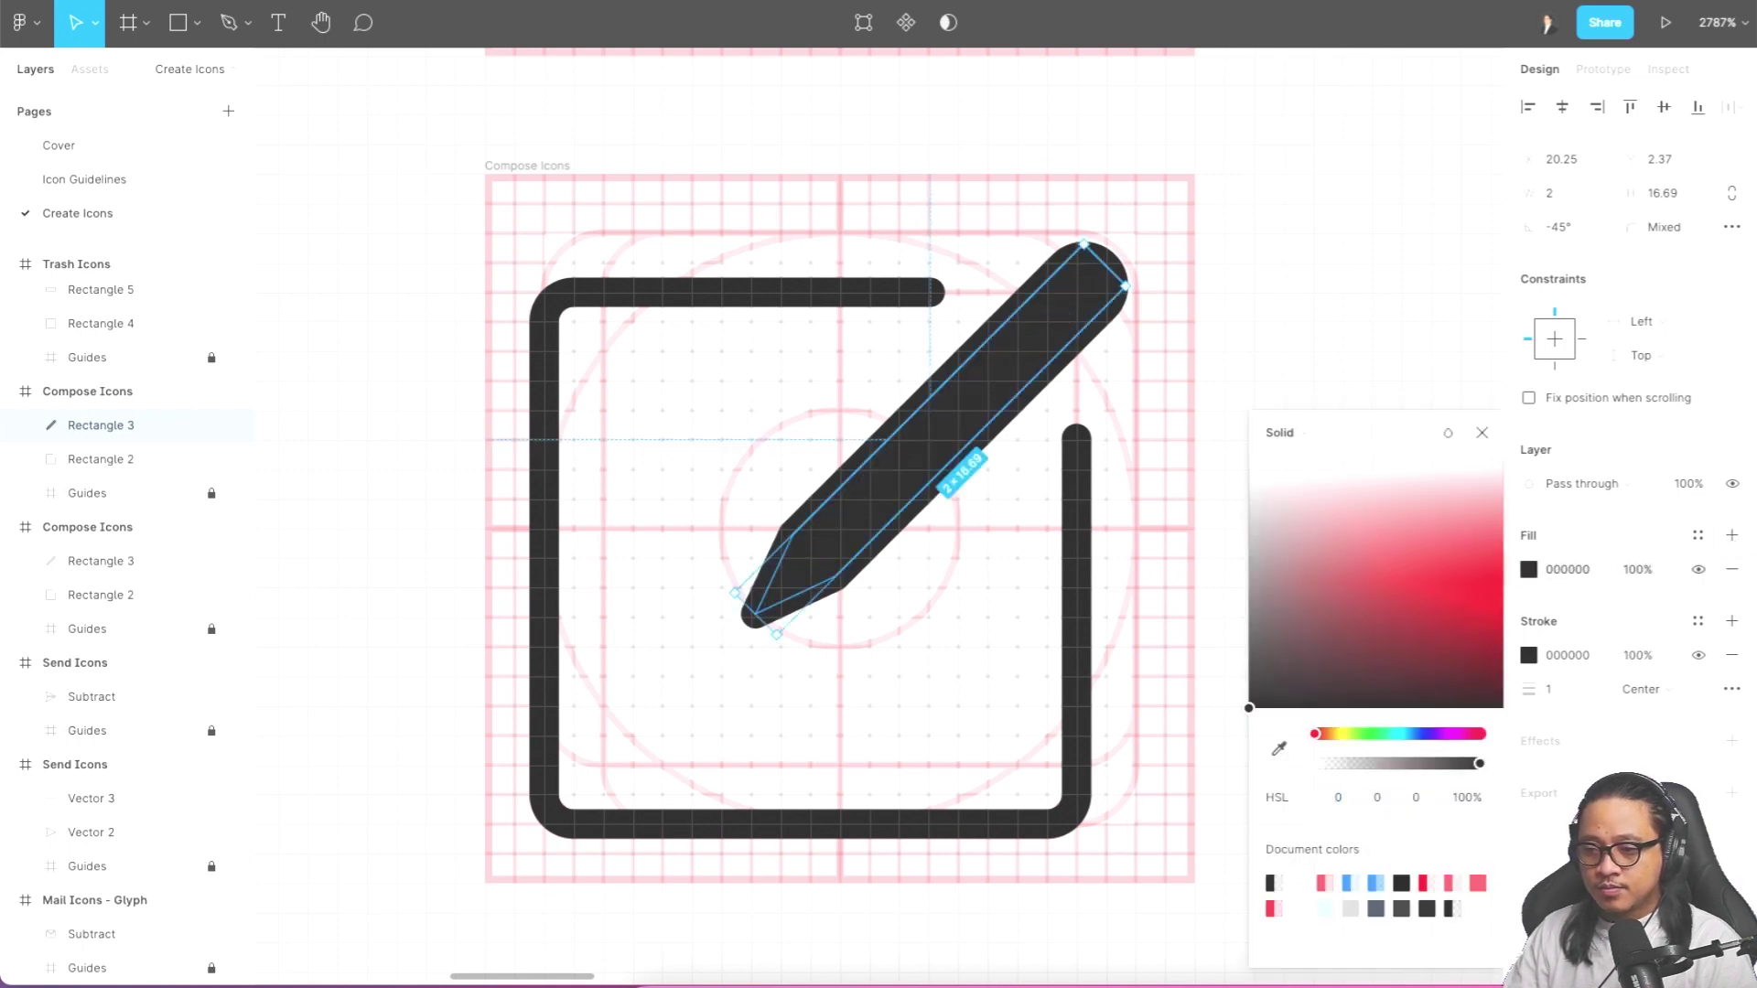
pyautogui.click(1482, 441)
pyautogui.click(1237, 382)
# - Outline the pencil's stroke and unite it with the filled pencil shape using a Union
pyautogui.click(1102, 309)
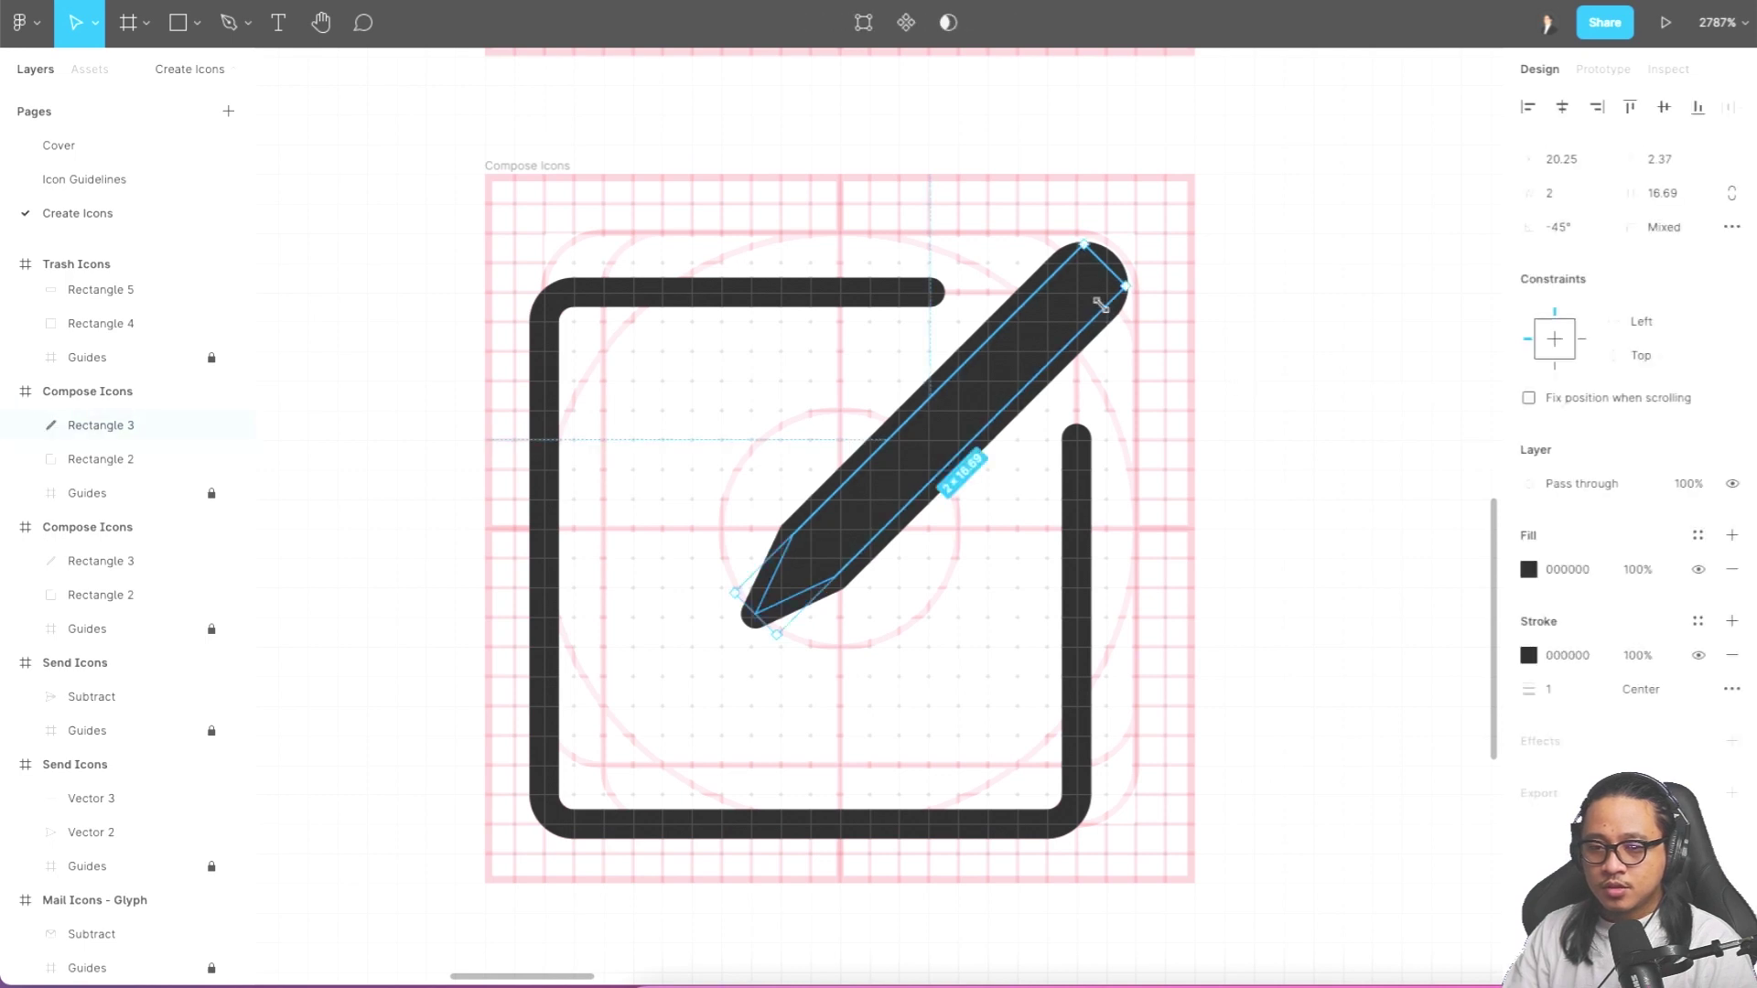
pyautogui.rightClick(1041, 361)
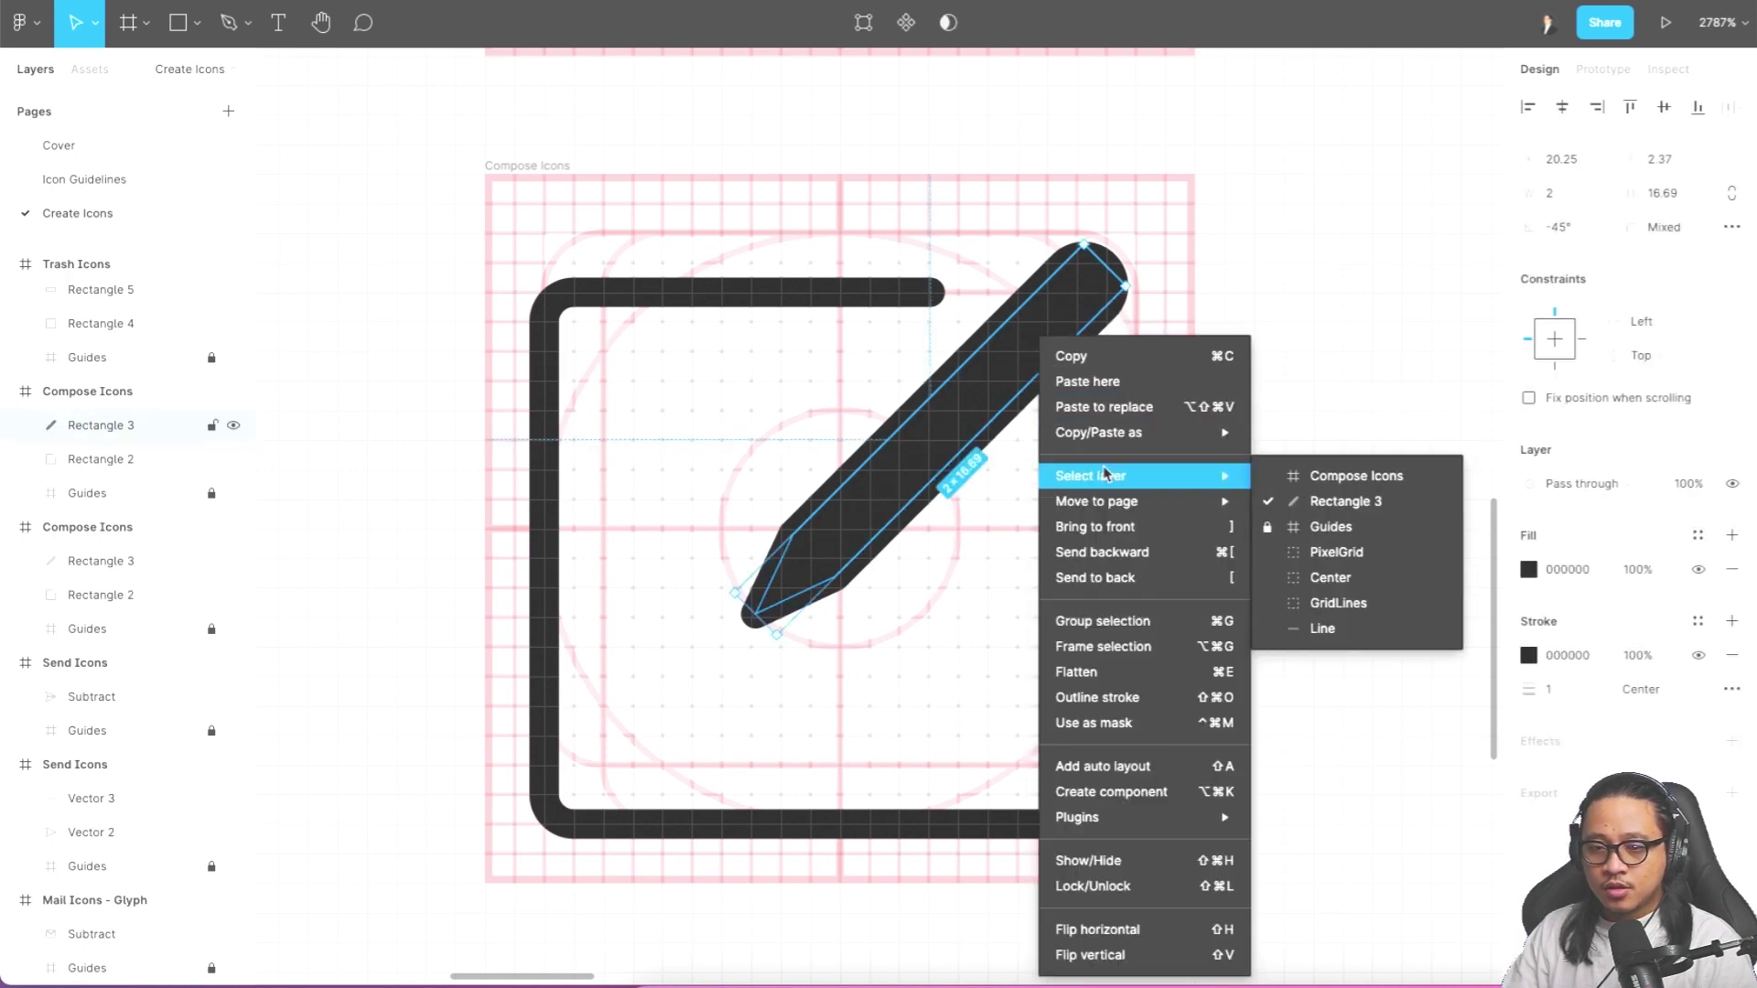
pyautogui.click(1149, 699)
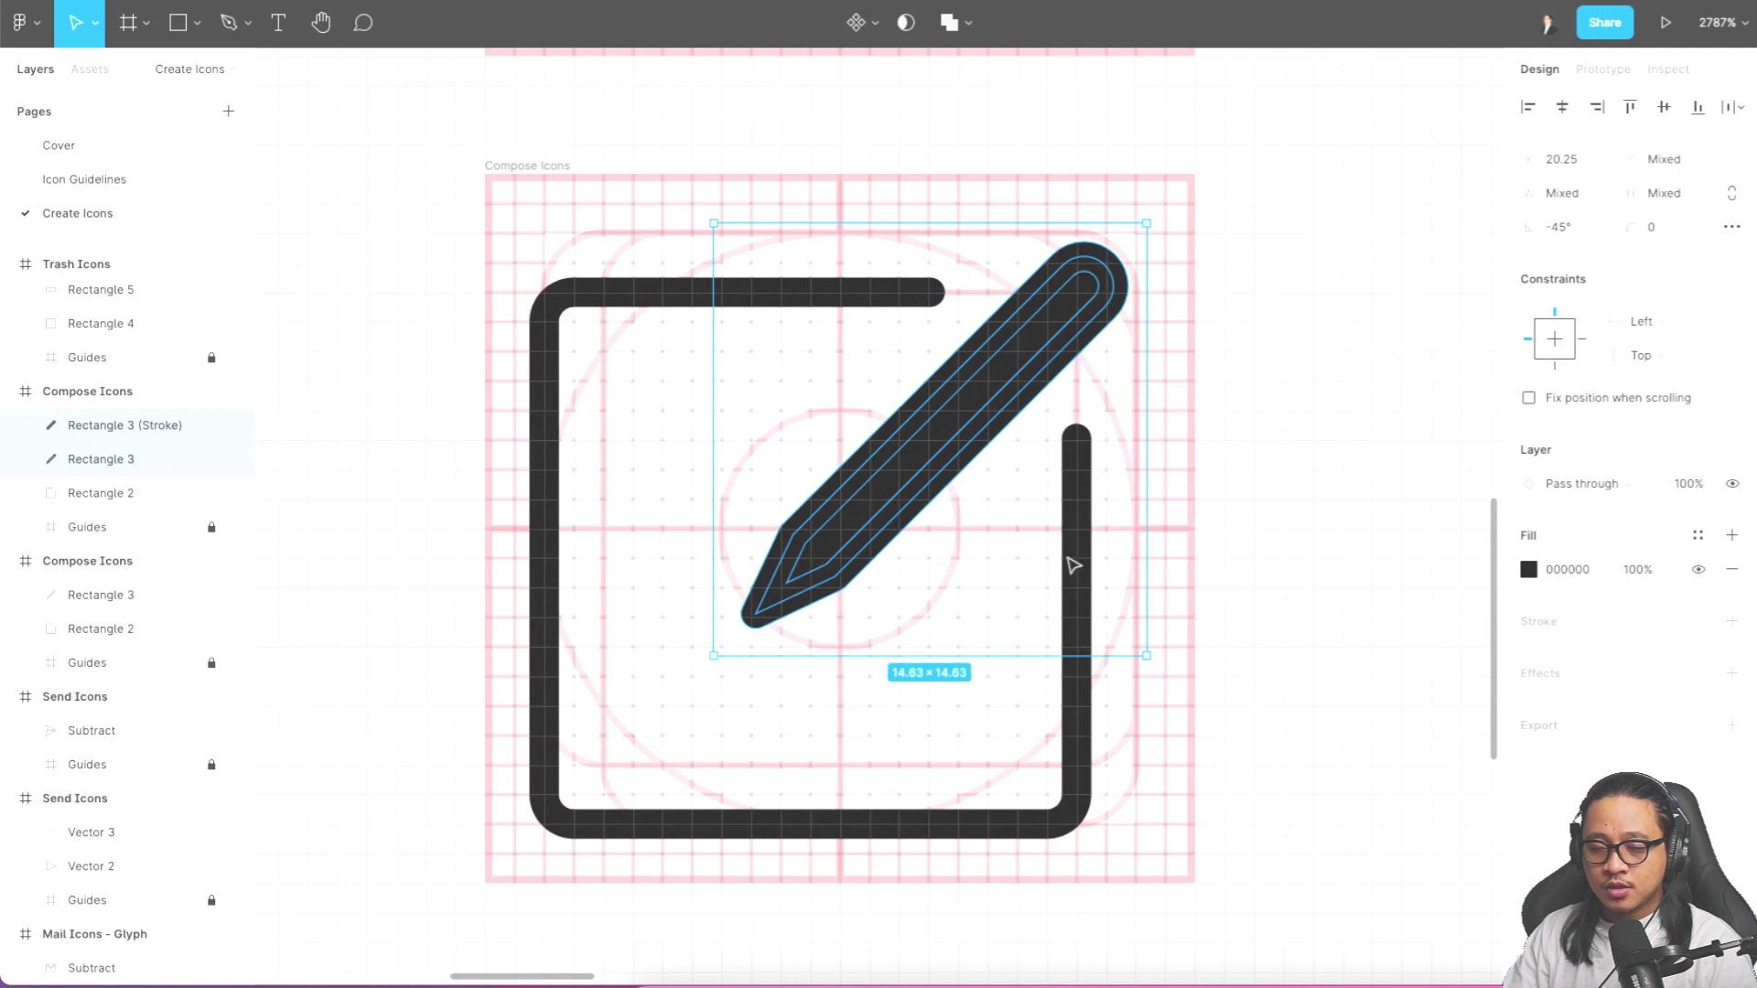
pyautogui.click(947, 21)
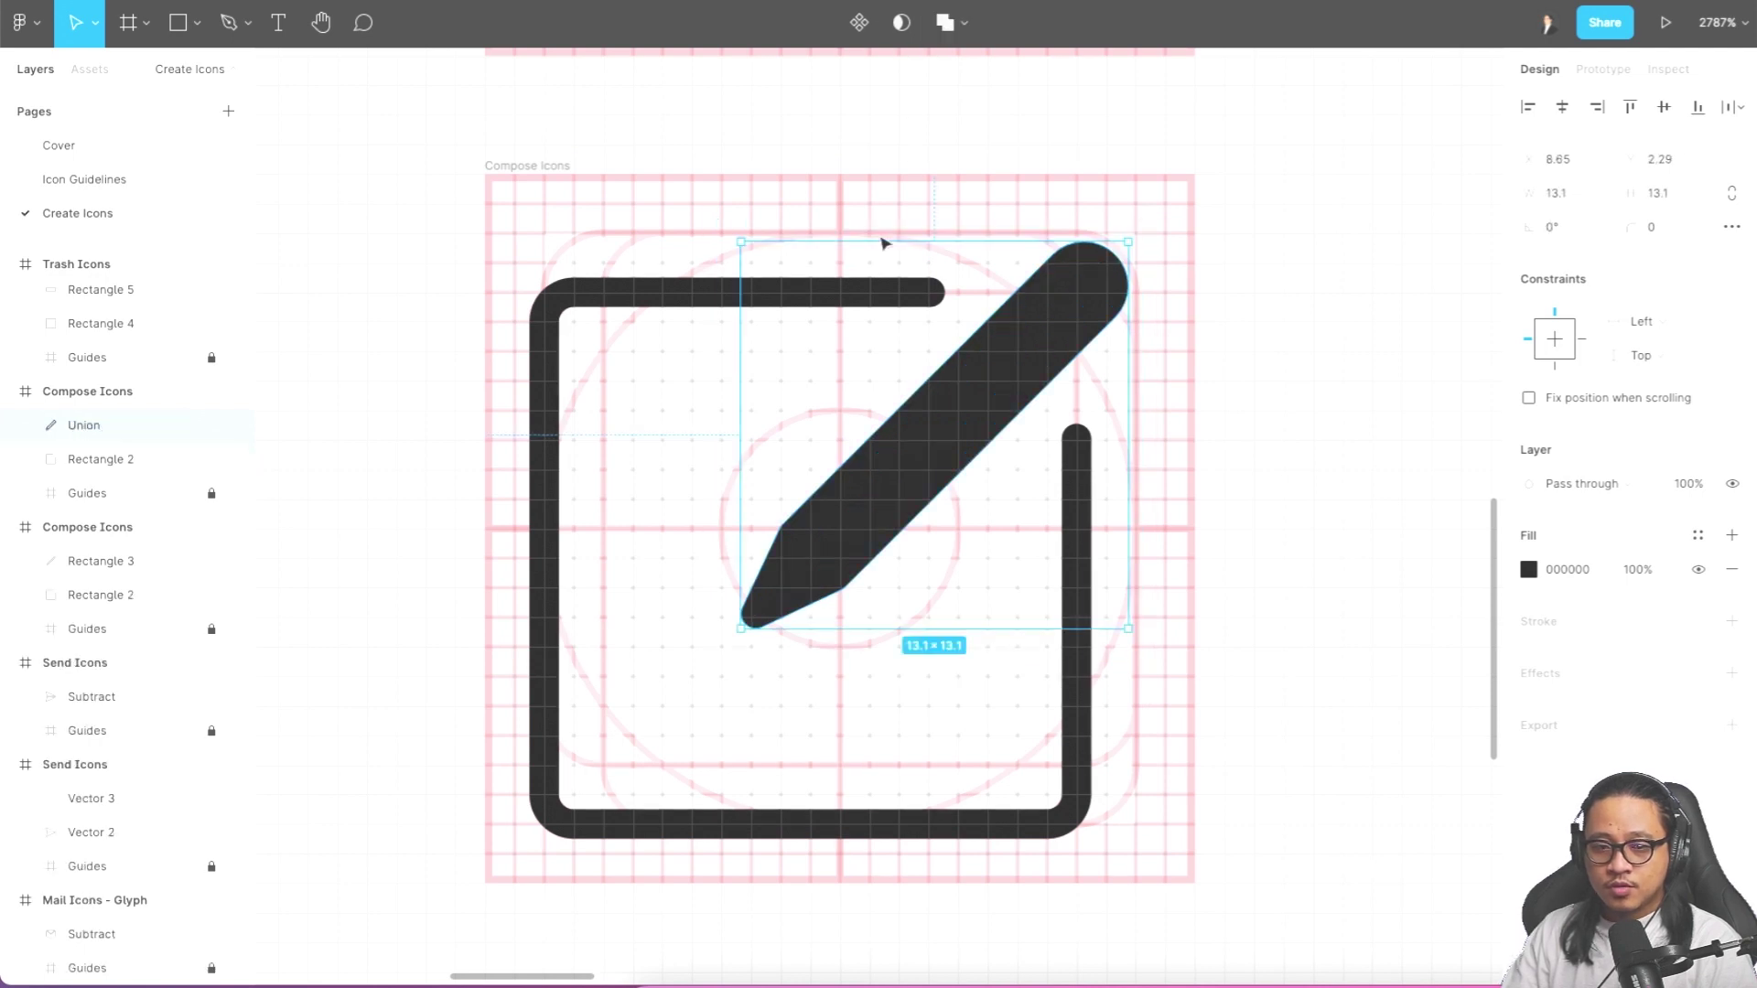
# - Unite the filled pencil with the open square outline and flatten the result into a single vector shape
pyautogui.click(847, 293)
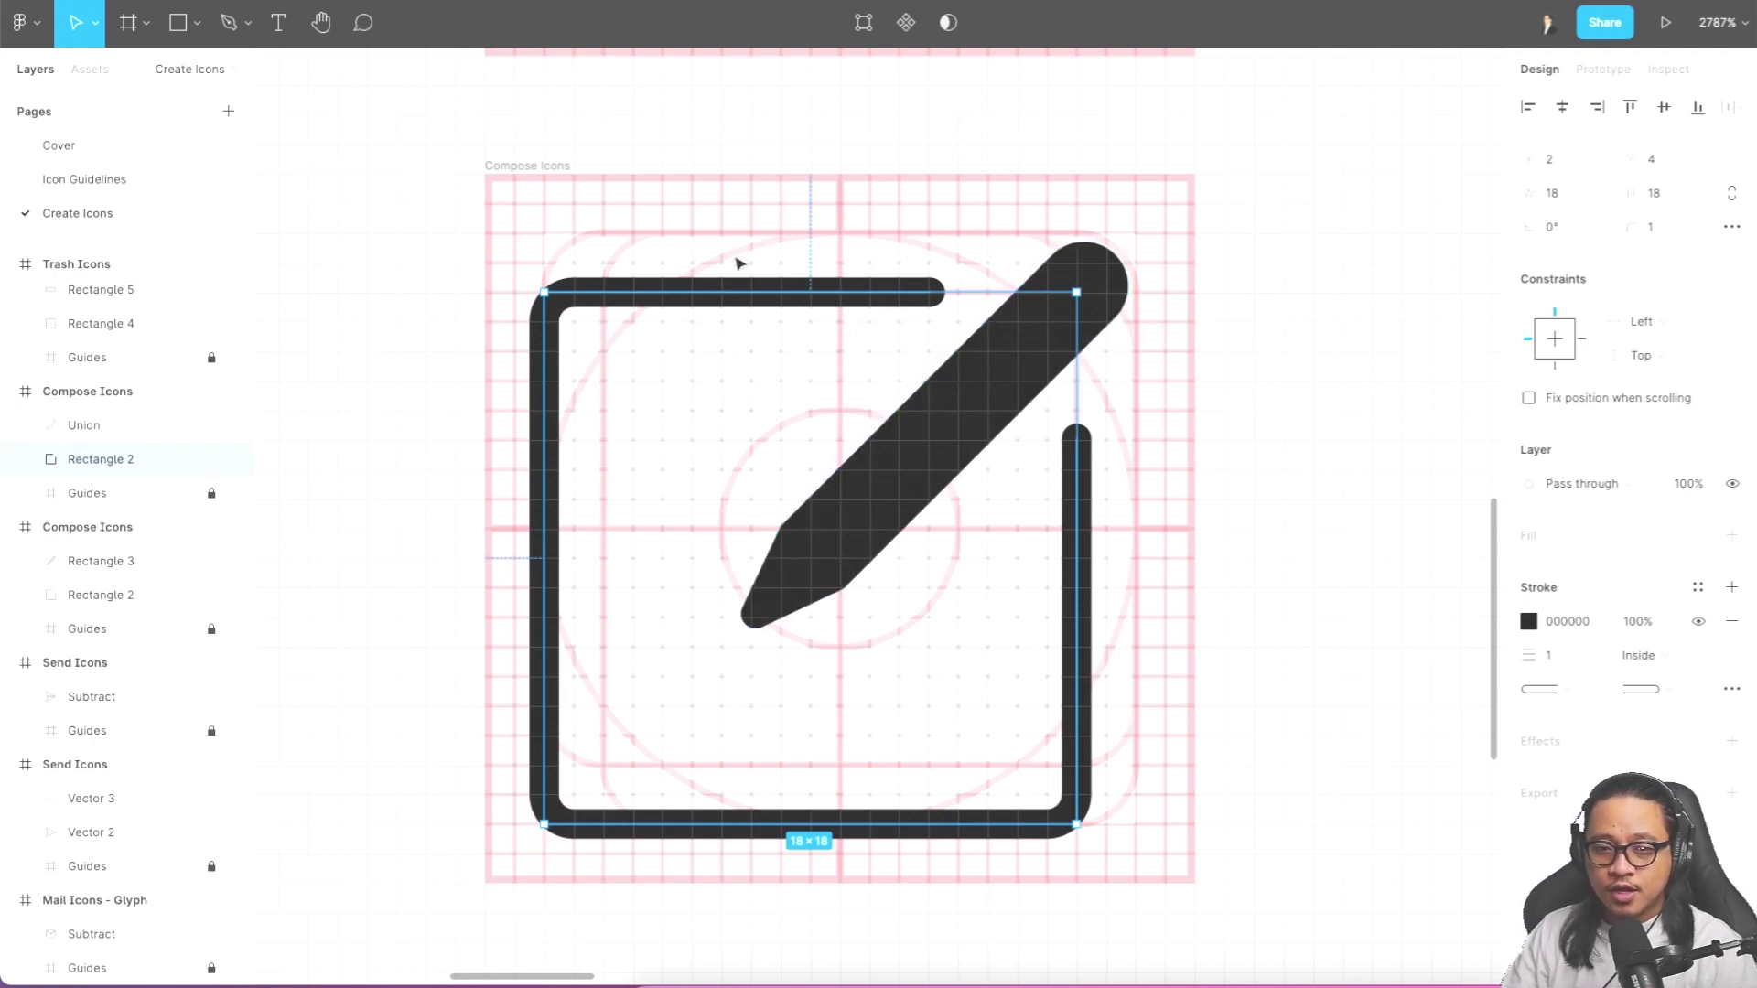
pyautogui.moveTo(1169, 193); pyautogui.dragTo(740, 492)
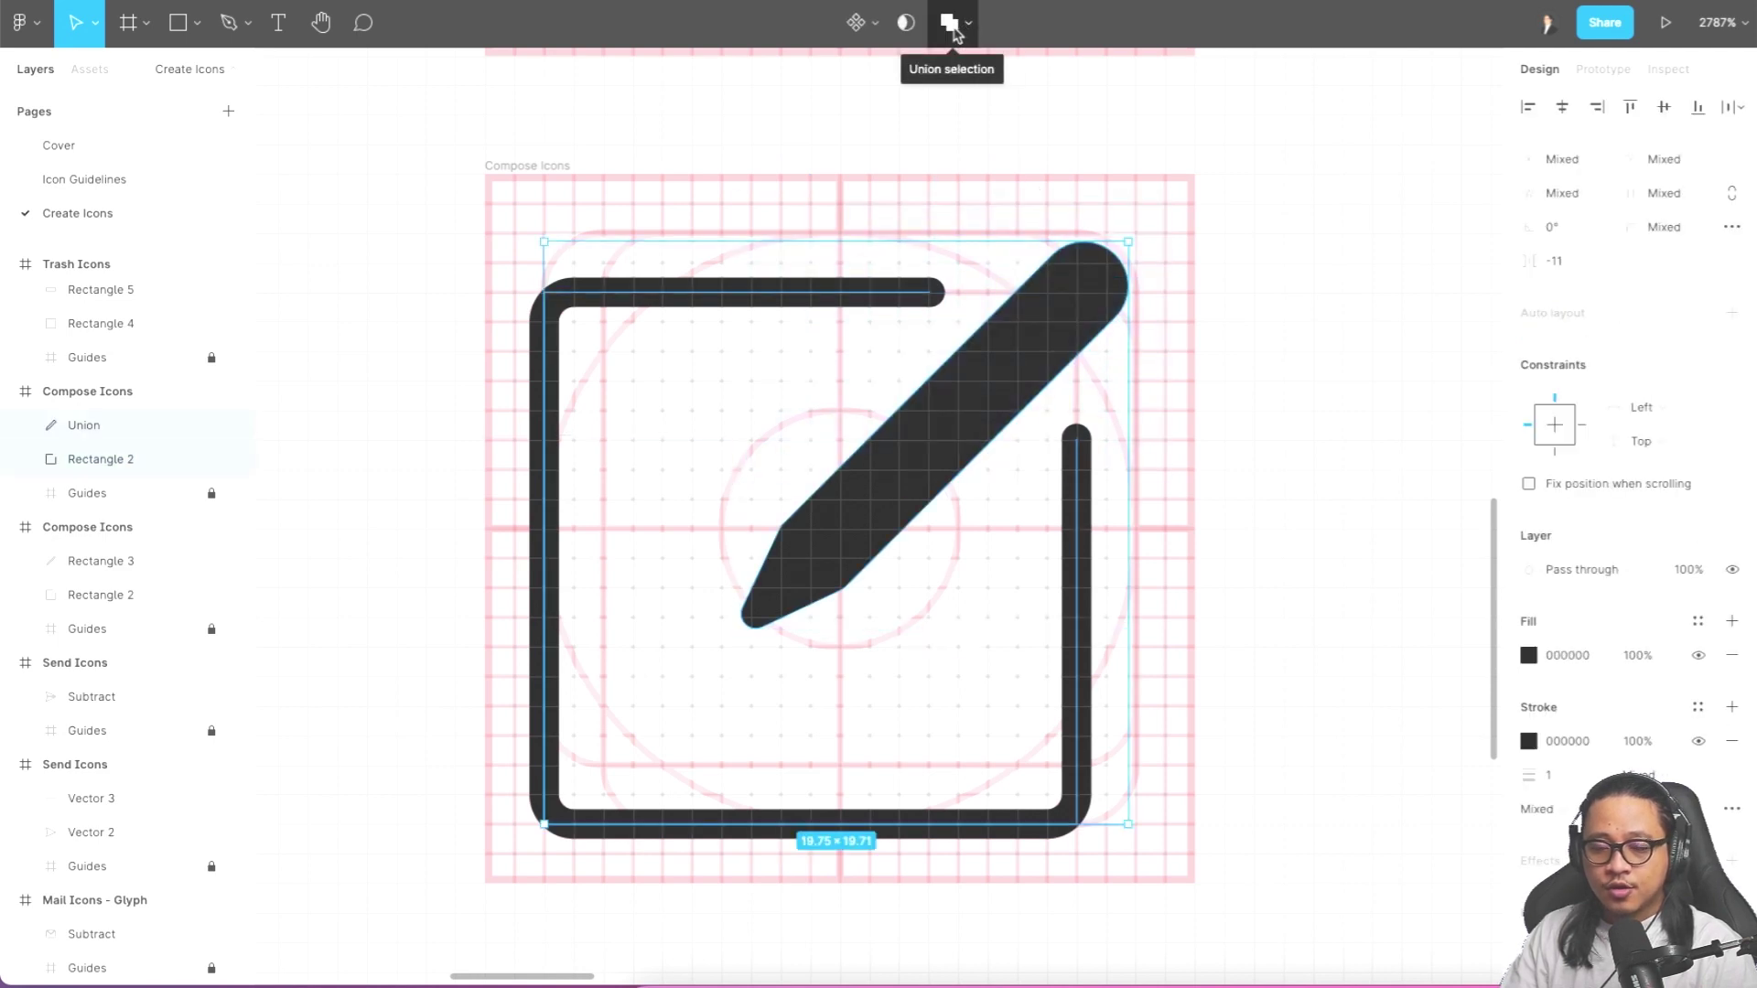
pyautogui.click(952, 27)
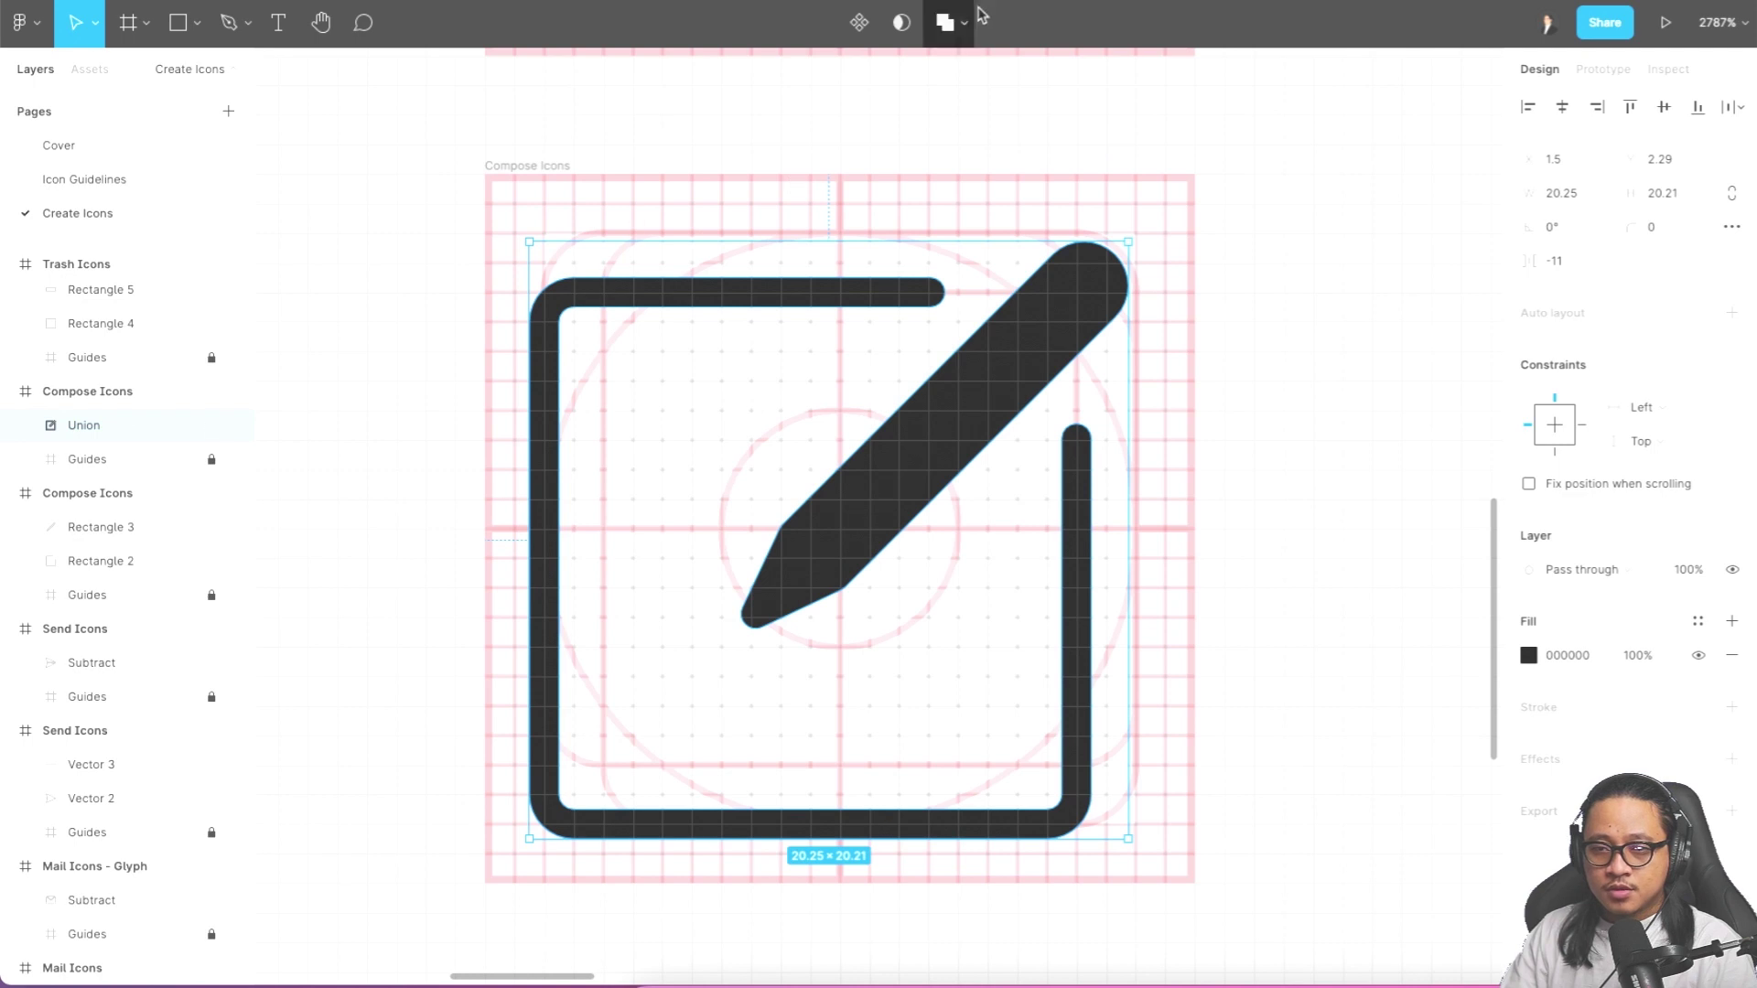
pyautogui.click(27, 424)
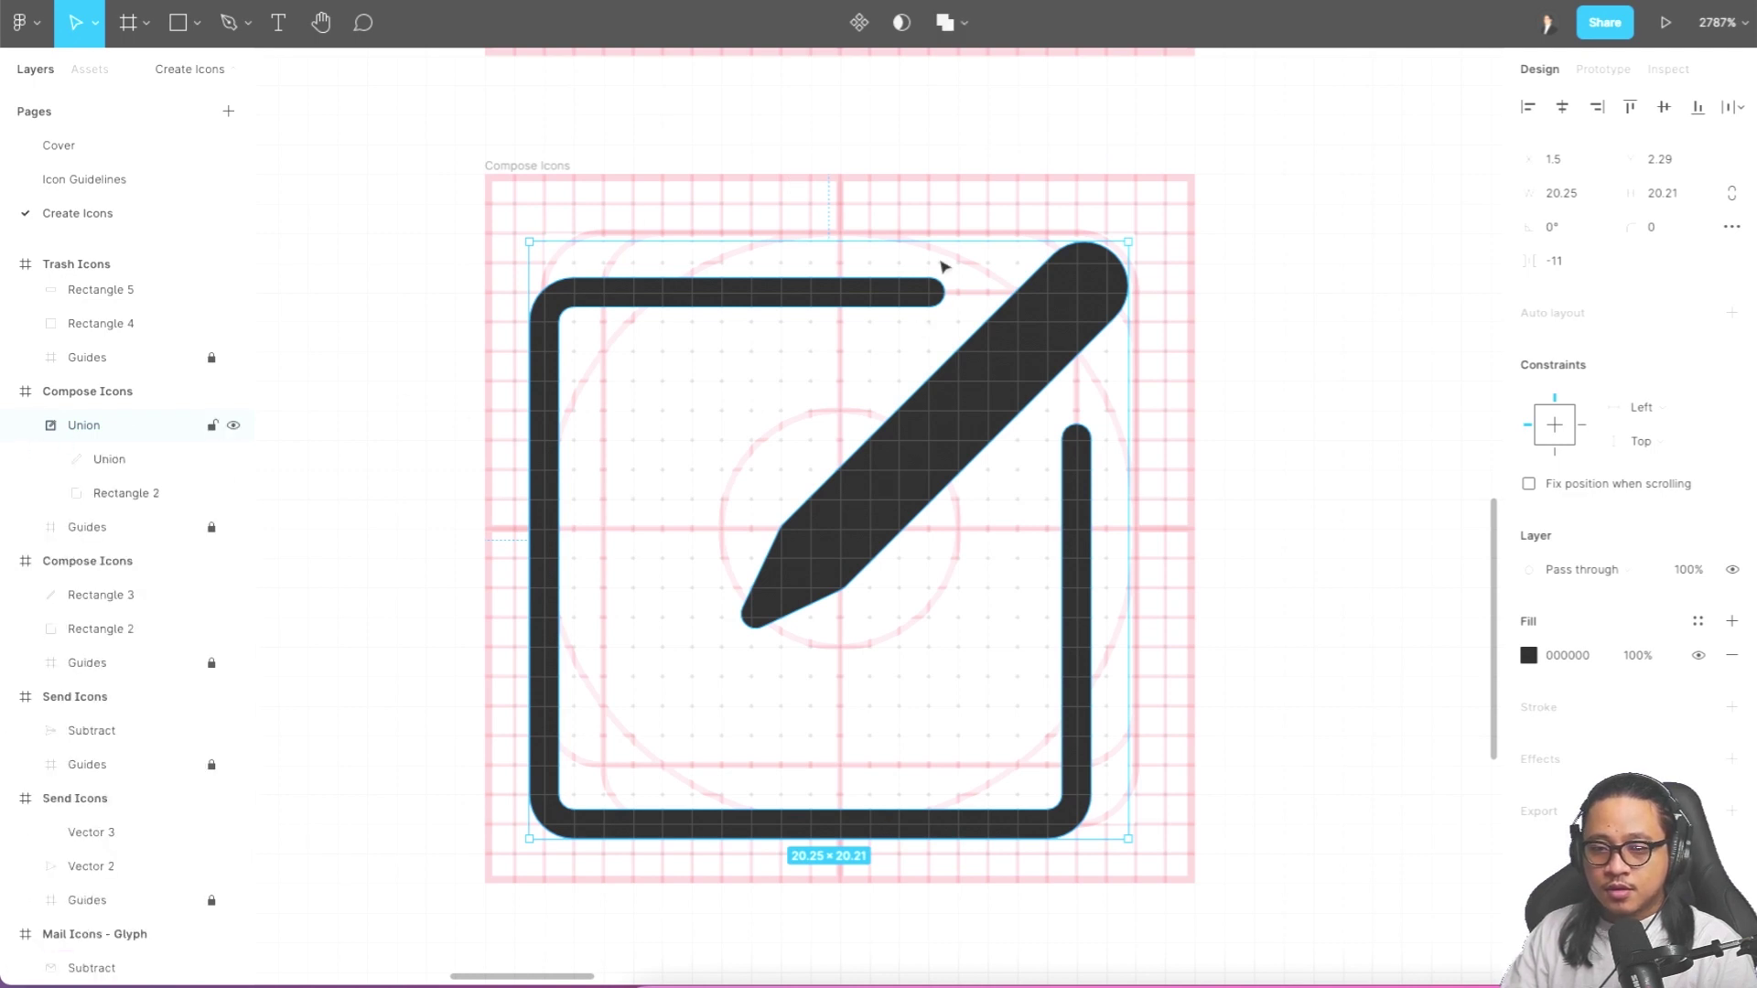
pyautogui.rightClick(843, 300)
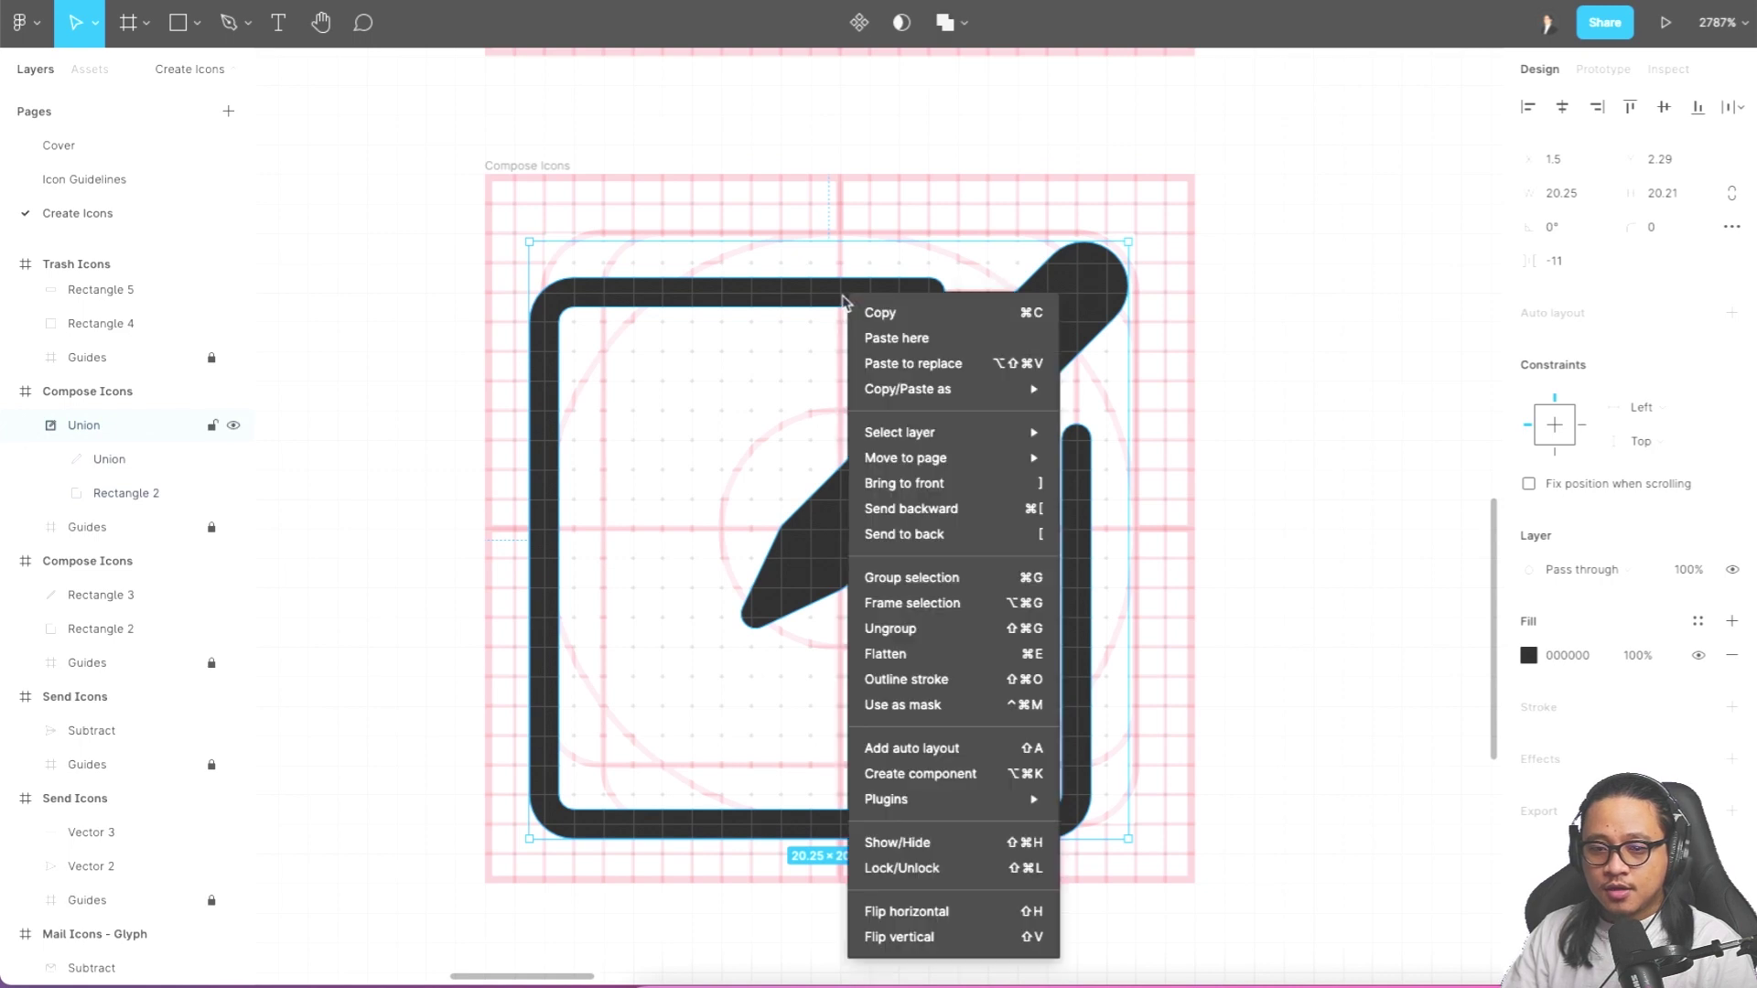
pyautogui.click(915, 653)
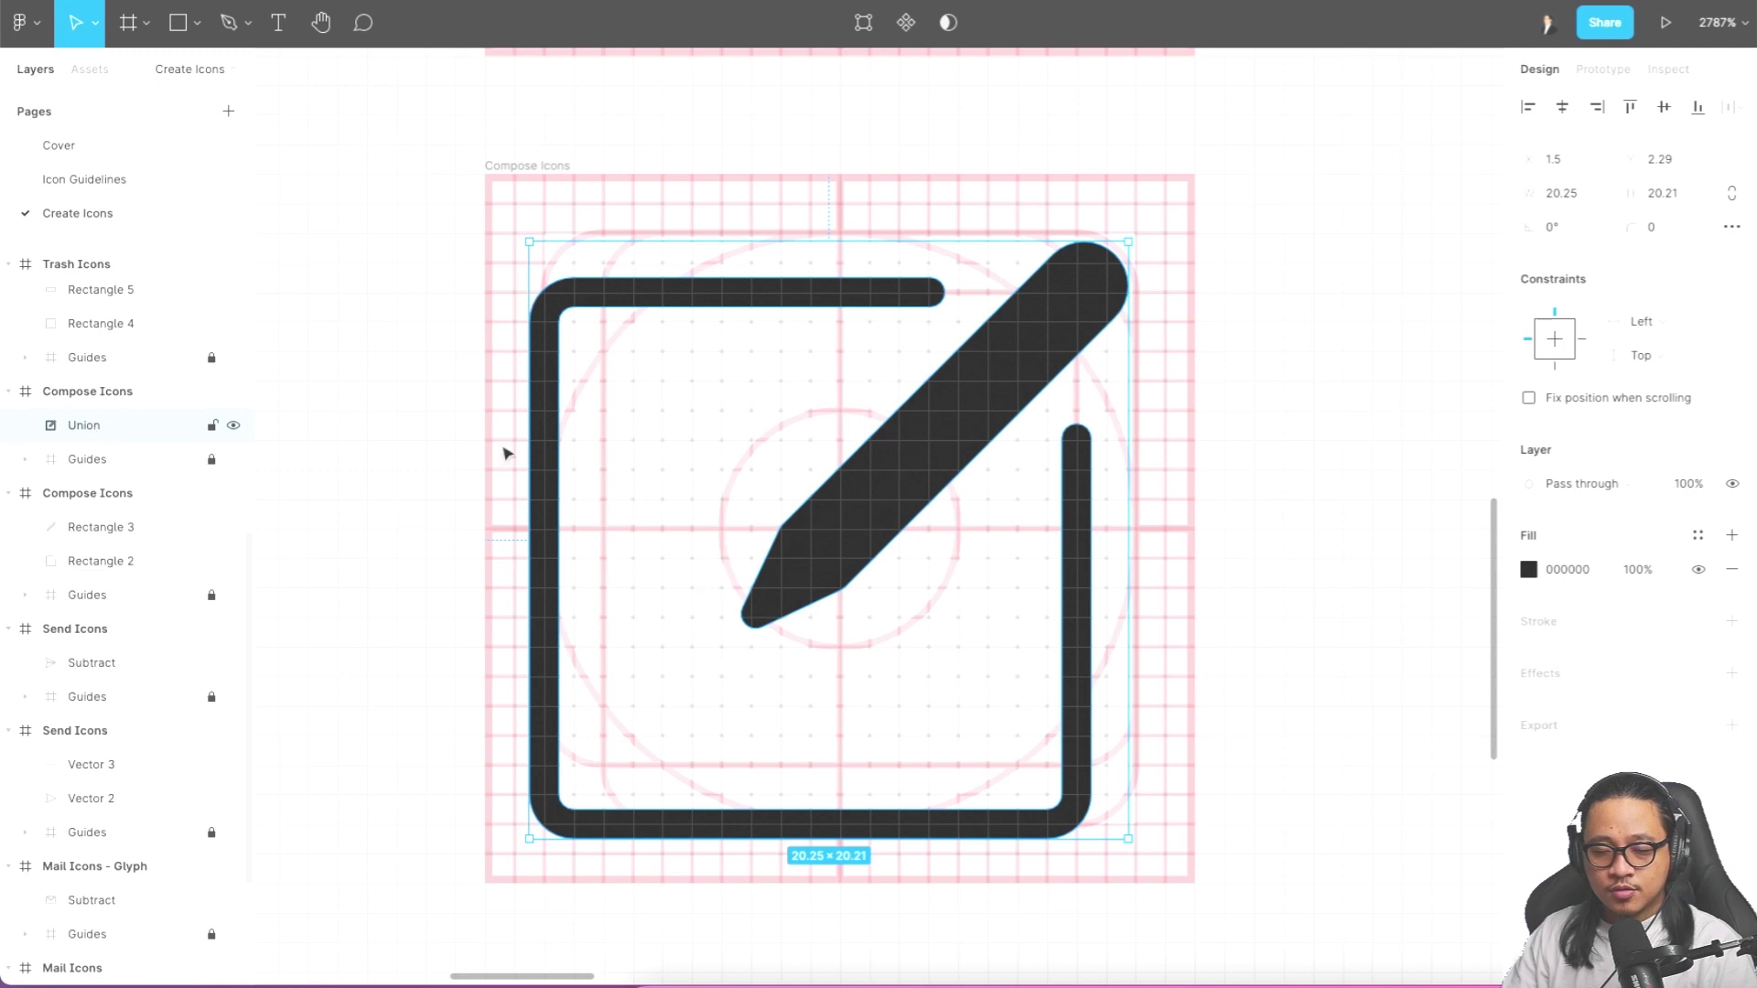
pyautogui.click(1235, 426)
# - Move the finished Trash Icons - Glyph frame directly beside the duplicated Trash Icons frame as a reference
pyautogui.scroll(-10, 1221, 458)
pyautogui.scroll(10, 1221, 476)
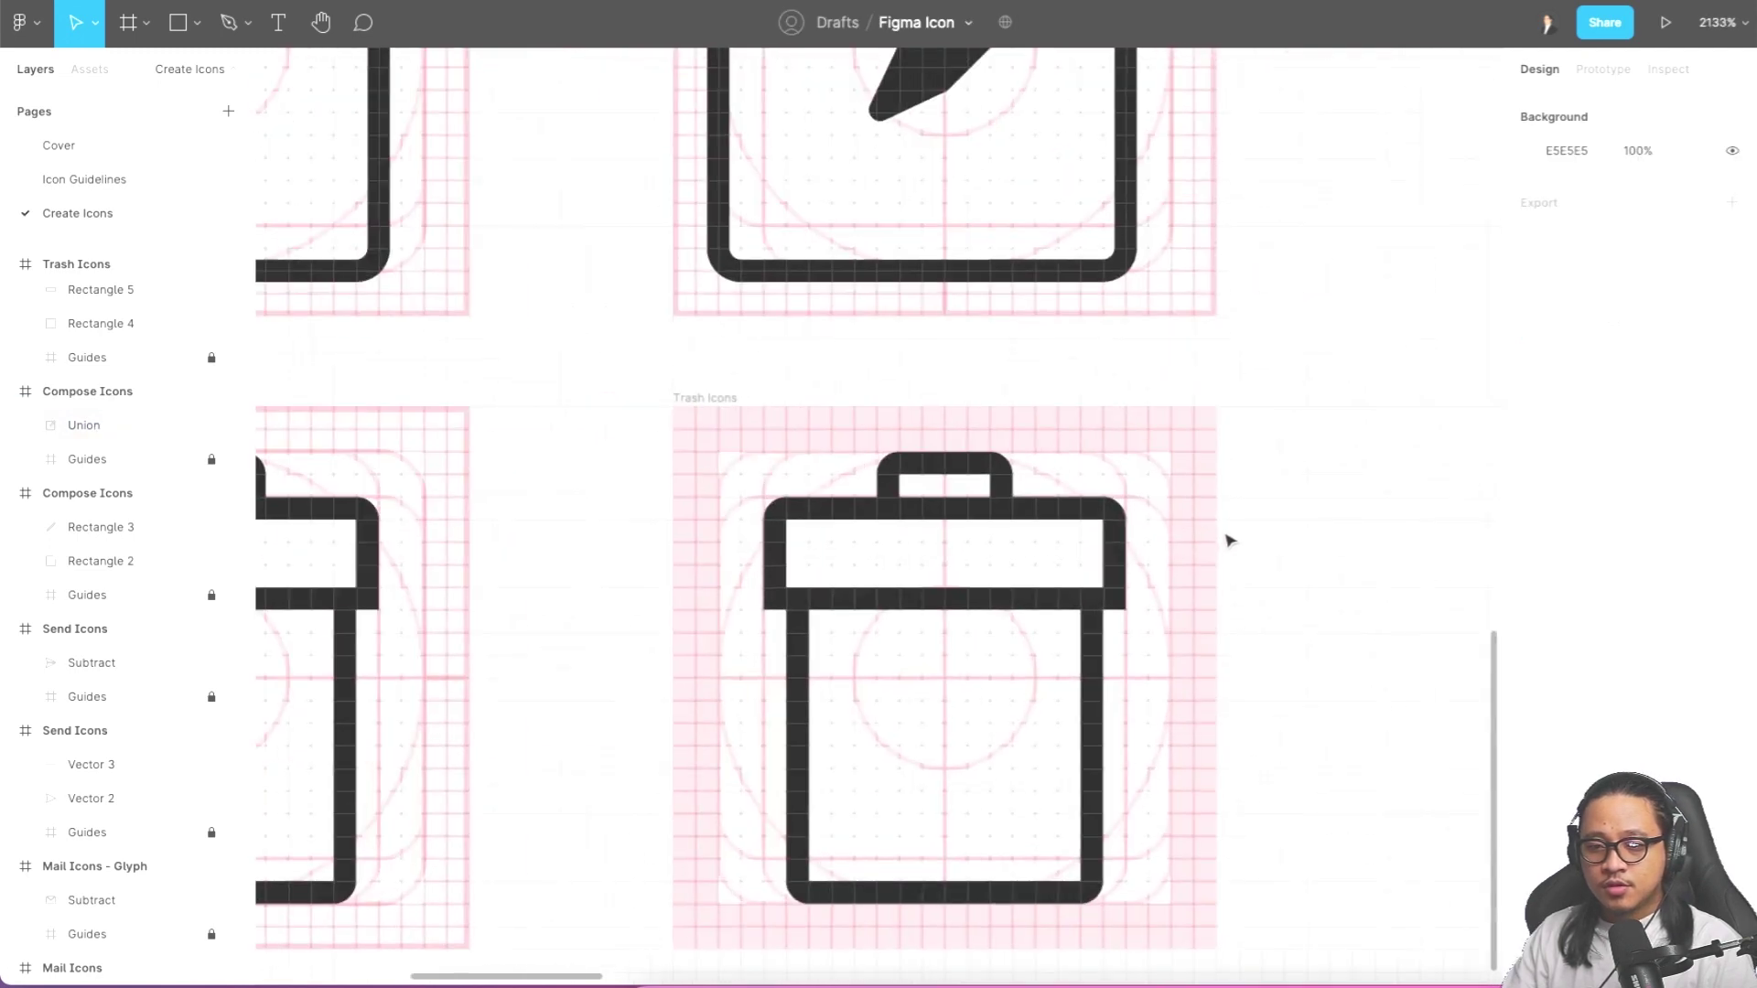
pyautogui.click(1039, 511)
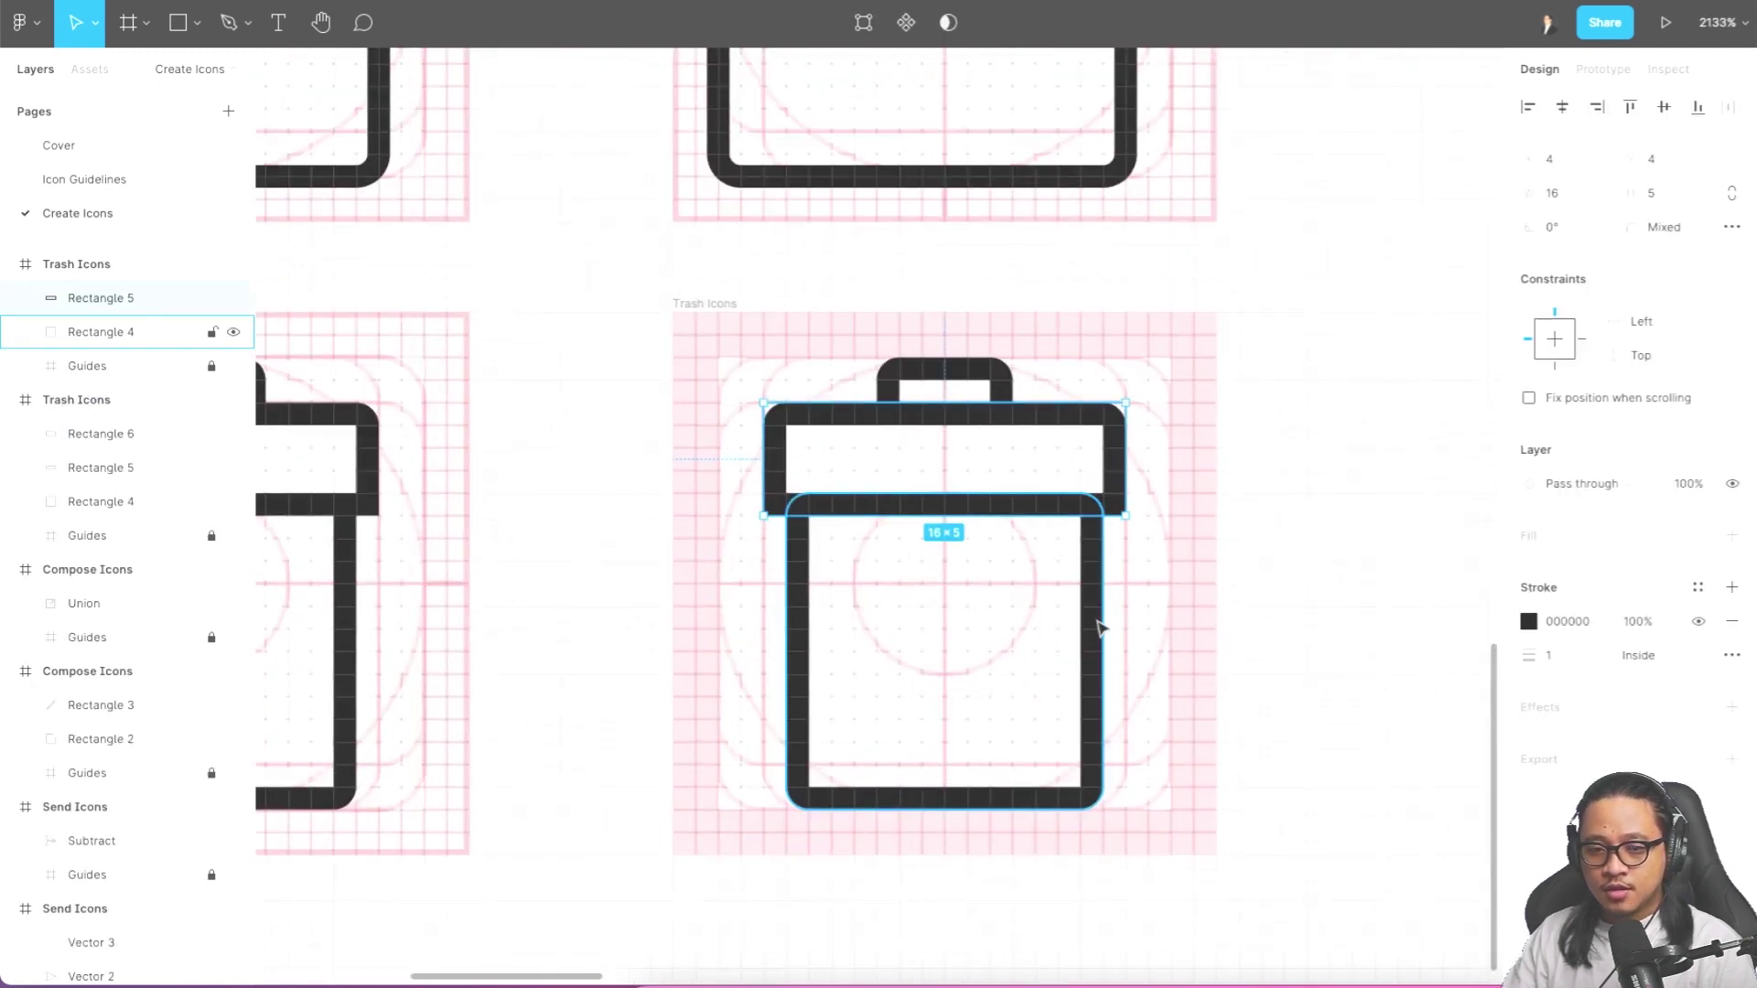
pyautogui.click(1091, 622)
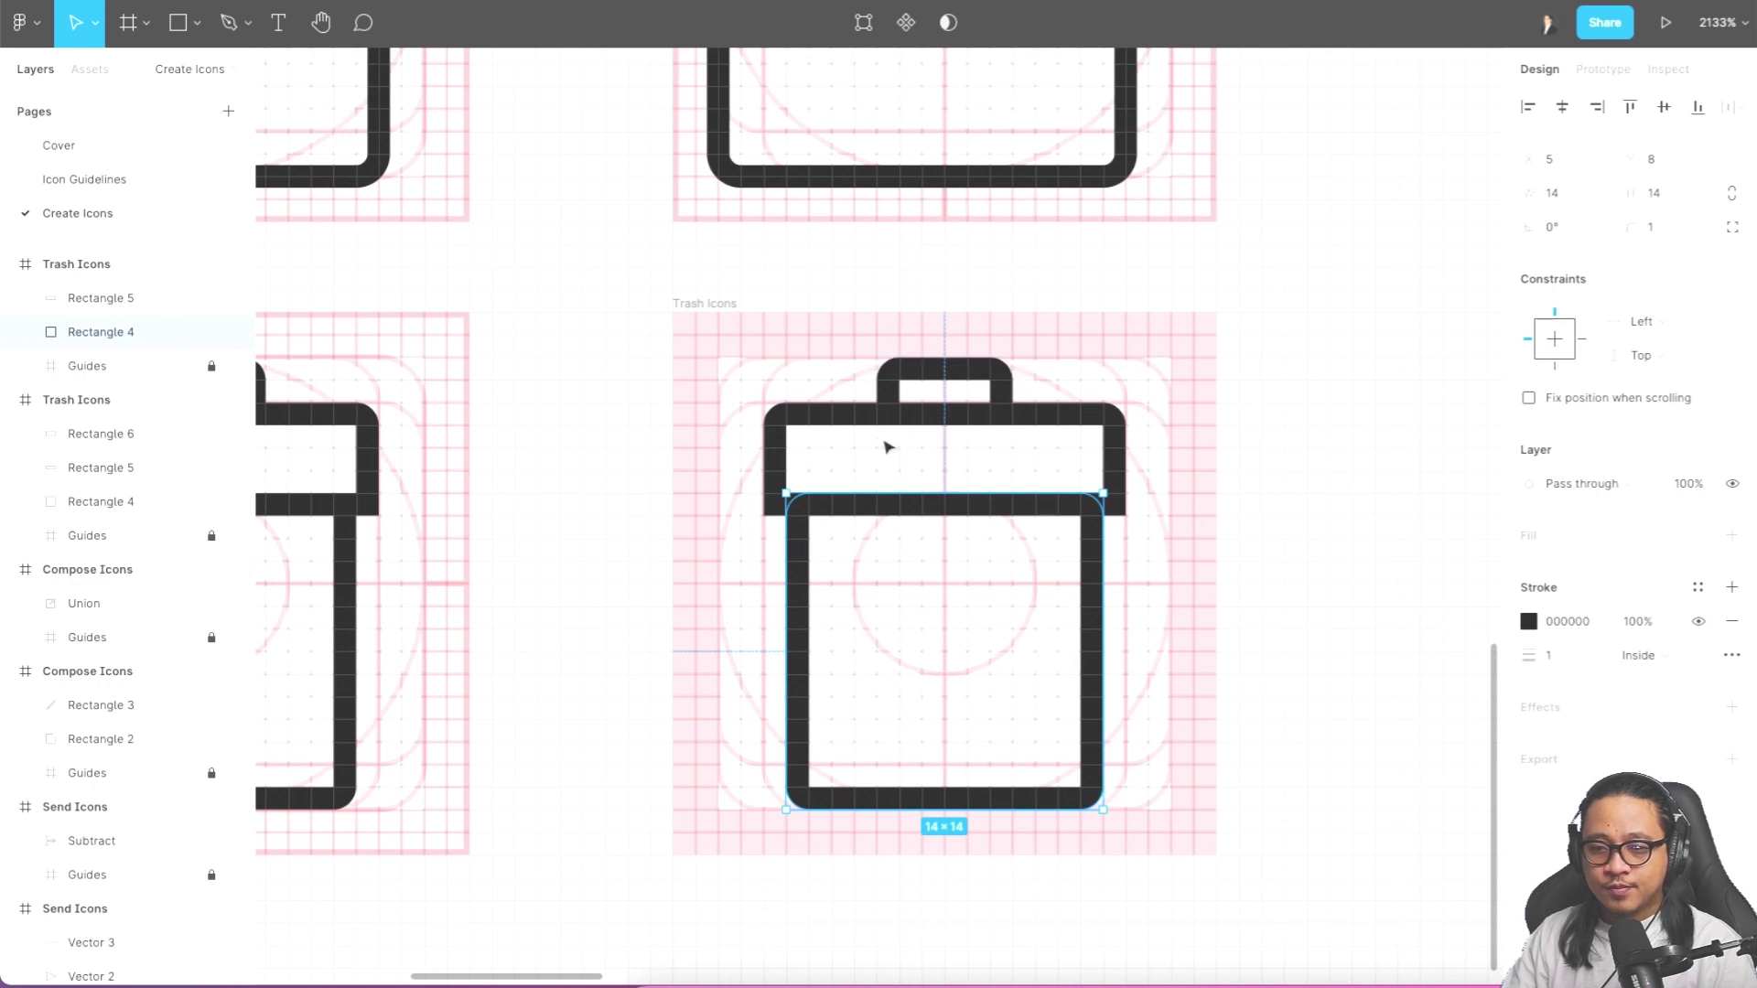
pyautogui.scroll(-5, 856, 419)
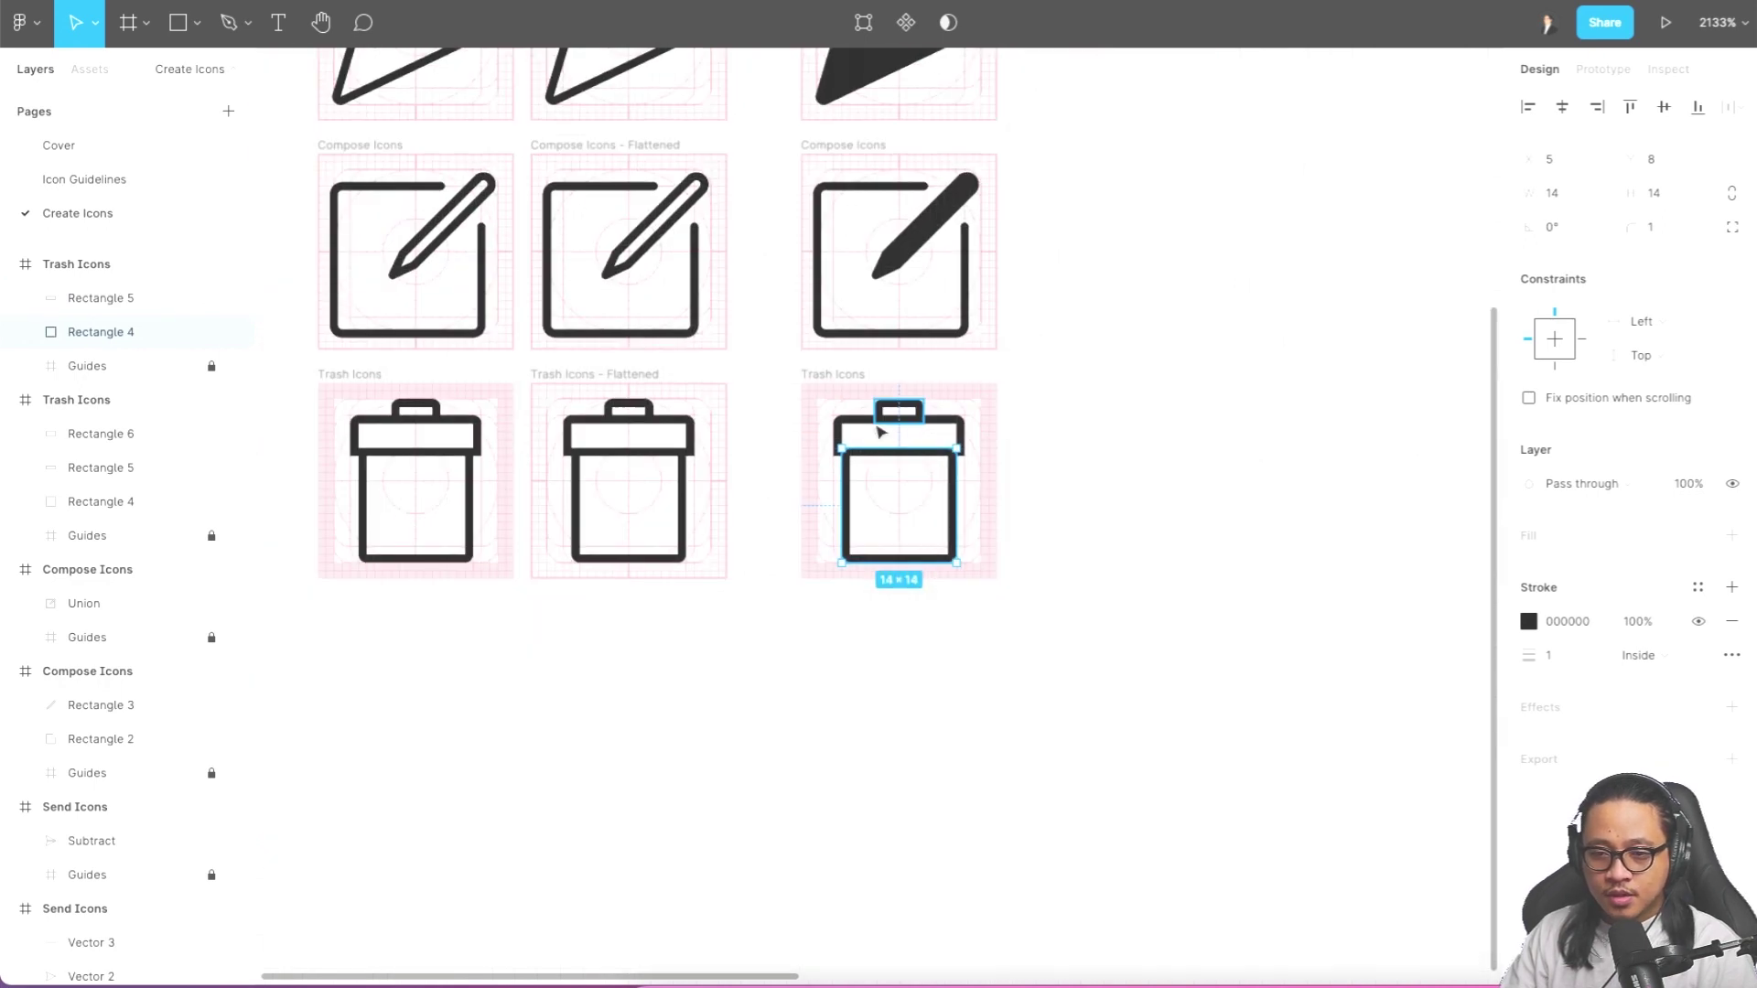
pyautogui.scroll(-3, 1079, 443)
pyautogui.moveTo(1071, 439); pyautogui.dragTo(671, 425)
pyautogui.scroll(-3, 677, 427)
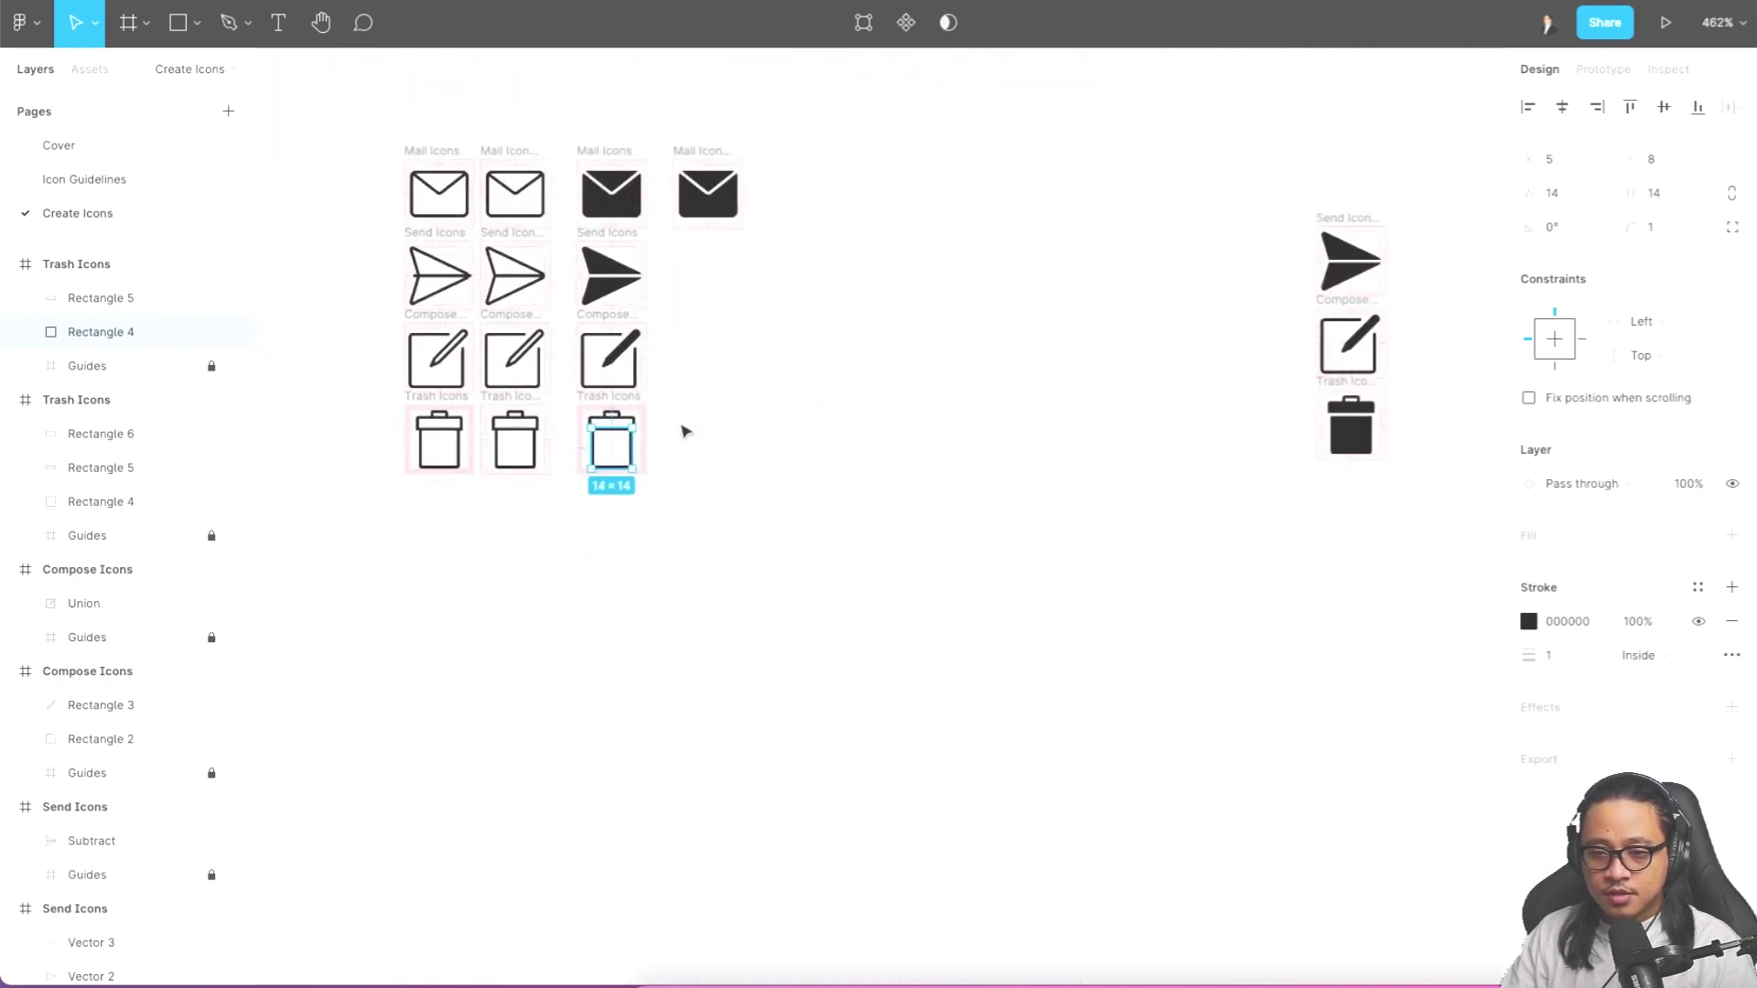
pyautogui.moveTo(1322, 394); pyautogui.dragTo(664, 400)
pyautogui.scroll(8, 599, 427)
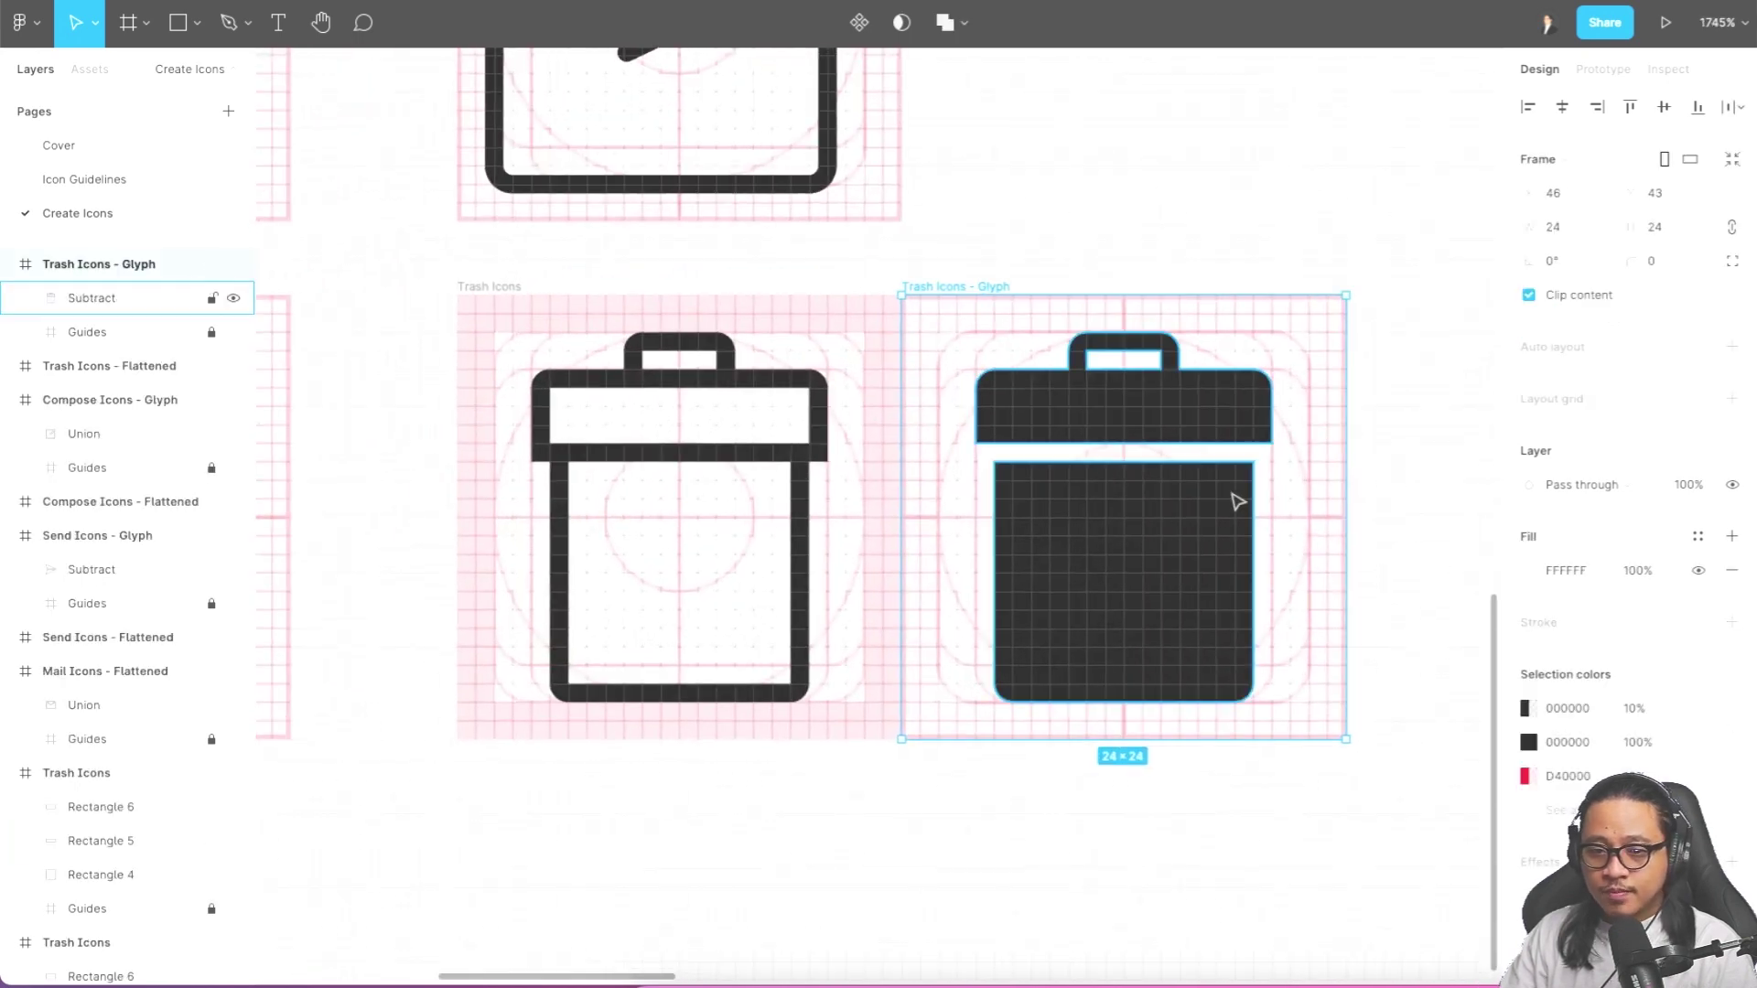
pyautogui.press('Escape')
# - Give the trash can's body rectangle in the duplicated Trash Icons frame a solid 000000 fill
pyautogui.click(803, 519)
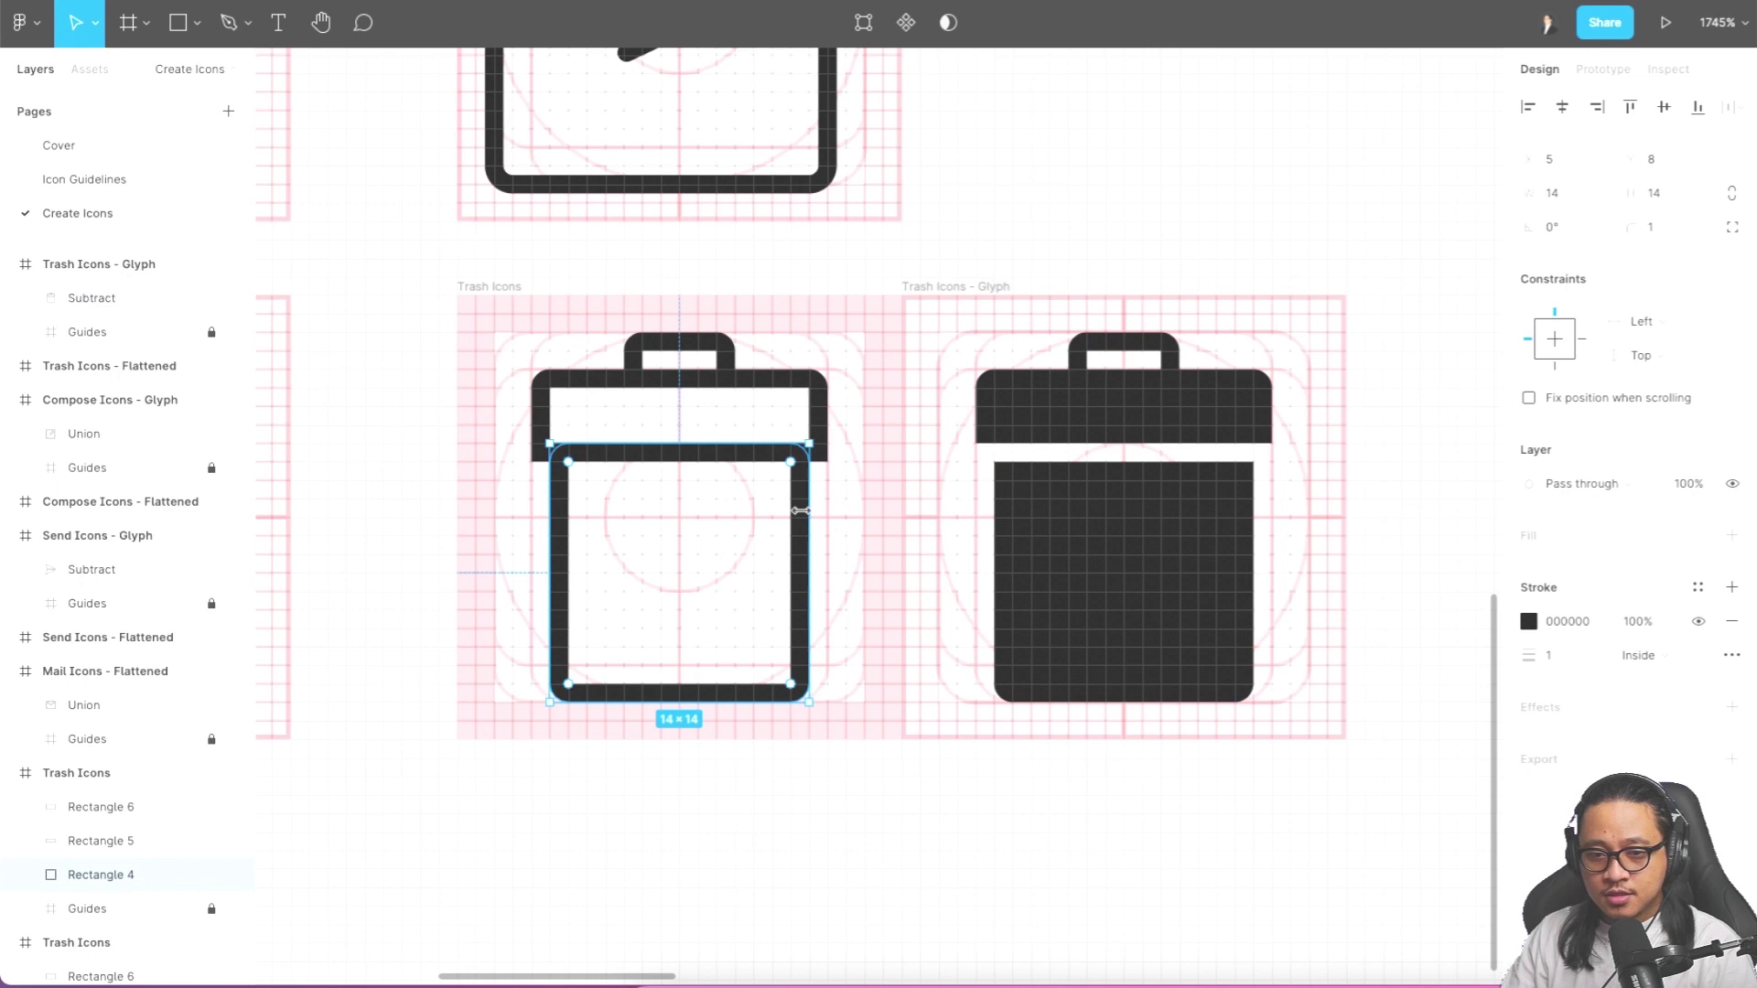
pyautogui.click(1727, 535)
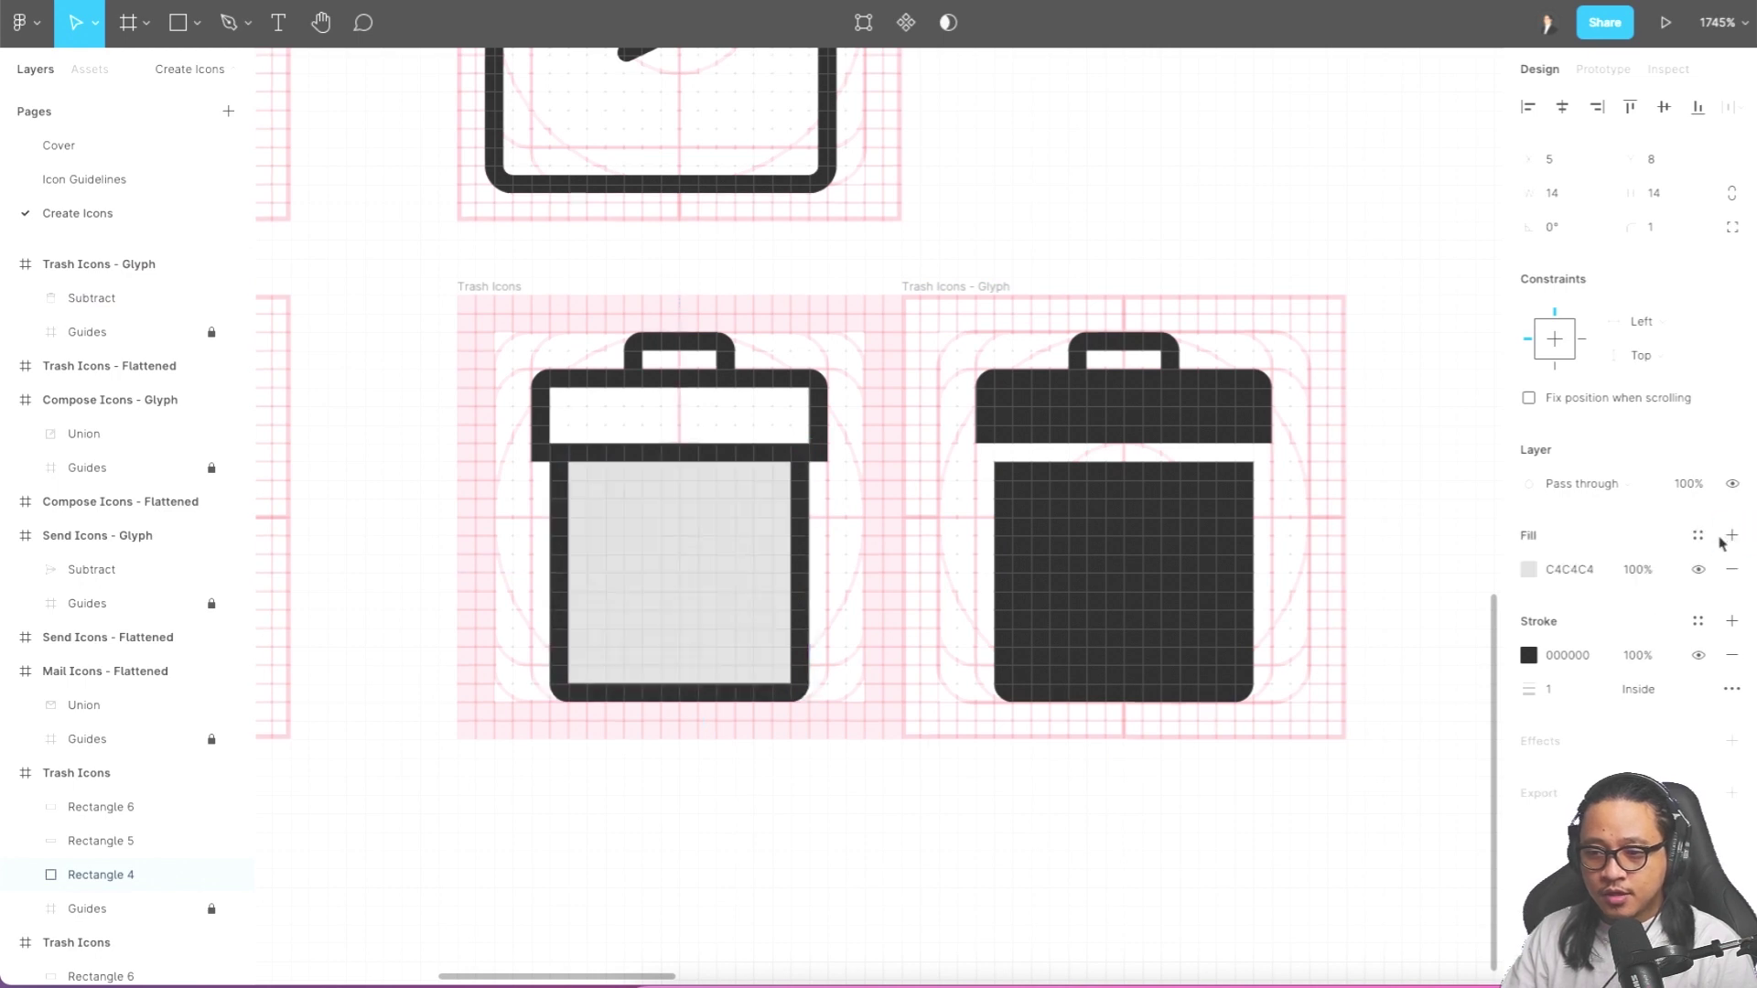
pyautogui.click(1530, 570)
pyautogui.moveTo(1380, 616); pyautogui.dragTo(1089, 737)
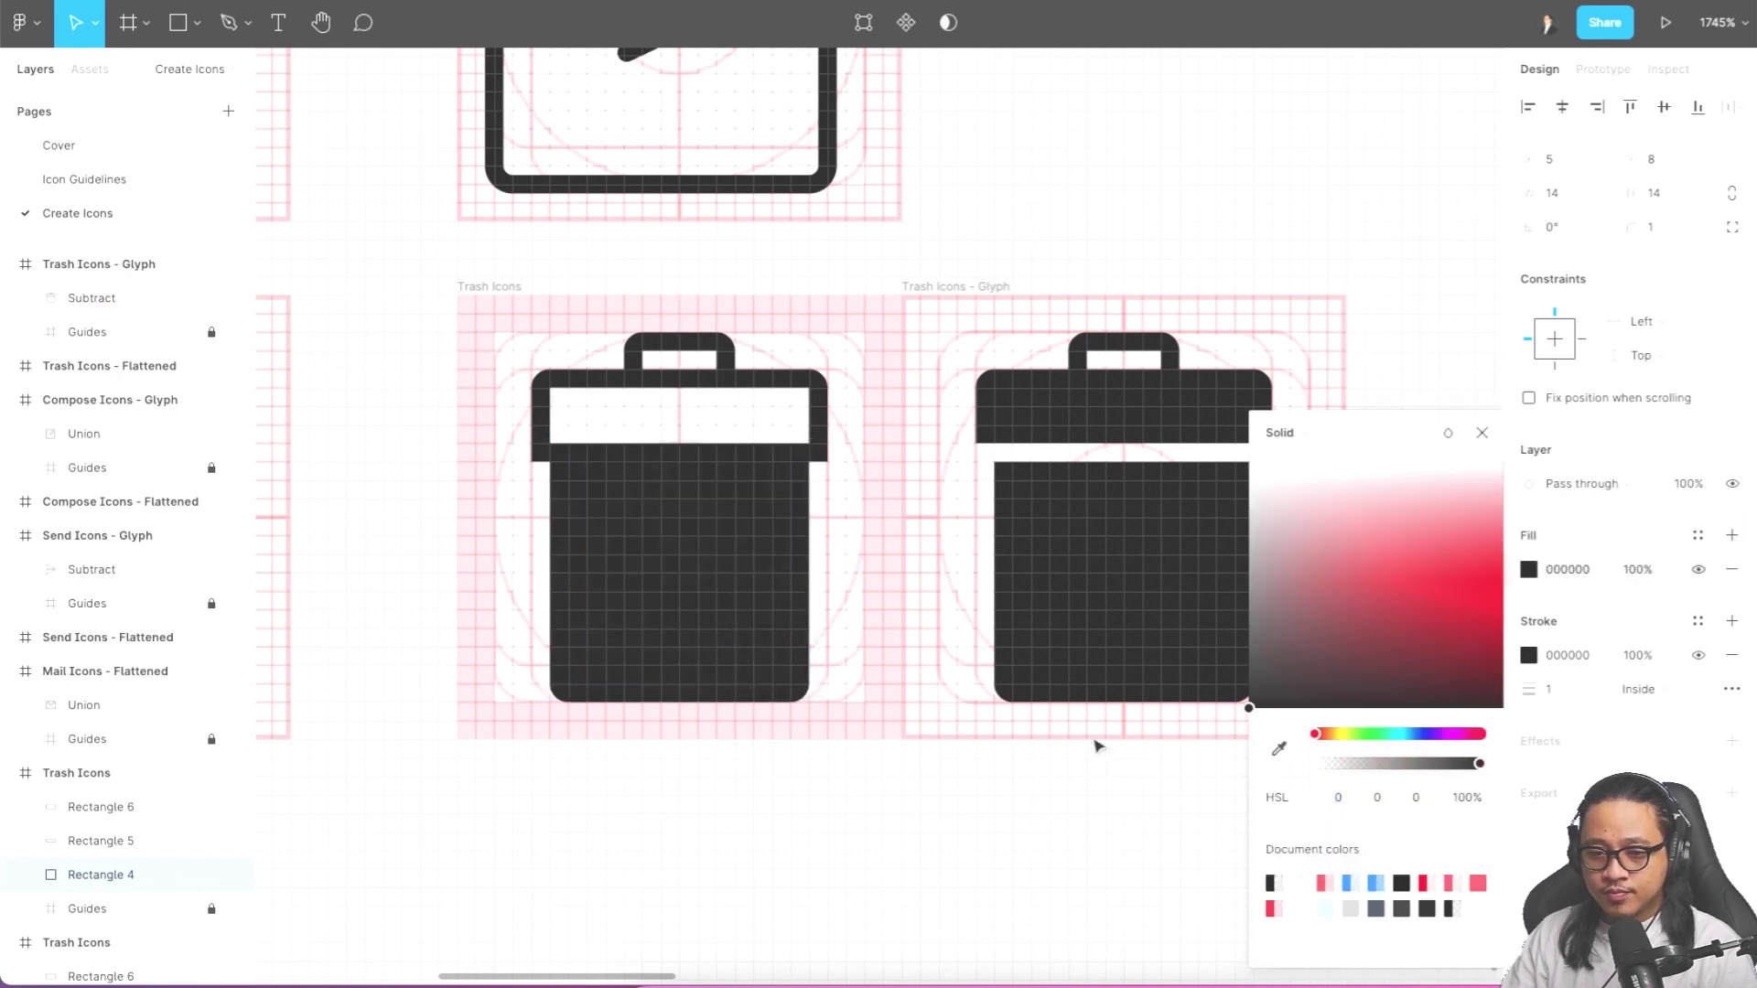
# - Give the trash can's lid rectangle in the duplicated Trash Icons frame a solid 000000 fill
pyautogui.click(820, 408)
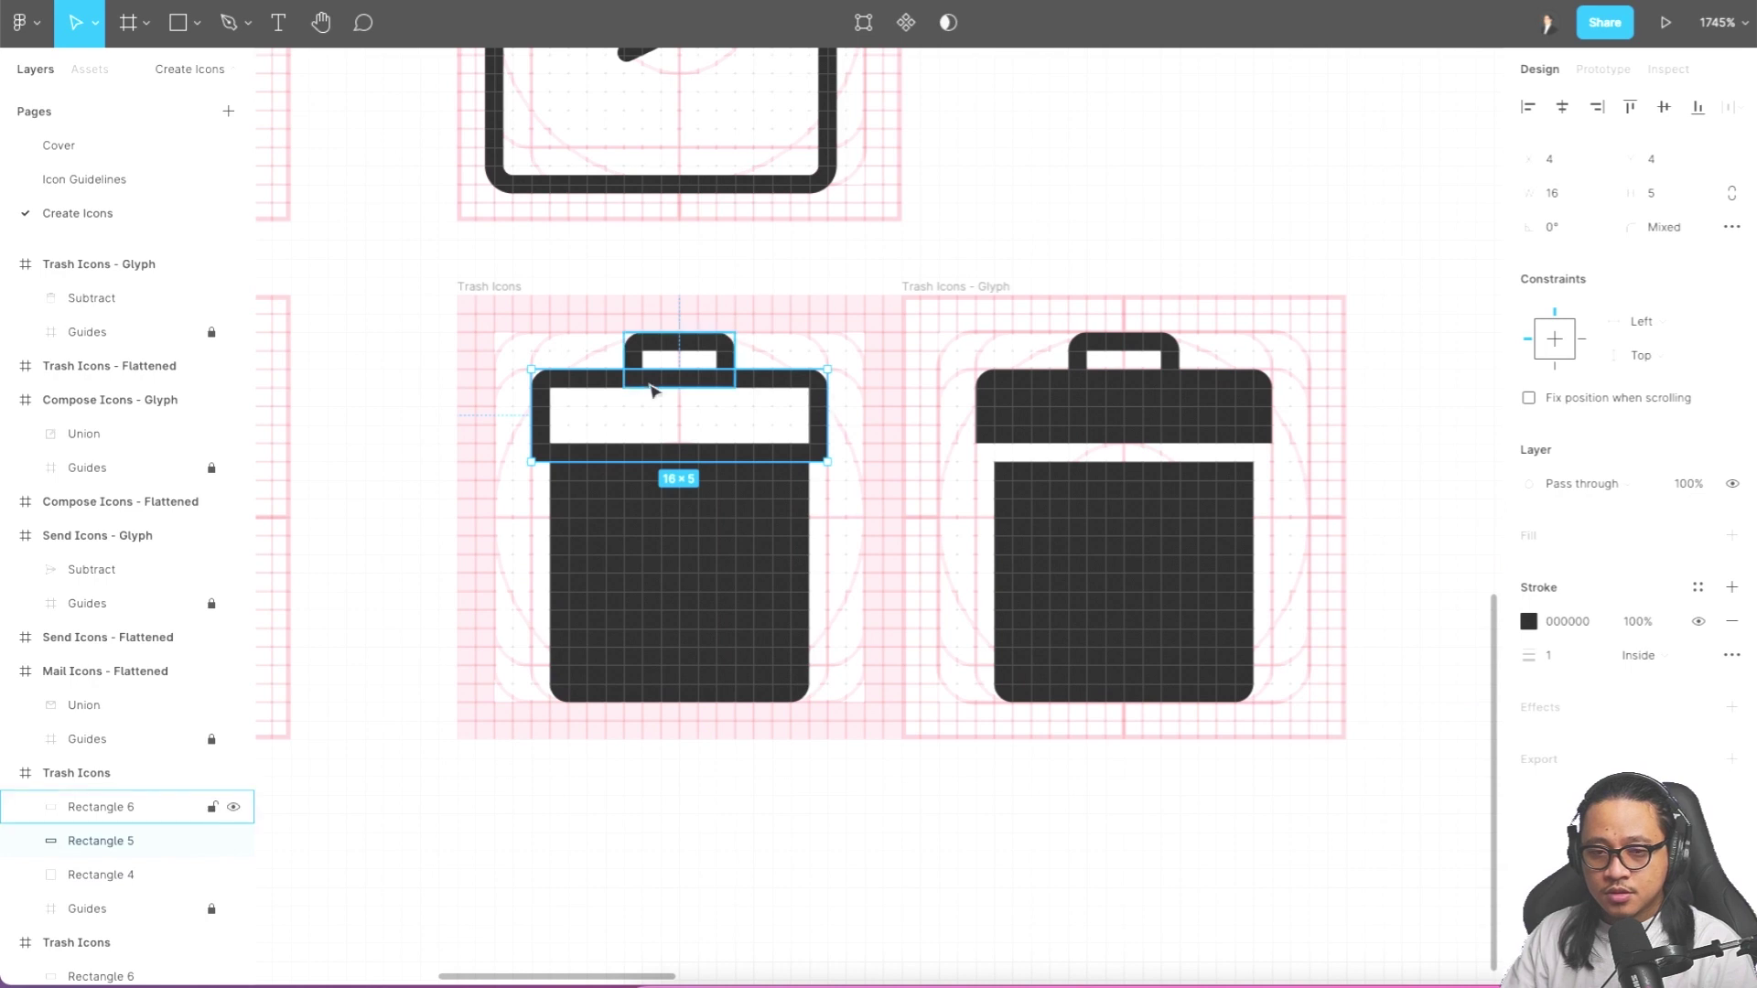
pyautogui.moveTo(638, 380); pyautogui.dragTo(655, 396)
pyautogui.hotkey('ctrl', 'z')
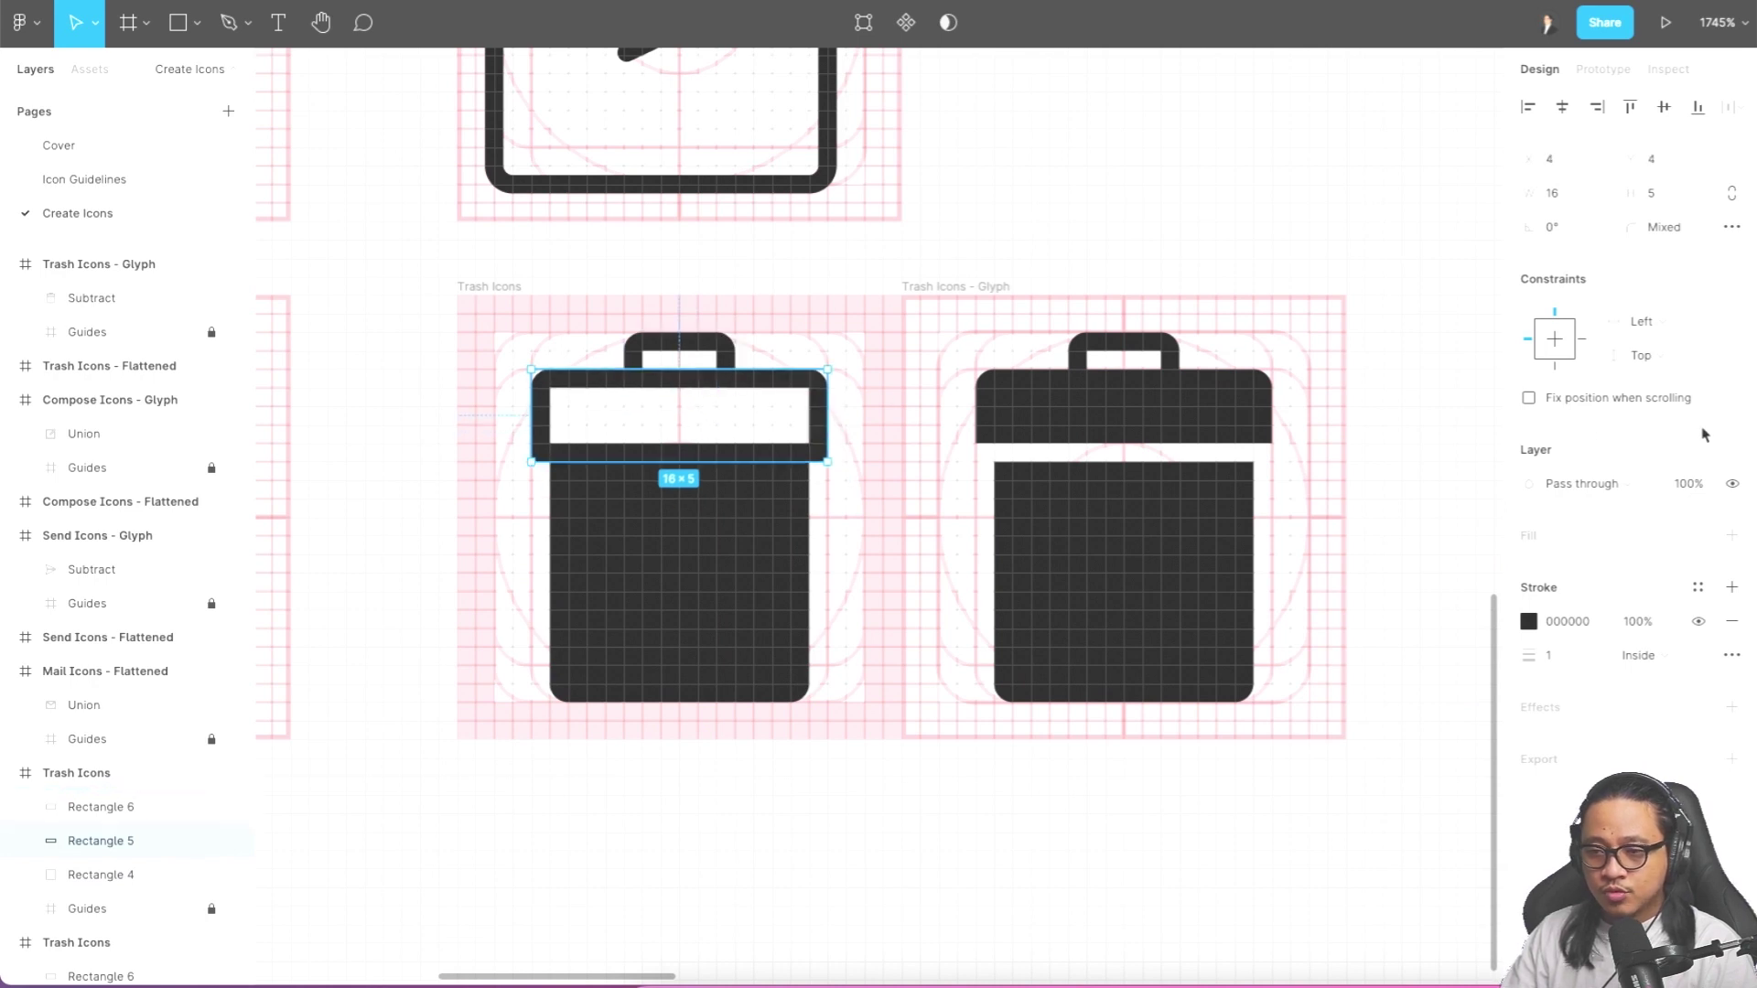
pyautogui.click(1730, 536)
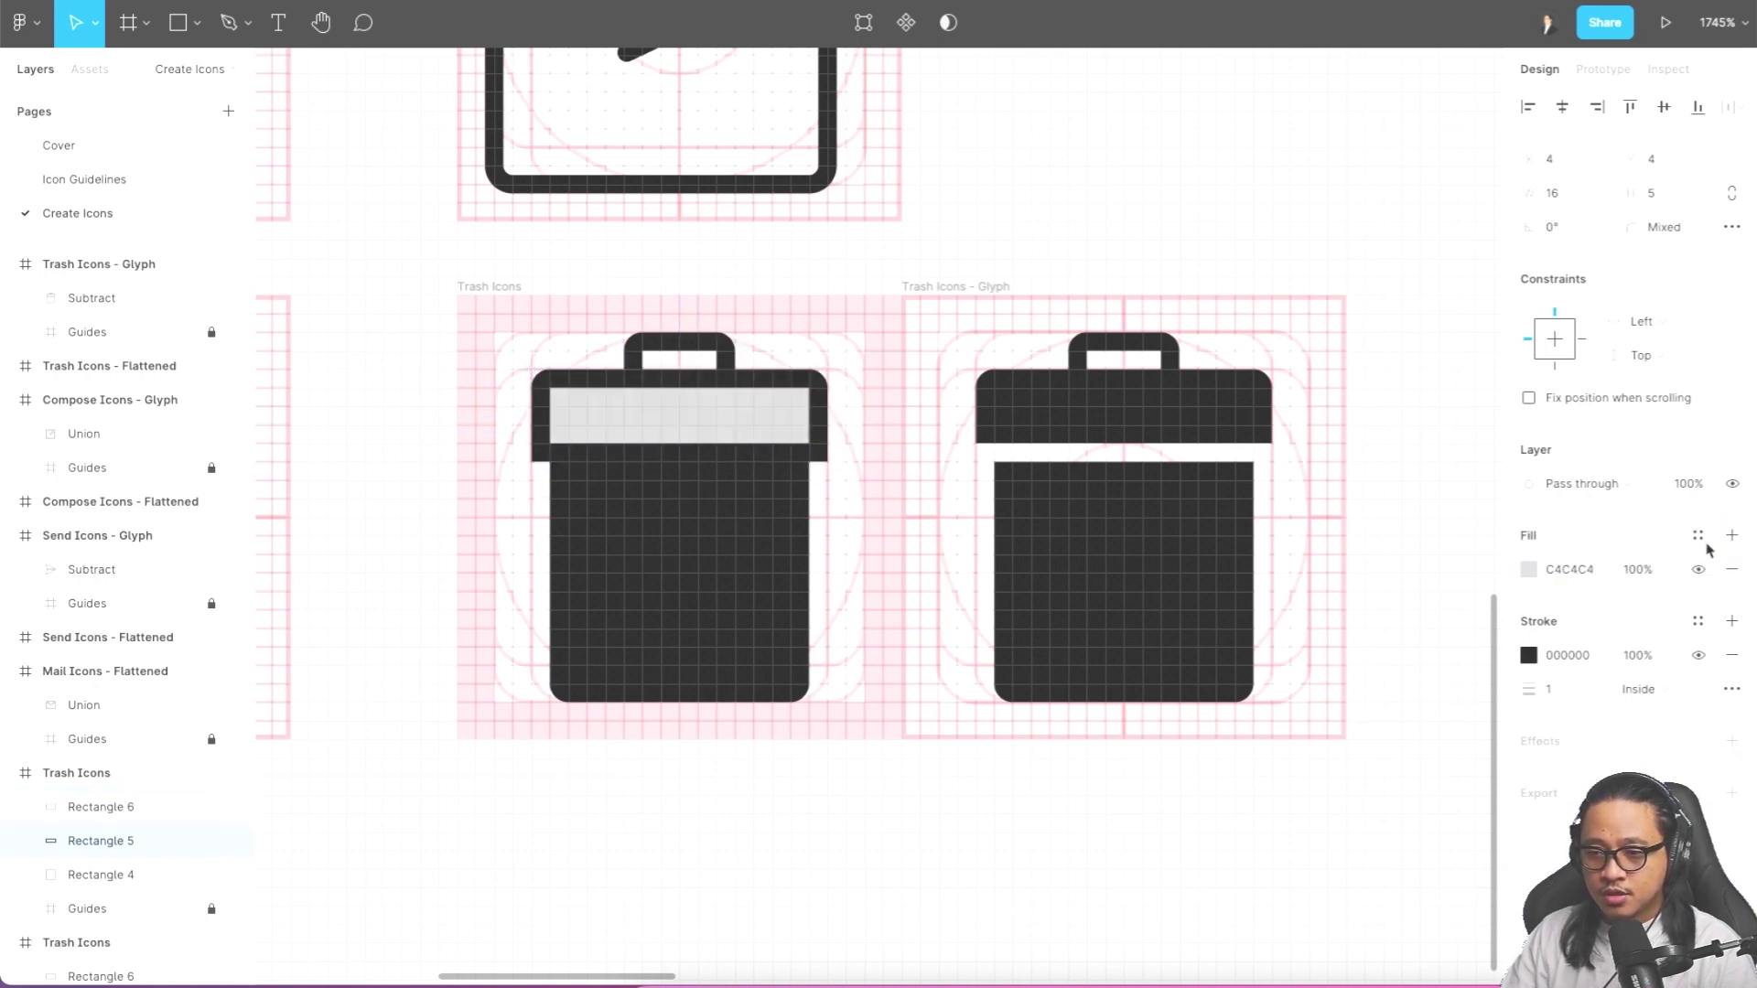
pyautogui.click(1697, 535)
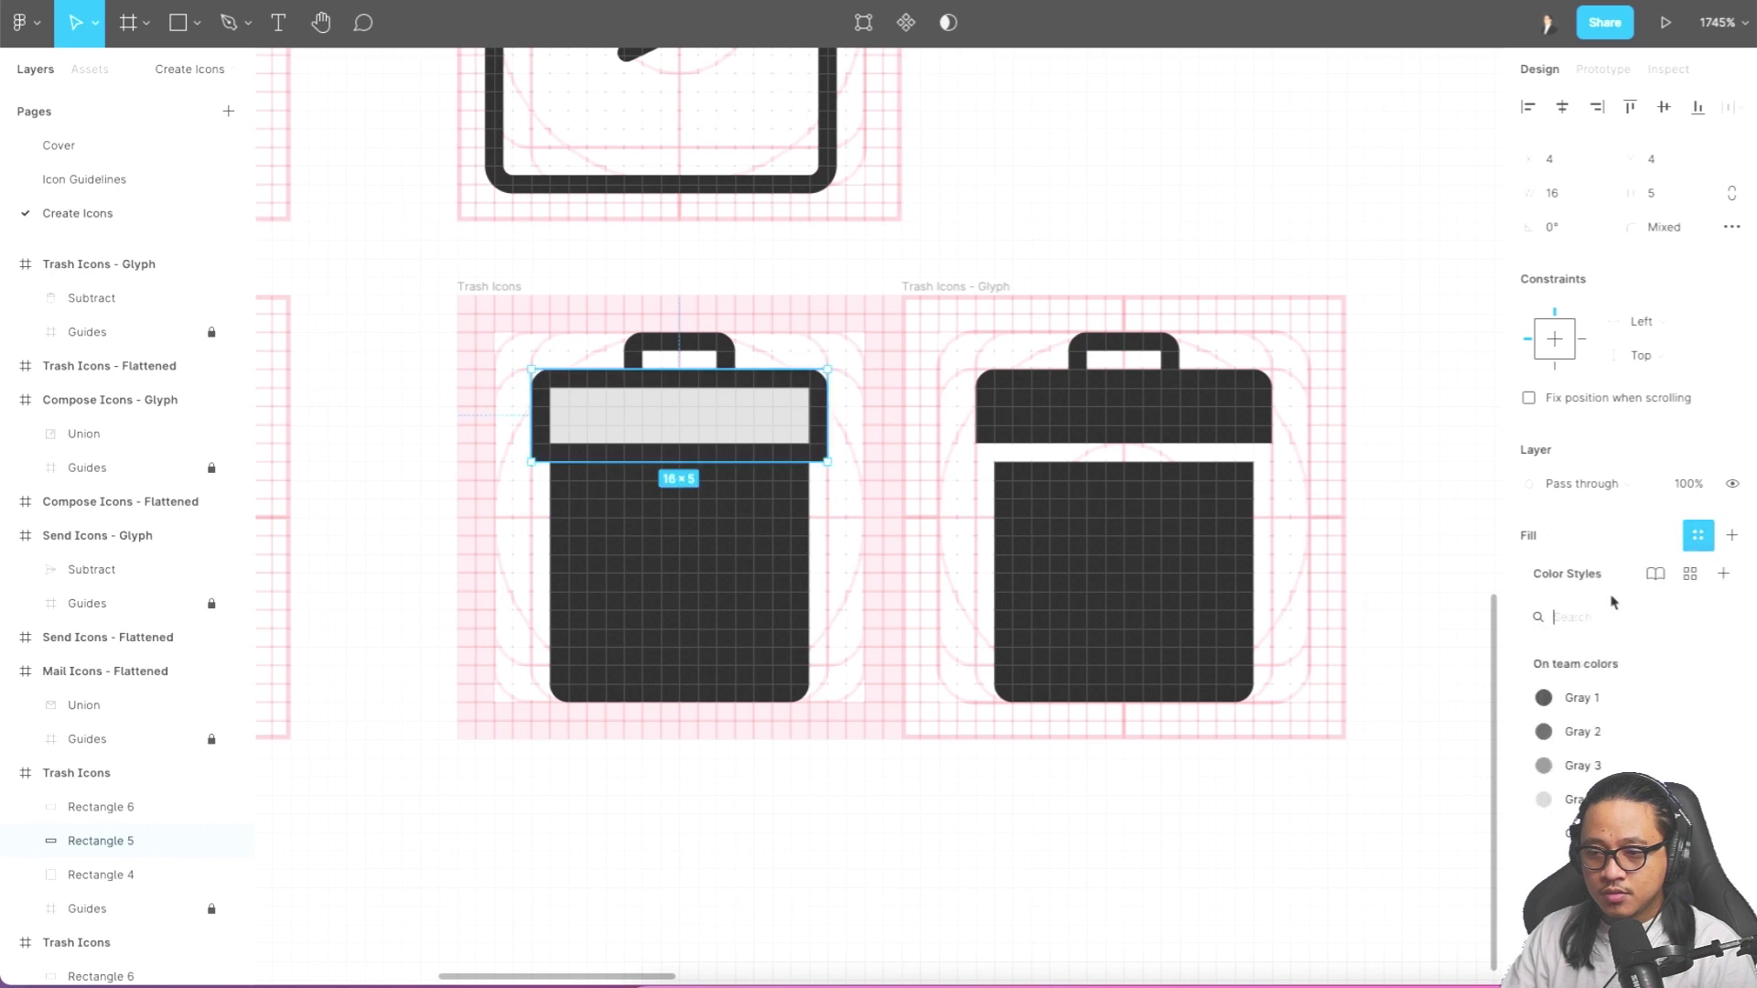
pyautogui.click(1697, 536)
pyautogui.click(1528, 569)
pyautogui.click(1270, 675)
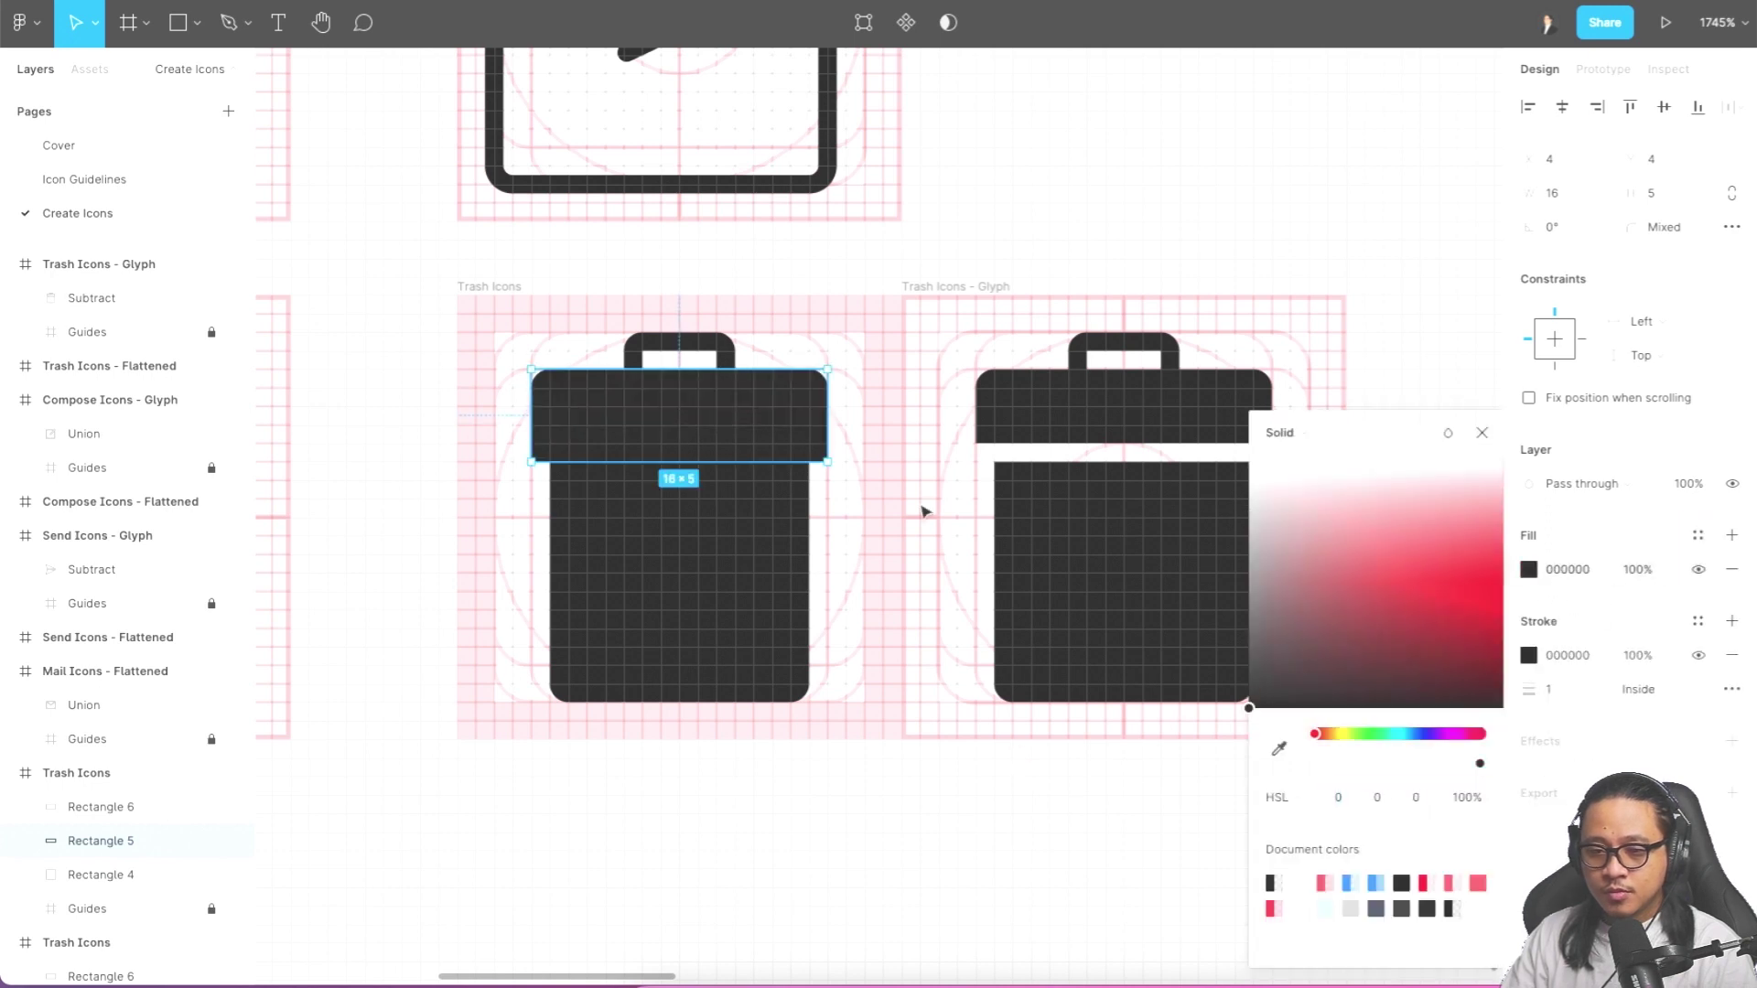
pyautogui.click(910, 266)
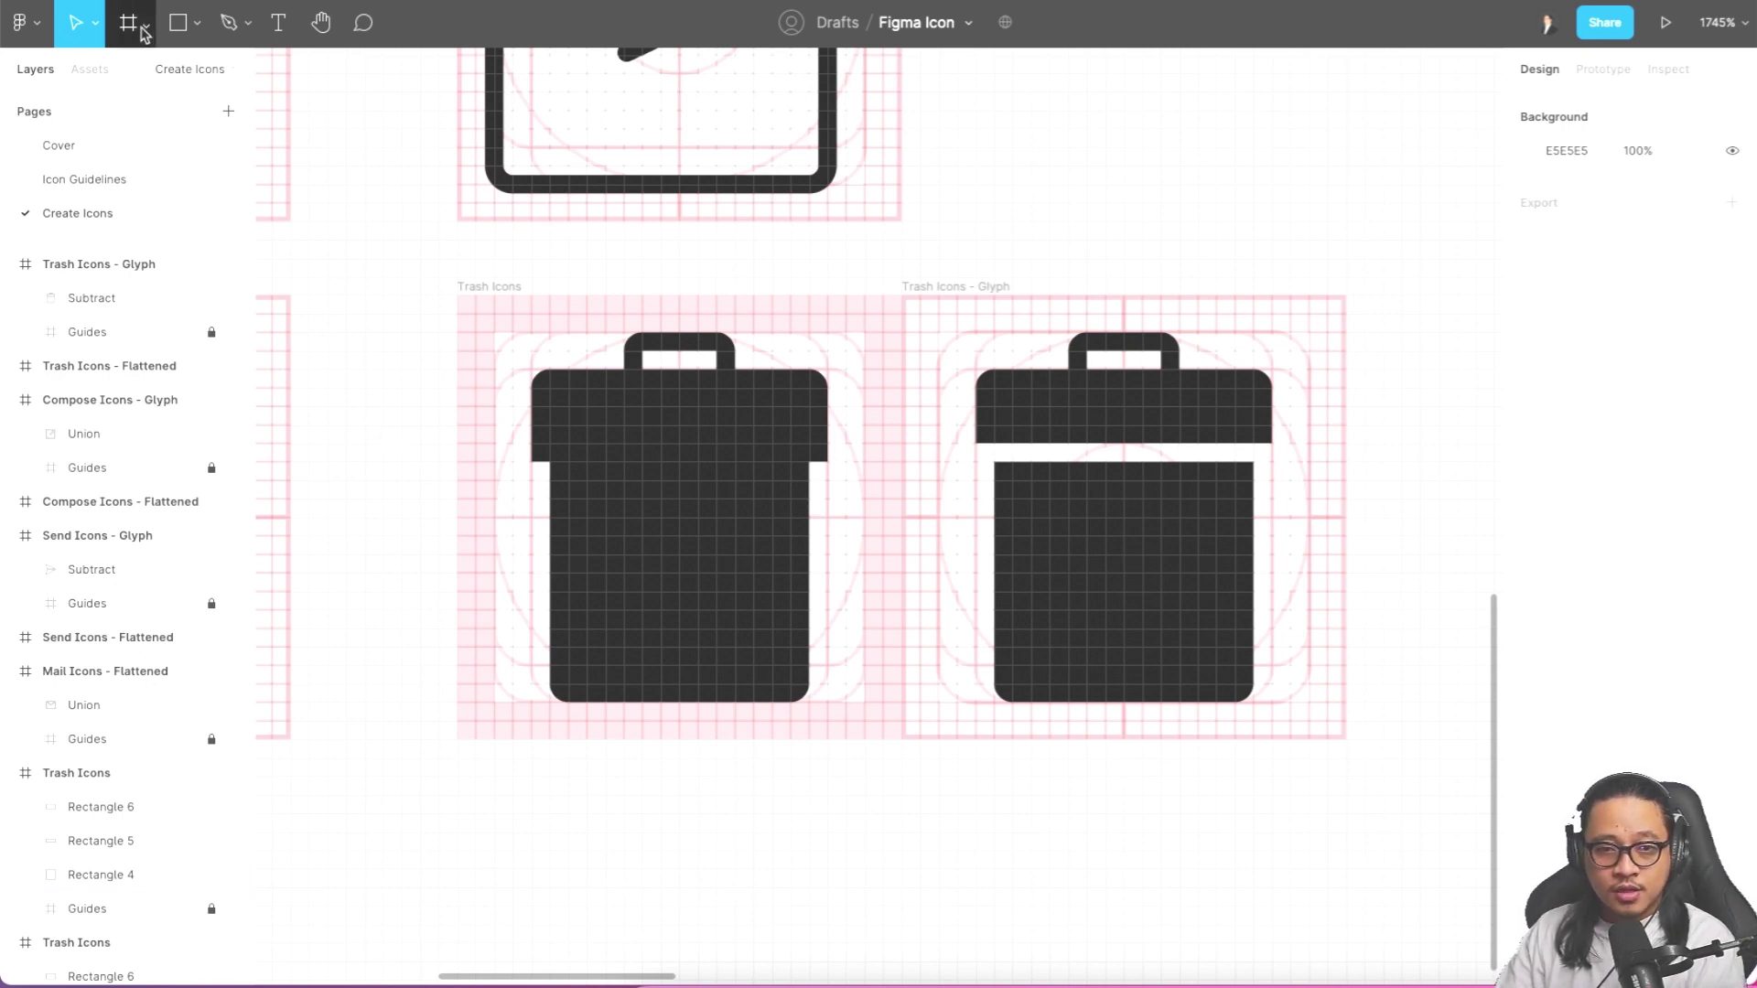
# - Draw a horizontal line about 17 px long across the trash can just below the lid, at about Y 10
pyautogui.click(249, 27)
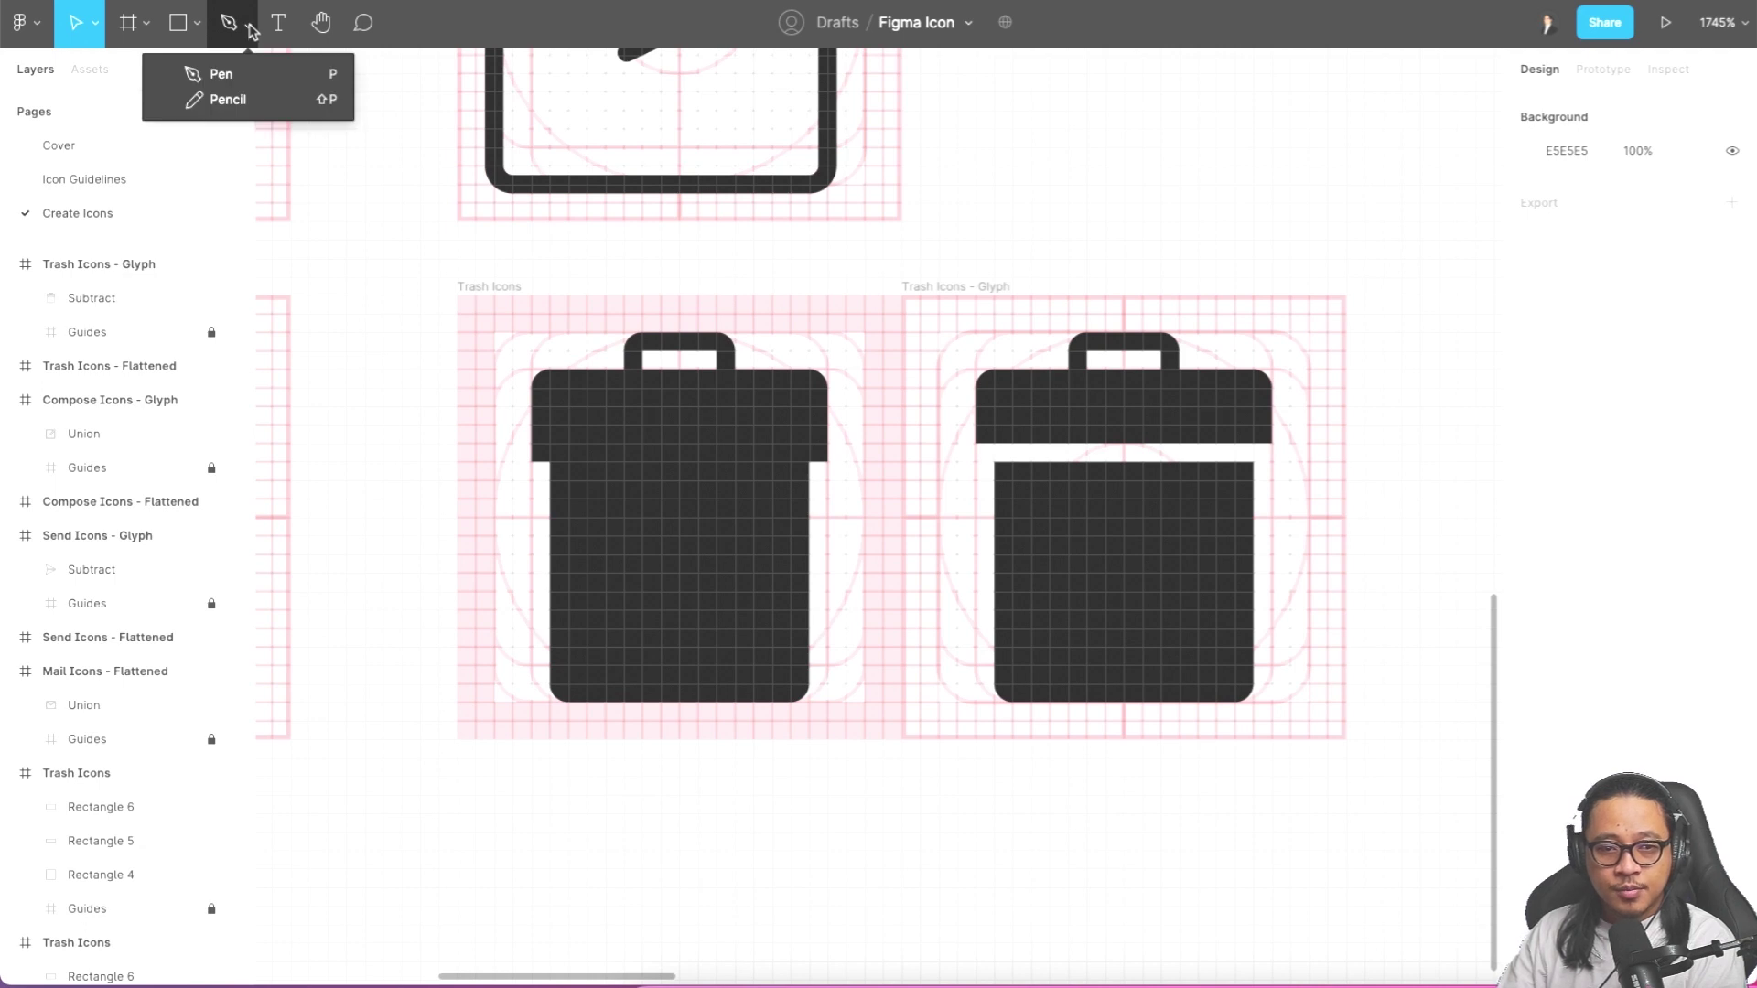
pyautogui.click(197, 24)
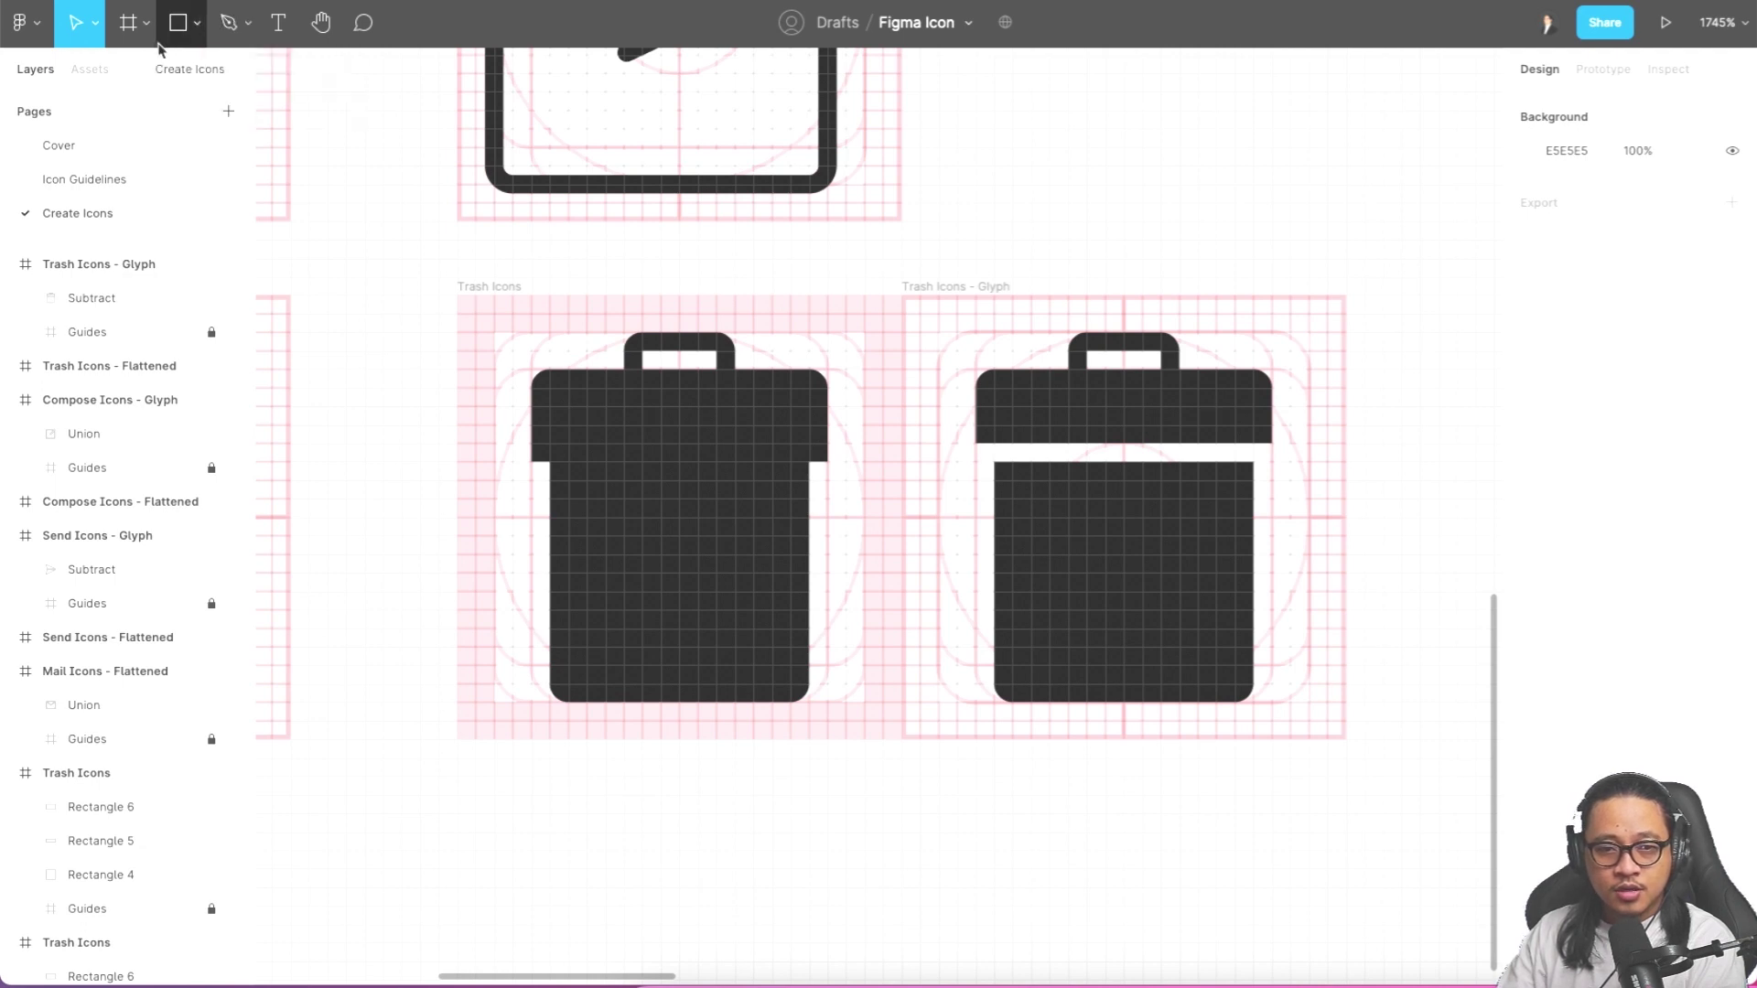
pyautogui.click(197, 24)
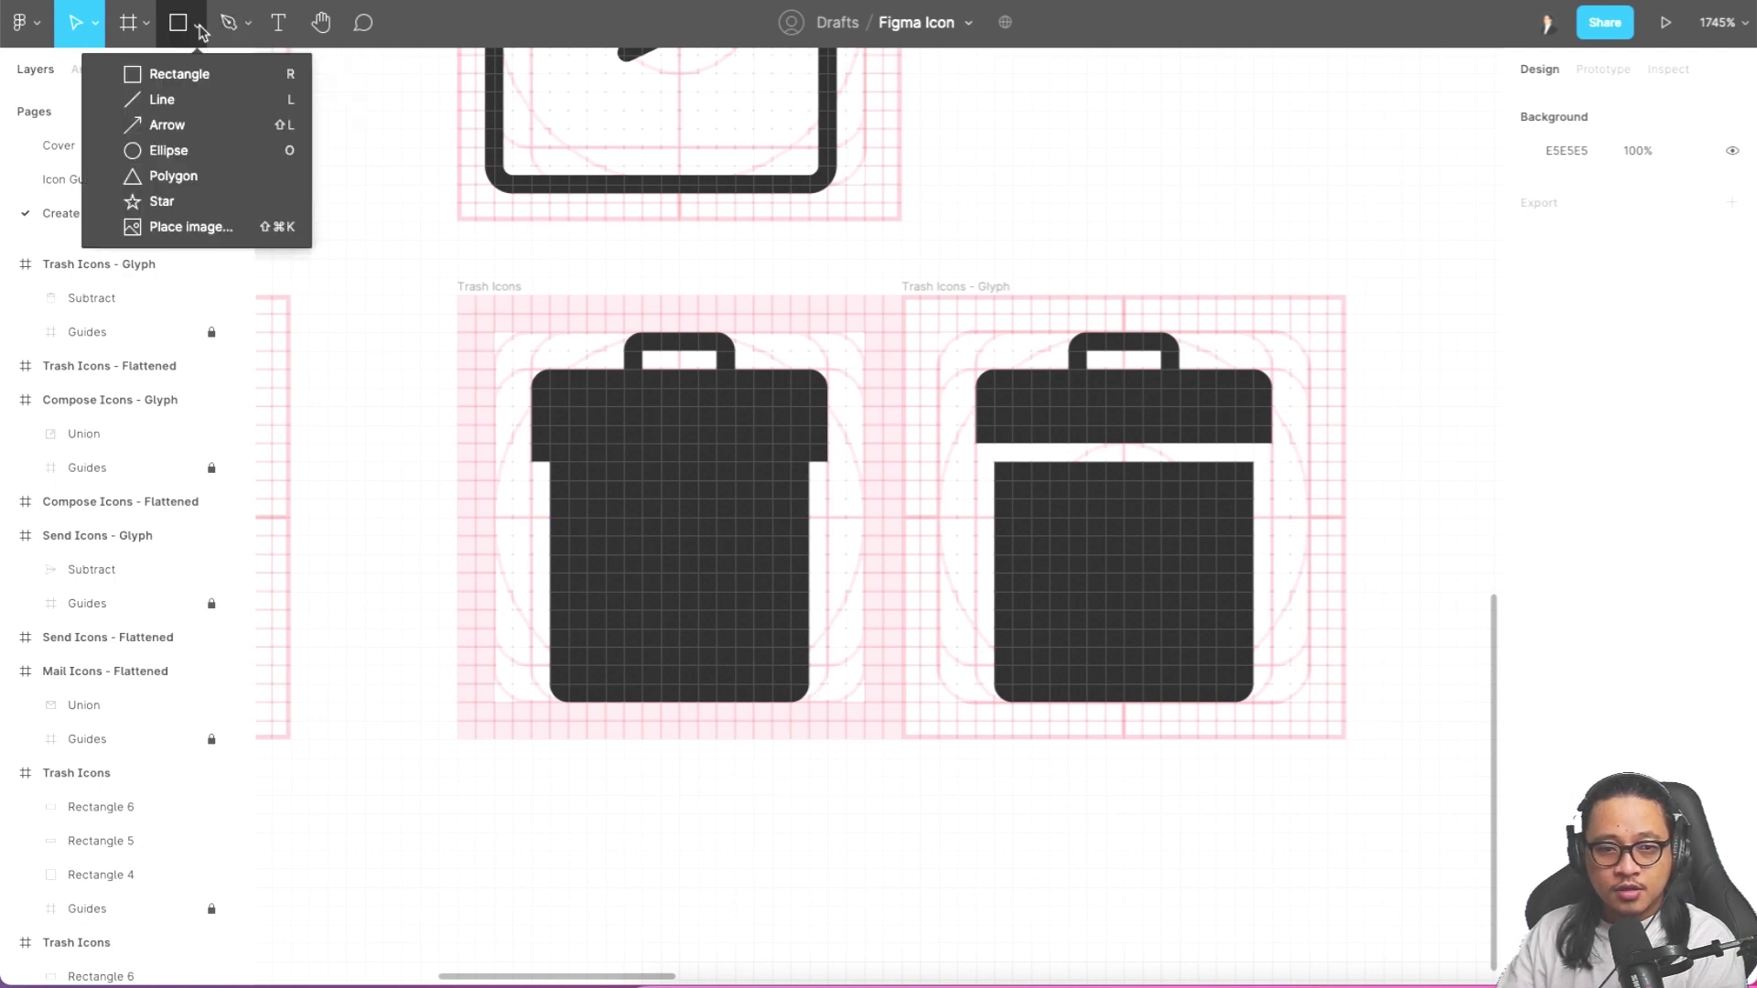
pyautogui.click(187, 102)
pyautogui.moveTo(529, 462)
pyautogui.mouseDown()
pyautogui.moveTo(858, 474)
pyautogui.moveTo(810, 471)
pyautogui.mouseUp()
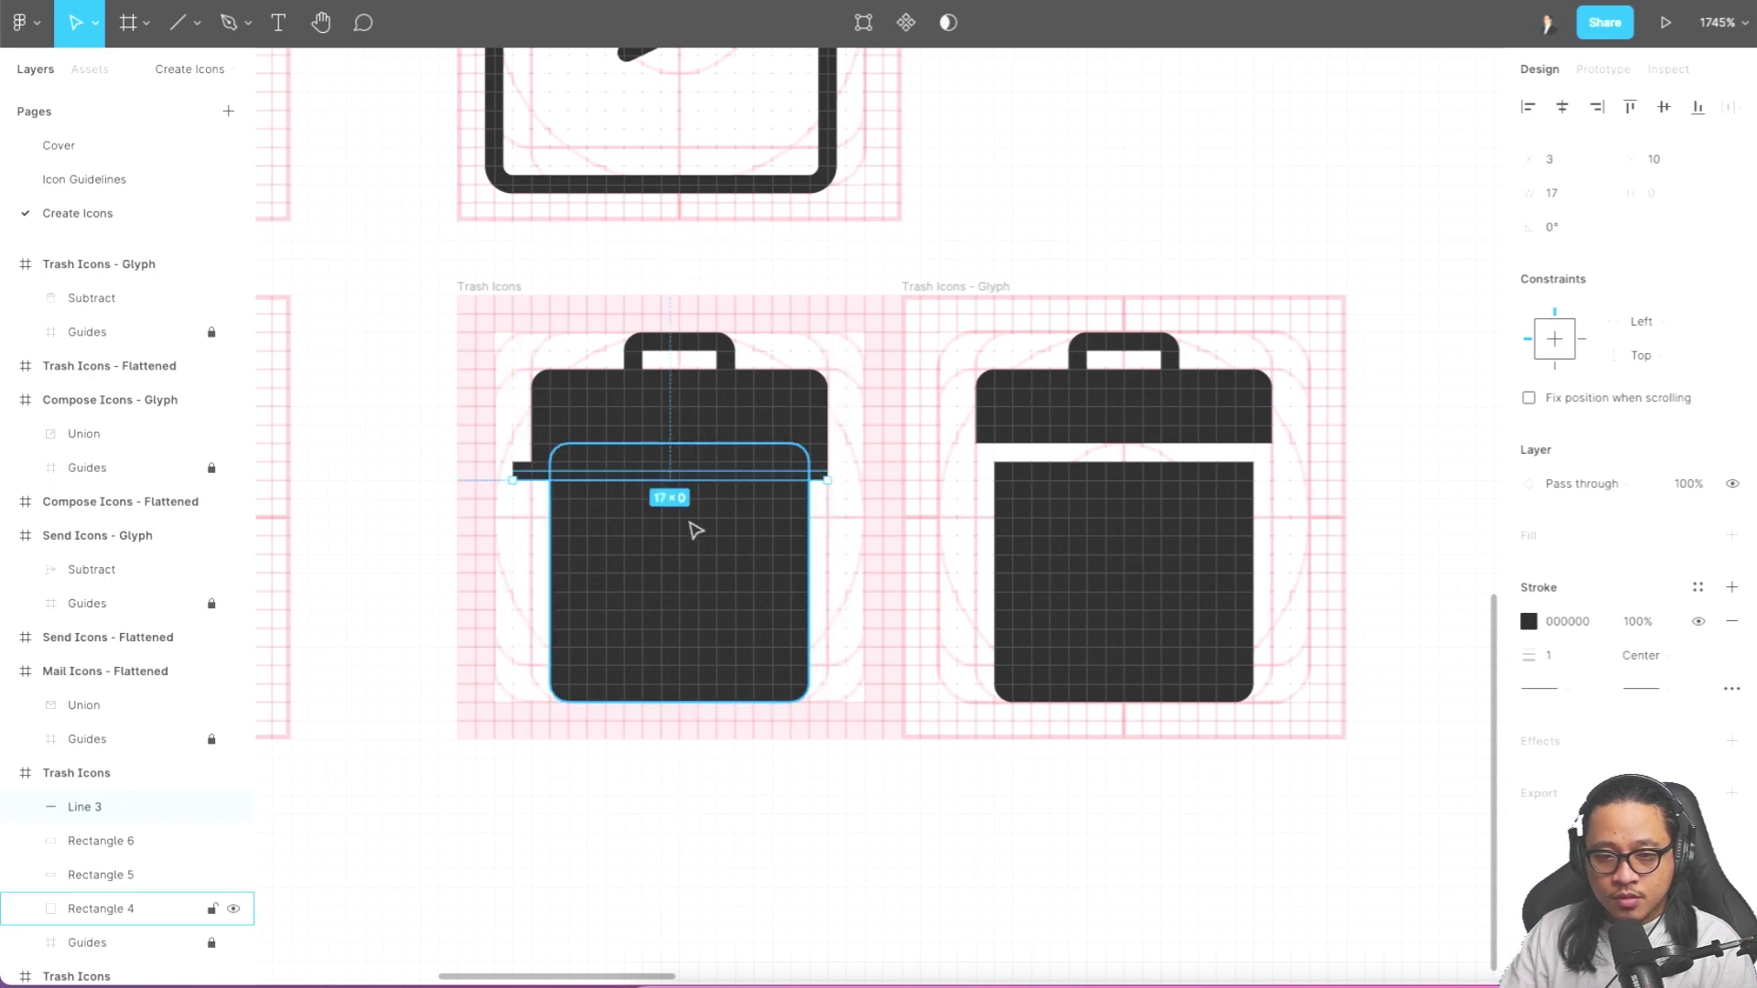
# - Unite the trash can's filled lid and body rectangles into one shape using a Union
pyautogui.click(494, 340)
pyautogui.moveTo(511, 331); pyautogui.dragTo(813, 684)
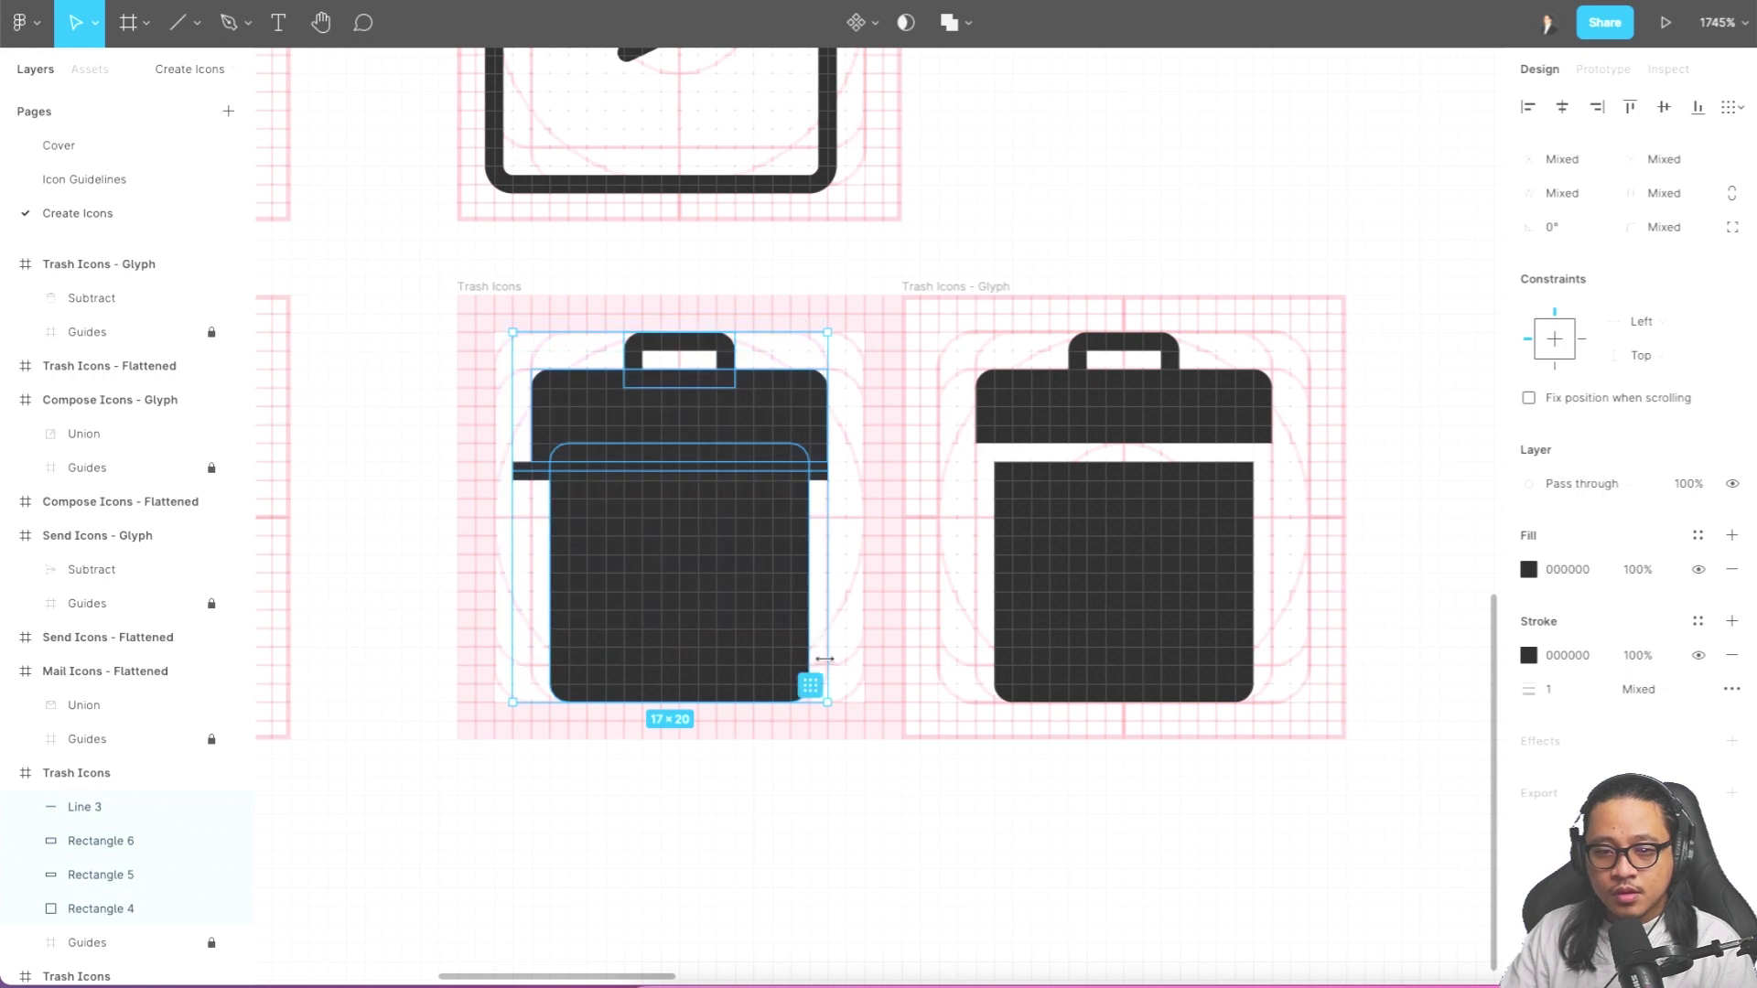
pyautogui.click(882, 388)
pyautogui.click(641, 554)
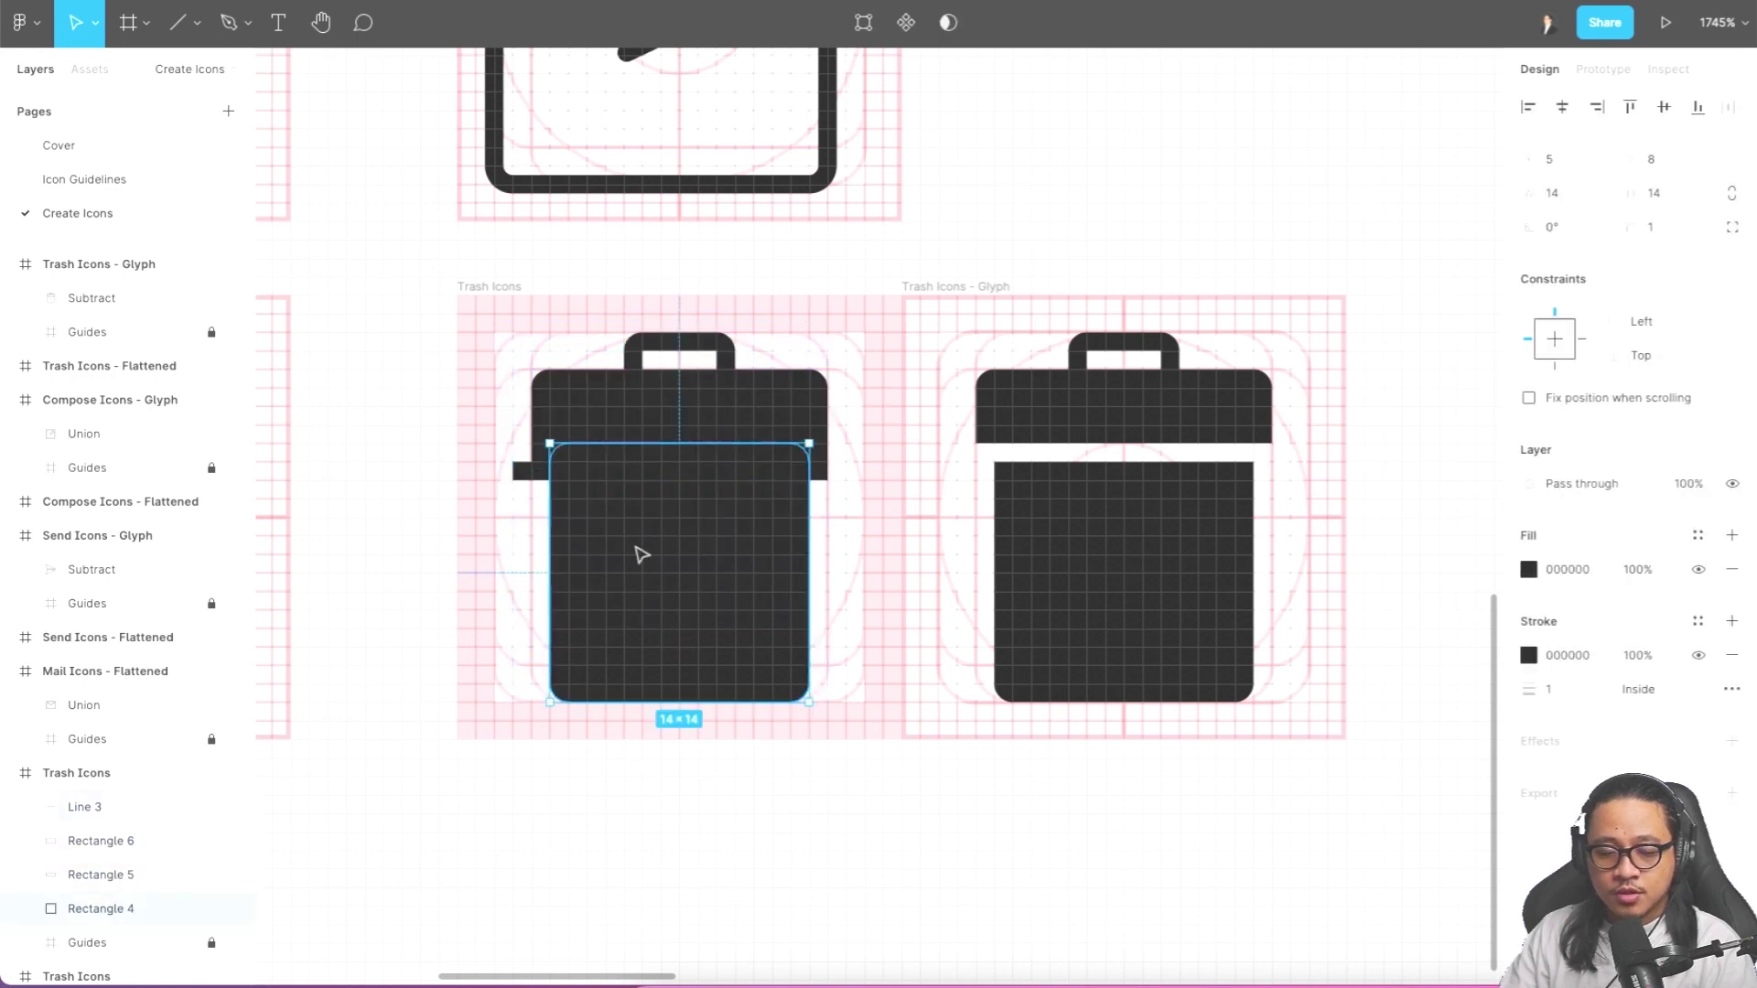
pyautogui.keyDown('shift'); pyautogui.click(564, 417); pyautogui.keyUp('shift')
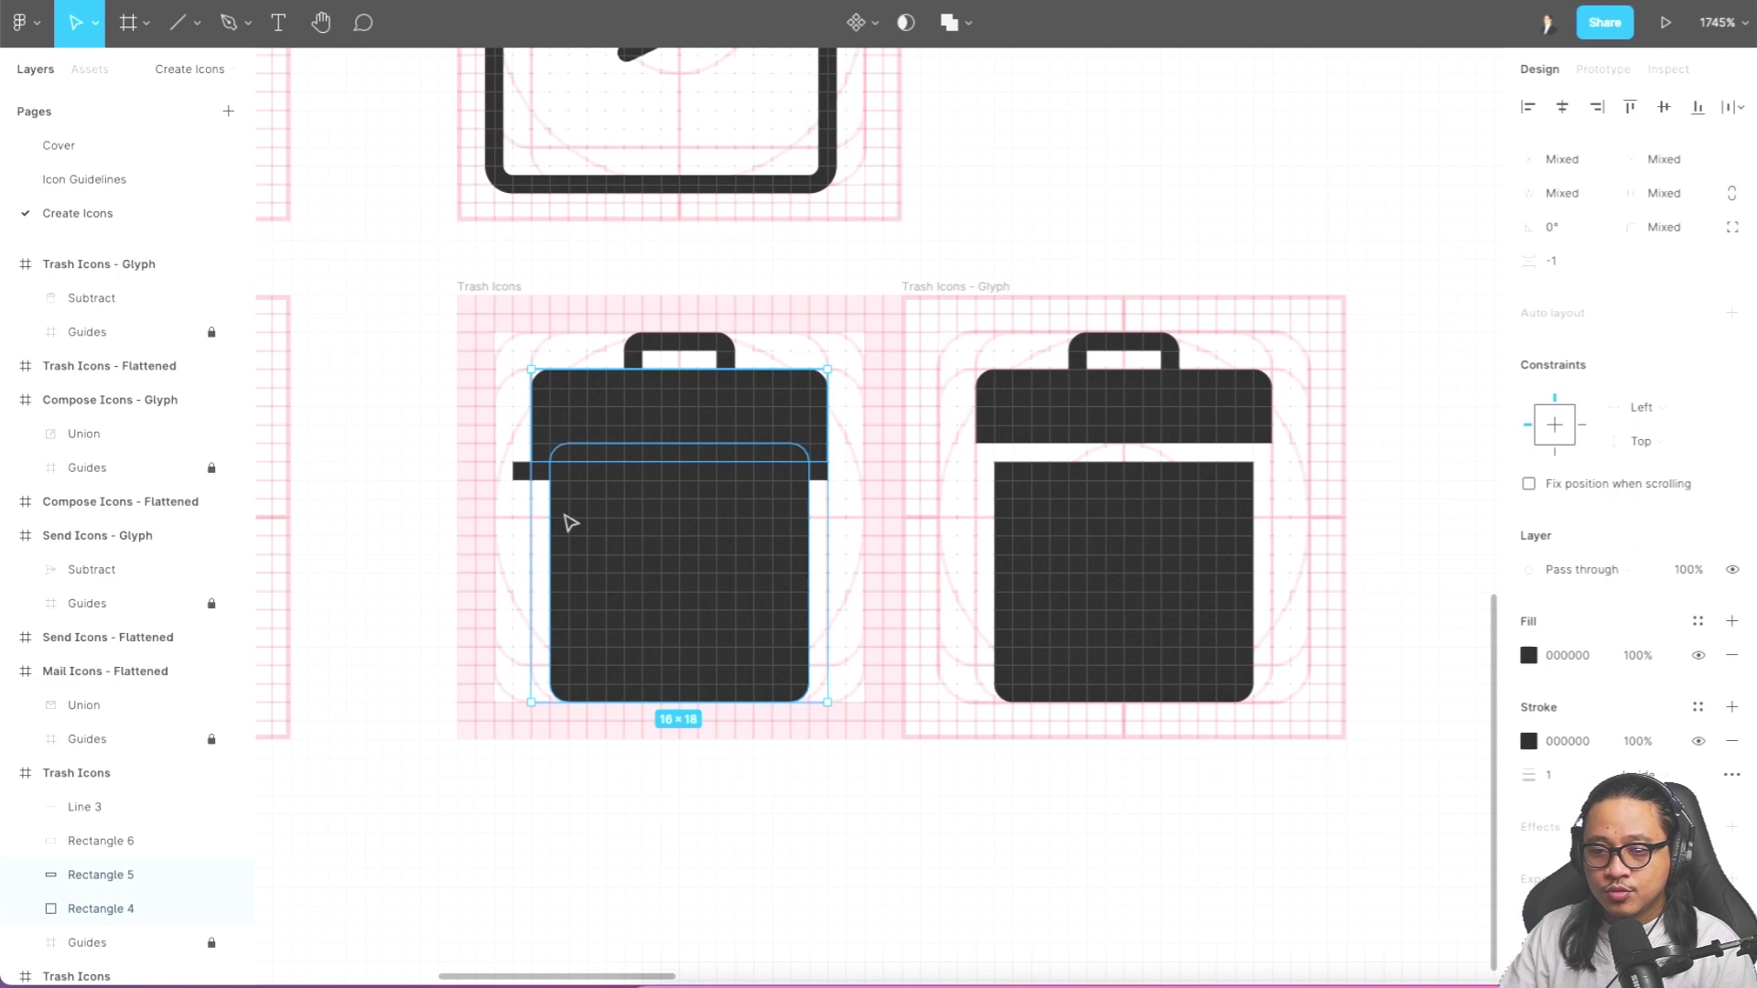
pyautogui.click(946, 31)
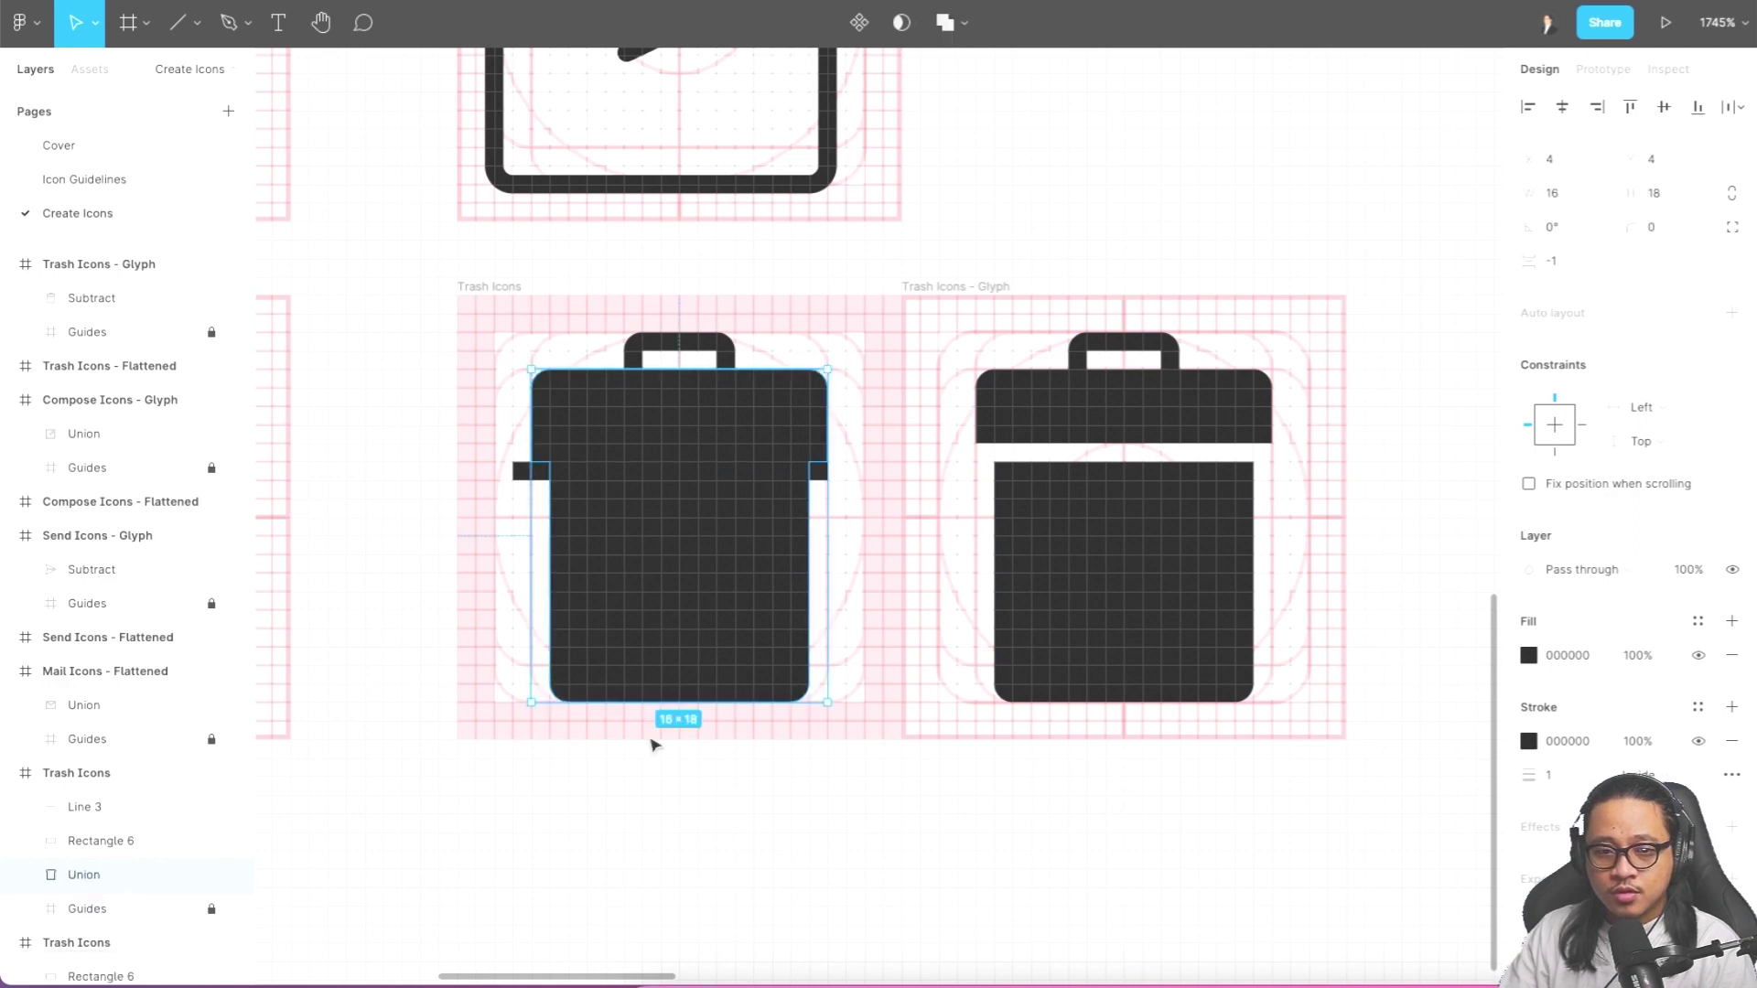
# - Subtract the horizontal line from the united lid and body shape to cut a gap between them
pyautogui.click(494, 561)
pyautogui.click(518, 473)
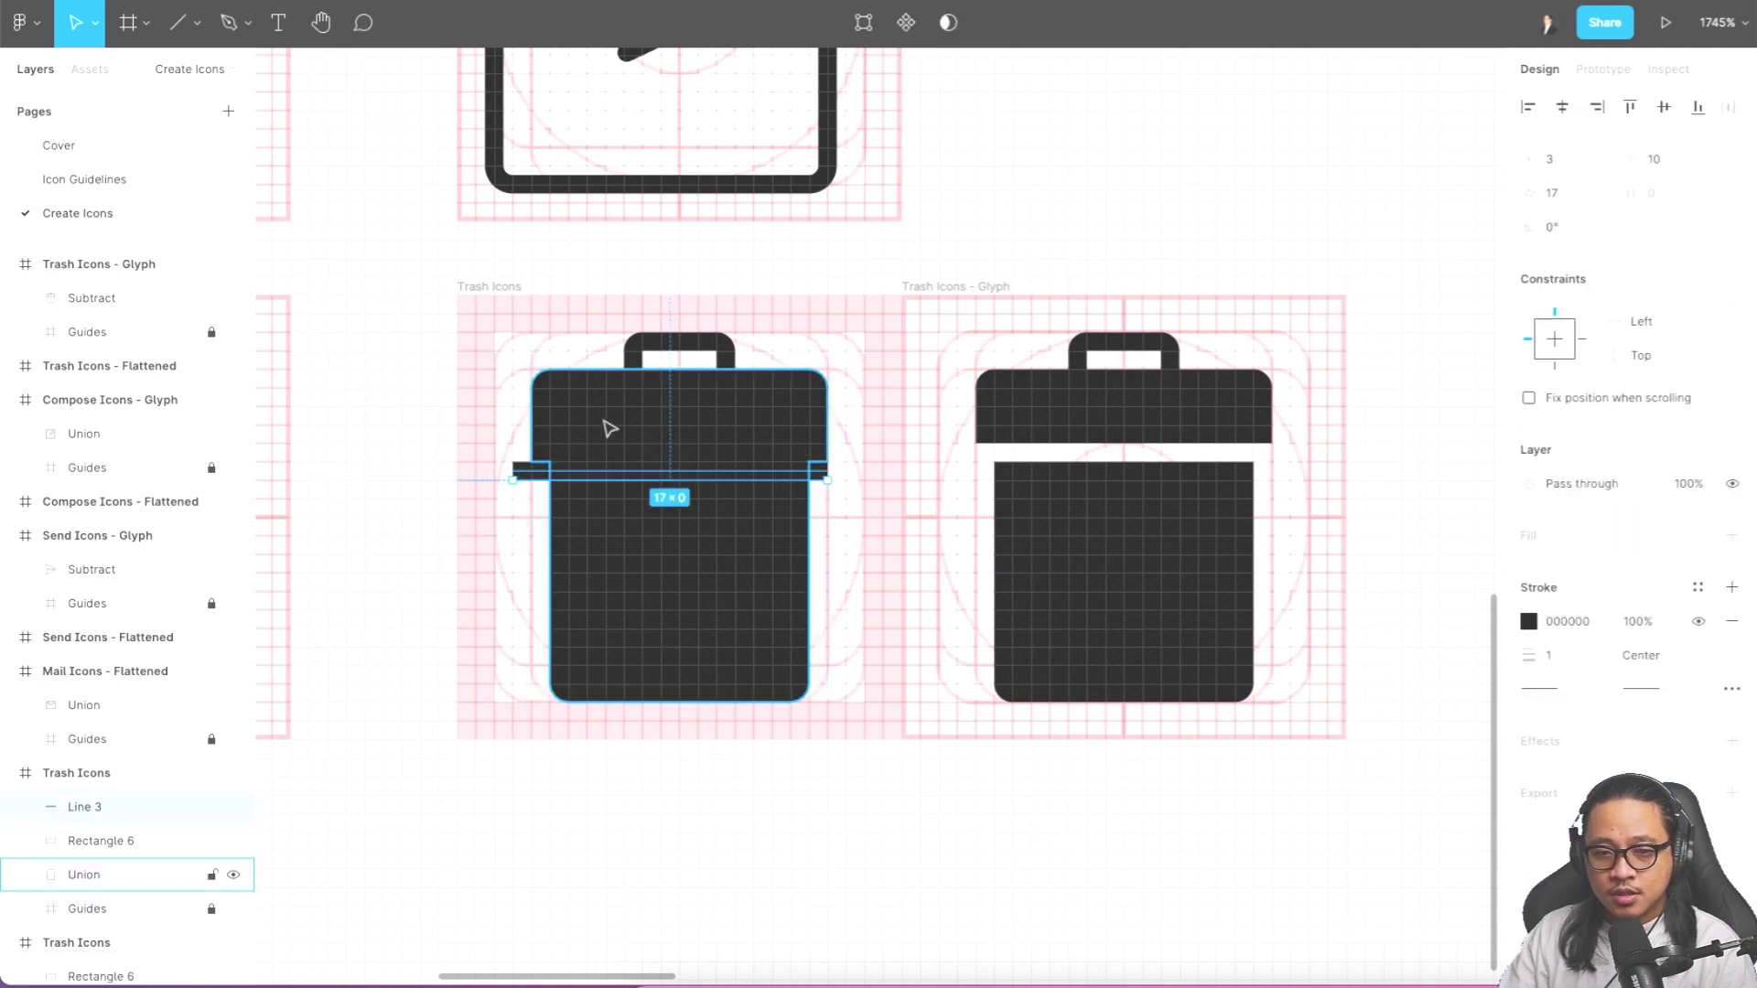
pyautogui.keyDown('shift'); pyautogui.click(610, 428); pyautogui.keyUp('shift')
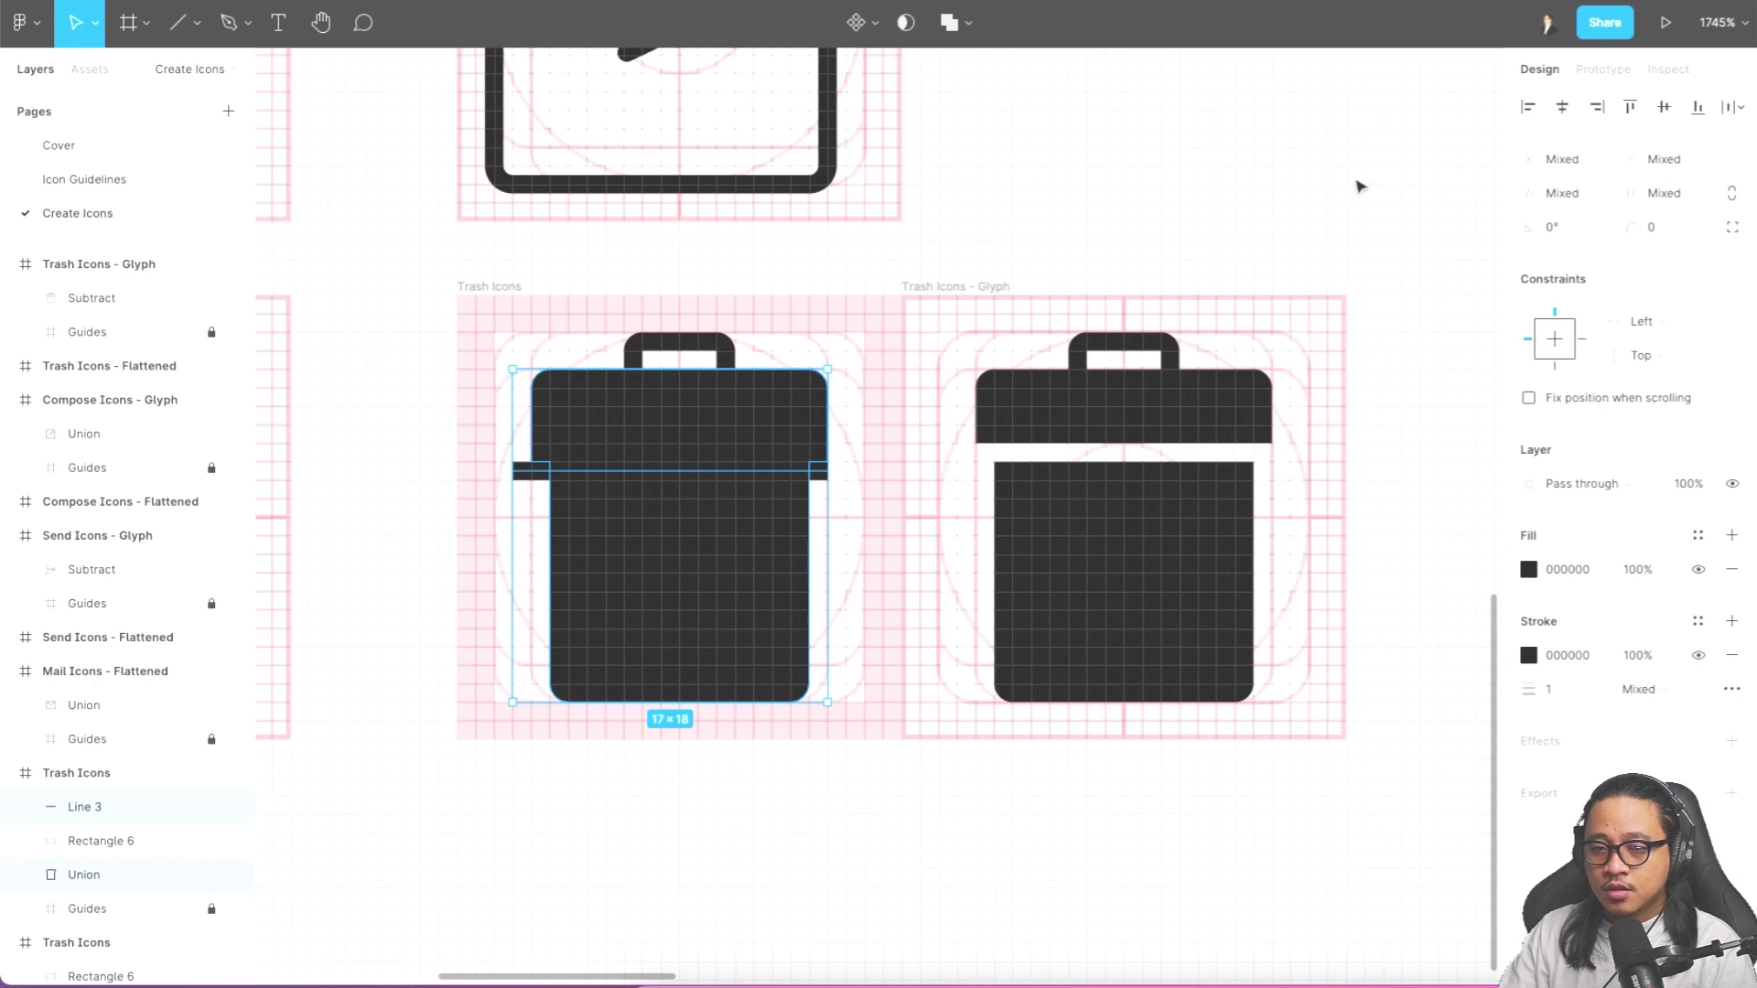
pyautogui.click(973, 22)
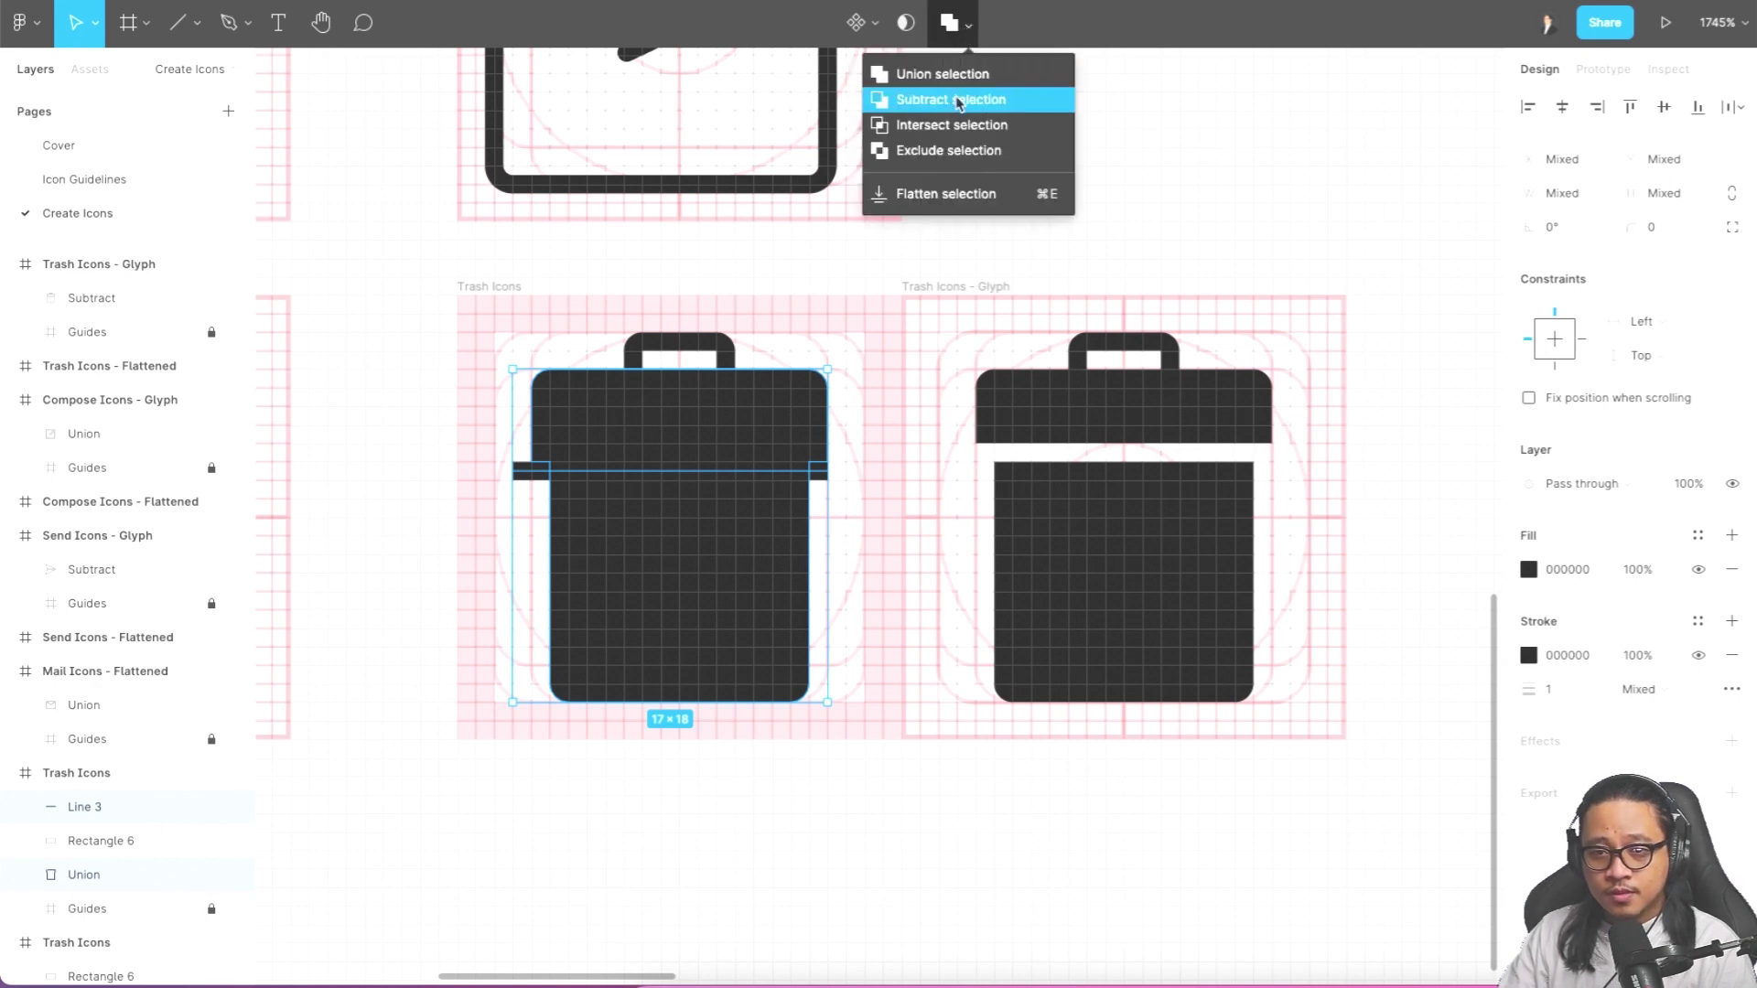
pyautogui.click(960, 99)
pyautogui.click(737, 468)
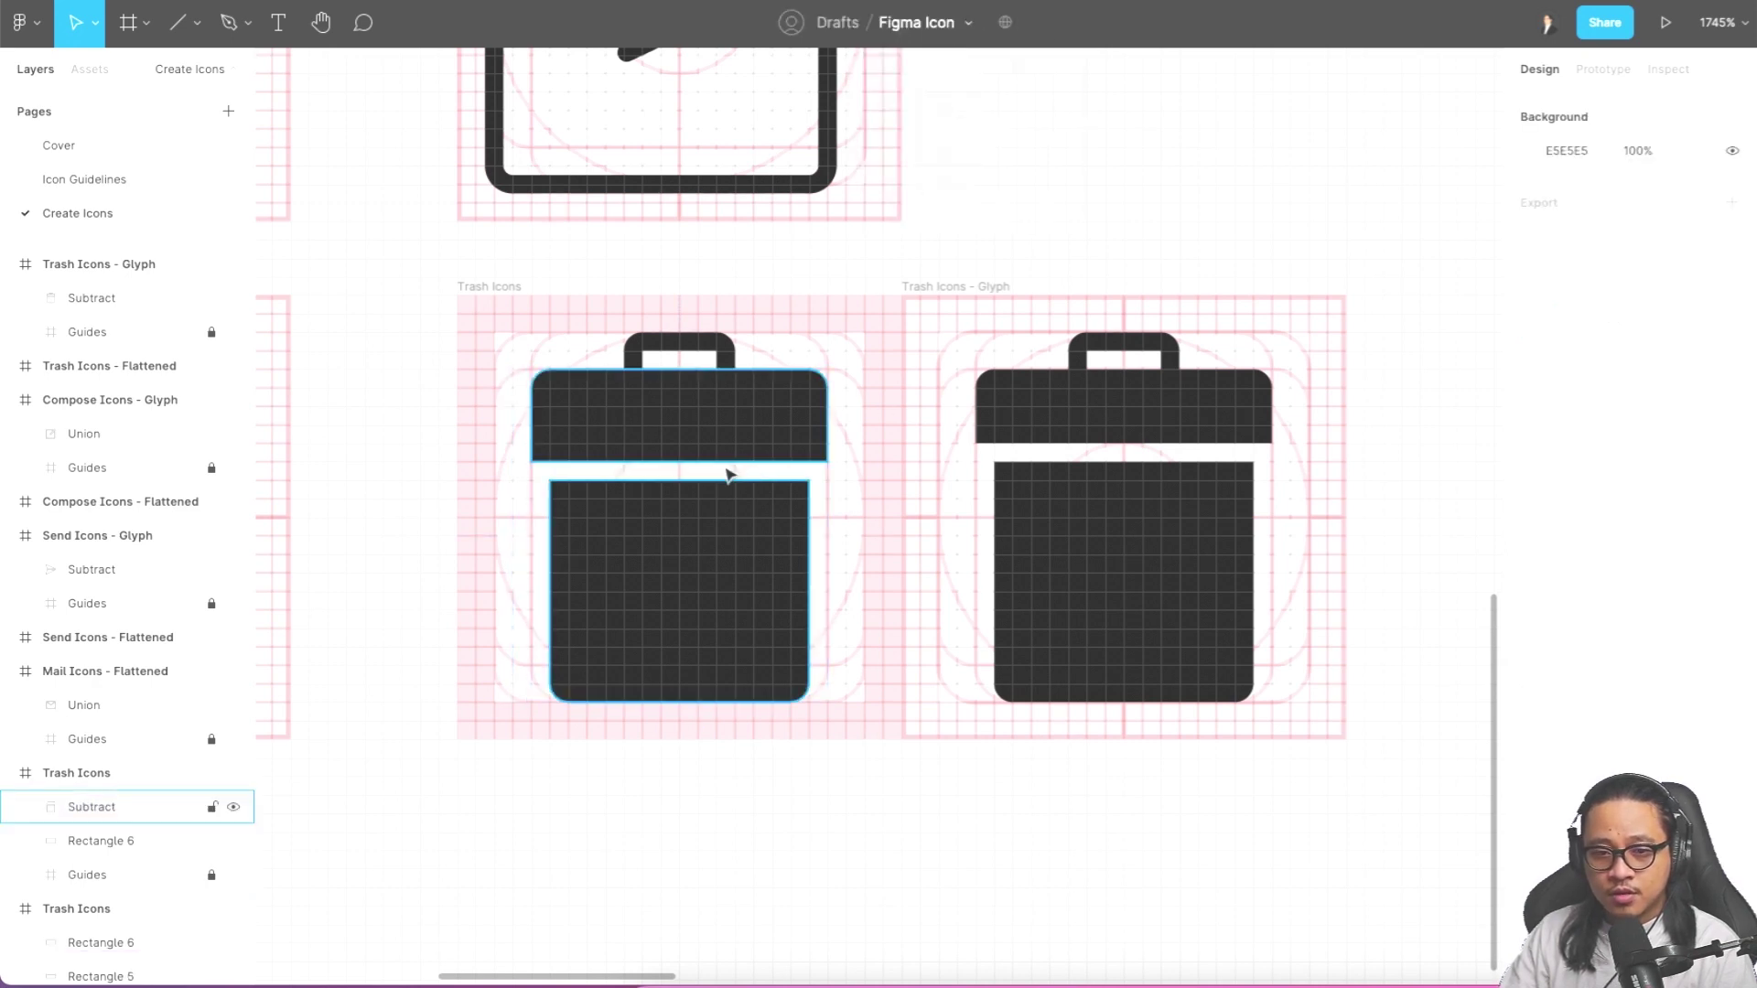
pyautogui.scroll(2, 849, 488)
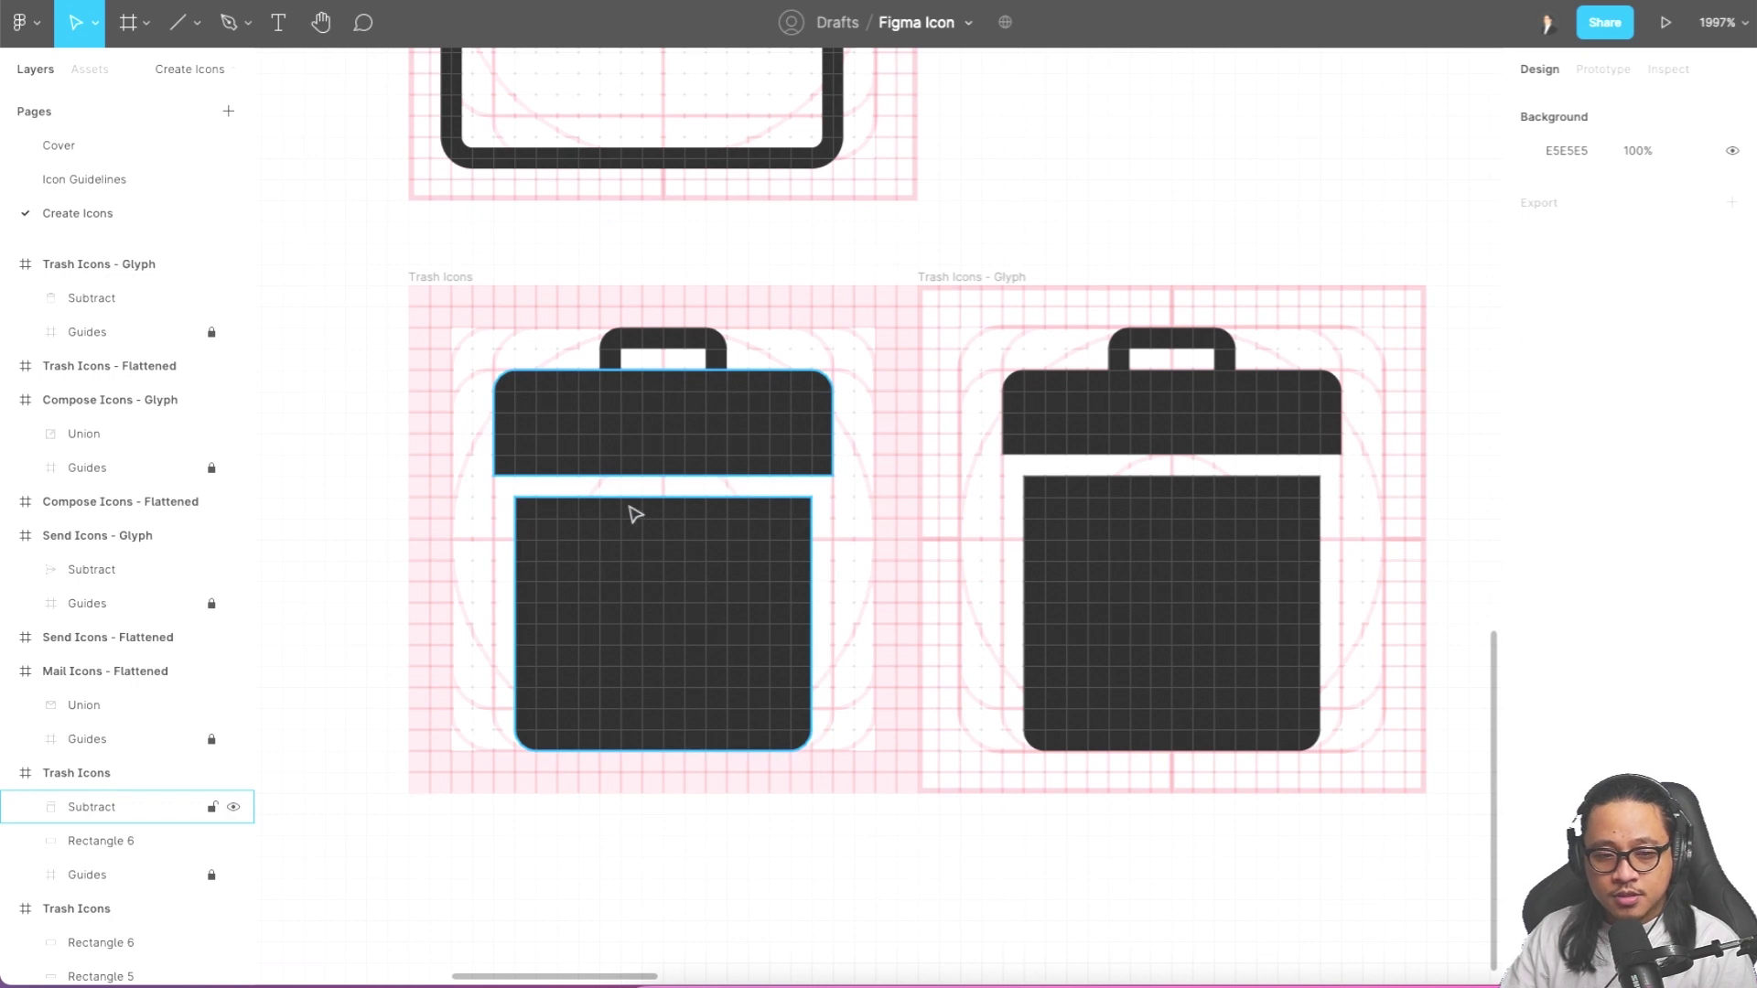
# - Move the line inside the Subtract shape up to Y 9, matching the gap in the reference glyph
pyautogui.click(26, 809)
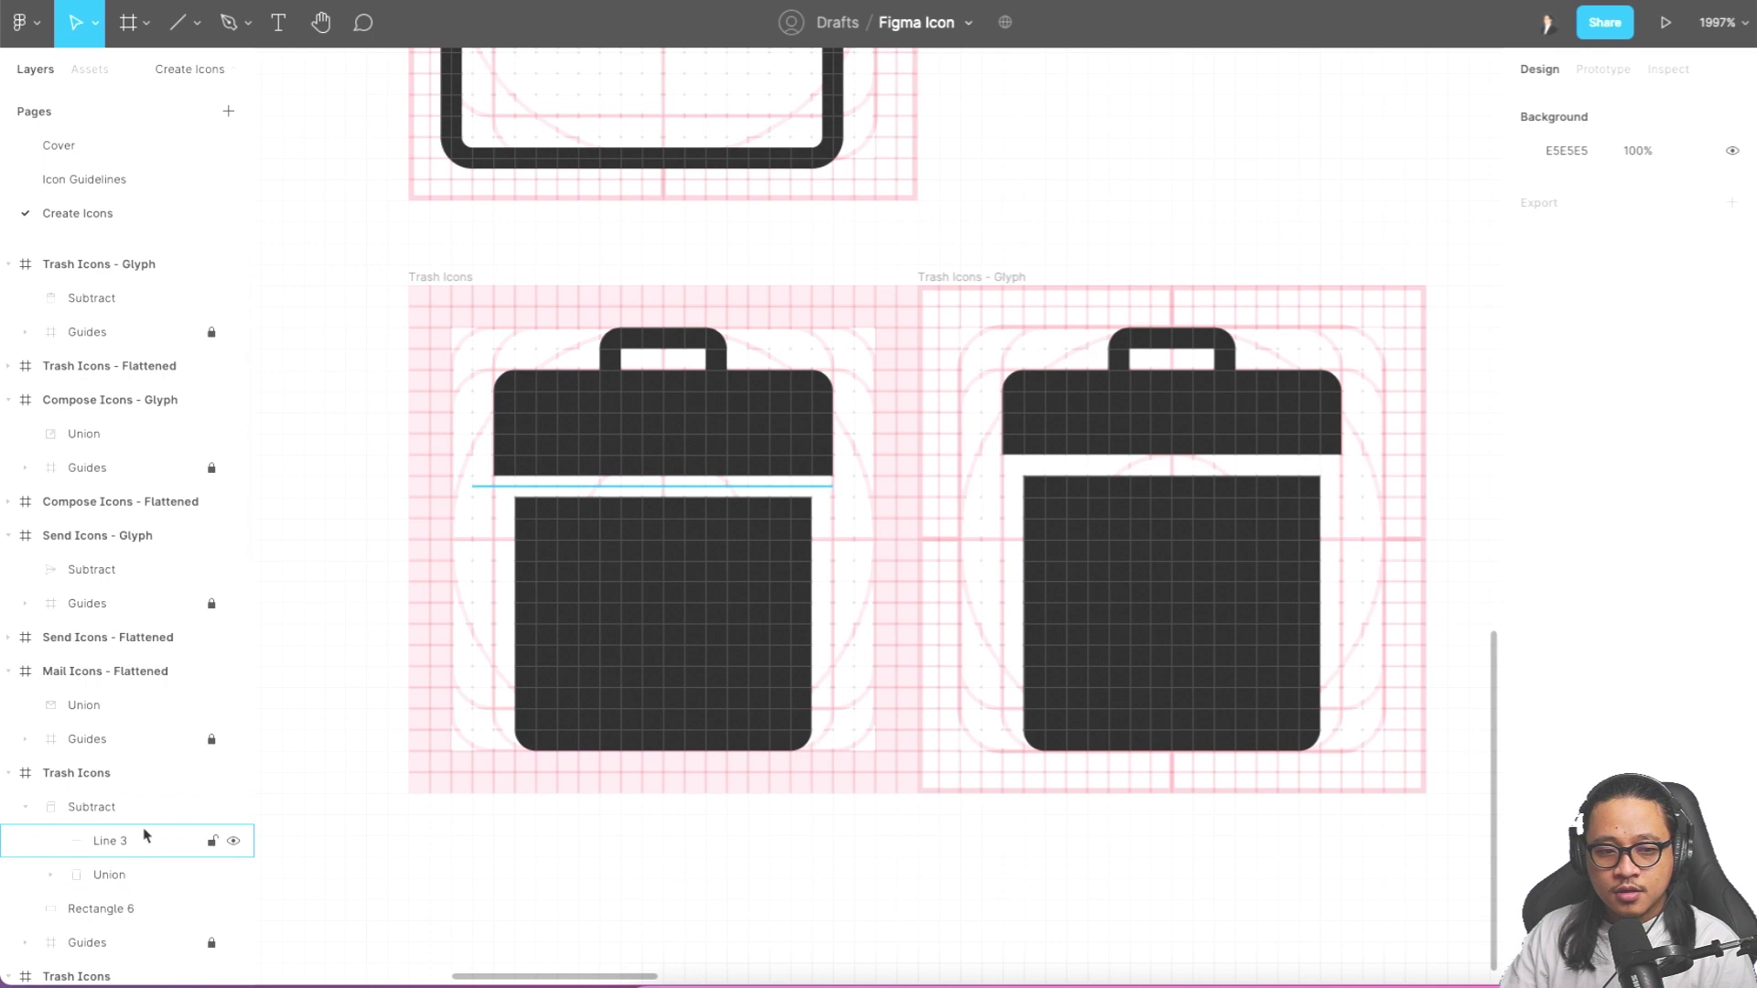
pyautogui.click(648, 497)
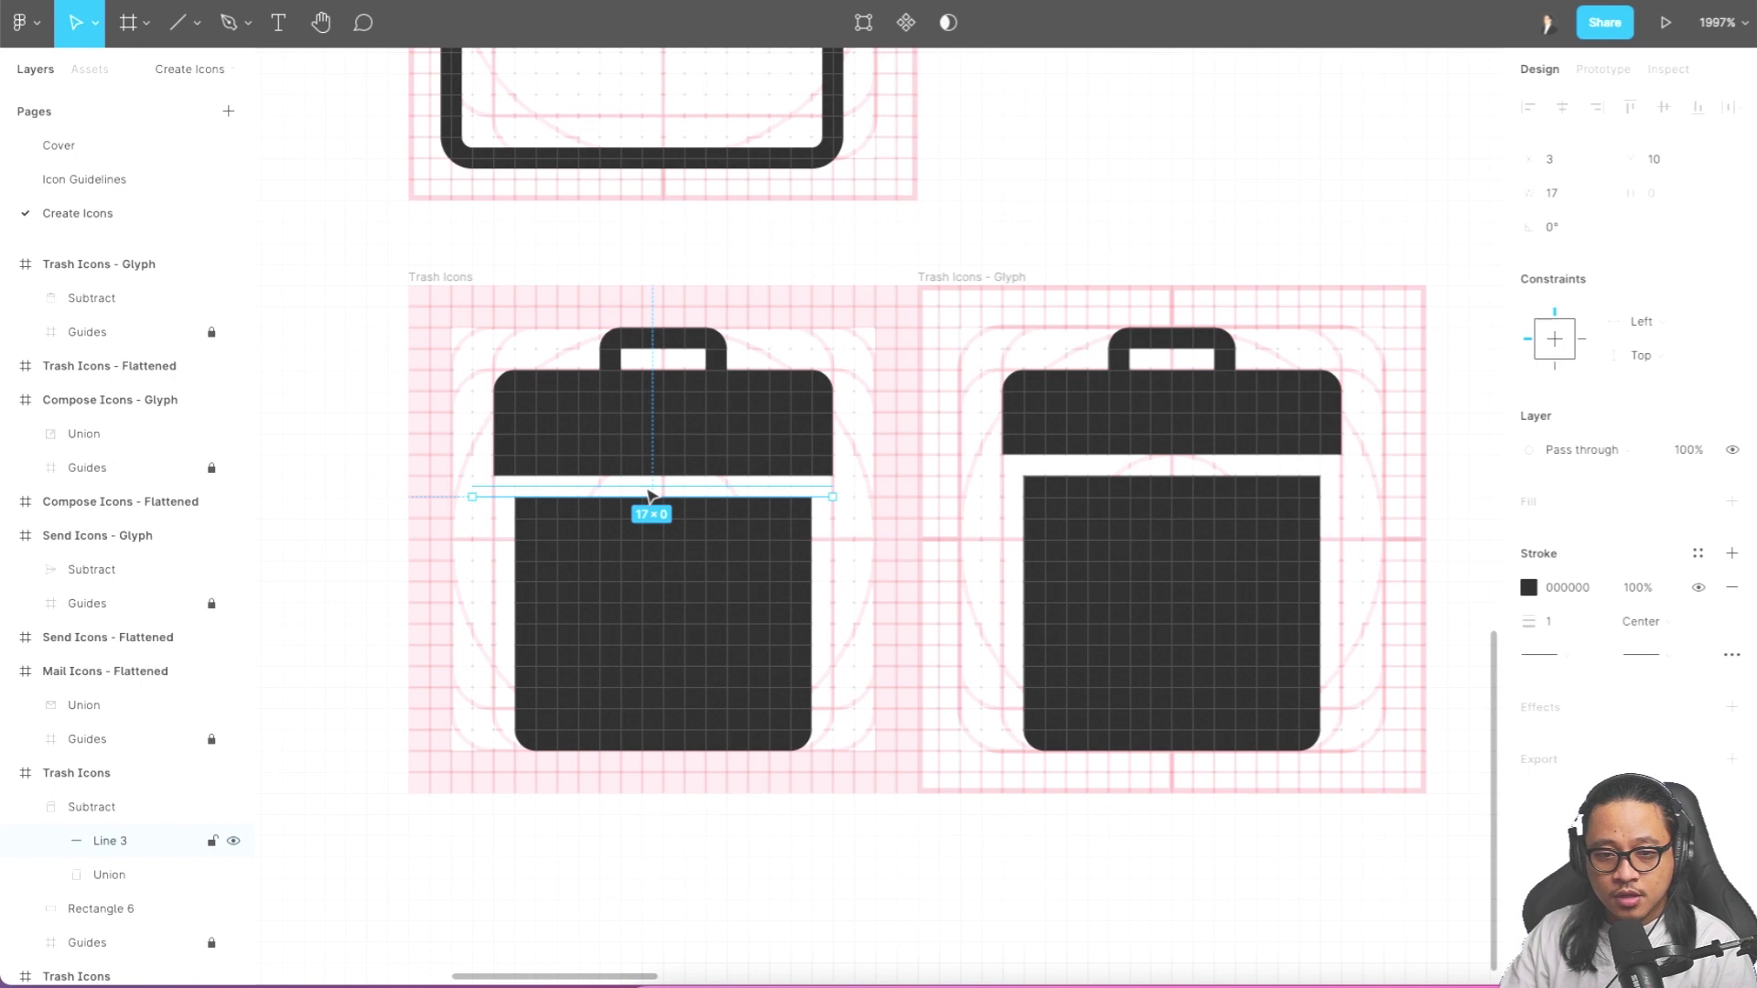
pyautogui.press('alt')
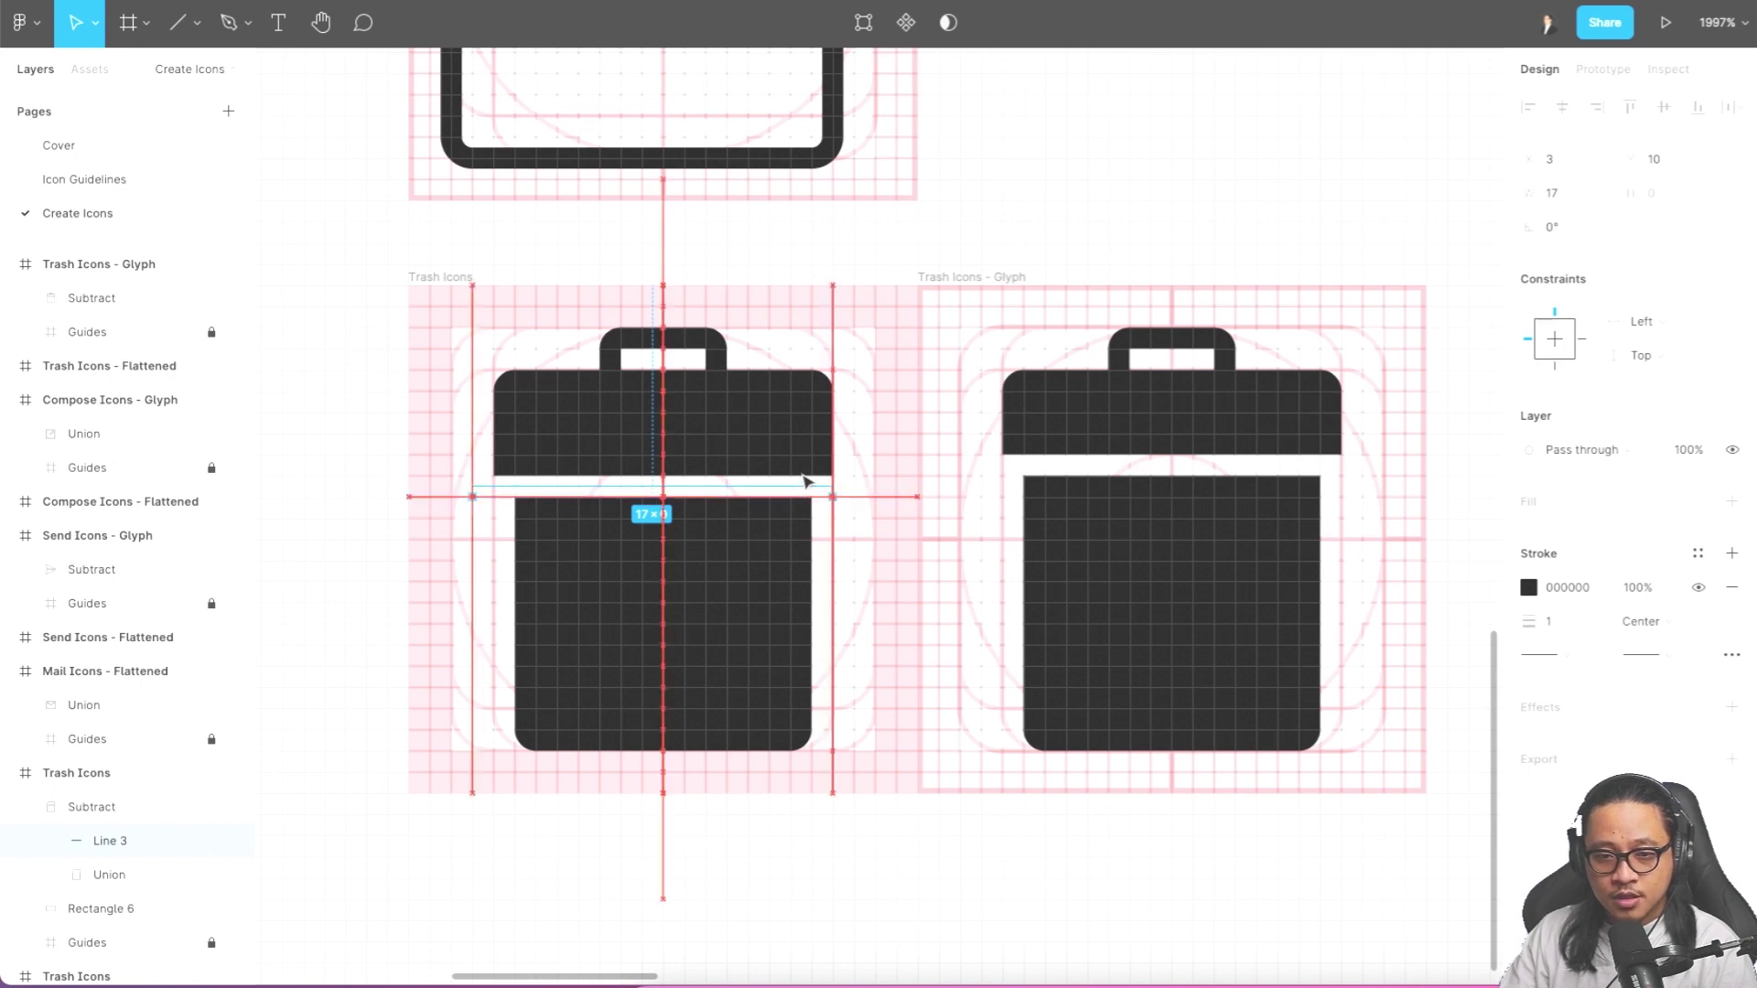
pyautogui.press('Up')
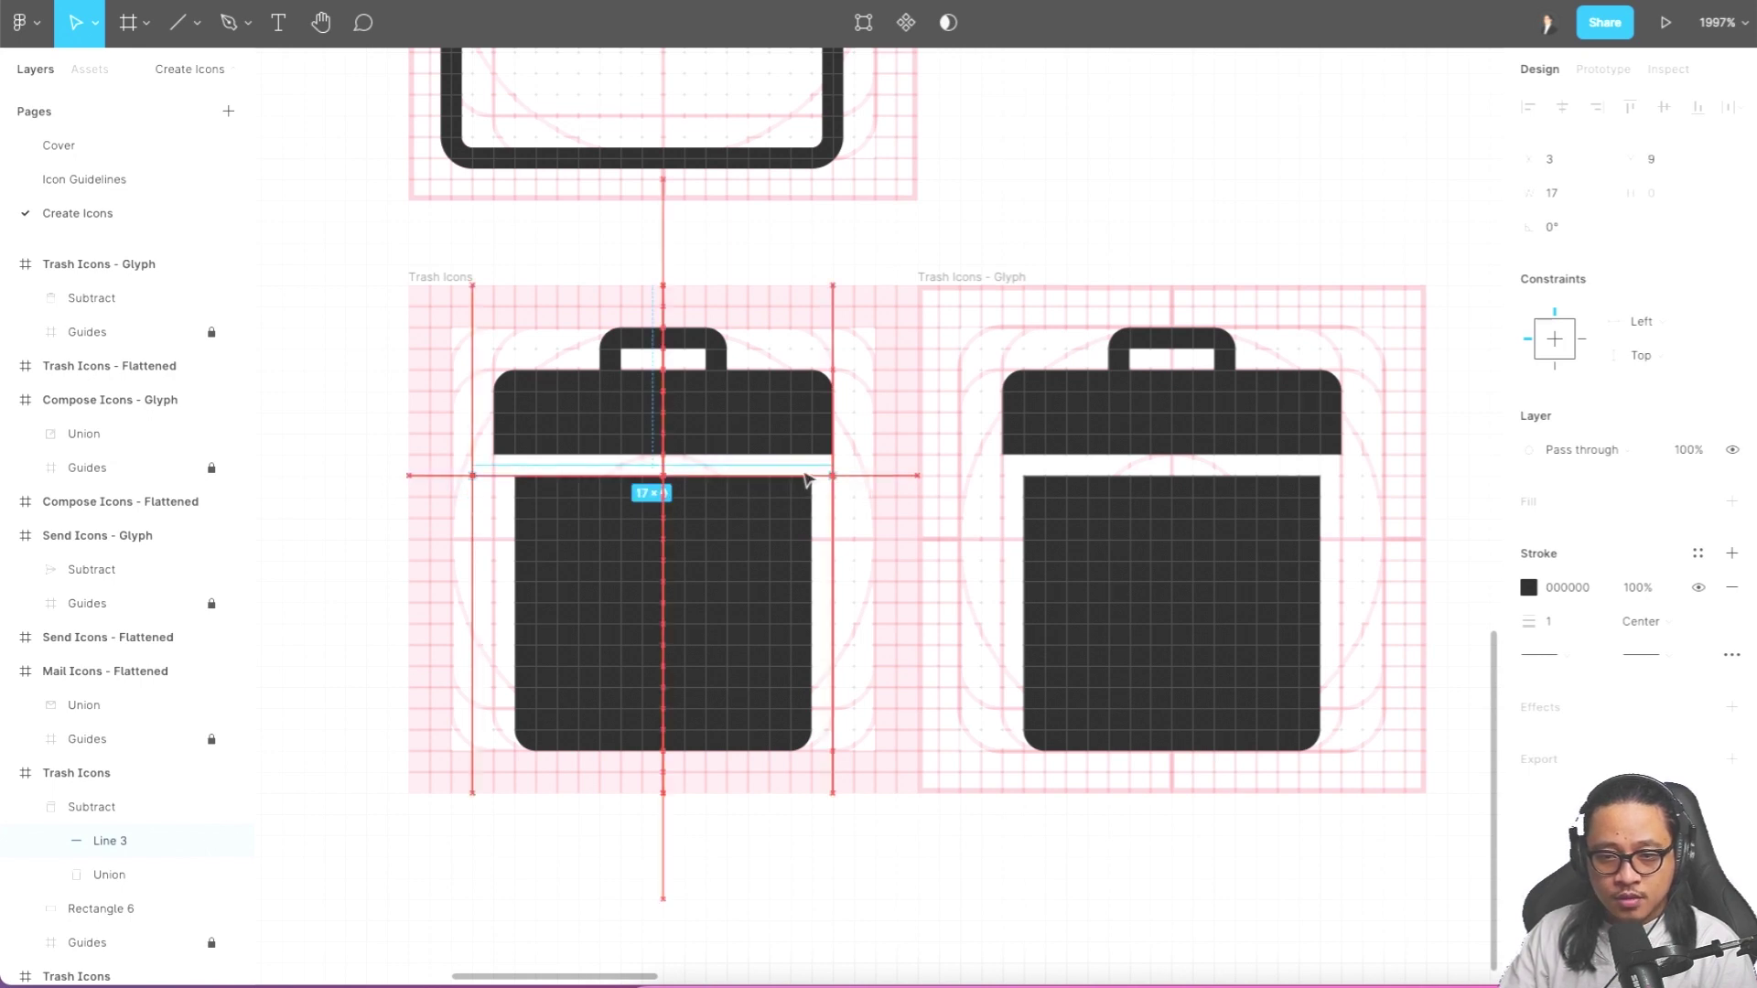
pyautogui.press('Up')
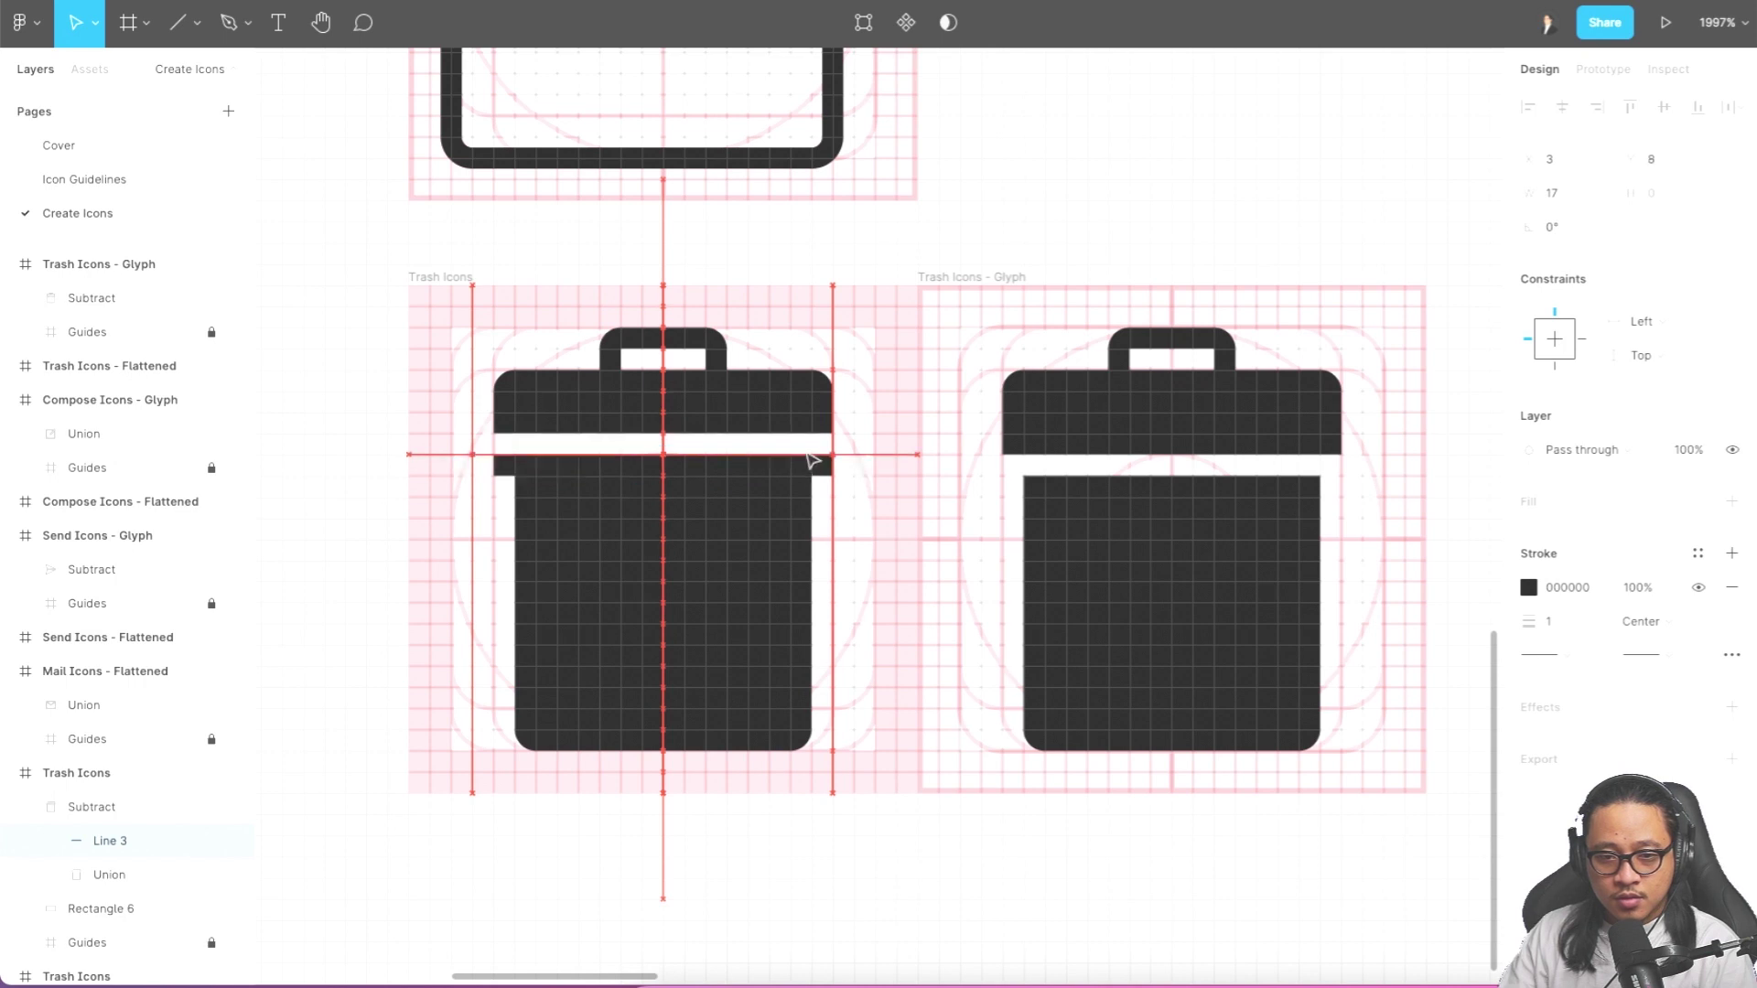
pyautogui.press('Down')
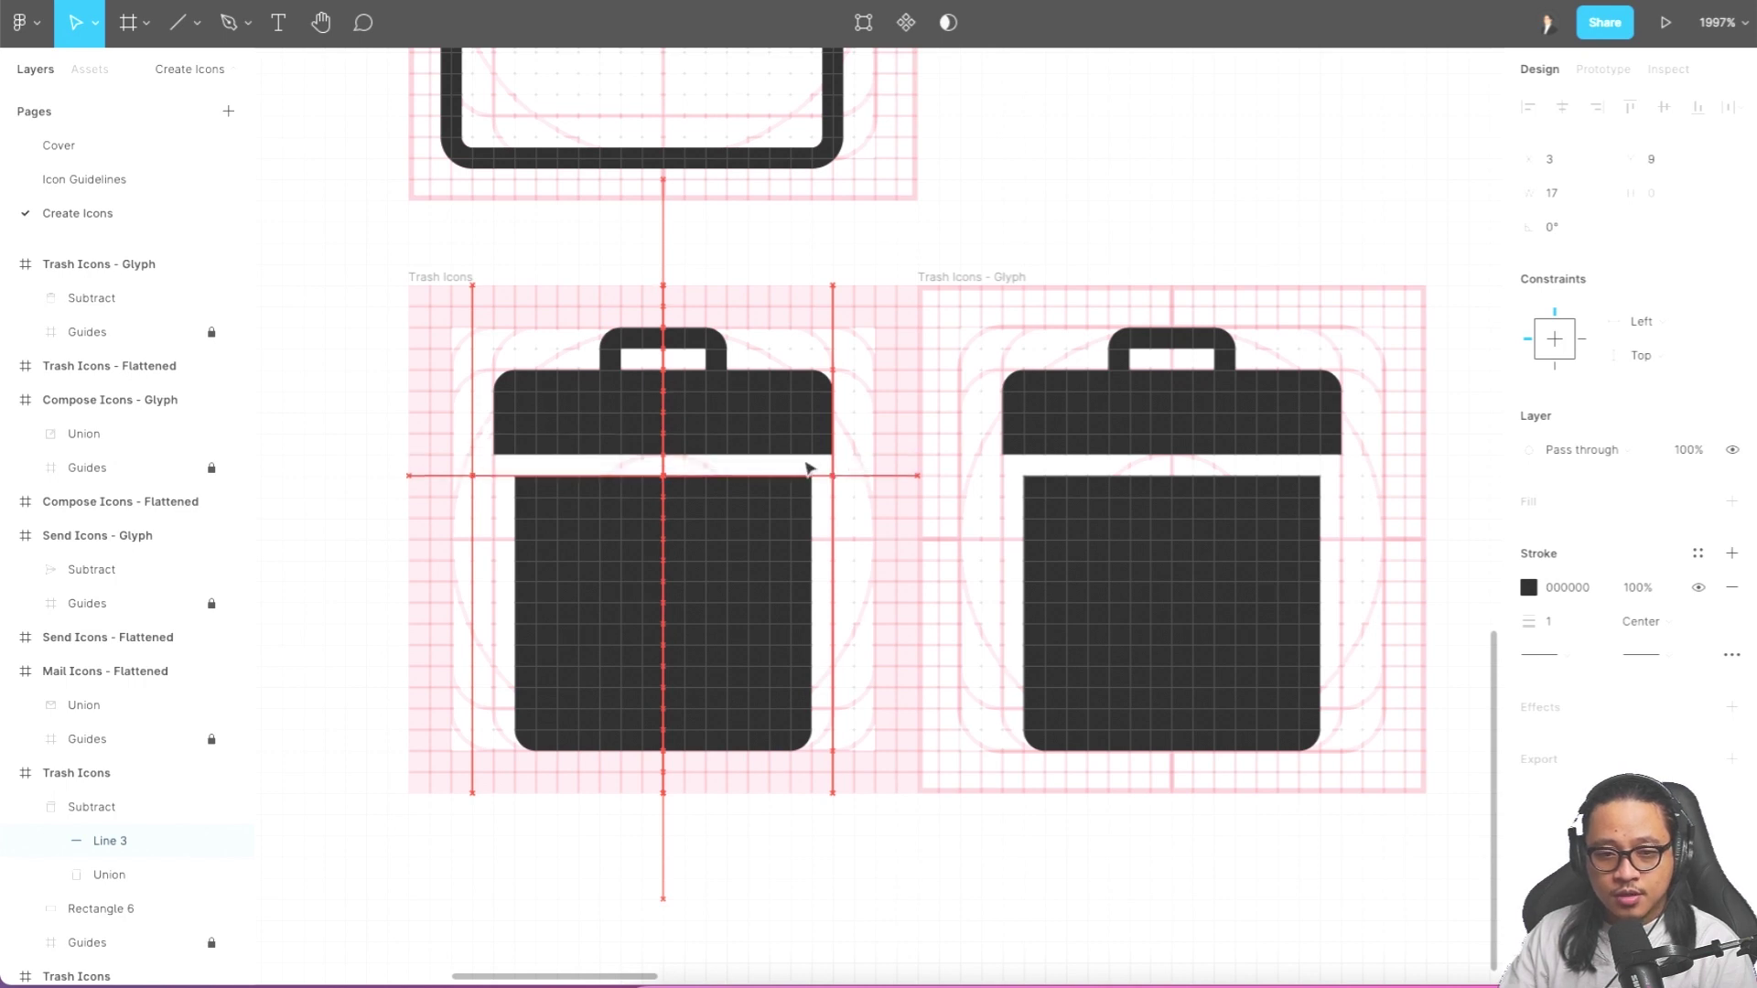
pyautogui.click(886, 439)
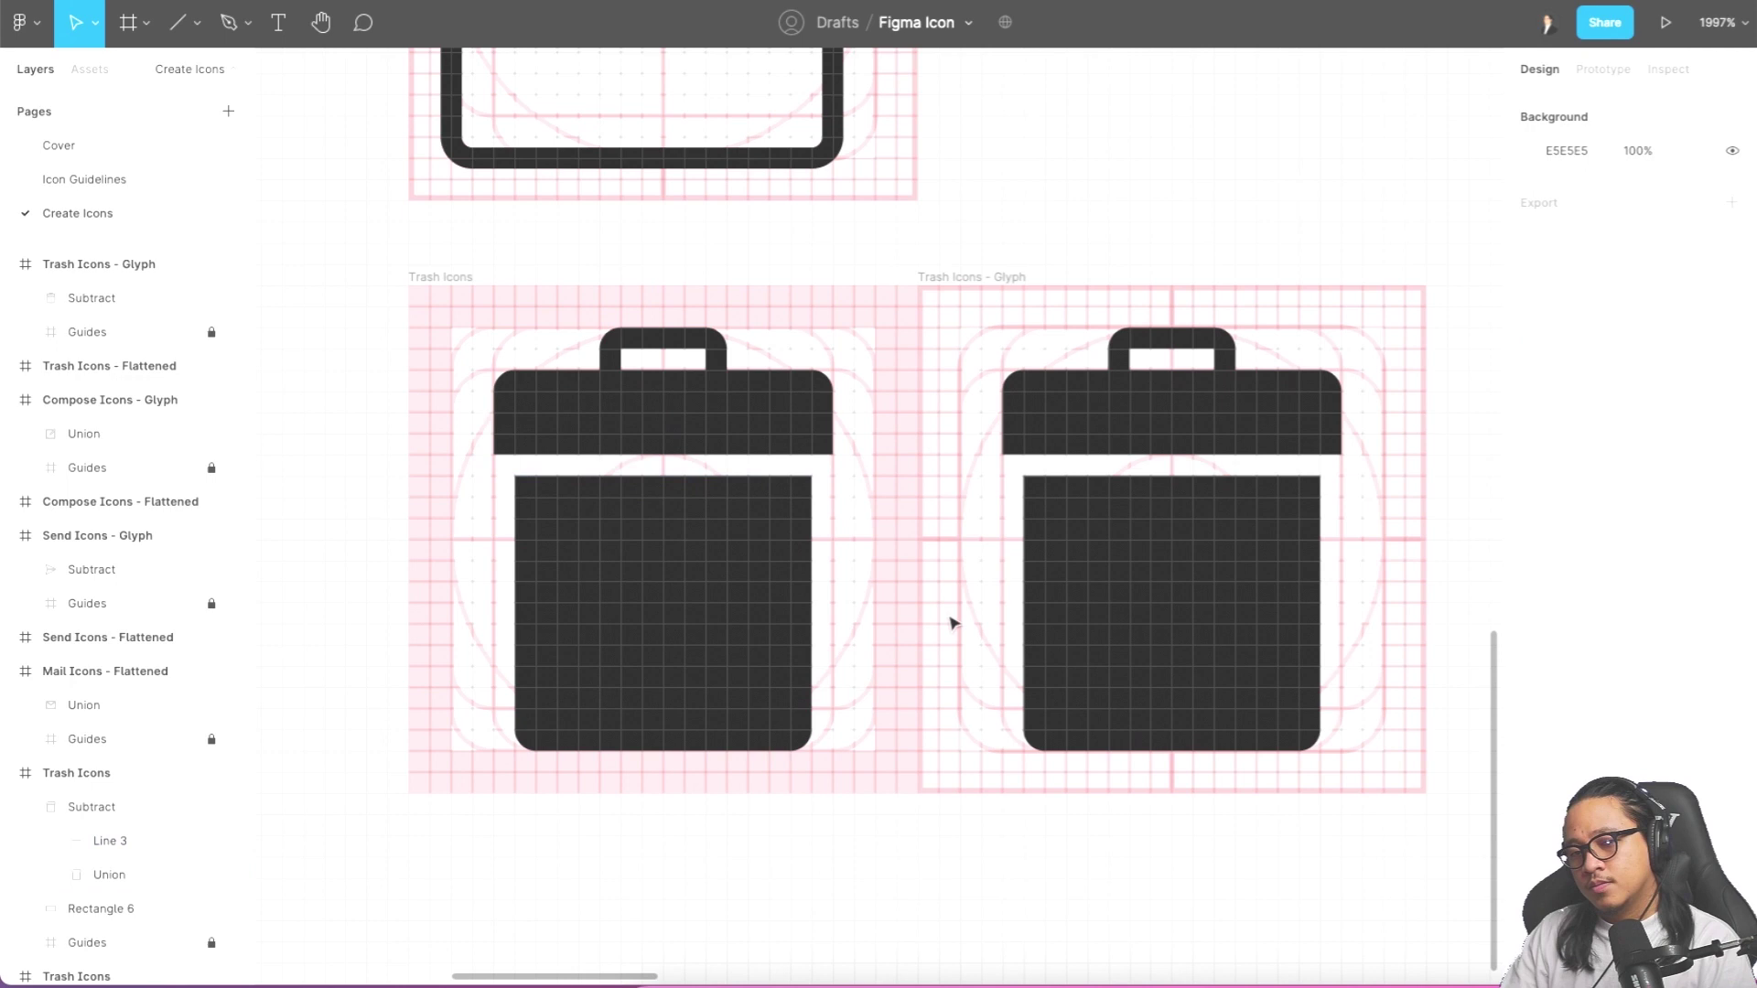
# - Unite the trash can's handle with the cut lid and body shape and flatten the result into a single vector shape
pyautogui.moveTo(865, 345); pyautogui.dragTo(595, 728)
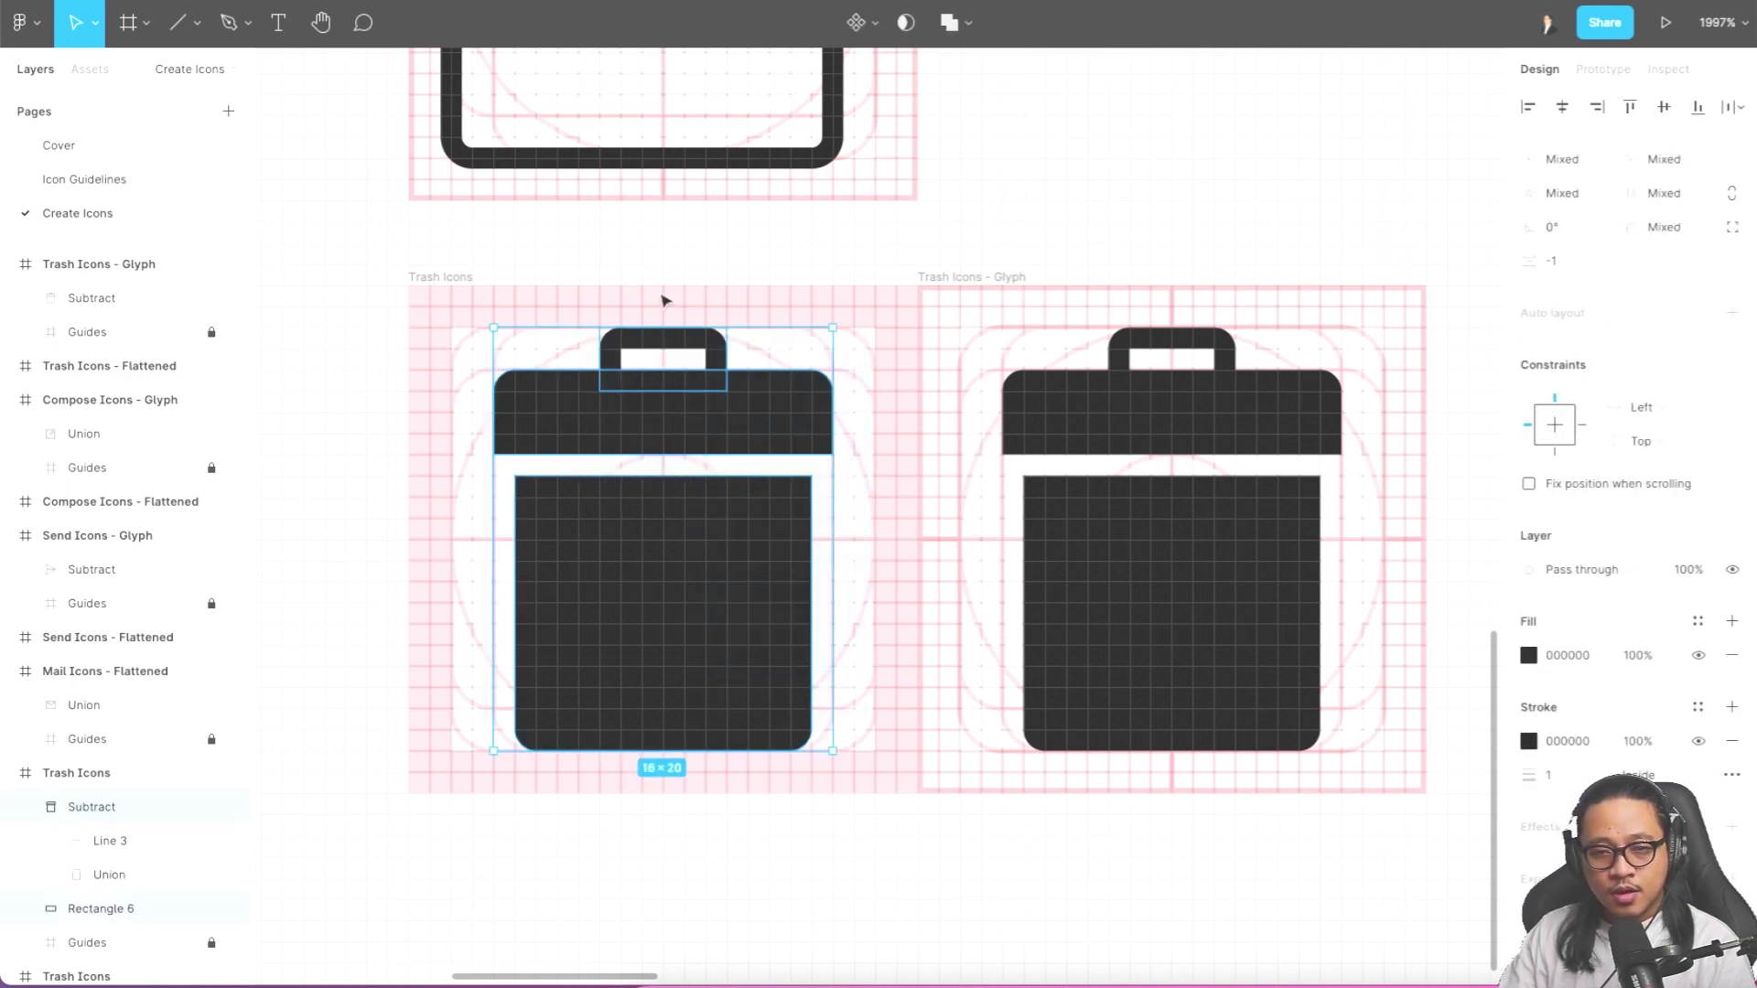
pyautogui.click(953, 28)
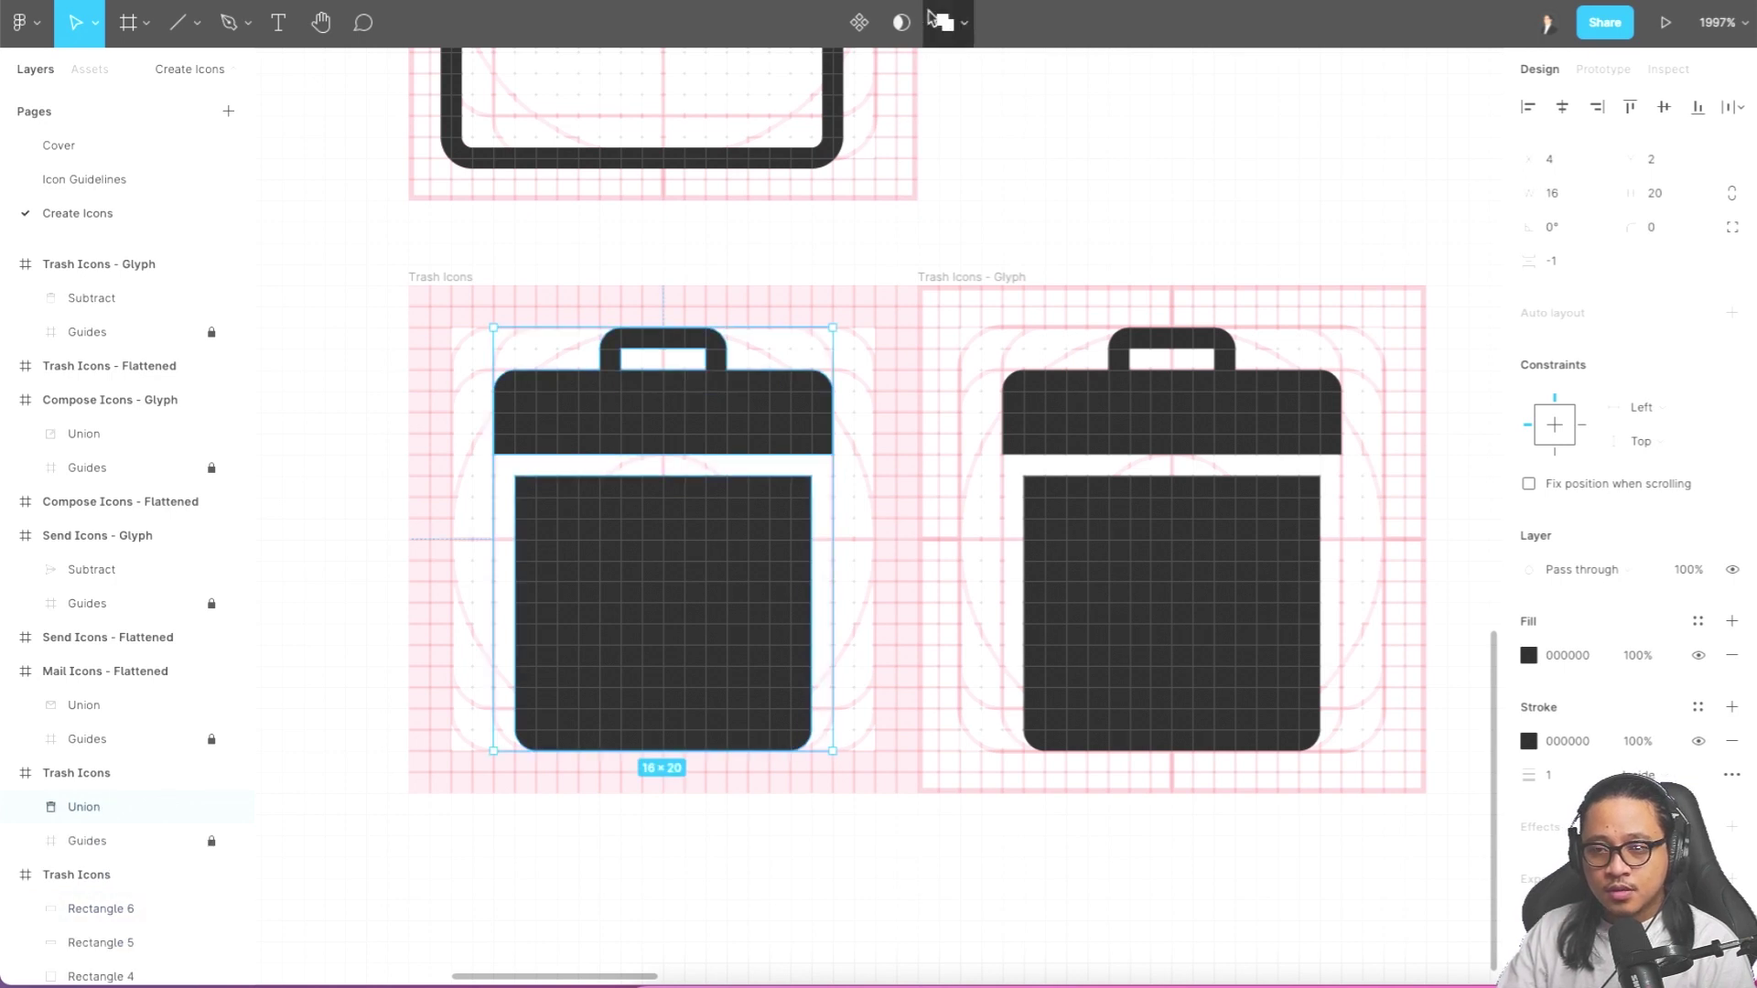
pyautogui.click(958, 25)
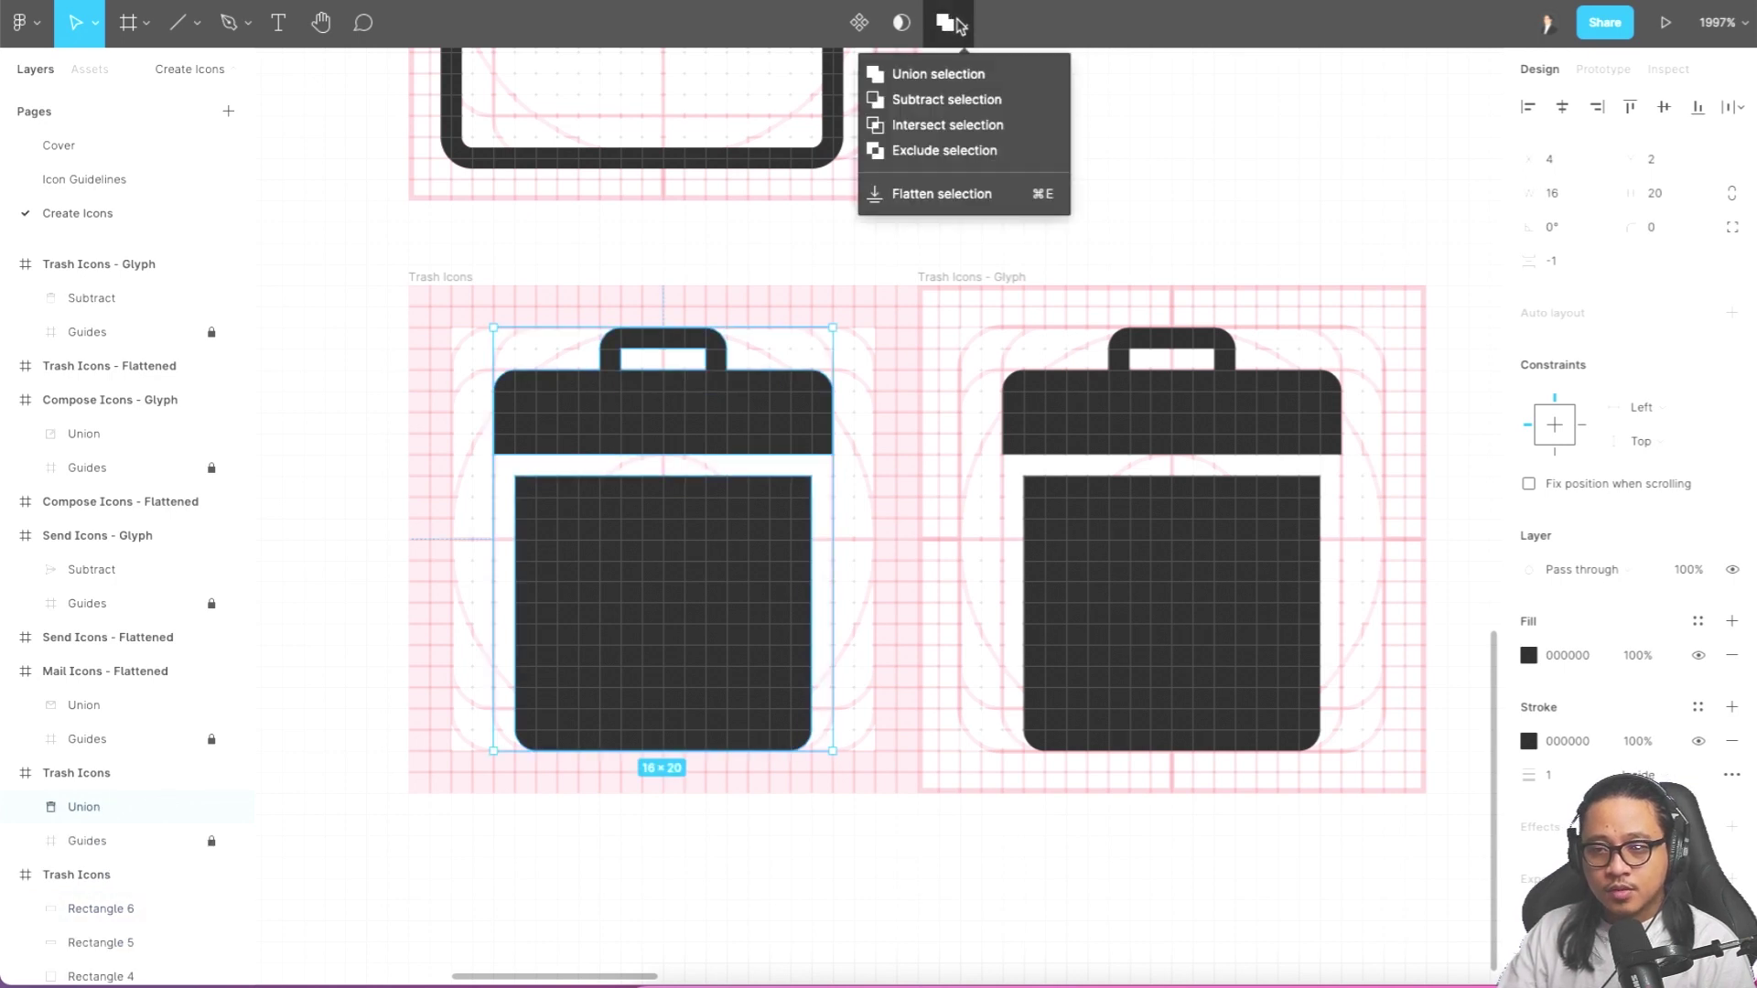
pyautogui.click(959, 27)
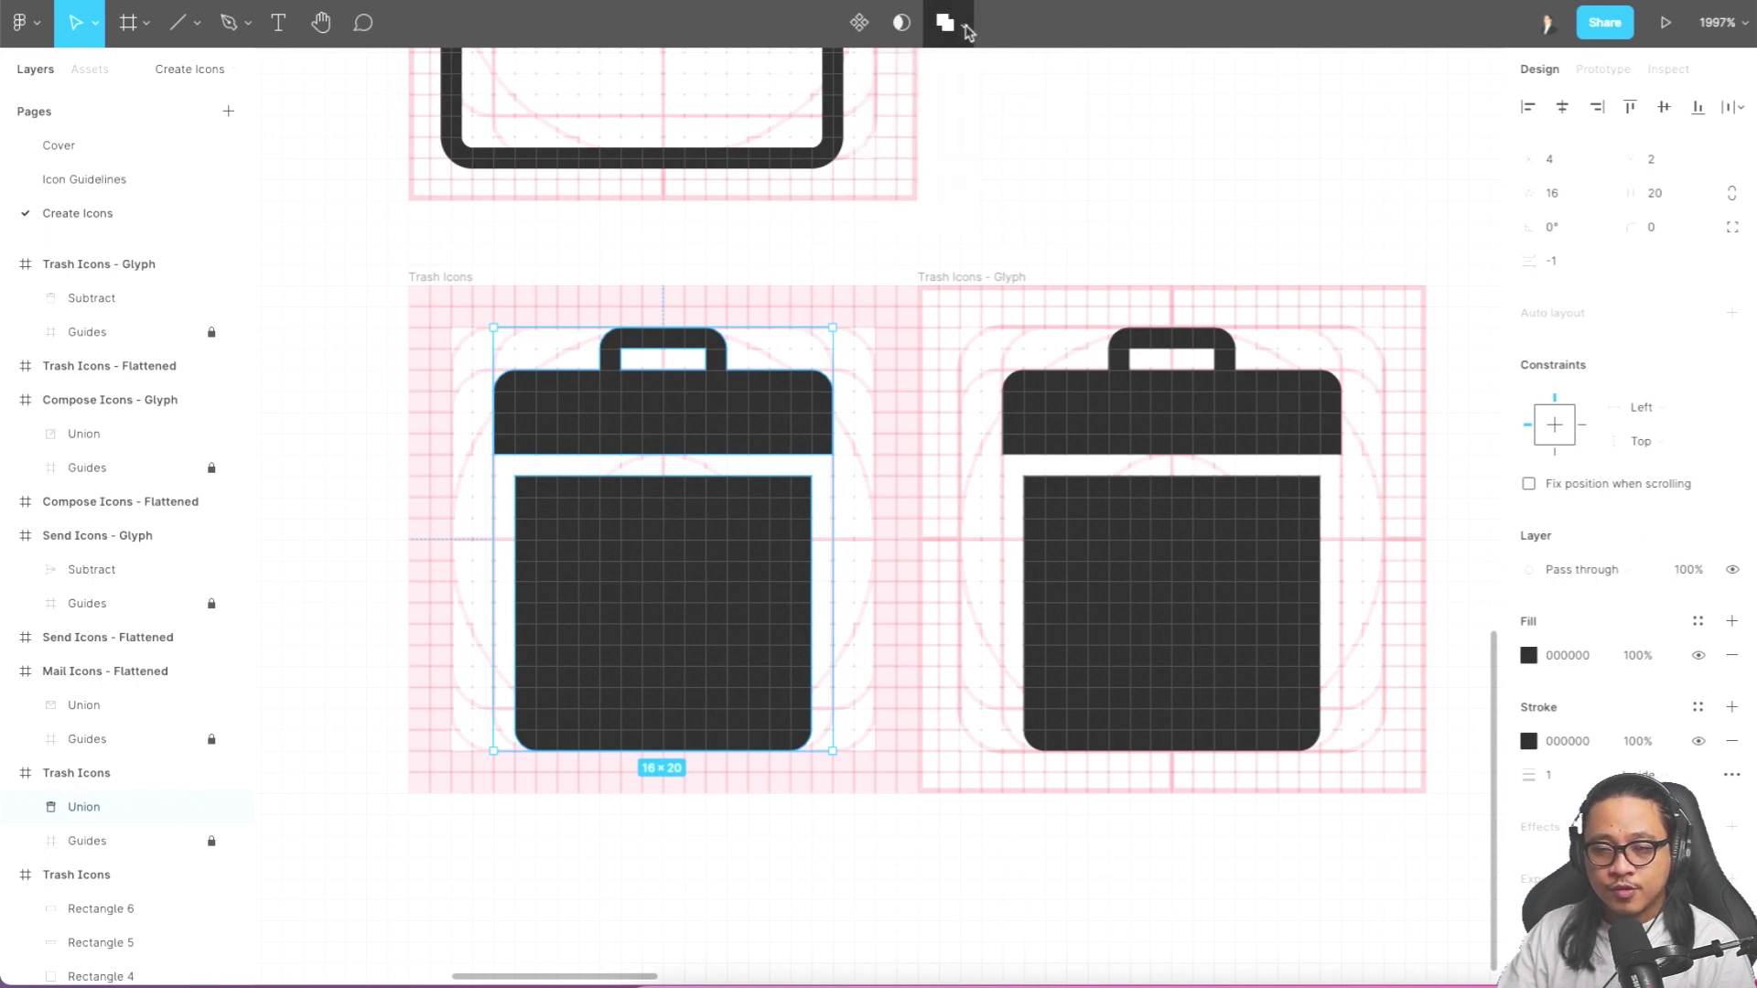
pyautogui.rightClick(576, 480)
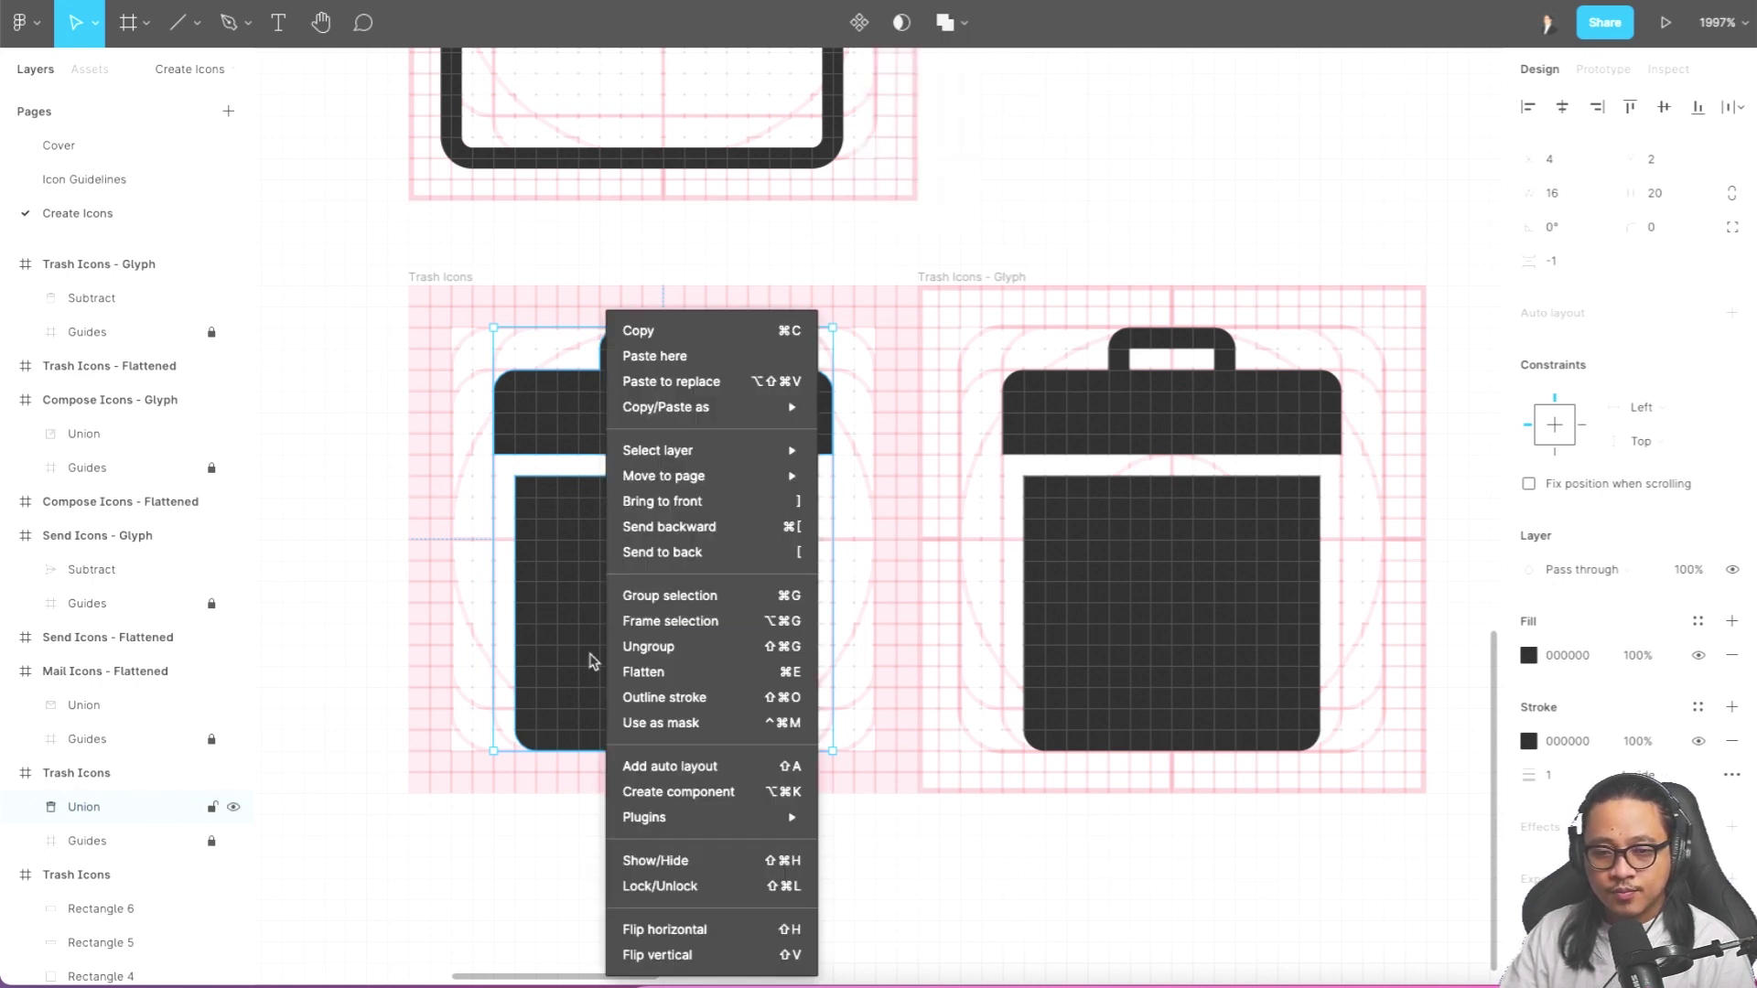
pyautogui.click(497, 570)
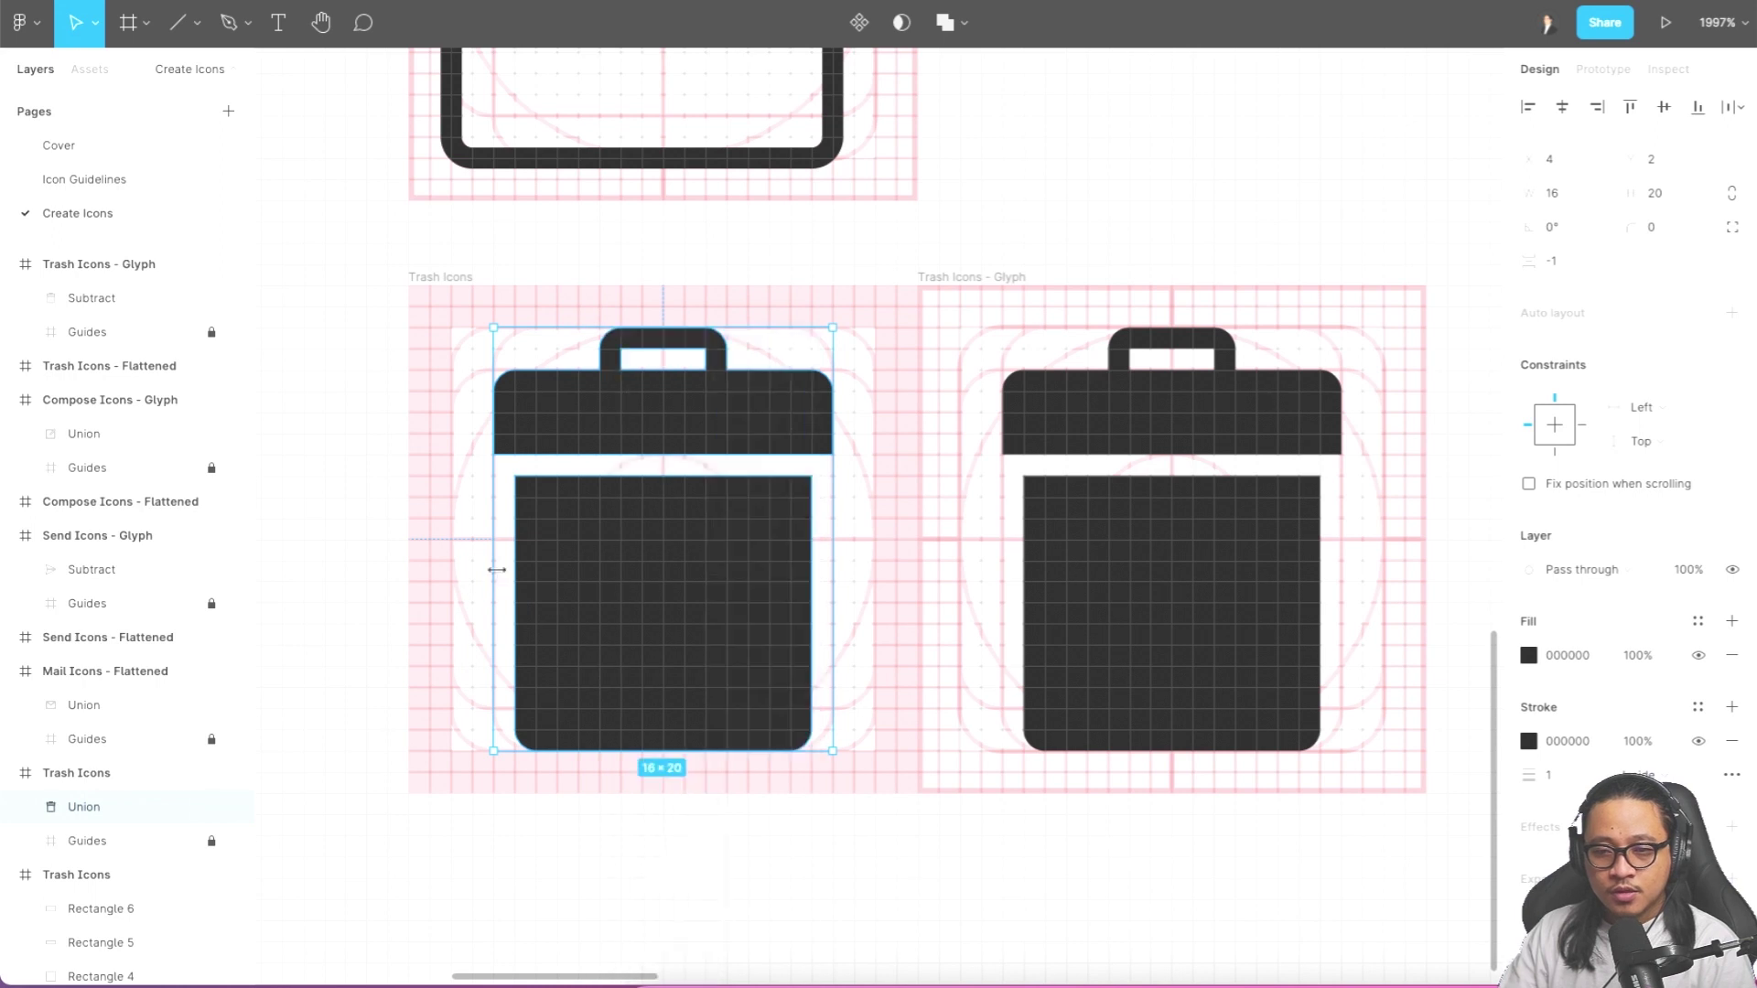
pyautogui.click(963, 24)
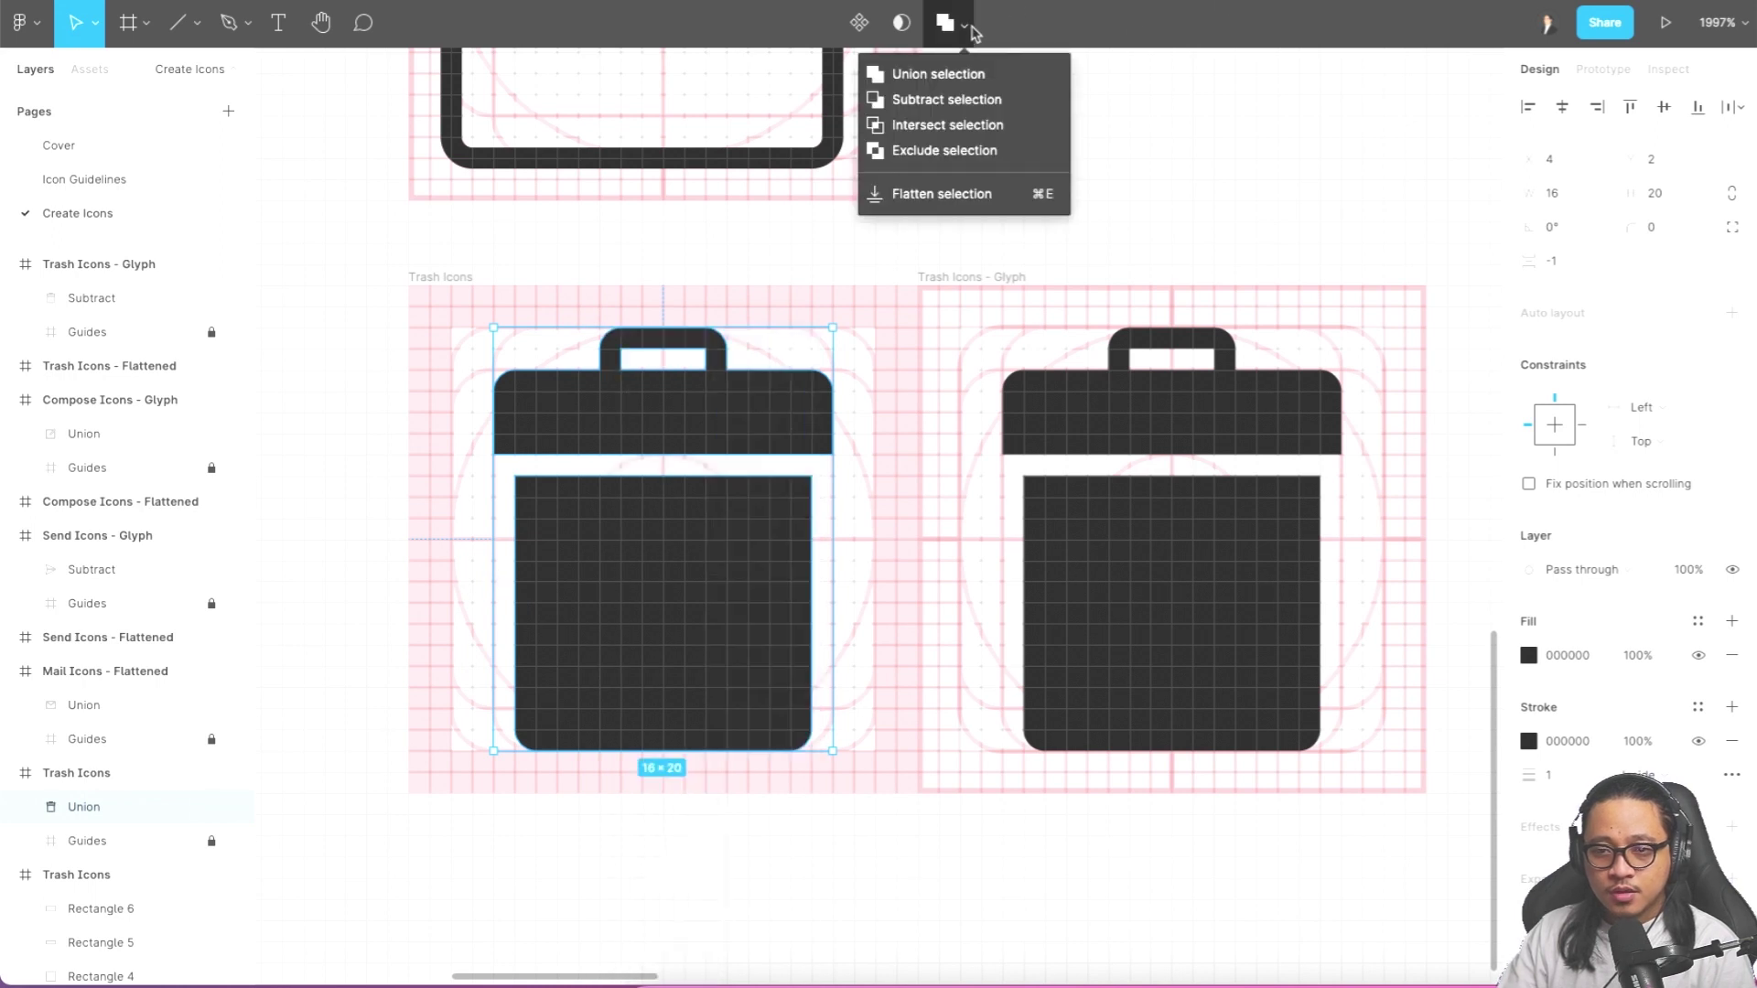
pyautogui.click(1041, 196)
pyautogui.click(999, 257)
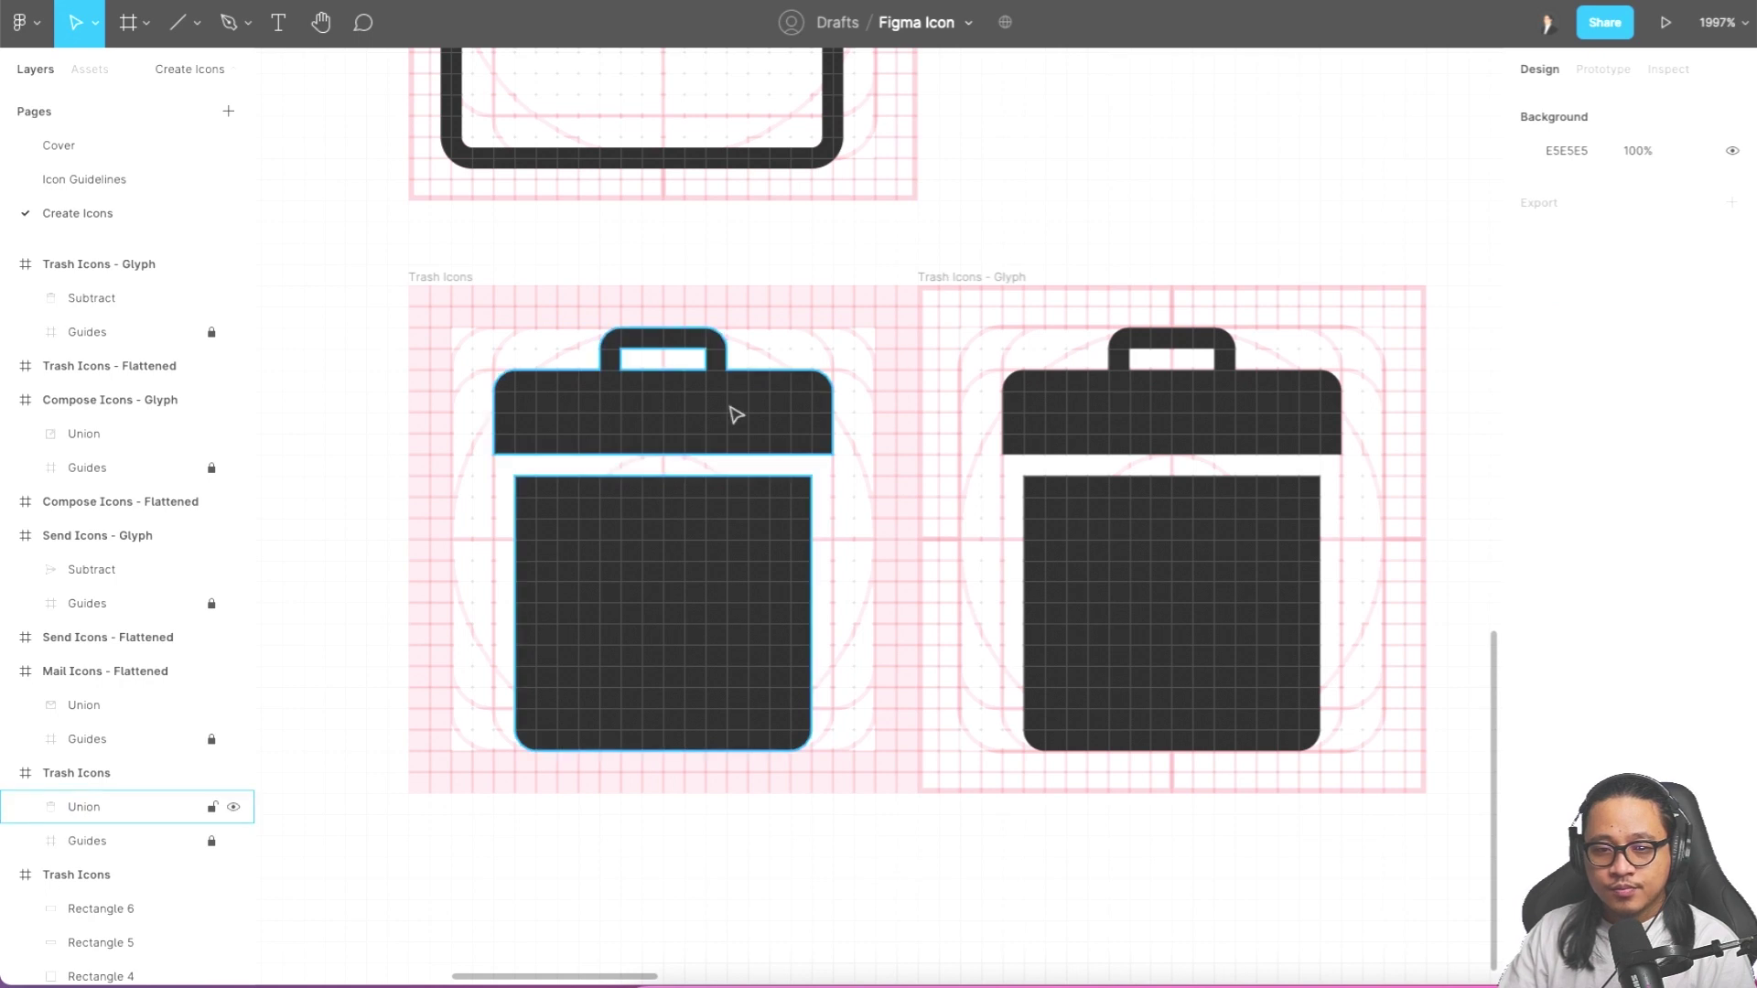
# - Delete the Trash Icons - Glyph reference frame beside the newly built trash glyph
pyautogui.click(1001, 276)
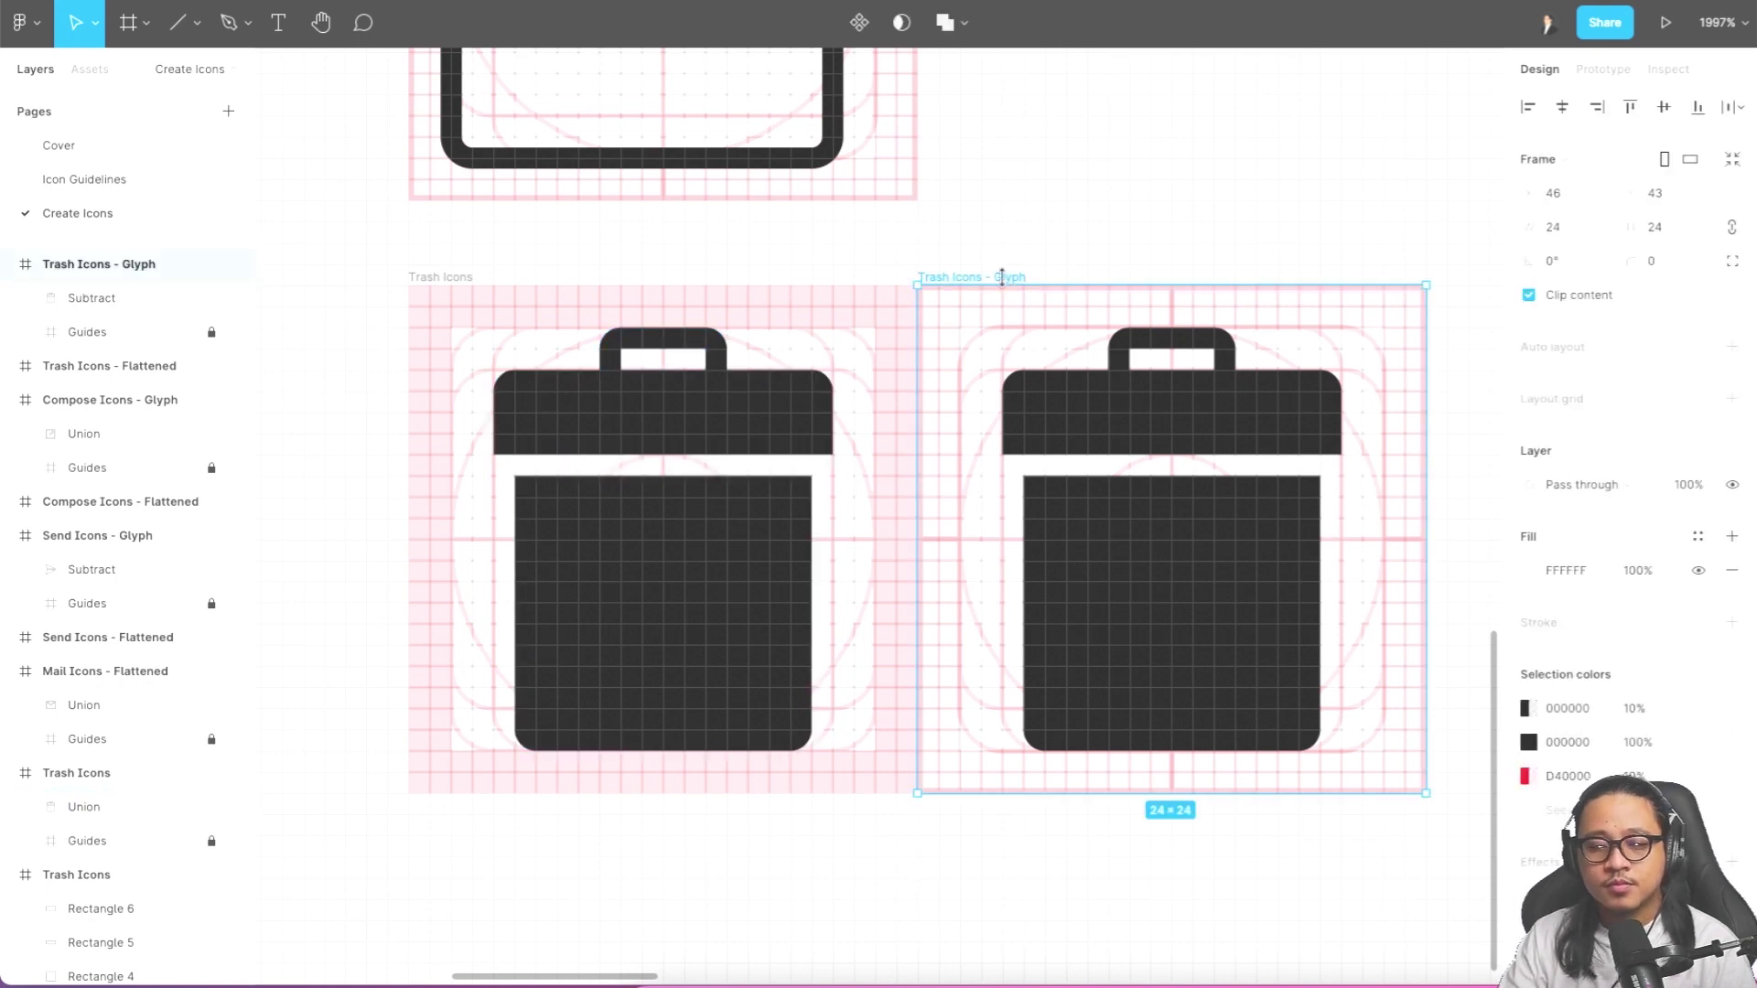
pyautogui.press('Delete')
pyautogui.scroll(-5, 1007, 287)
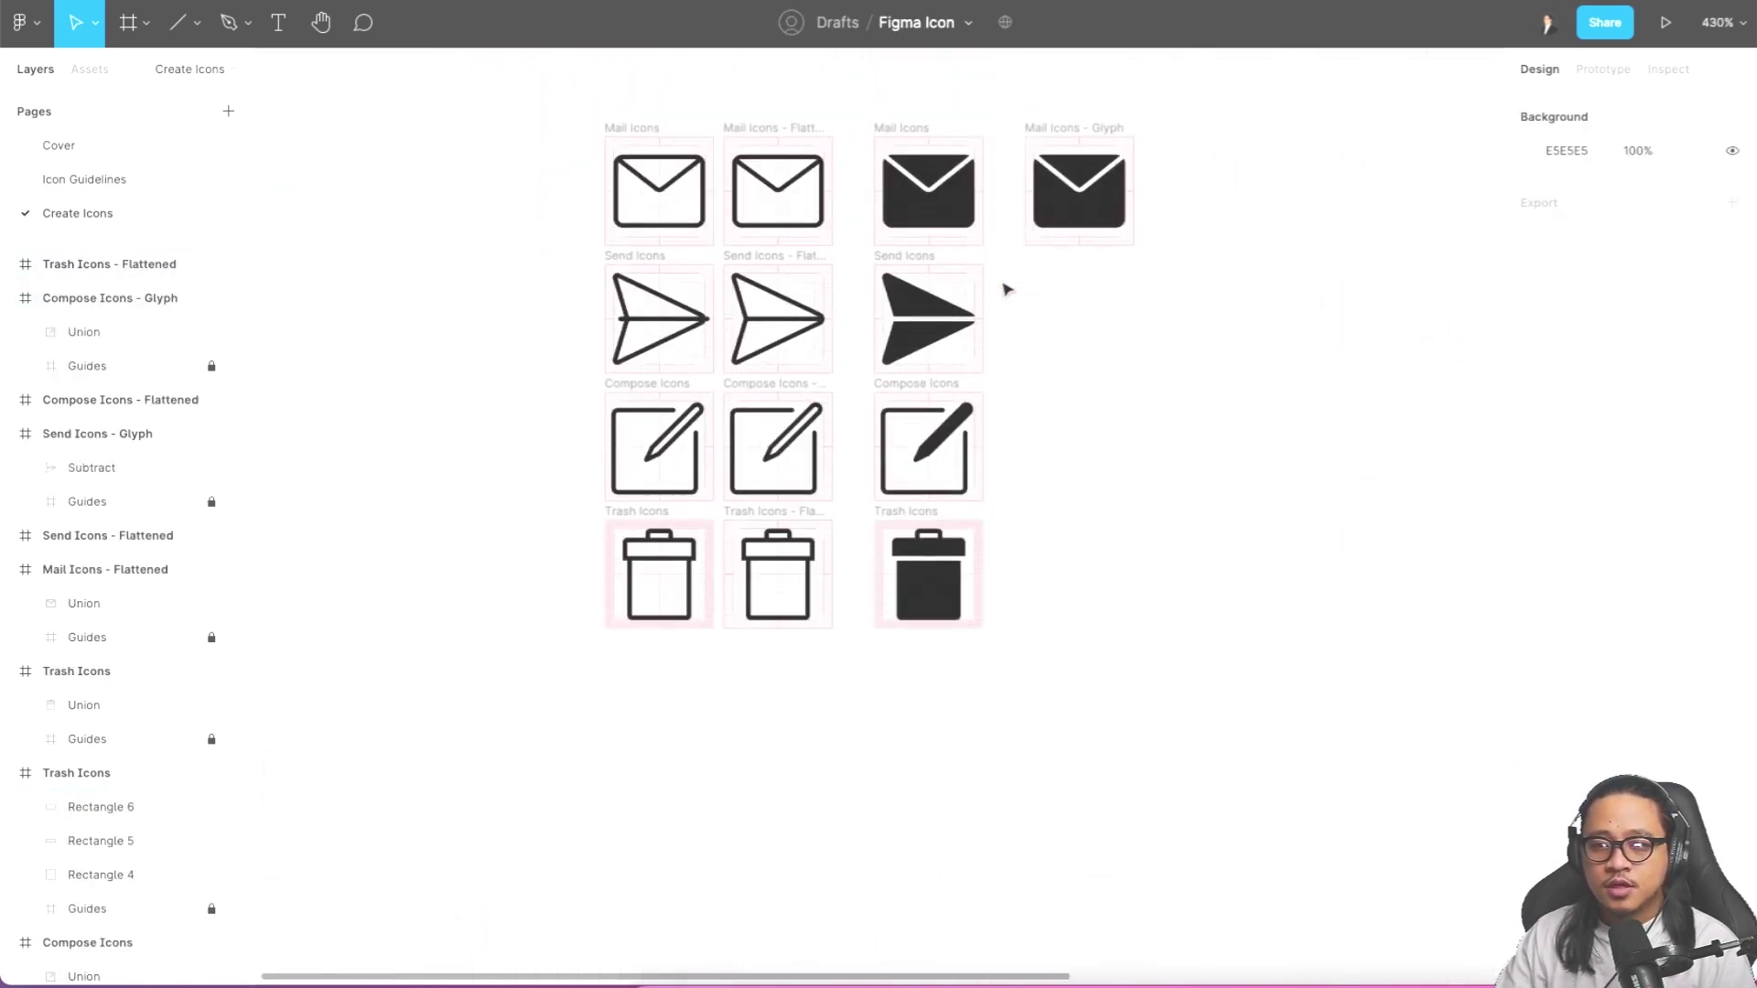
# - Look over the mail, send, compose and trash glyph icons alongside their outline and flattened versions
pyautogui.scroll(8, 1131, 265)
pyautogui.scroll(-5, 1133, 271)
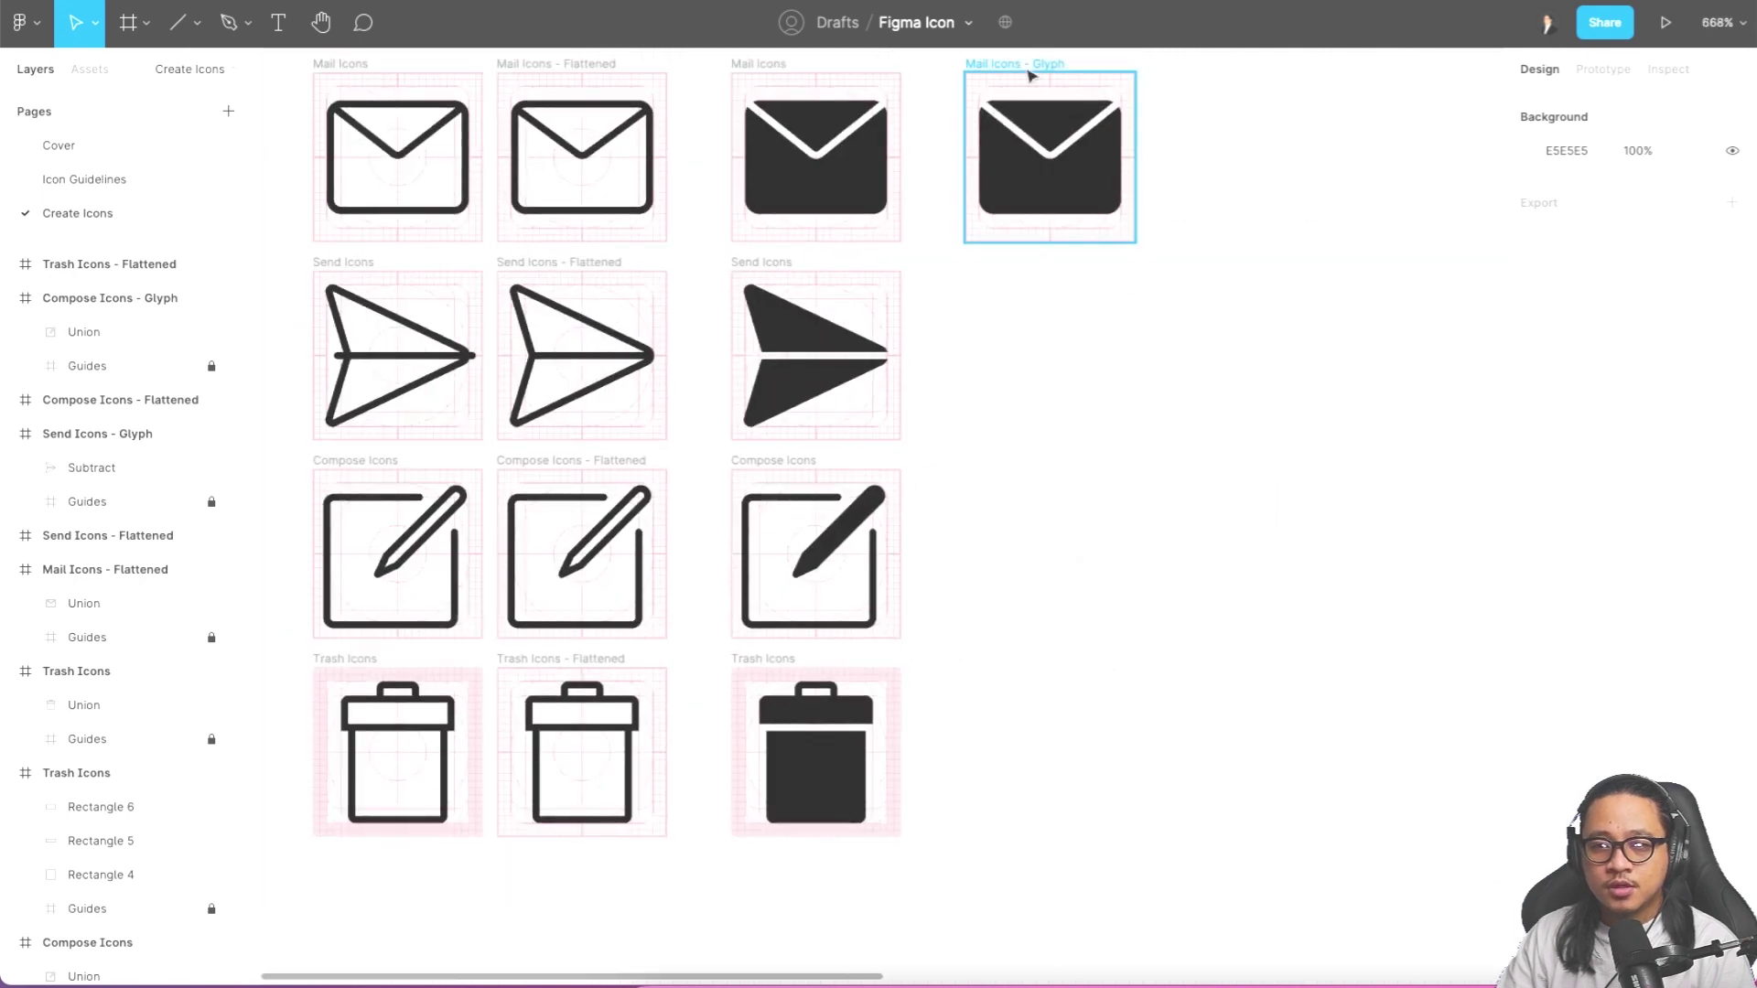
pyautogui.scroll(5, 836, 138)
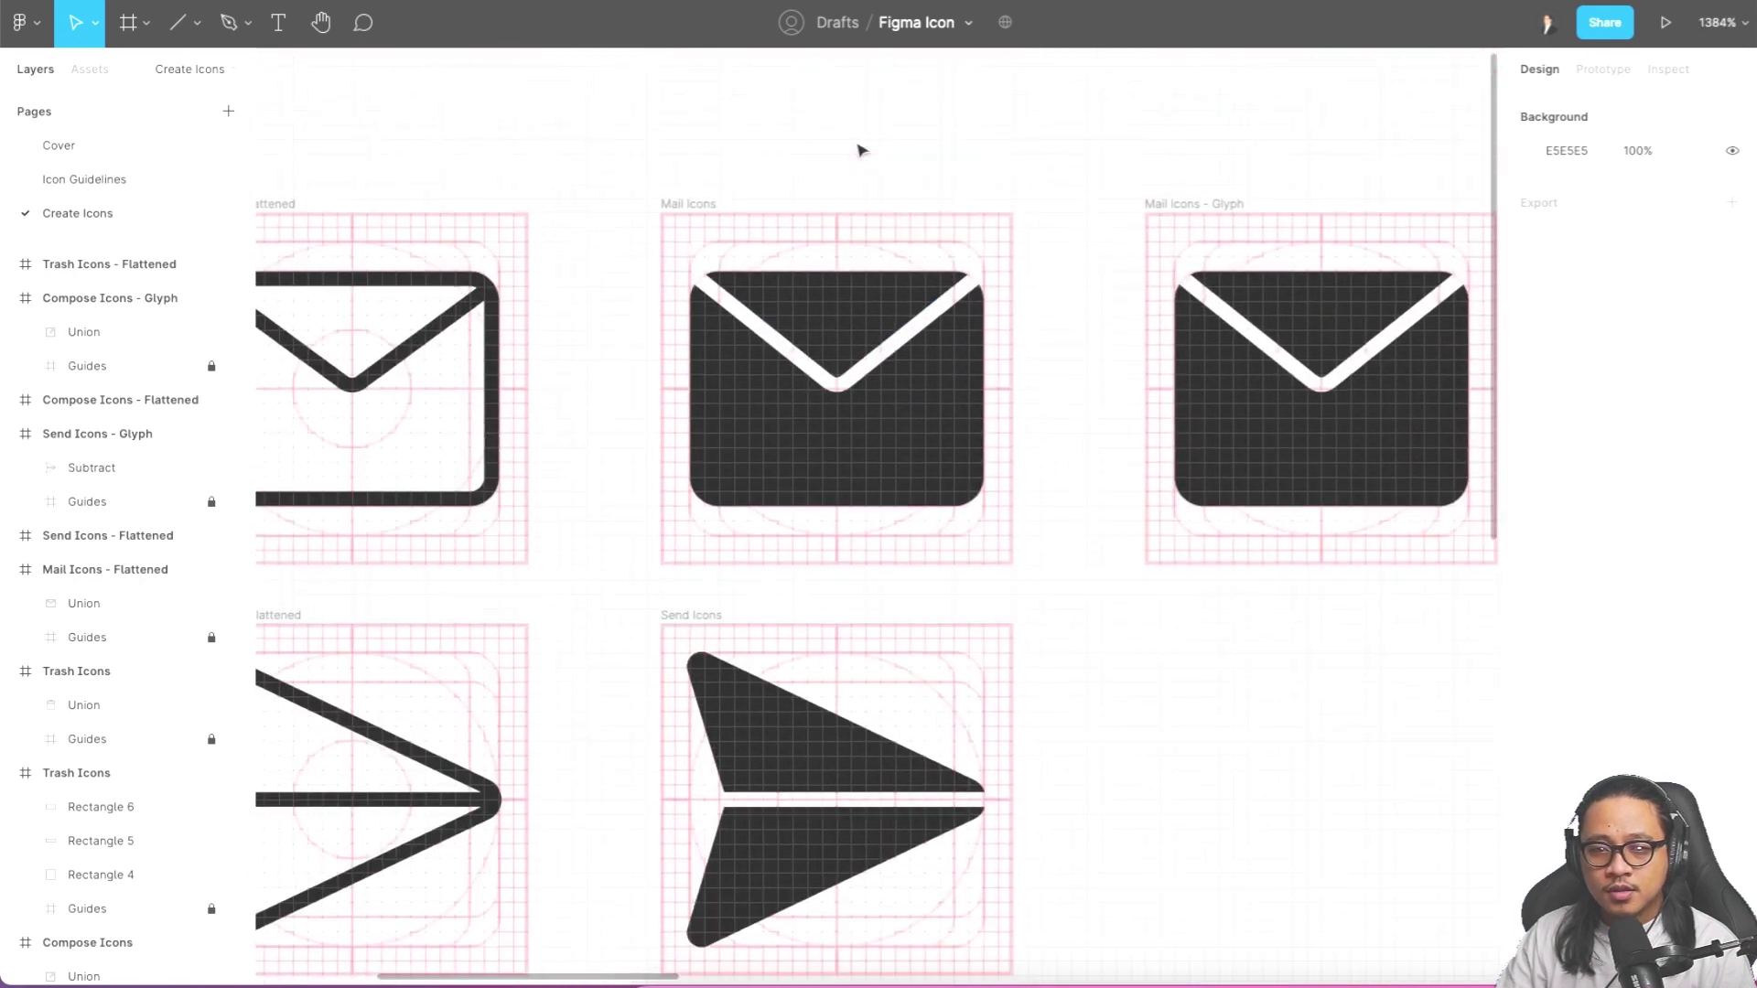
pyautogui.rightClick(860, 145)
pyautogui.click(807, 129)
pyautogui.scroll(-1, 774, 110)
pyautogui.scroll(-15, 811, 286)
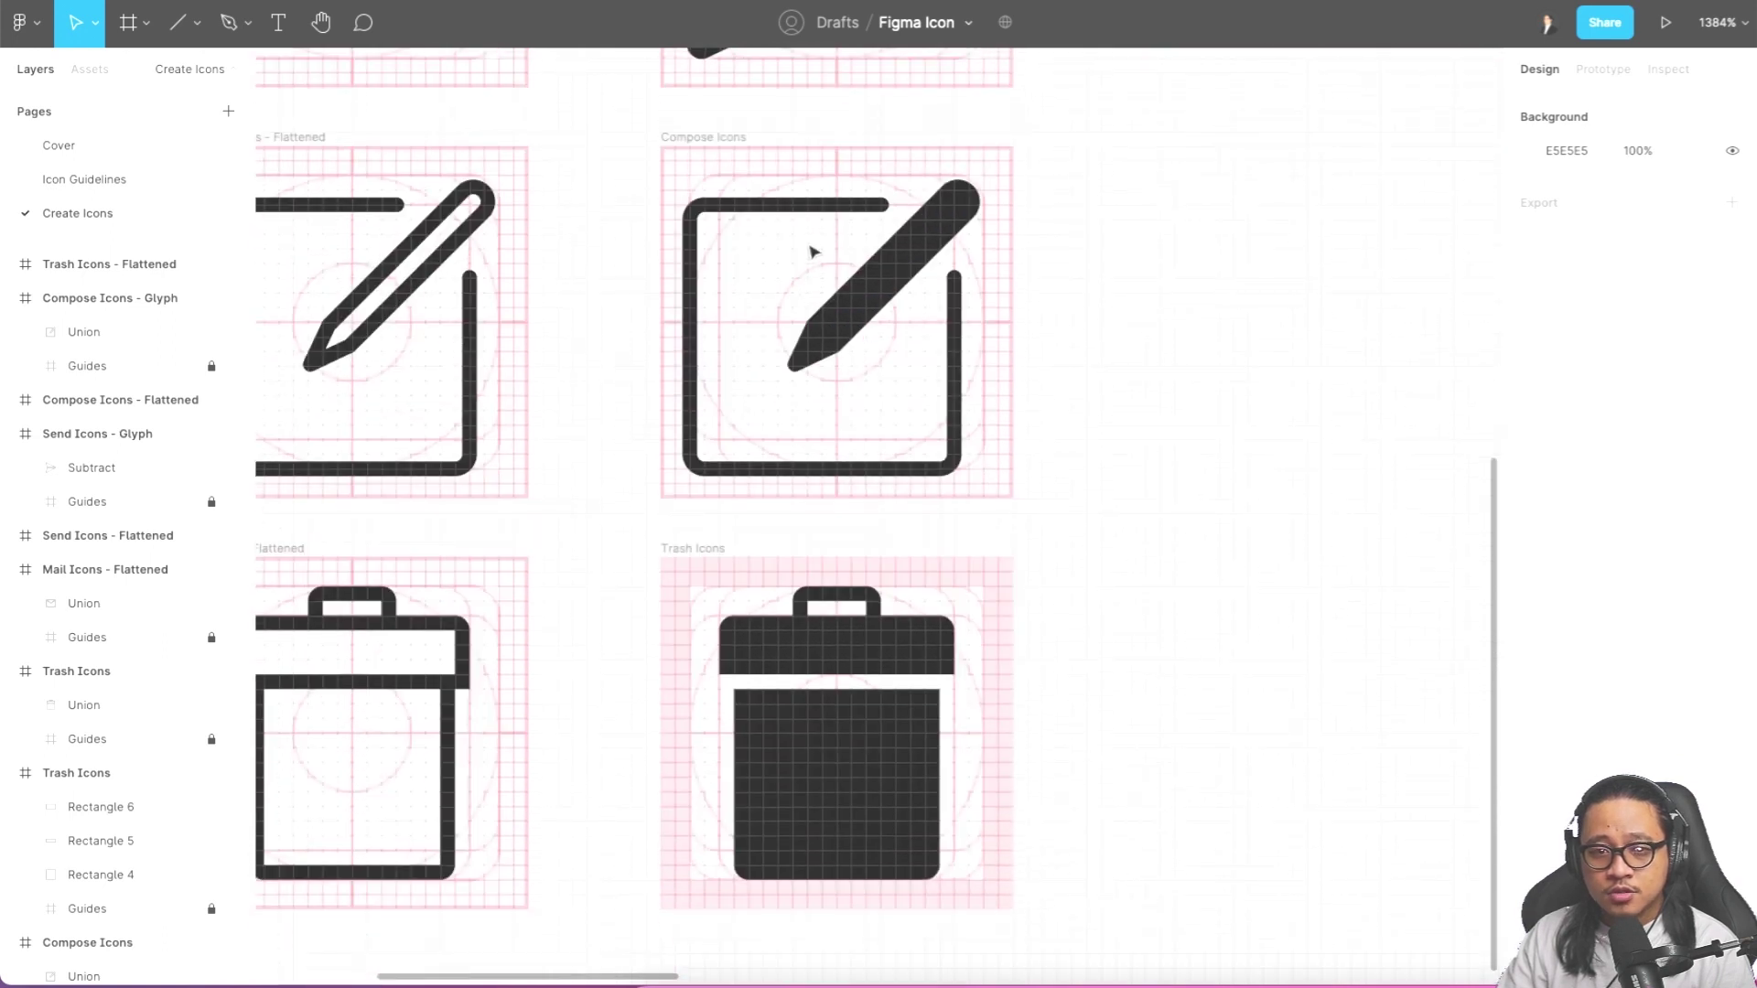
pyautogui.scroll(-3, 813, 252)
pyautogui.scroll(1, 1098, 355)
pyautogui.scroll(-10, 1097, 355)
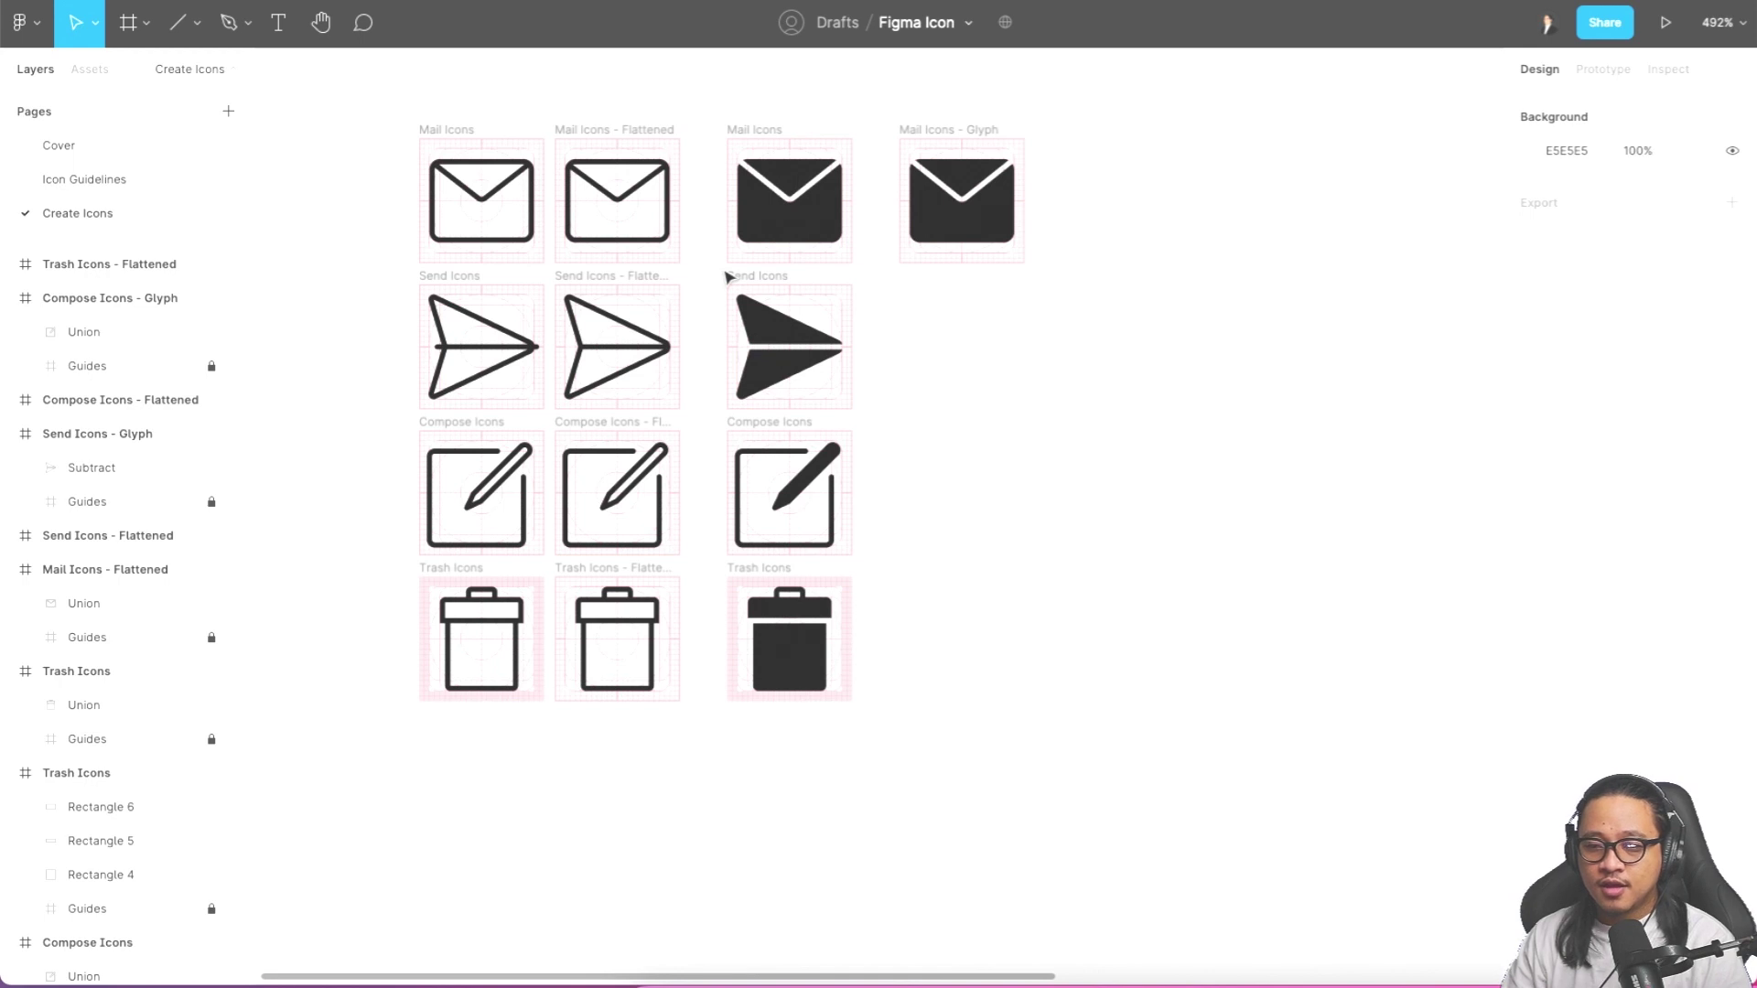